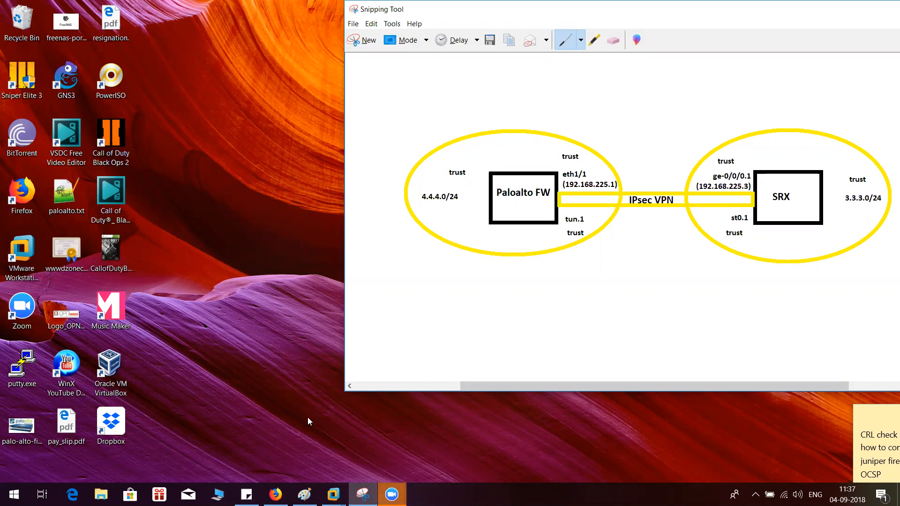
Switch to Firefox and consult the IPsec VPN topology diagram before returning to the Palo Alto web interface
left_click(276, 493)
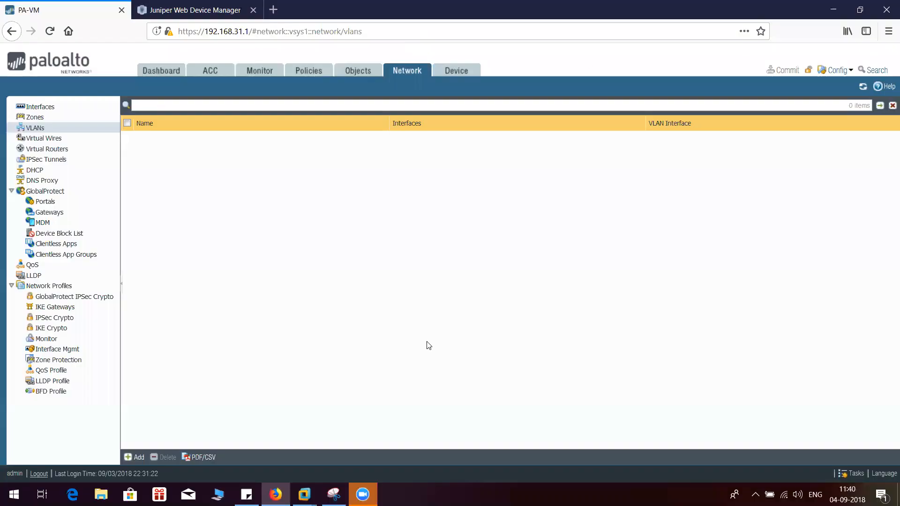
key("alt+Tab")
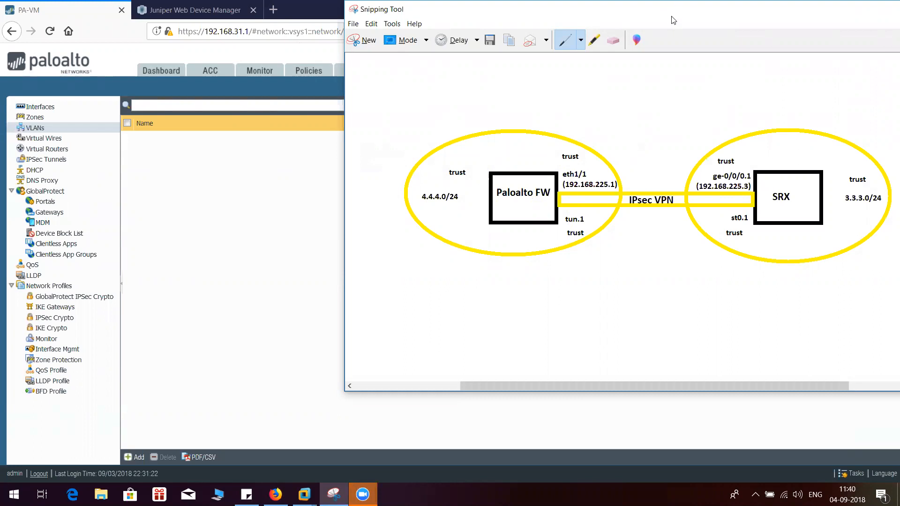
left_click(182, 213)
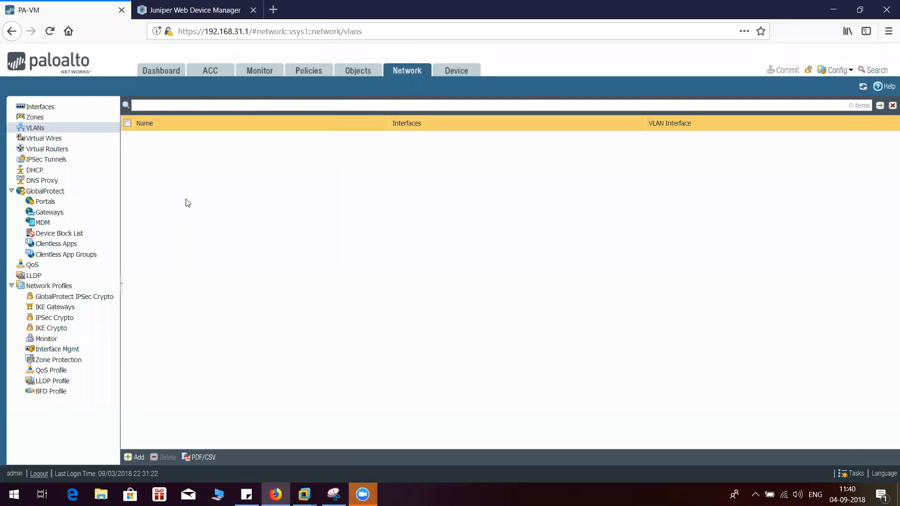
Open the ethernet1/1 interface settings and select default as its virtual router
left_click(51, 109)
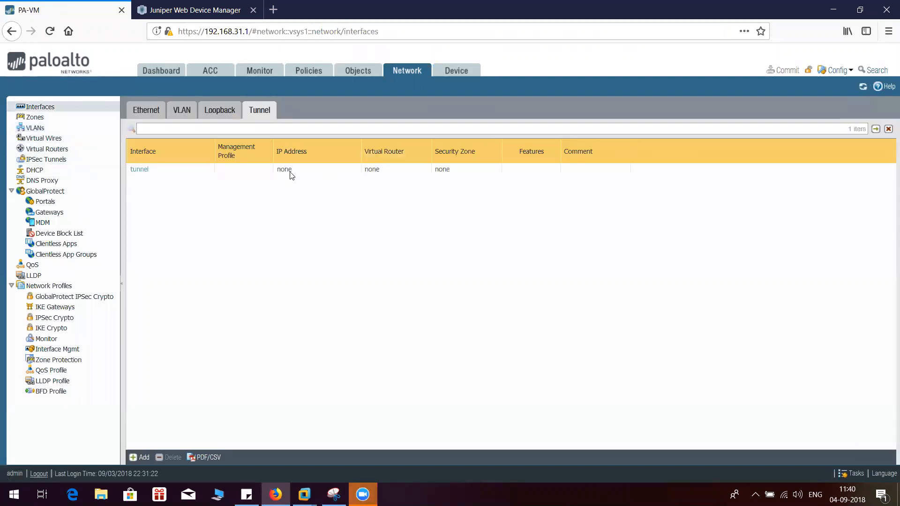
left_click(149, 170)
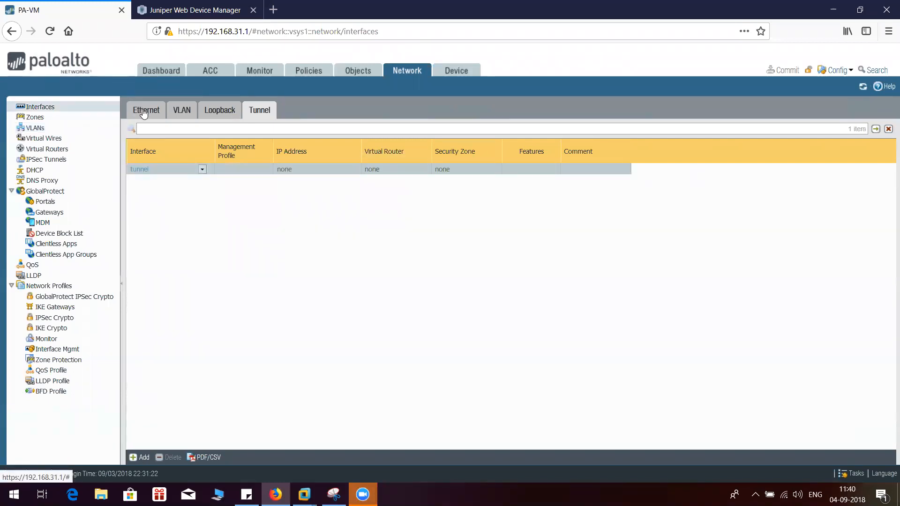
left_click(144, 111)
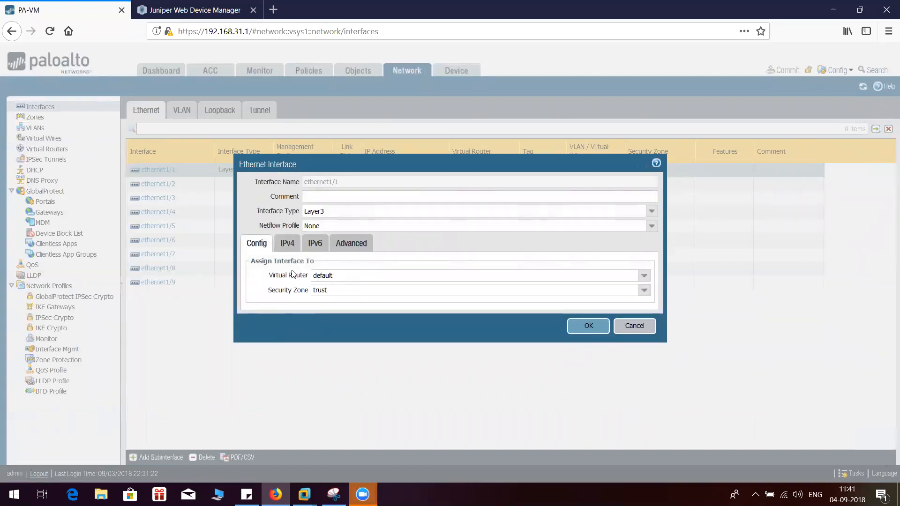
left_click(647, 278)
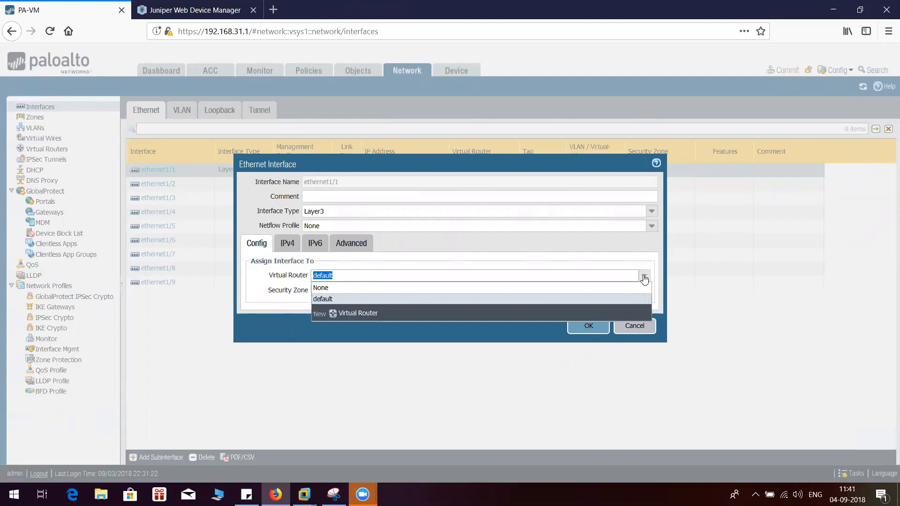
left_click(372, 300)
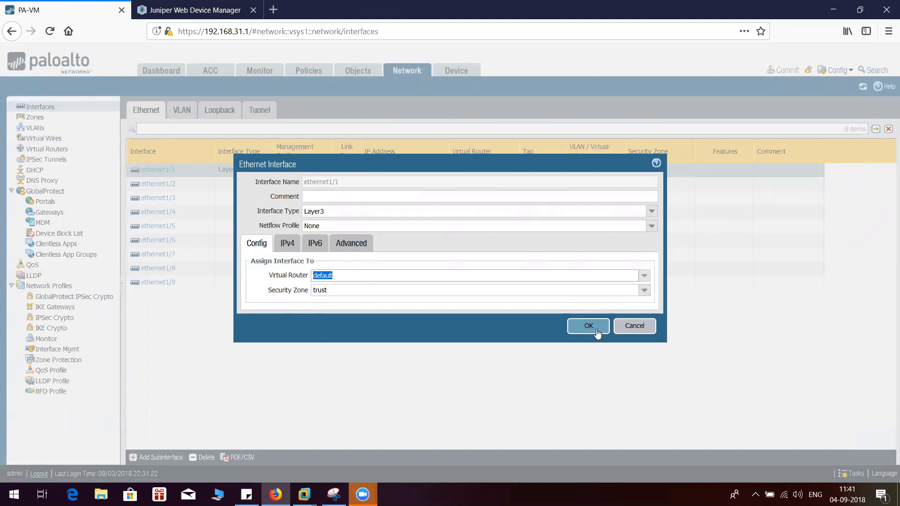
Review the static IPv4 address of ethernet1/1, keep monitor as its management profile, and save the interface
left_click(295, 247)
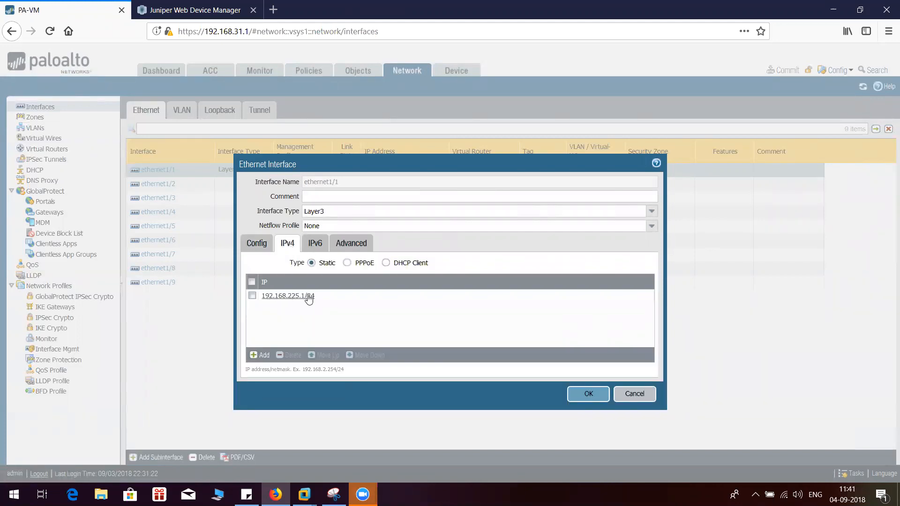
left_click(365, 246)
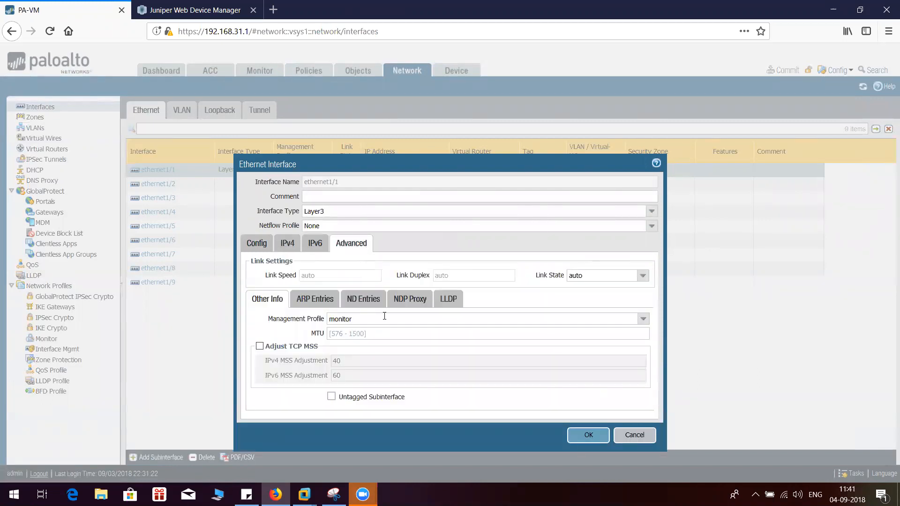
left_click(644, 320)
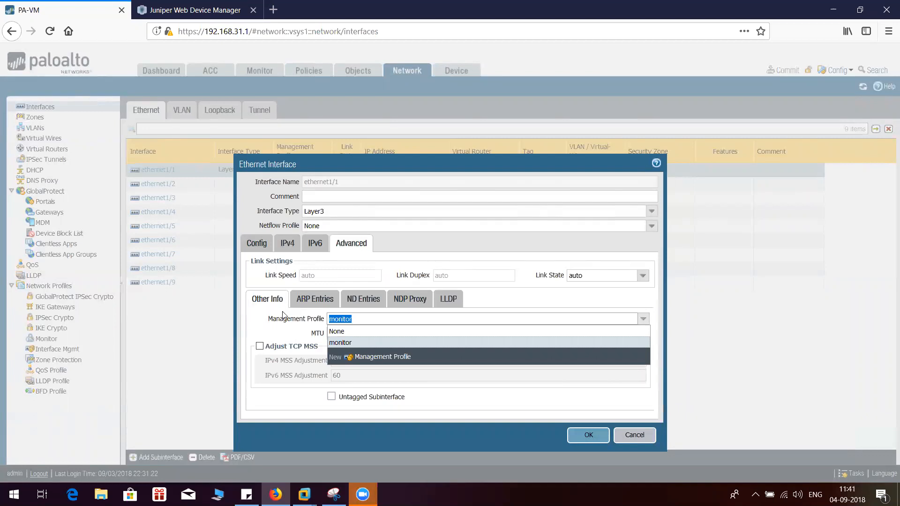
left_click(587, 432)
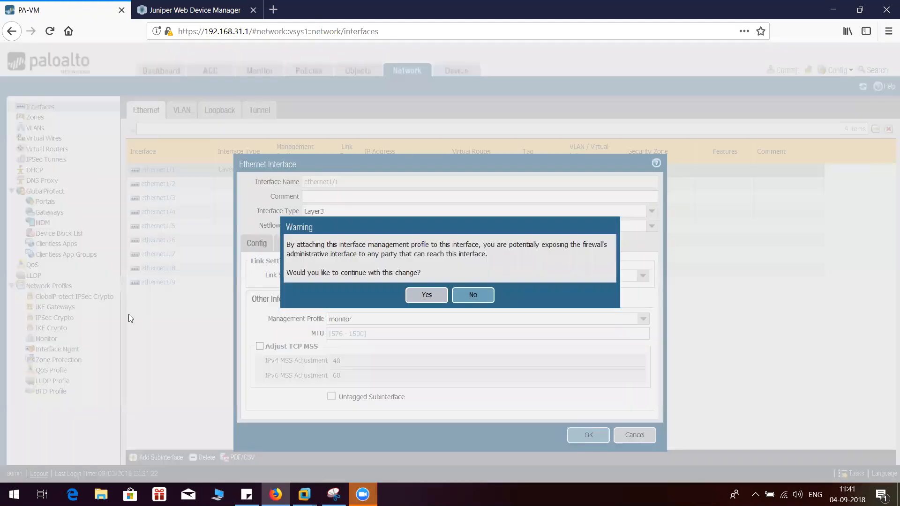
left_click(414, 295)
left_click(581, 440)
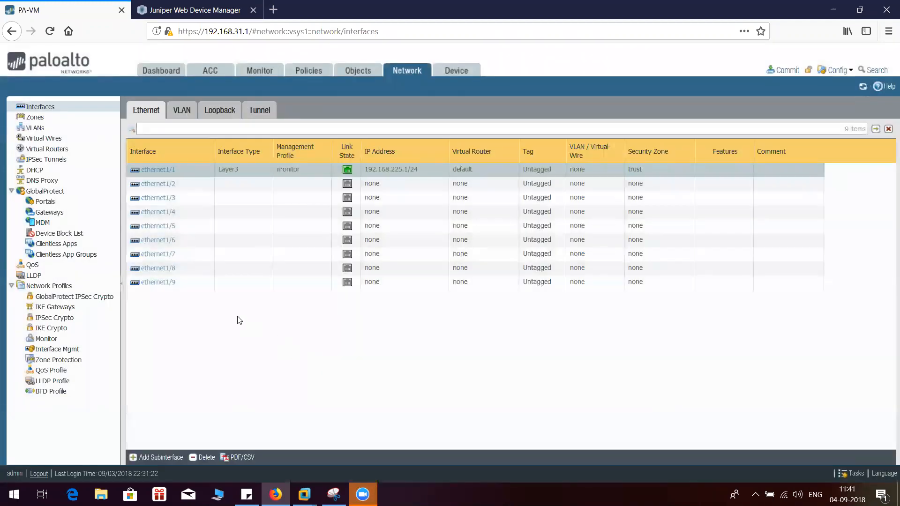
Check the loopback.1 address, virtual router and security zone against the 4.4.4.0/24 network in the topology diagram
left_click(221, 112)
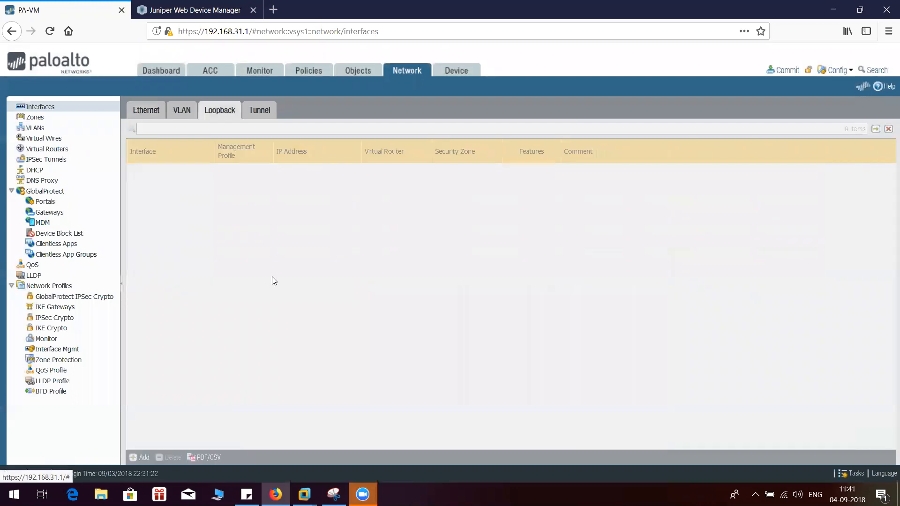
left_click(334, 494)
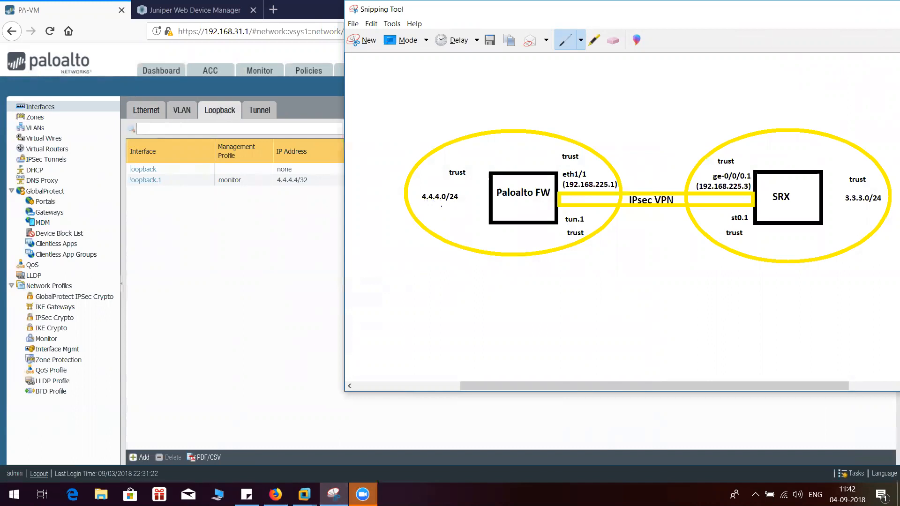
left_click(300, 225)
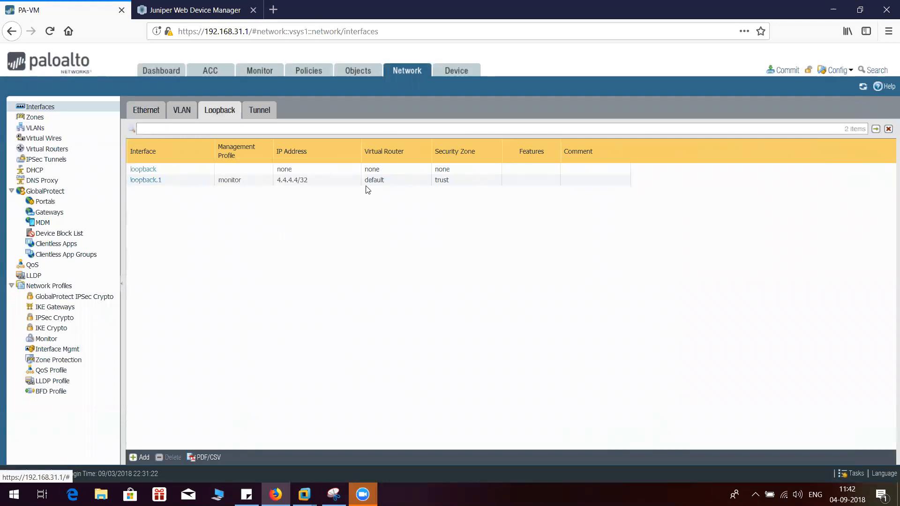
left_click(441, 182)
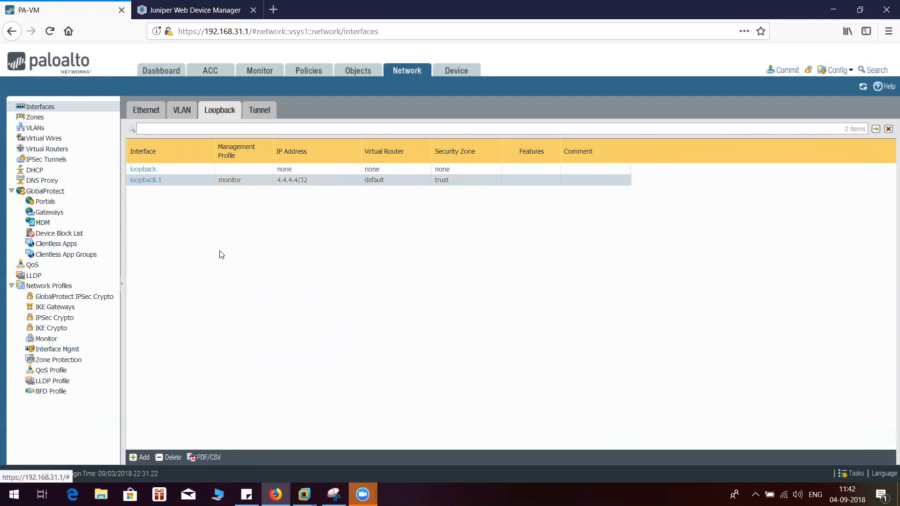
Add a new tunnel interface numbered 1 with the comment tunnel_1
left_click(259, 110)
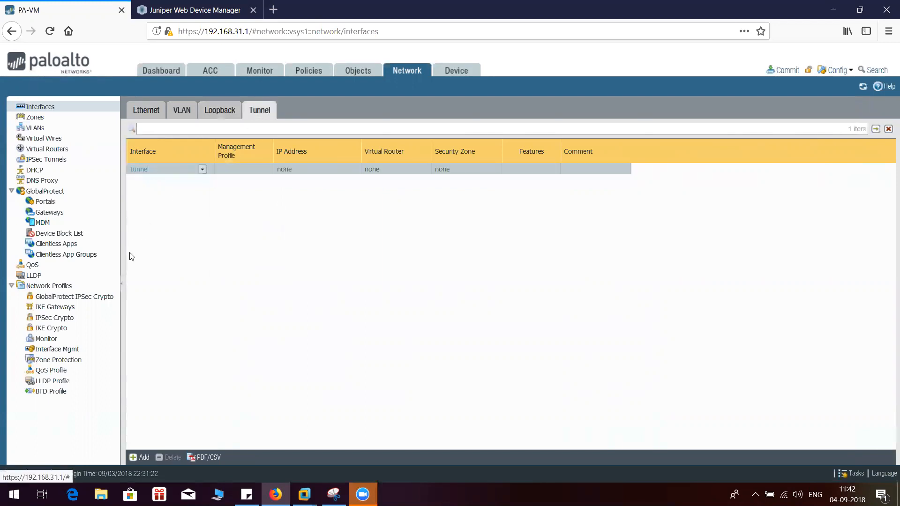
left_click(139, 458)
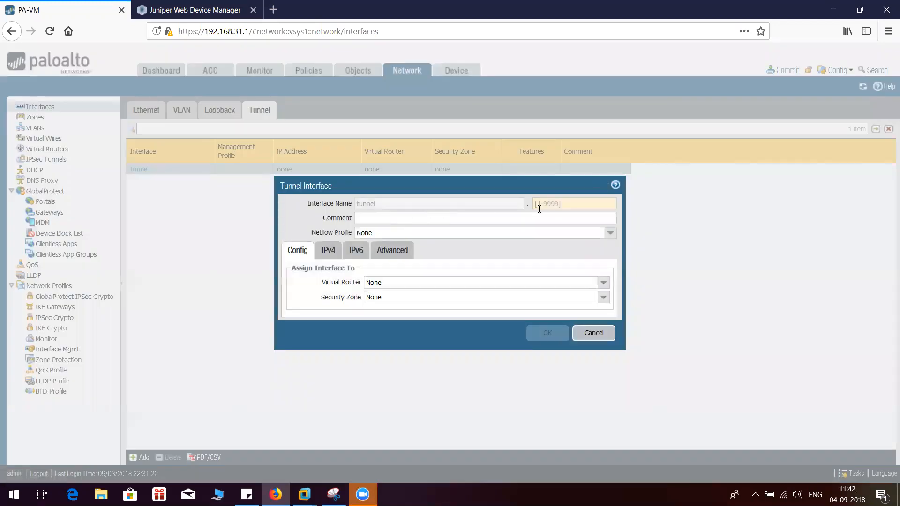
left_click(556, 203)
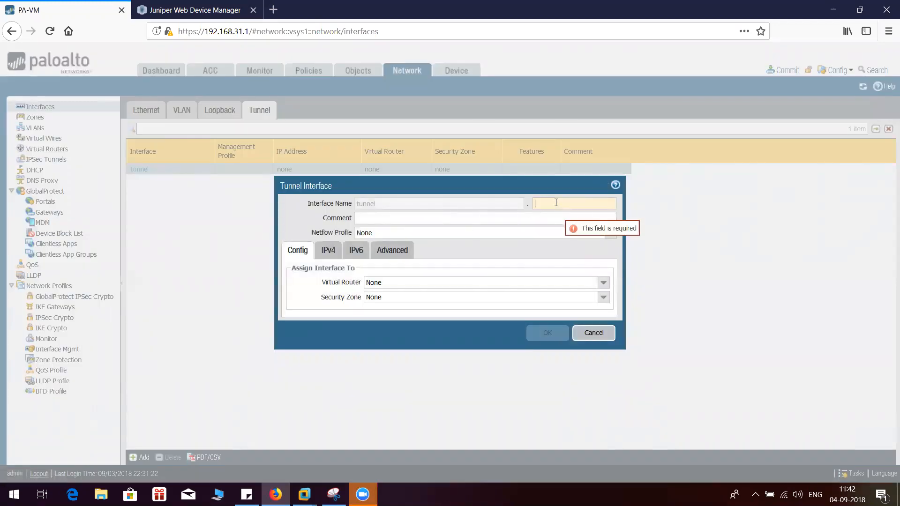
left_click(421, 218)
type("tunn")
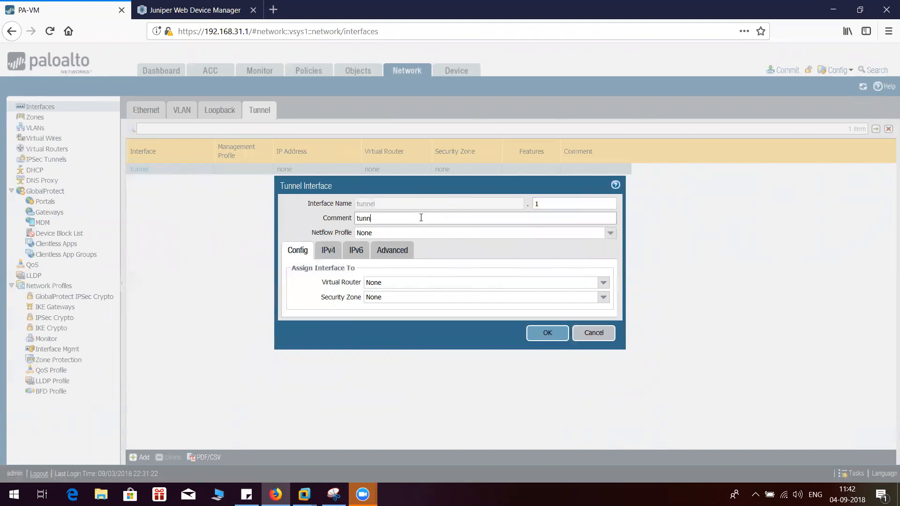
type("el_1")
Assign the new tunnel interface to the default virtual router and the trust security zone
left_click(604, 287)
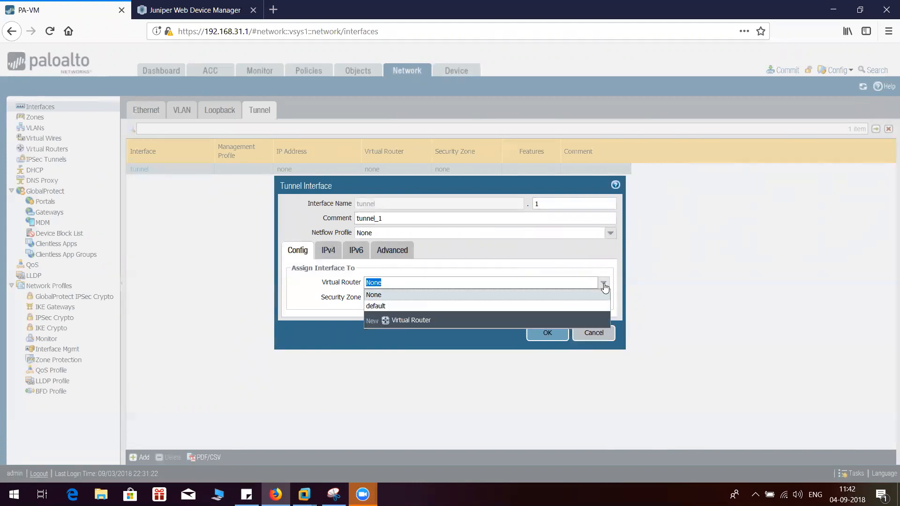
left_click(386, 307)
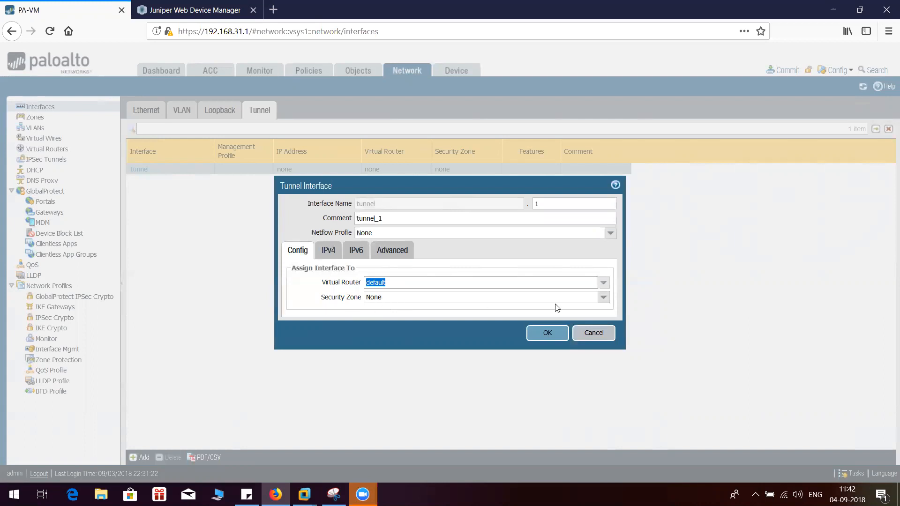
left_click(603, 297)
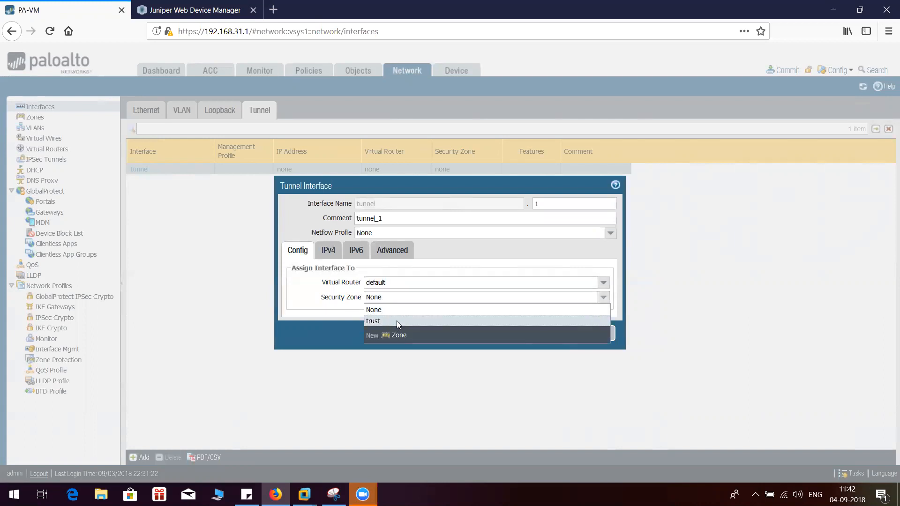
left_click(396, 320)
Add the IPv4 address 5.5.5.5/24 to the tunnel interface and save it
left_click(324, 253)
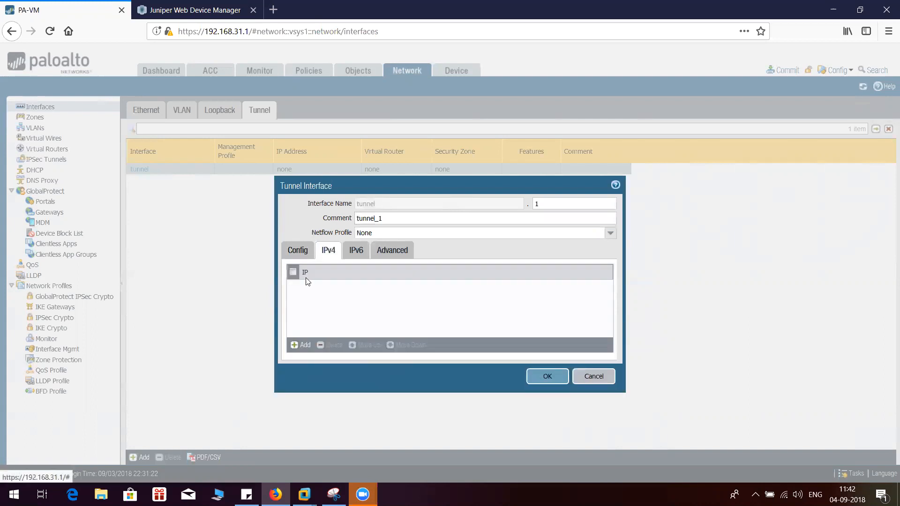
left_click(298, 345)
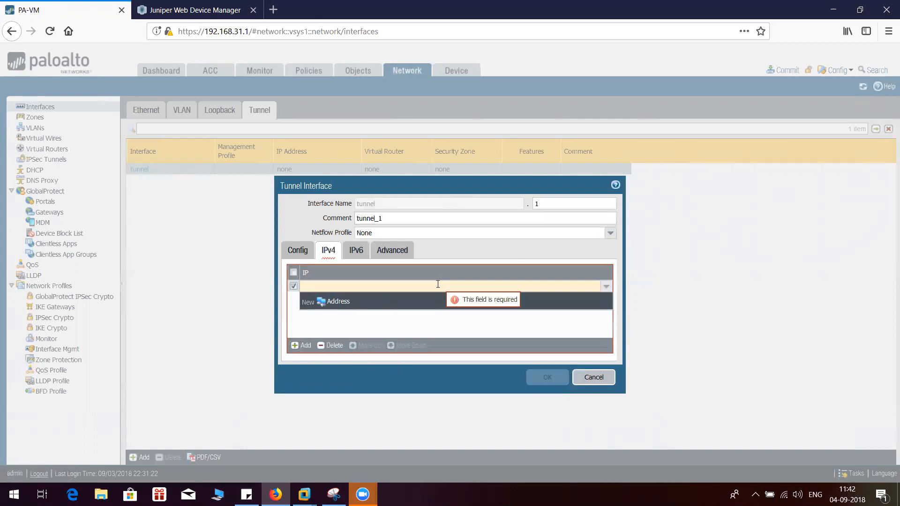
type("5.5.5.5")
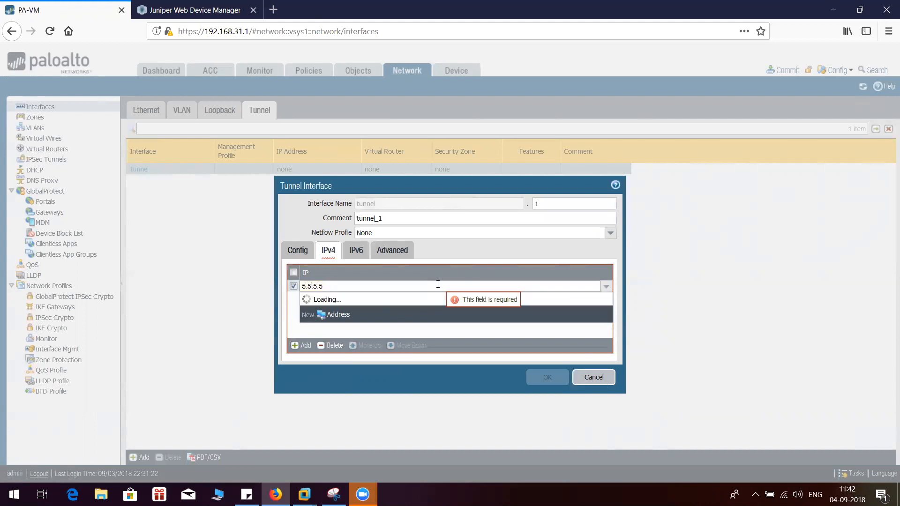
type("/24")
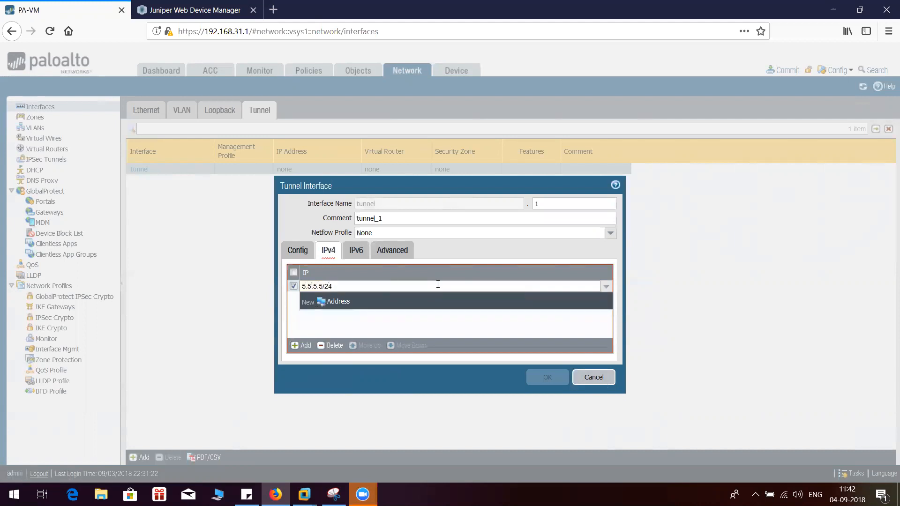
left_click(446, 322)
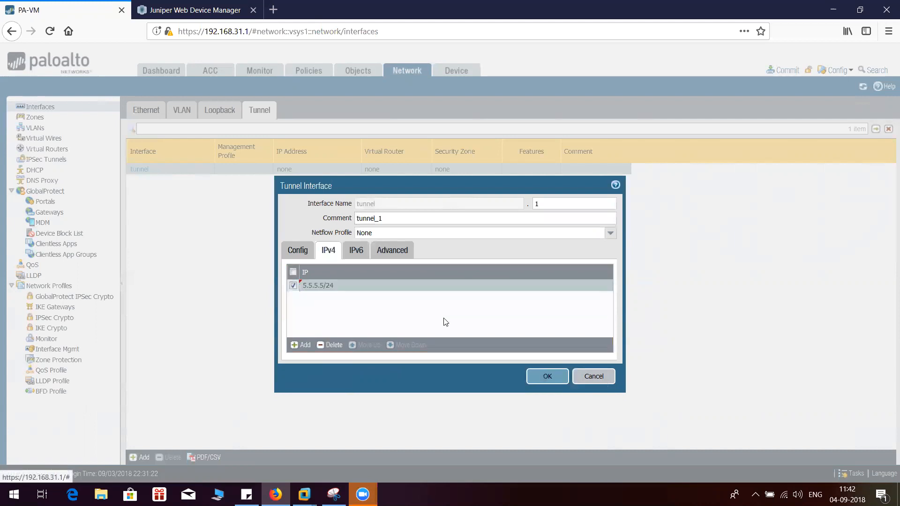
left_click(551, 381)
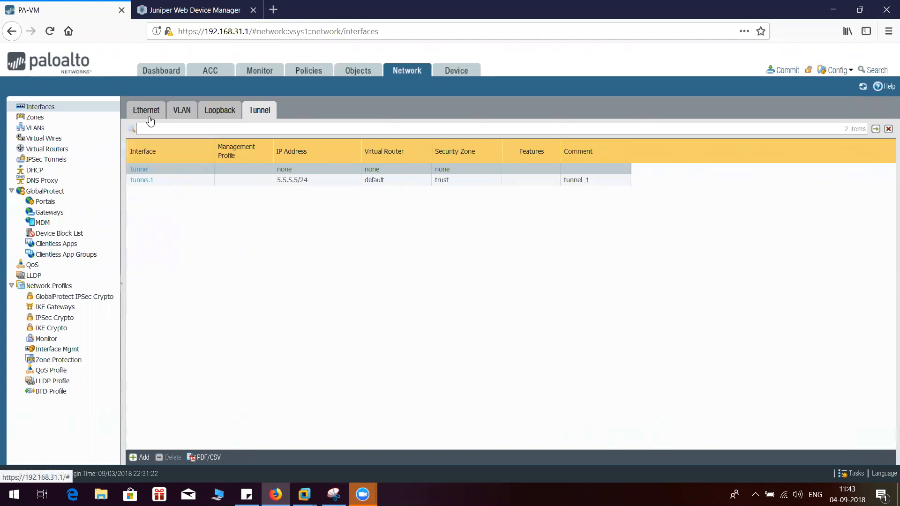
Review the loopback, Ethernet and tunnel interface lists, and open the security zones to check their interface assignments
left_click(224, 113)
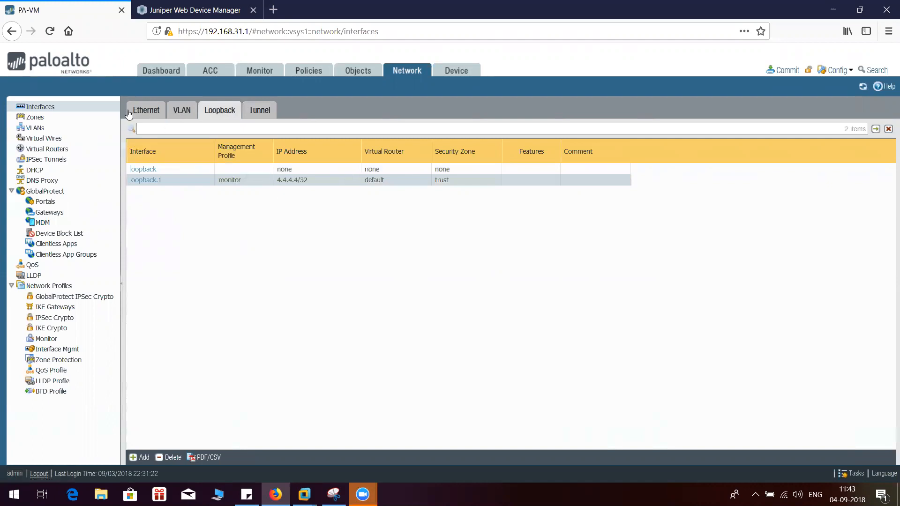
left_click(145, 112)
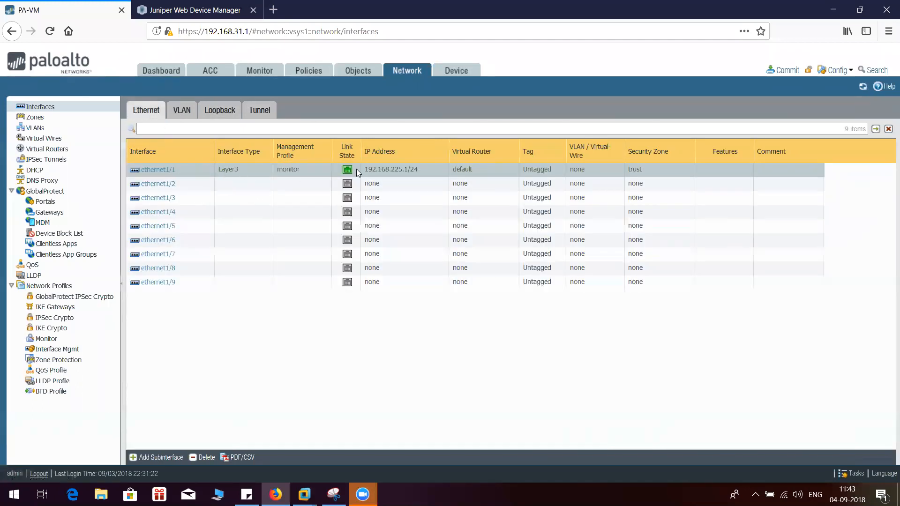
left_click(223, 112)
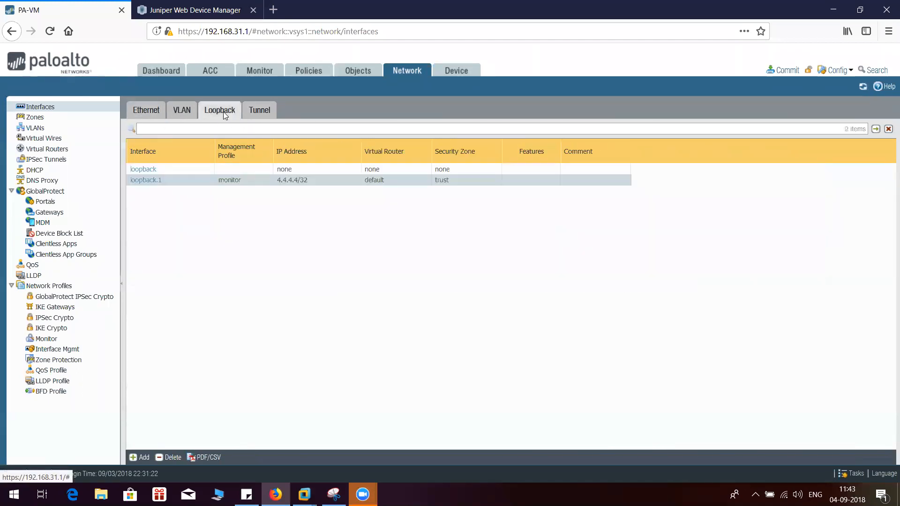
left_click(263, 115)
left_click(146, 115)
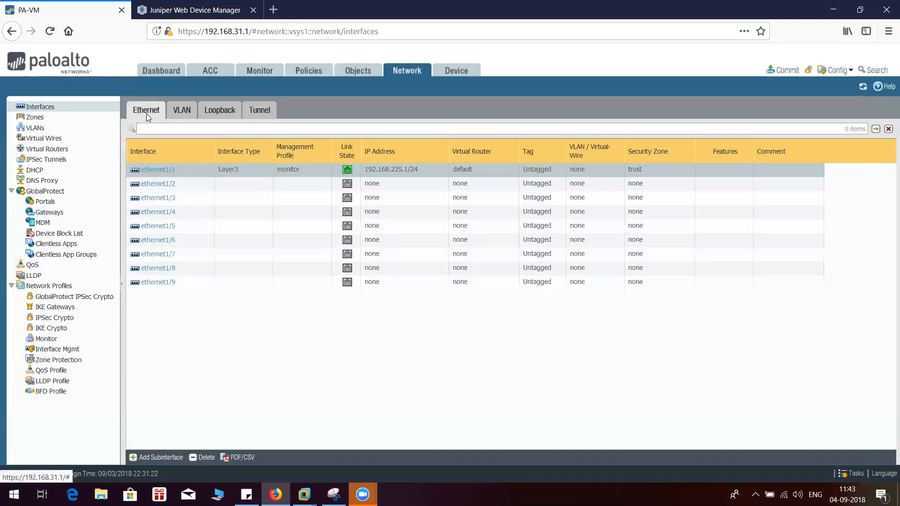
left_click(37, 119)
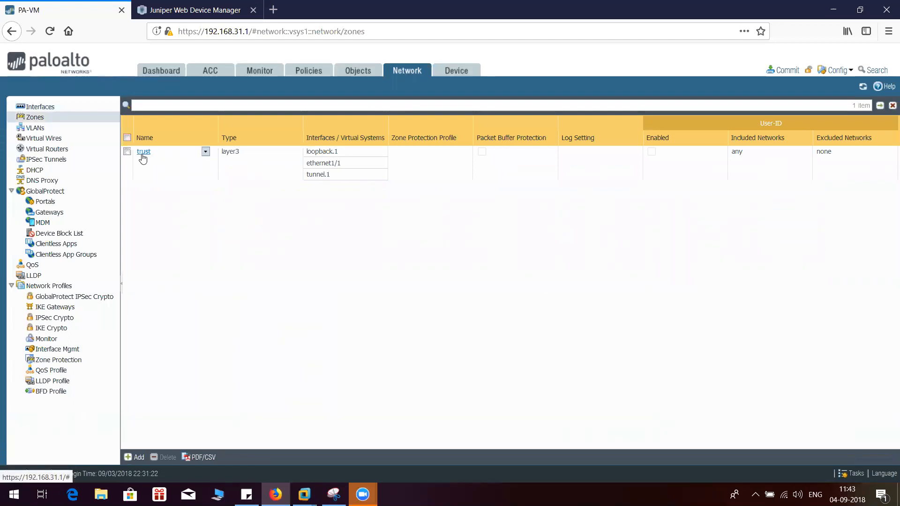
Review the default virtual router's assigned interfaces and IPv4 static routes, and close its settings
left_click(60, 150)
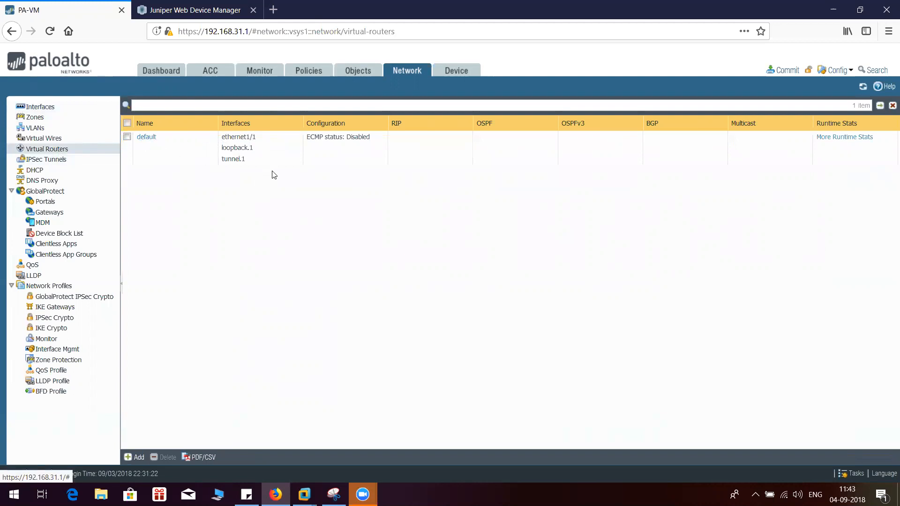
left_click(140, 137)
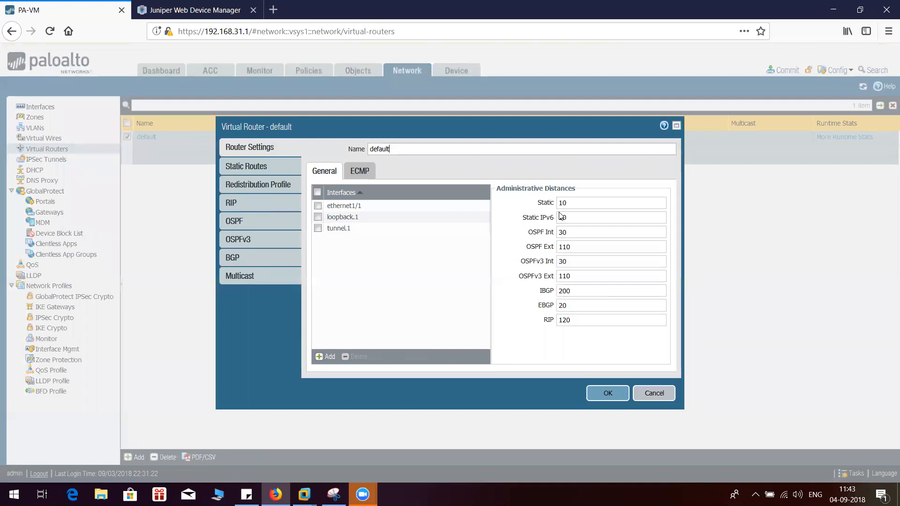
left_click(251, 165)
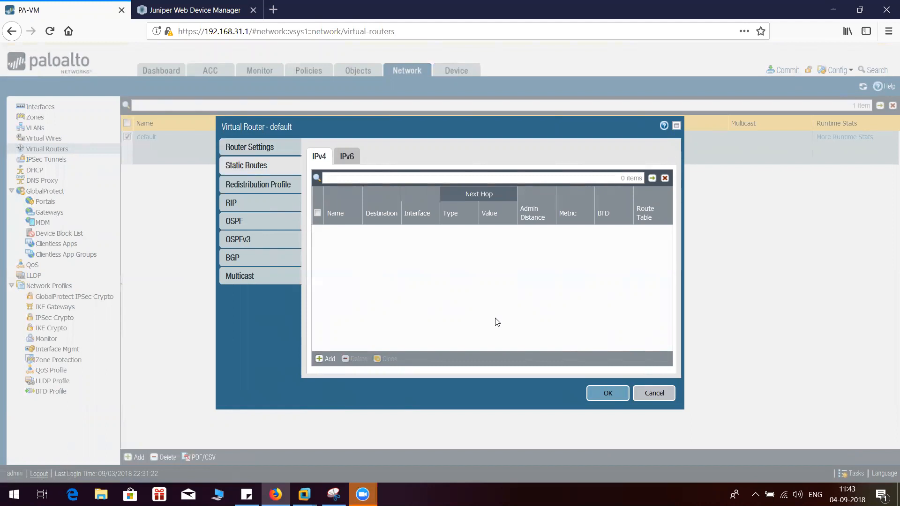
left_click(599, 394)
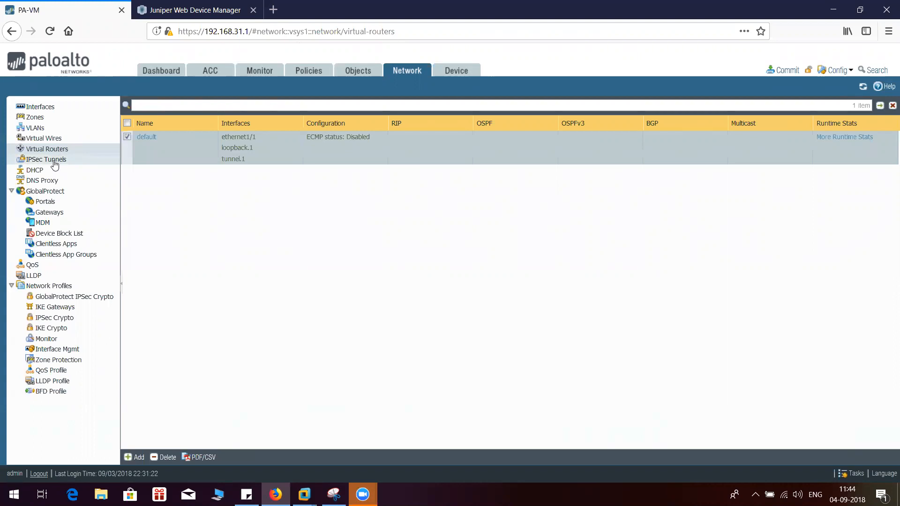
Add an IKE crypto profile named p1 with DH group2, sha1 authentication and 3des encryption
left_click(68, 330)
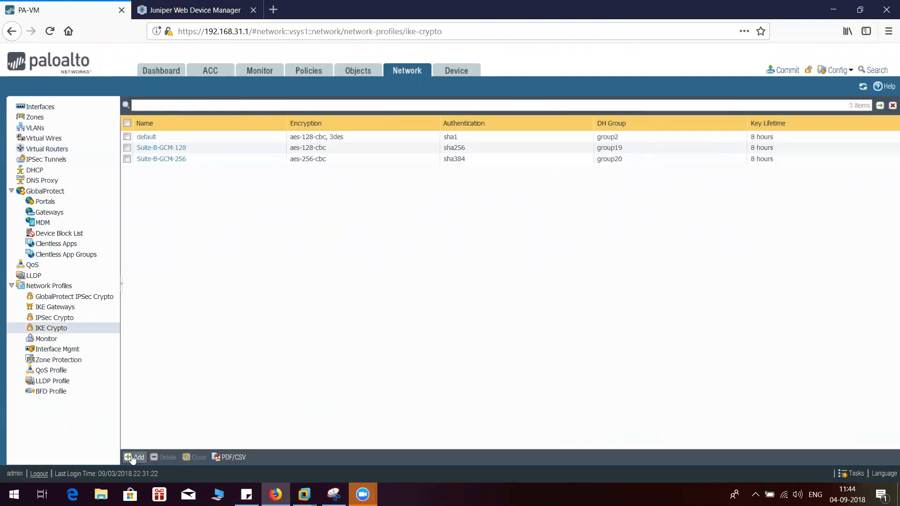
left_click(134, 458)
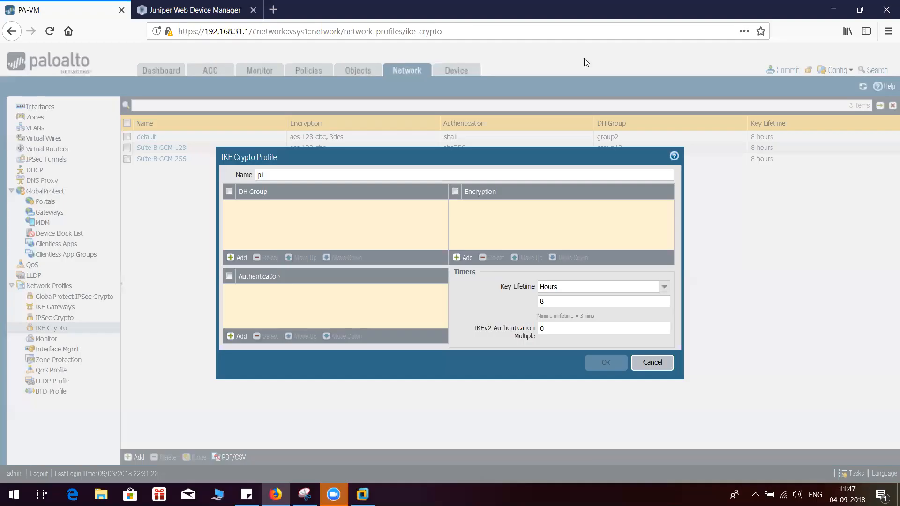
left_click(281, 174)
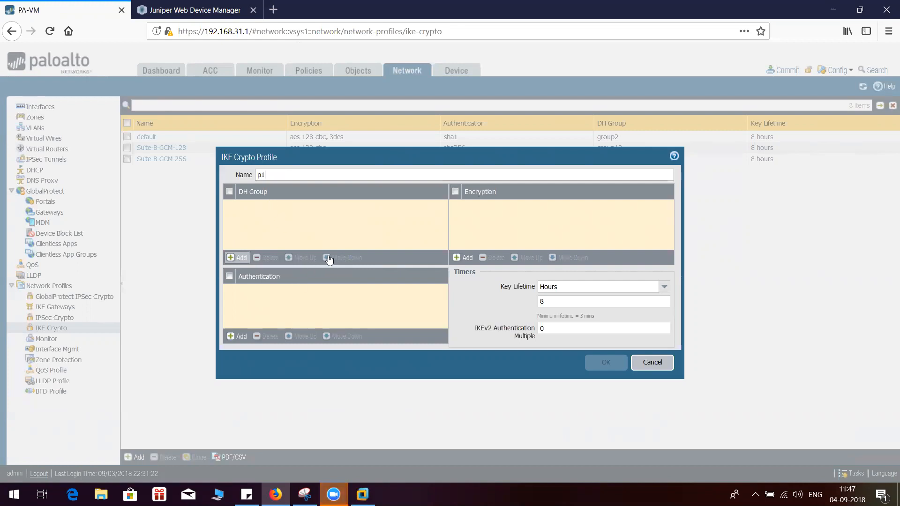
left_click(377, 229)
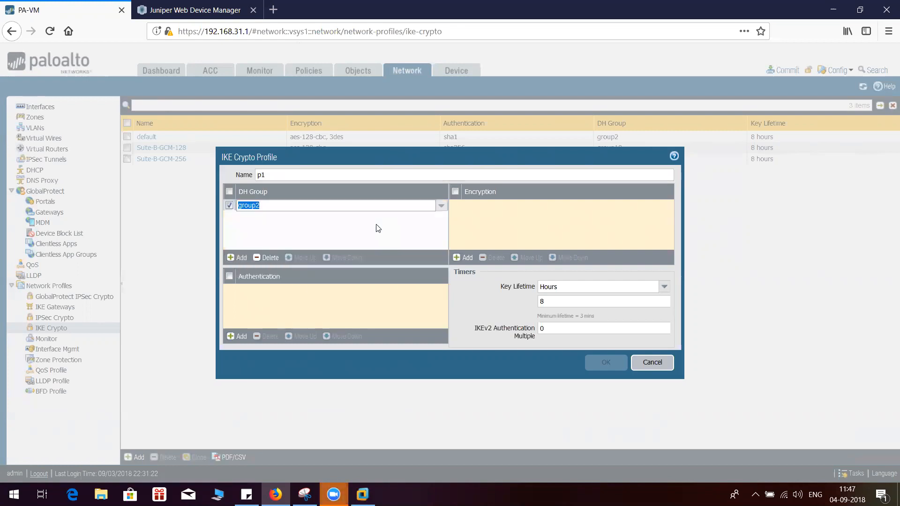
left_click(241, 338)
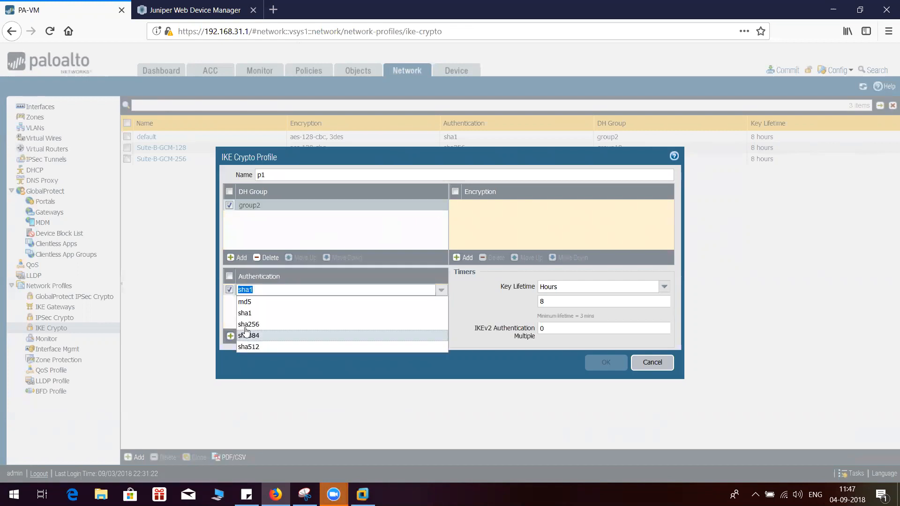
left_click(268, 319)
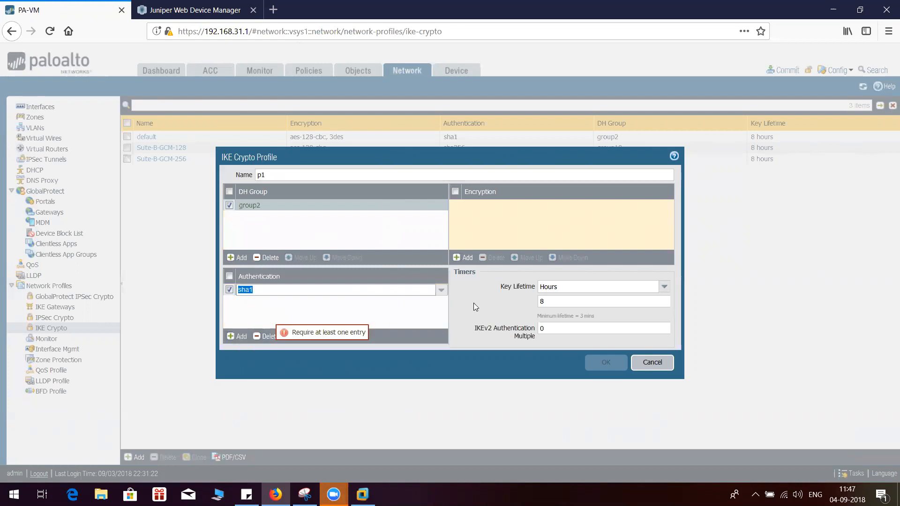
left_click(464, 258)
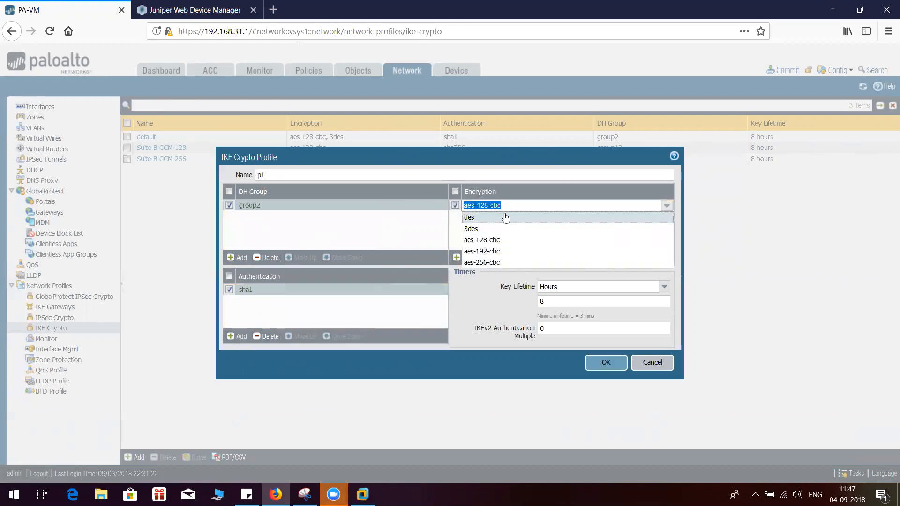
left_click(504, 227)
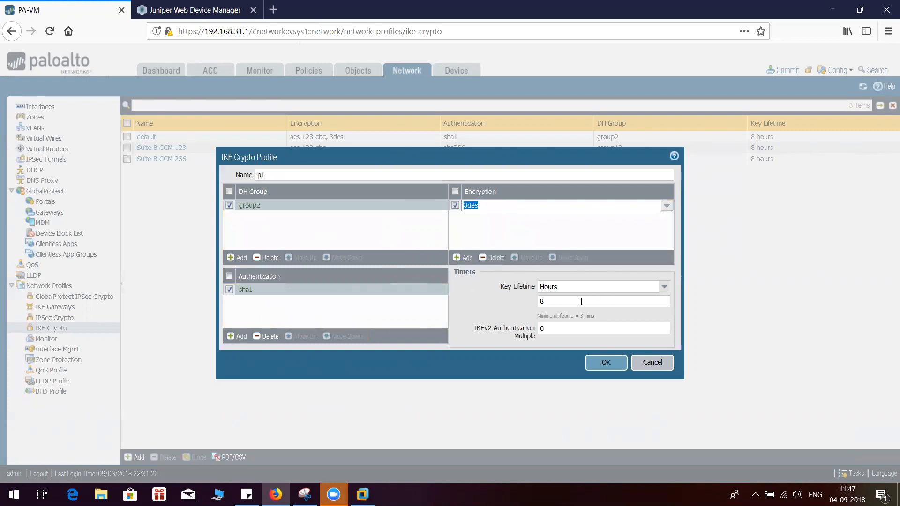
Set the p1 profile's key lifetime to 28800 seconds and save the profile
left_click(664, 286)
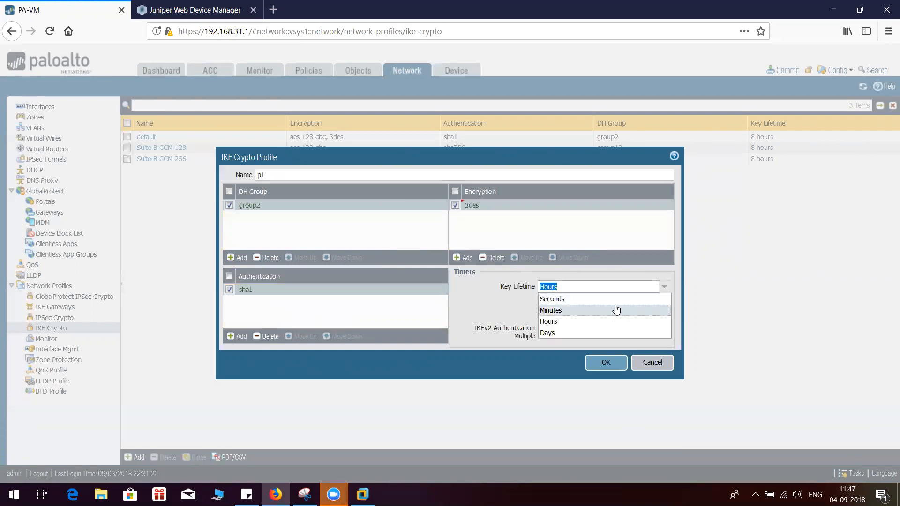
left_click(584, 300)
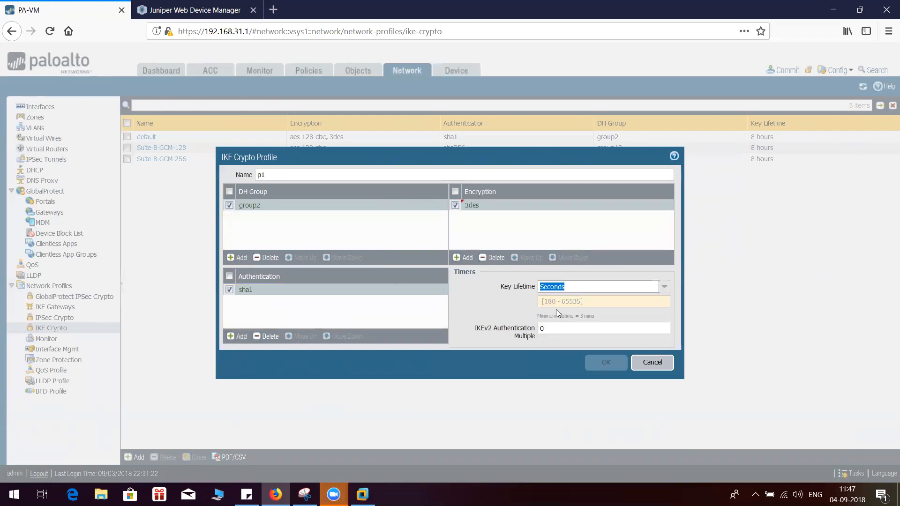
left_click(558, 301)
type("2")
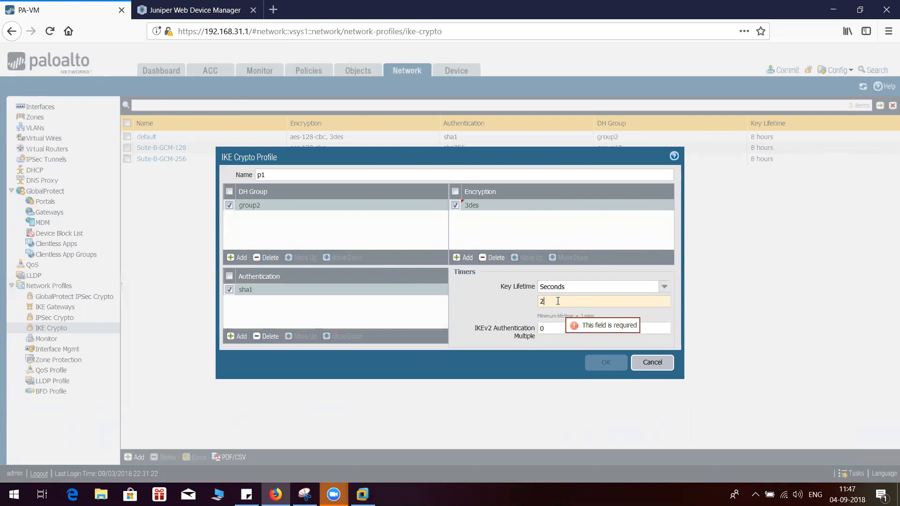
type("8800")
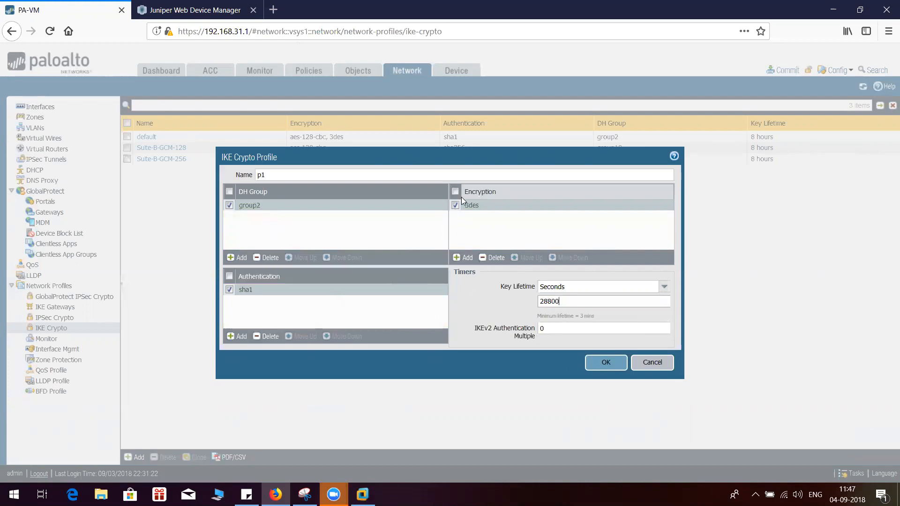
left_click(597, 361)
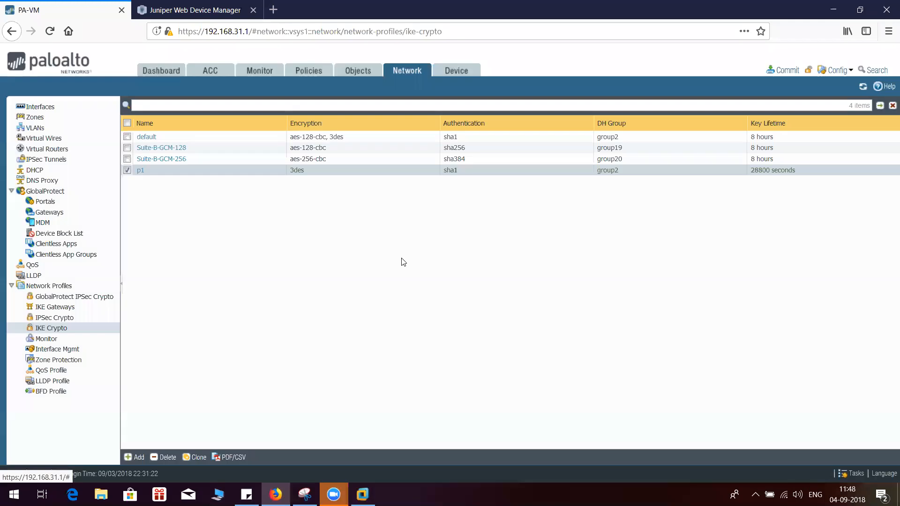
Add an IPSec crypto profile named p2 with 3des encryption and sha1 authentication
left_click(127, 169)
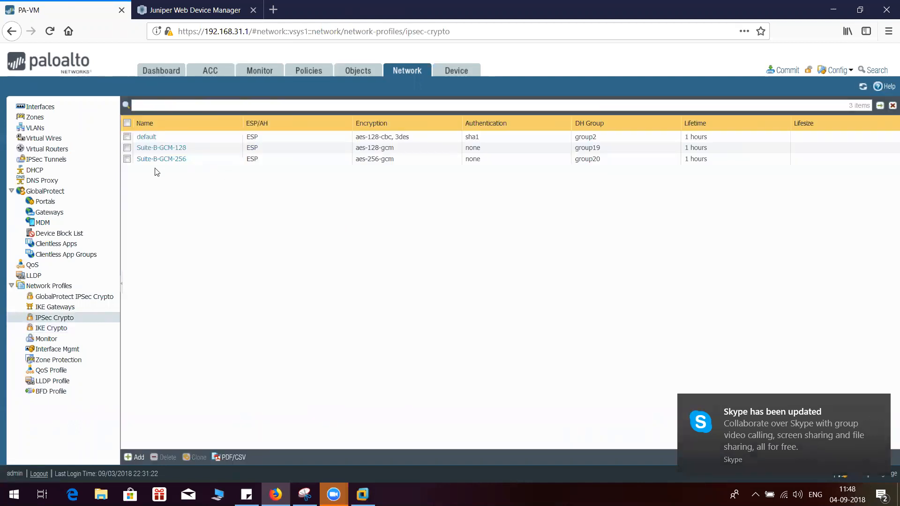
left_click(139, 457)
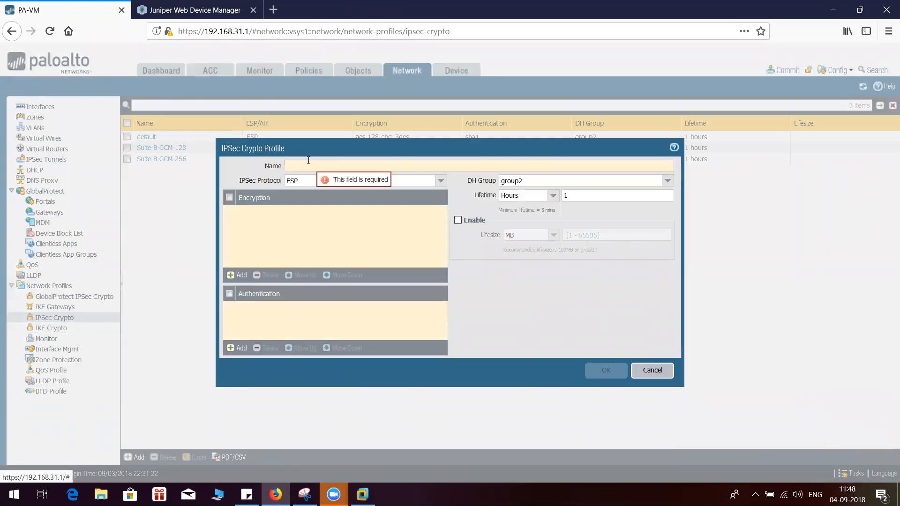
type("p2")
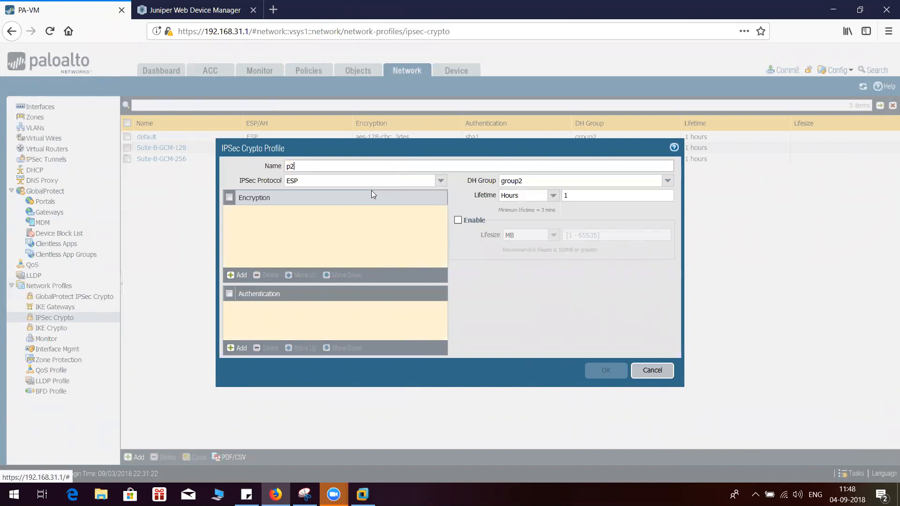
left_click(239, 275)
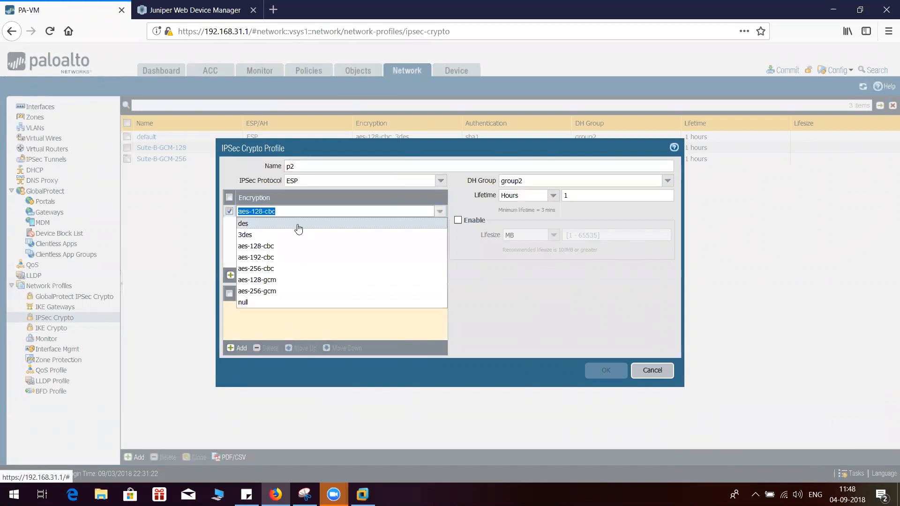
left_click(290, 234)
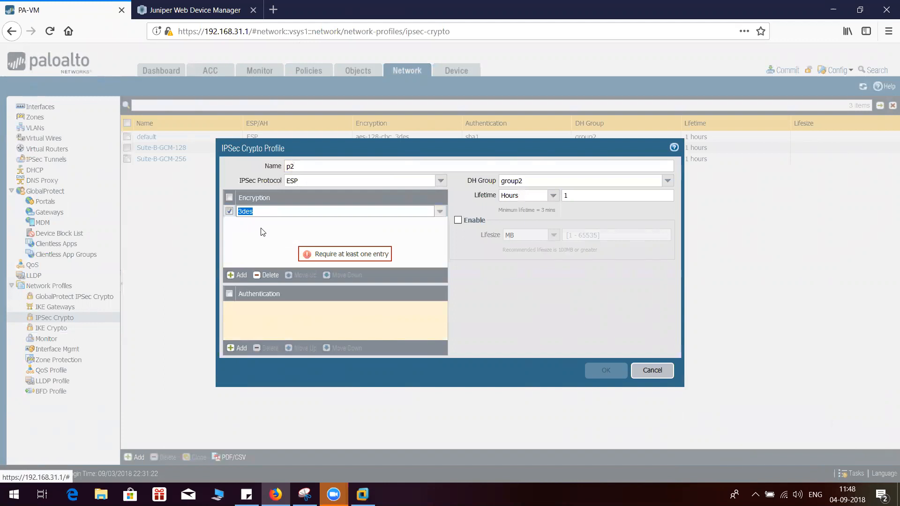
left_click(231, 348)
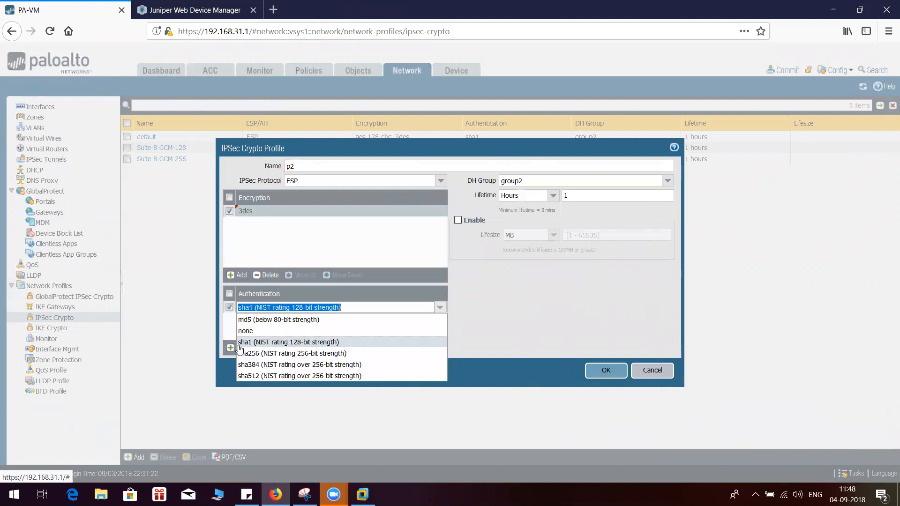
left_click(270, 346)
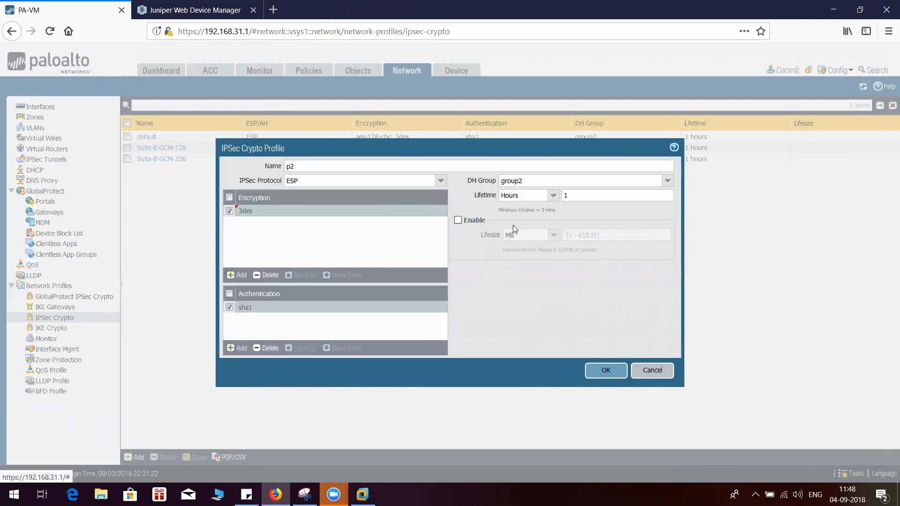
Set the p2 profile's DH group to no-pfs and its lifetime to 3600 seconds, and save it
left_click(668, 183)
left_click(575, 192)
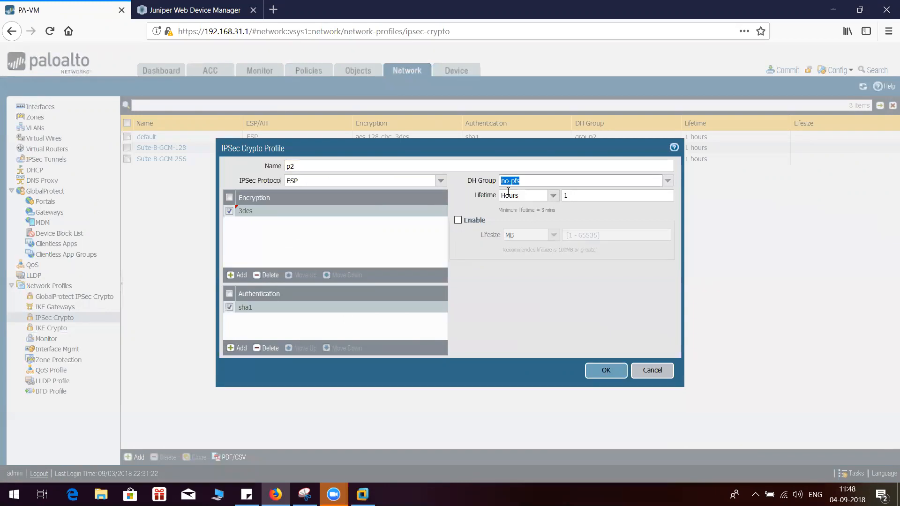
left_click(553, 195)
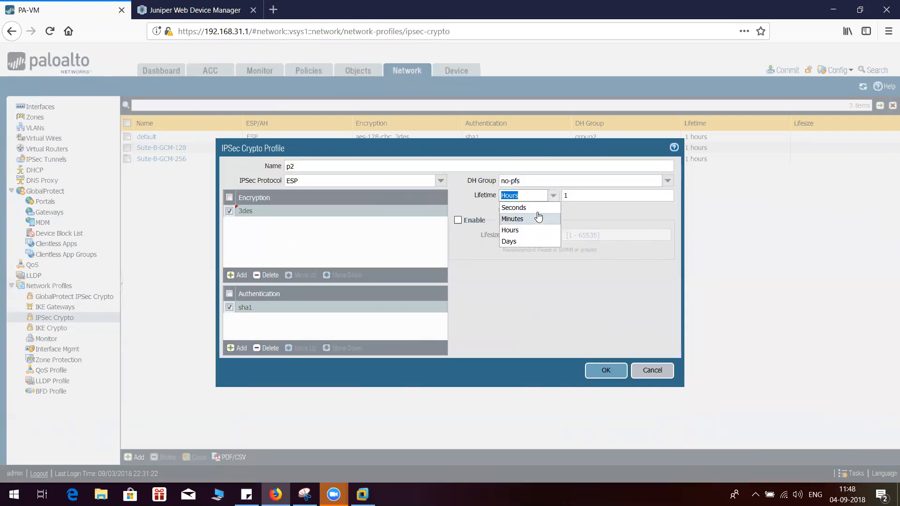
left_click(528, 207)
left_click(600, 197)
type("3600")
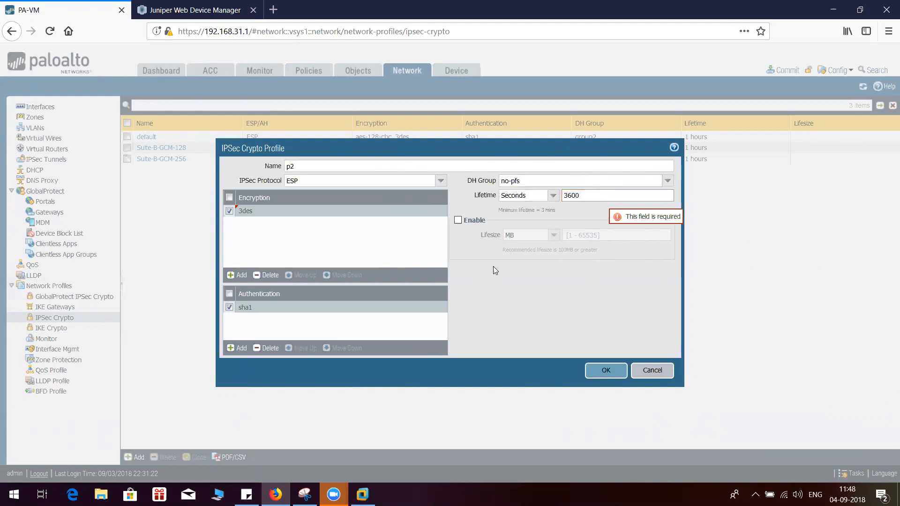
left_click(594, 371)
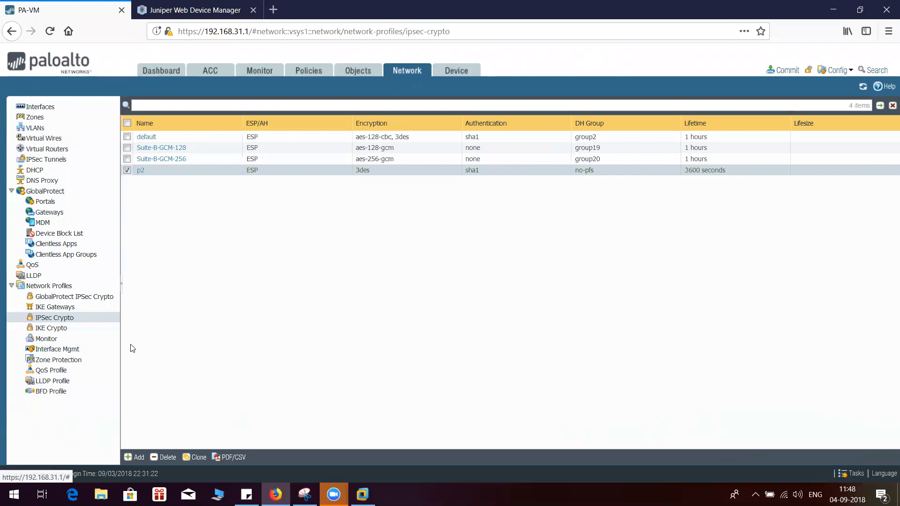
Add an IKE gateway named tocorp and assign it to interface ethernet1/1
left_click(60, 307)
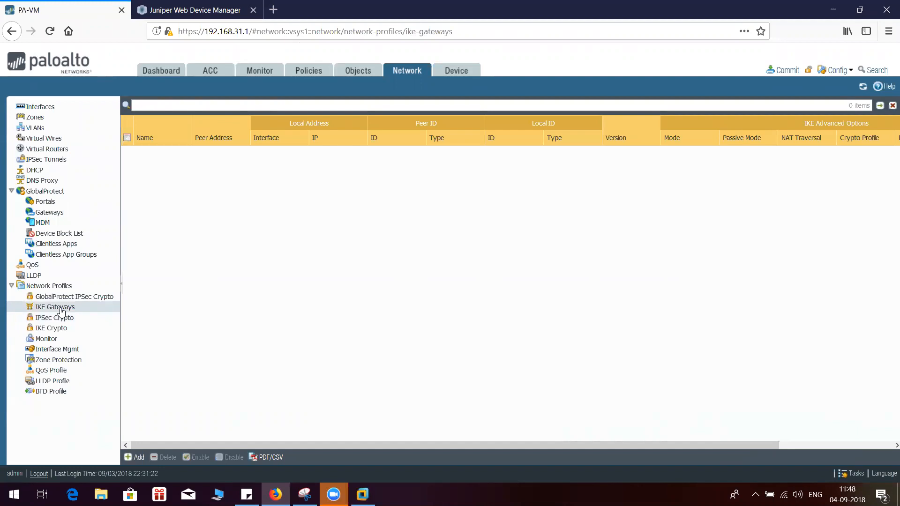
left_click(132, 460)
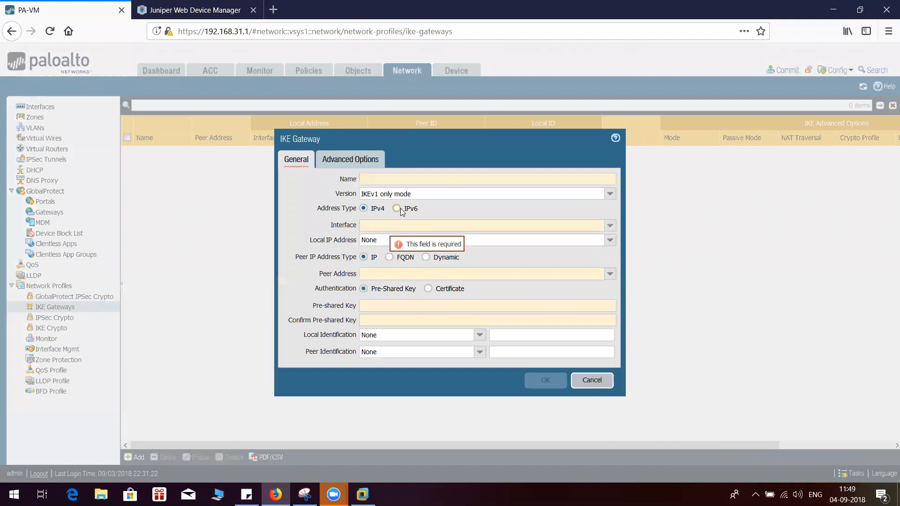
type("tocorp")
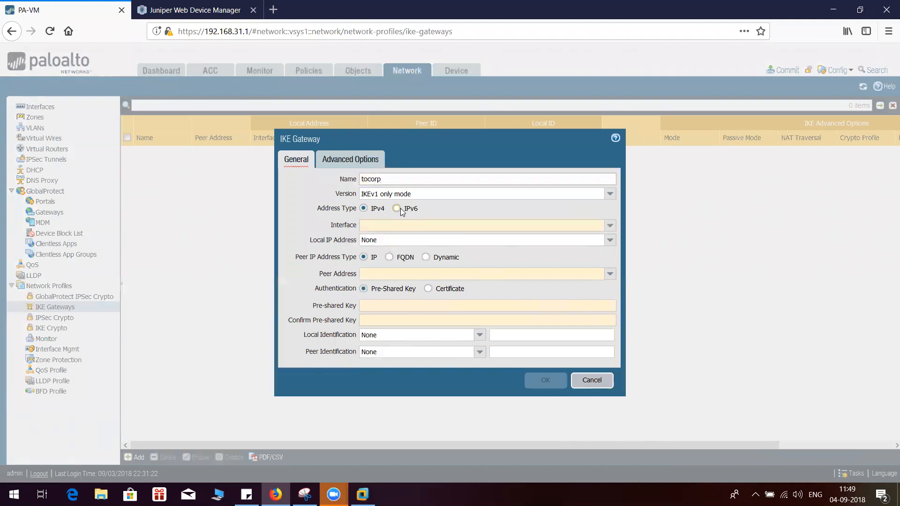
left_click(383, 222)
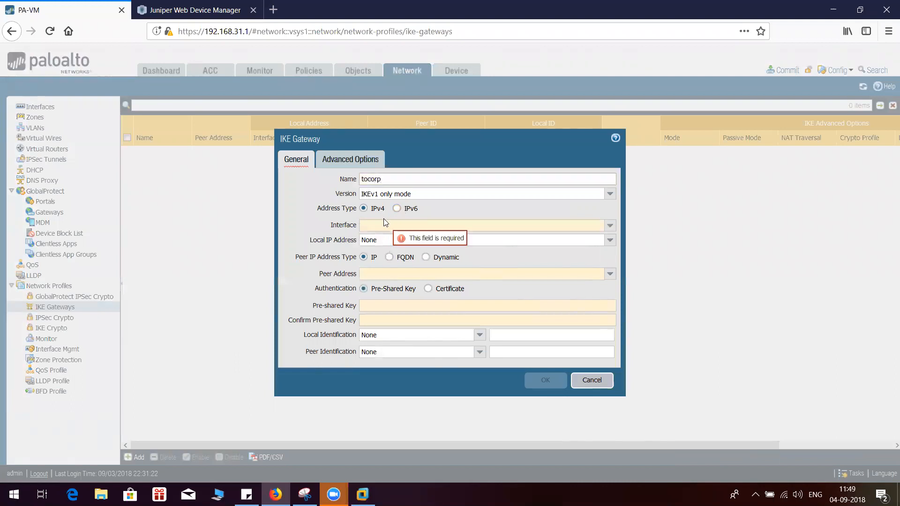
left_click(610, 225)
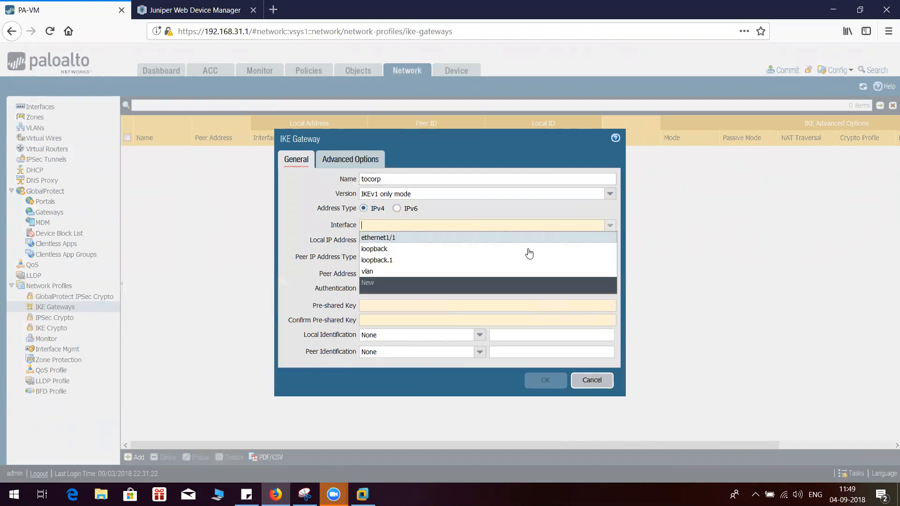
left_click(391, 238)
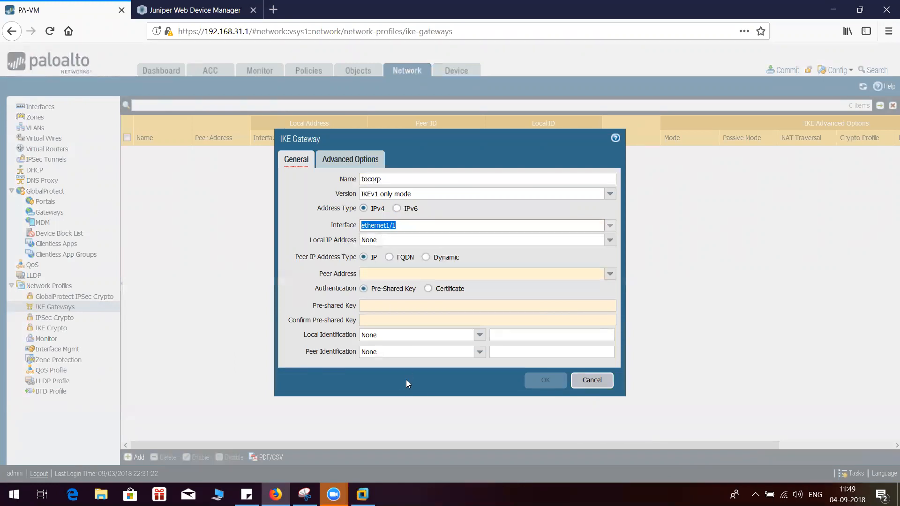
Circle eth1/1 in the Snipping Tool network diagram and set the tocorp gateway's local IP address to 192.168.225.1/24
left_click(304, 495)
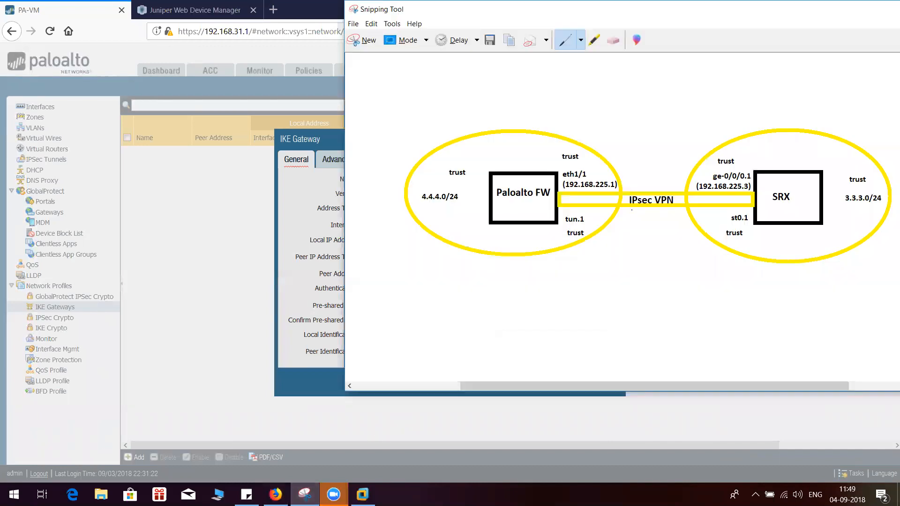
mouse_move(585, 170)
left_mouse_down()
mouse_move(571, 167)
mouse_move(560, 178)
mouse_move(593, 177)
mouse_move(592, 170)
left_mouse_up()
left_click(234, 310)
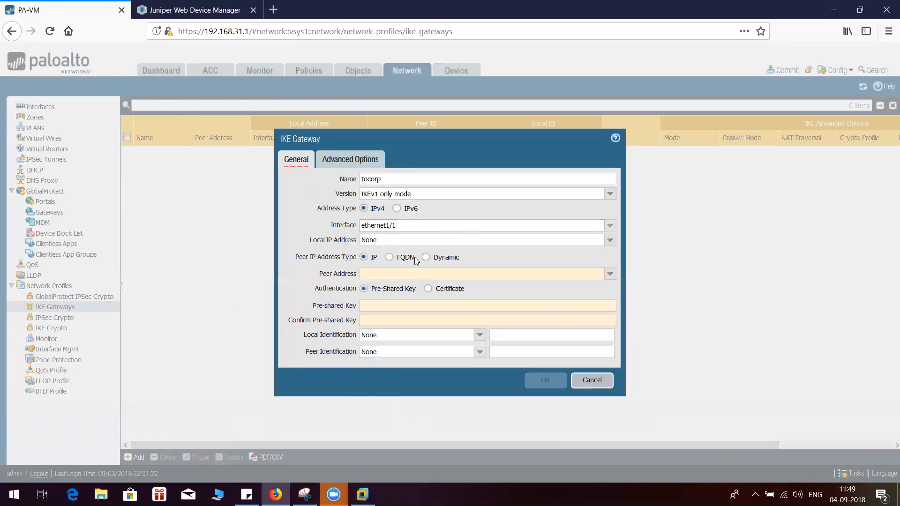
left_click(610, 240)
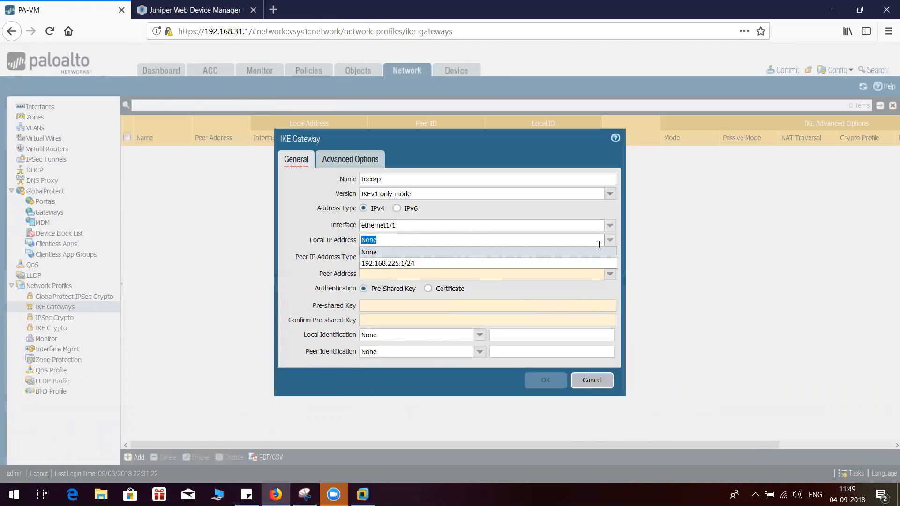
left_click(414, 264)
key("ctrl+c")
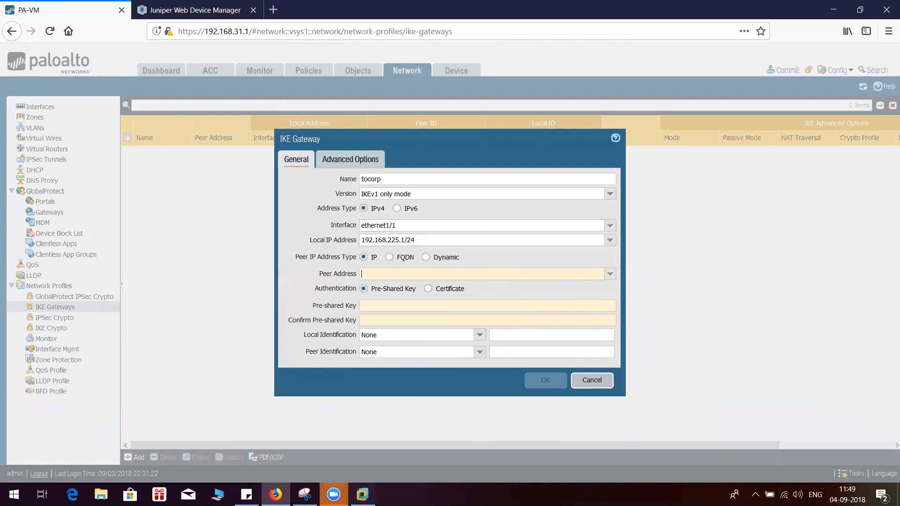
Mark the SRX's external address in the Snipping Tool diagram and set the gateway's peer address to 192.168.225.3
left_click(305, 495)
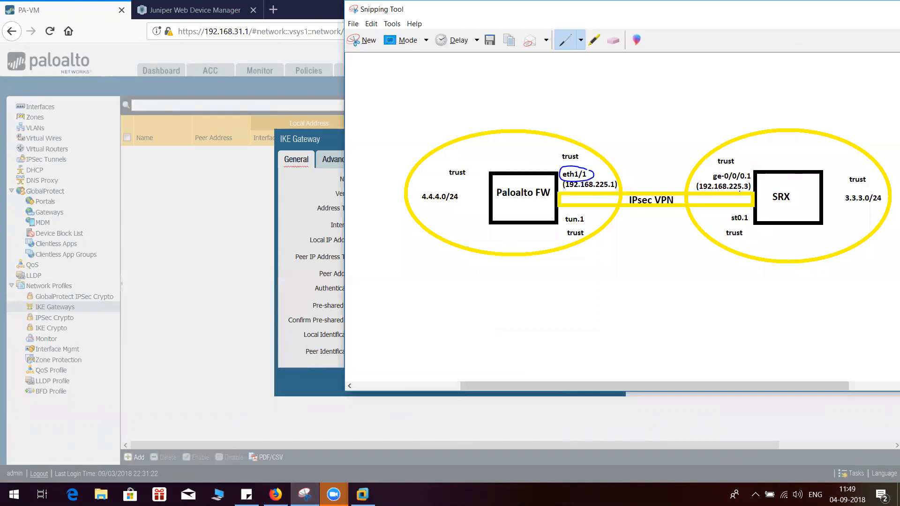
left_click_drag(735, 193, 750, 193)
left_click(292, 210)
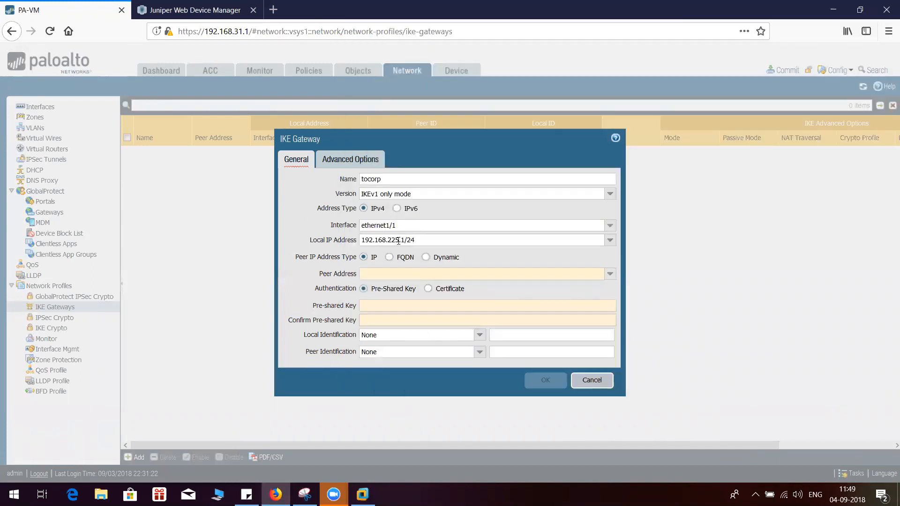
triple_click(399, 241)
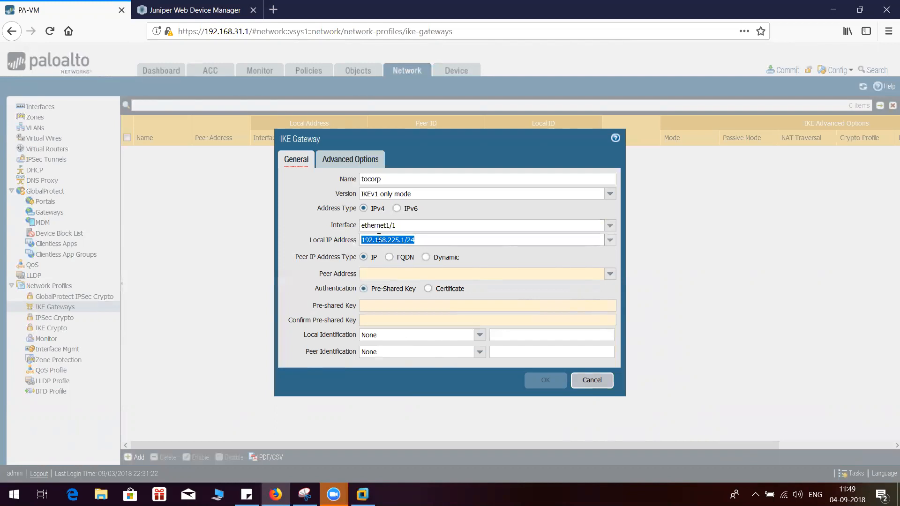
key("ctrl+v")
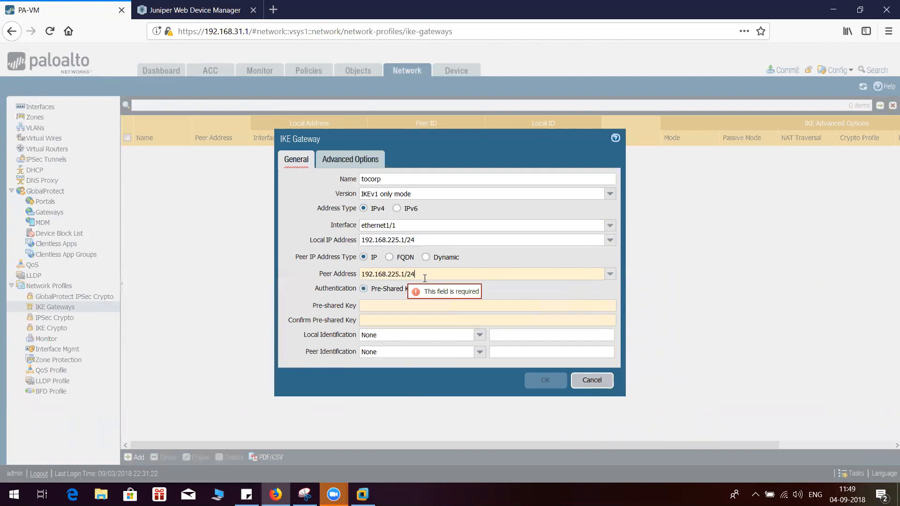
key("BackSpace")
key("BackSpace")
key("BackSpace")
key("BackSpace")
key("BackSpace")
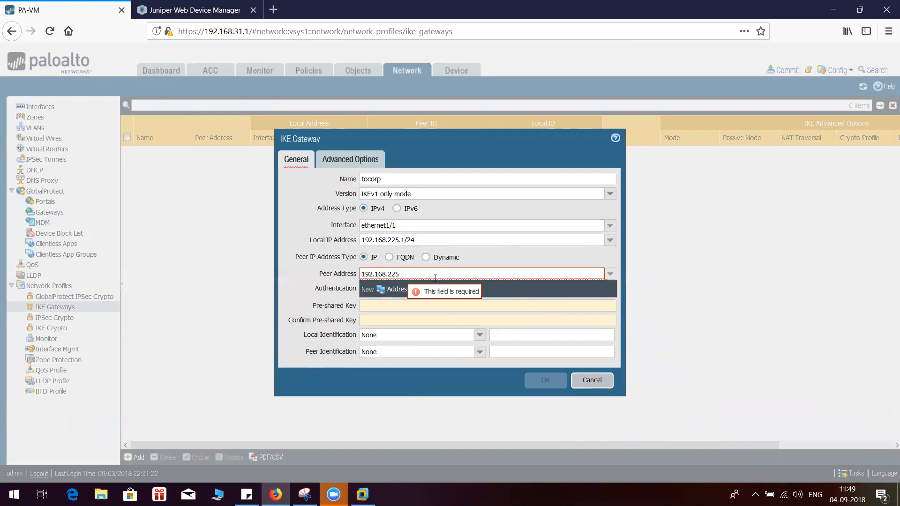
type(".3")
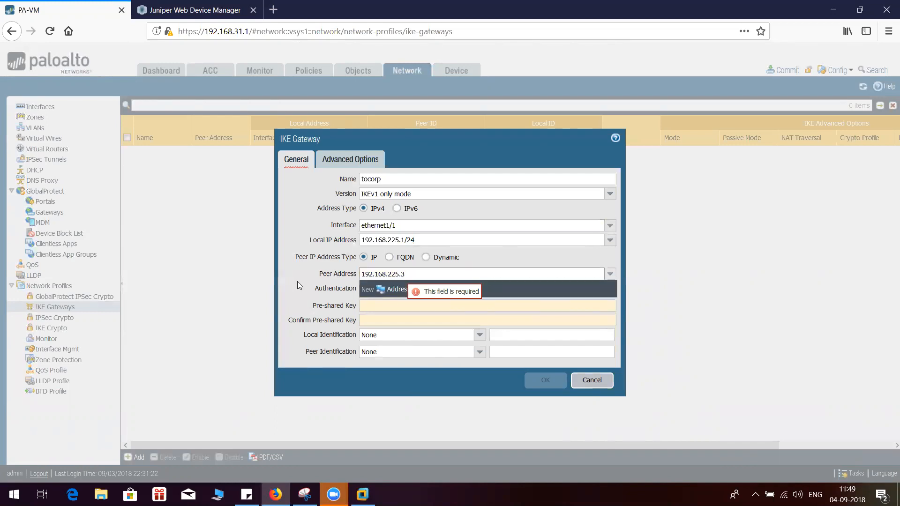
left_click(297, 282)
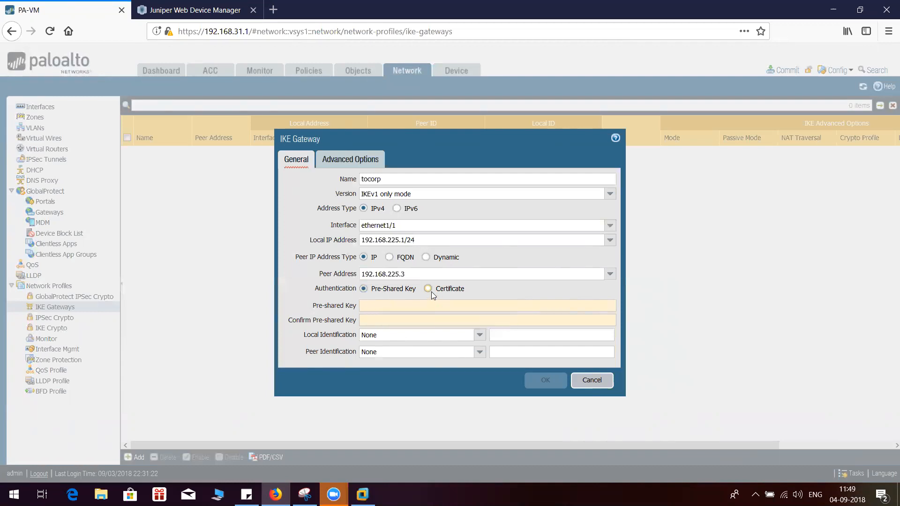
Enter and confirm the pre-shared key for the tocorp IKE gateway
left_click(399, 307)
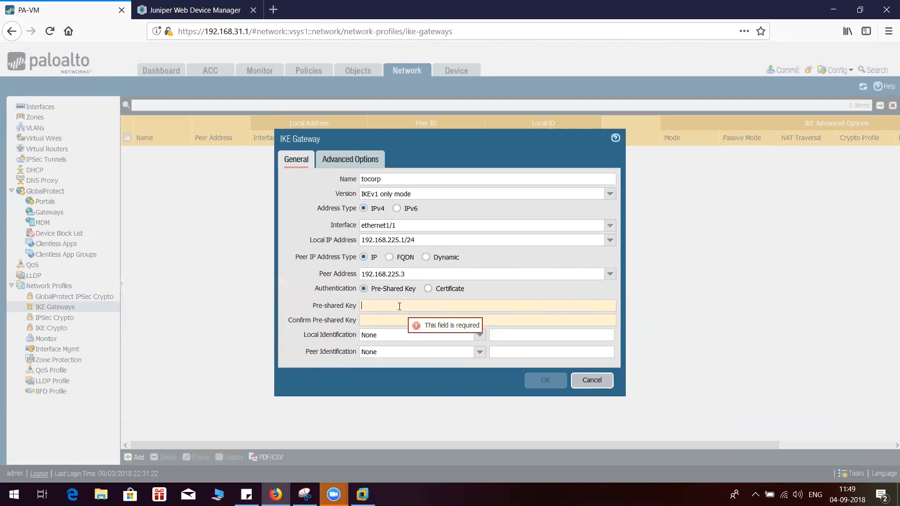
left_click(399, 307)
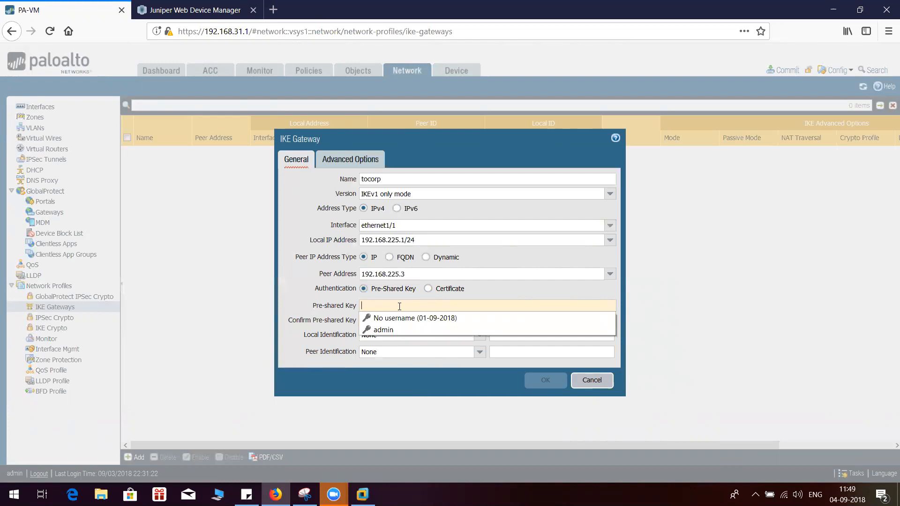
type("paloalto")
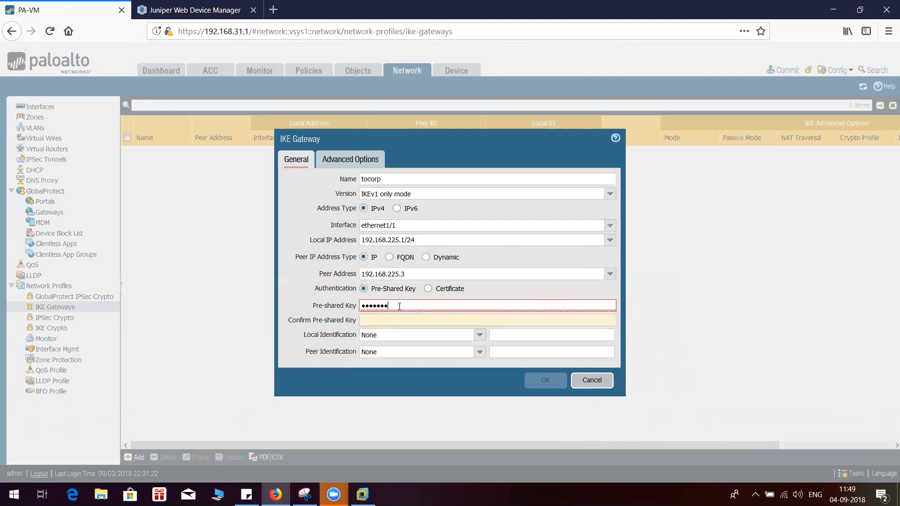
type("1")
left_click(393, 316)
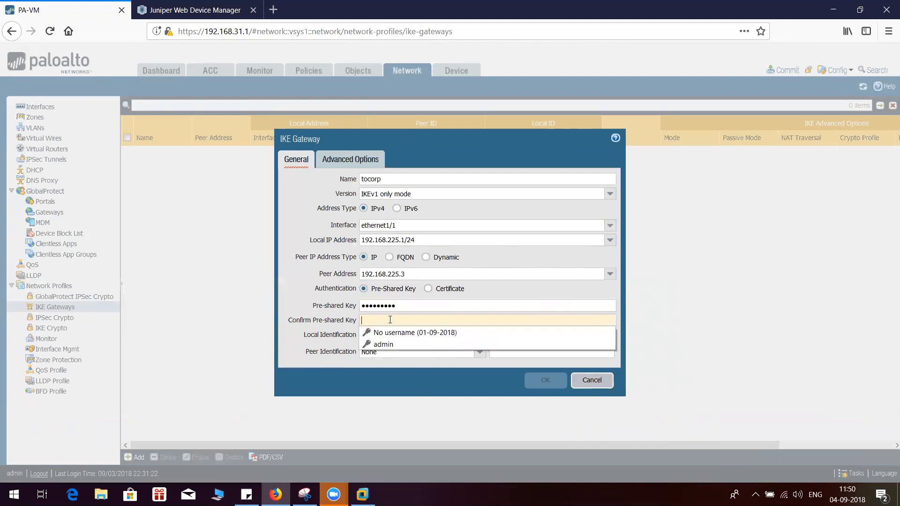
type("paloalto1")
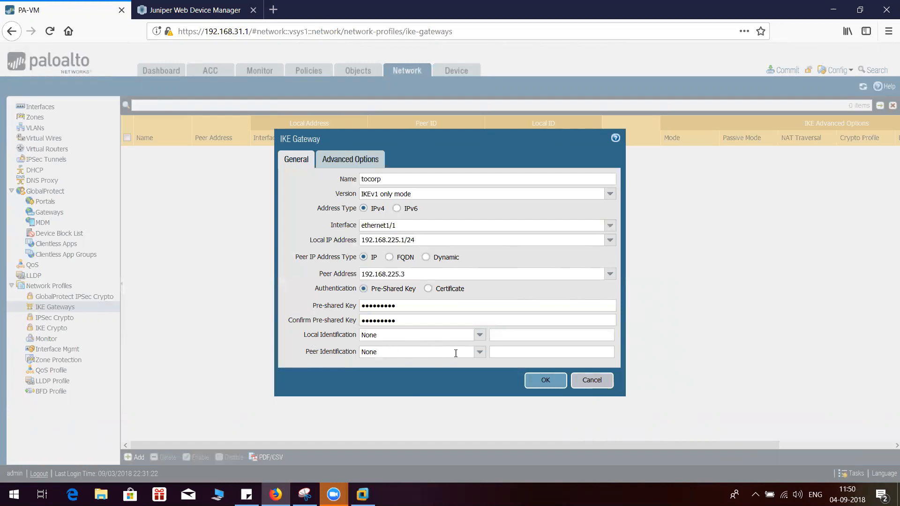
Disable Dead Peer Detection for the tocorp gateway and save the gateway
left_click(478, 335)
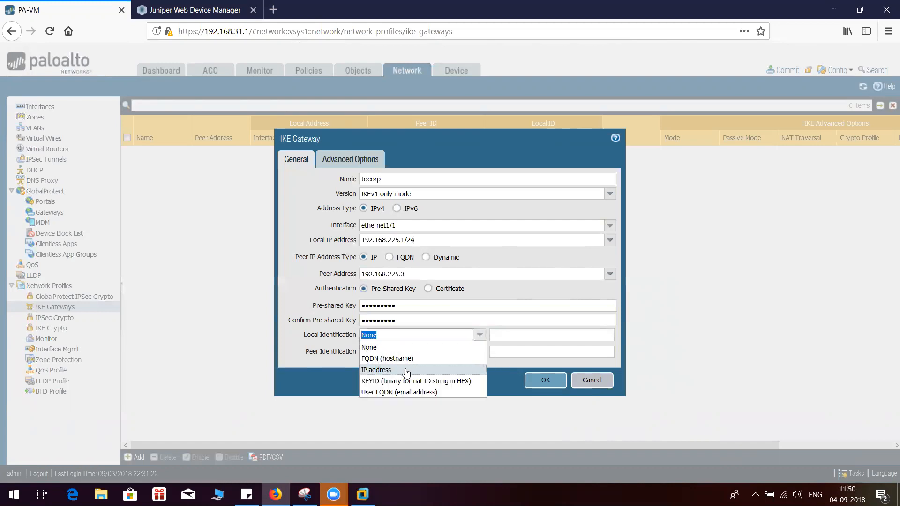
left_click(298, 342)
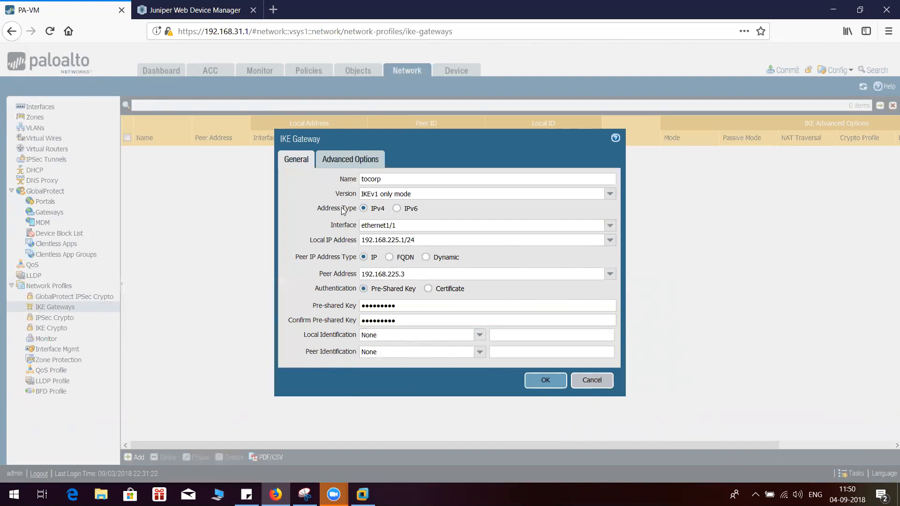
left_click(350, 161)
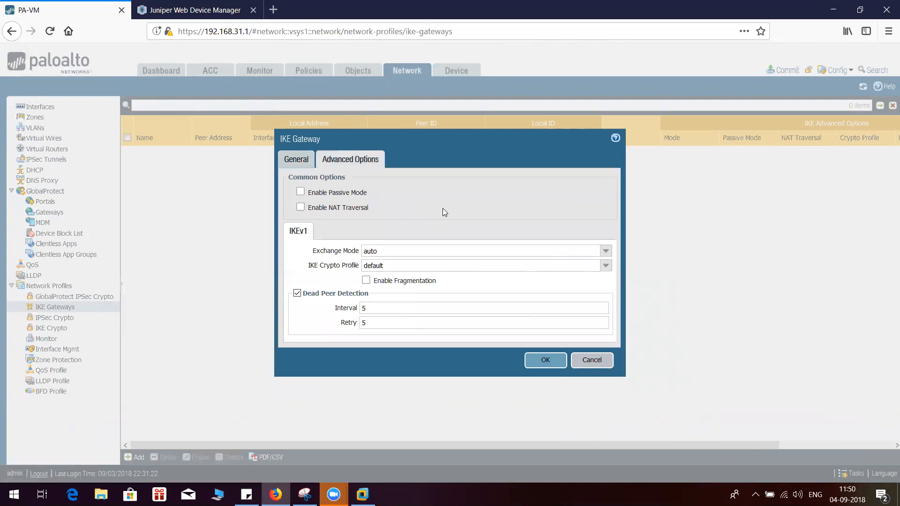
left_click(297, 293)
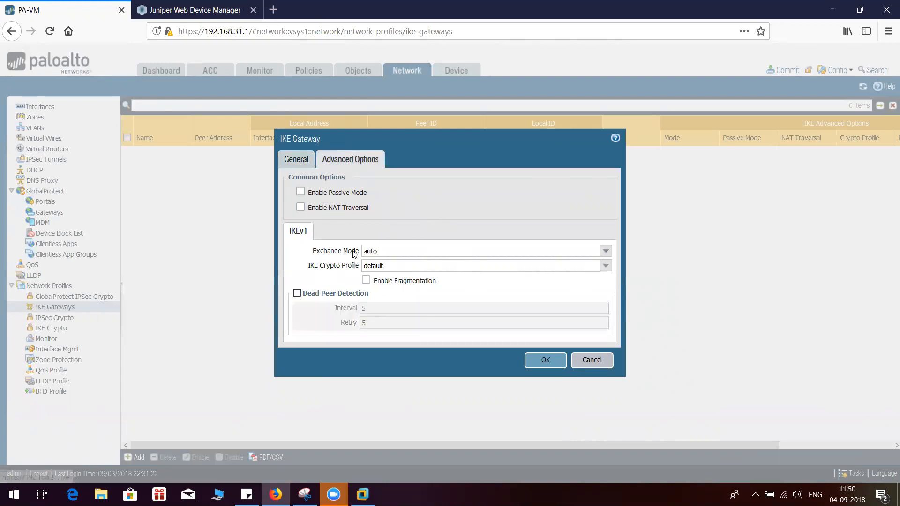
left_click(294, 164)
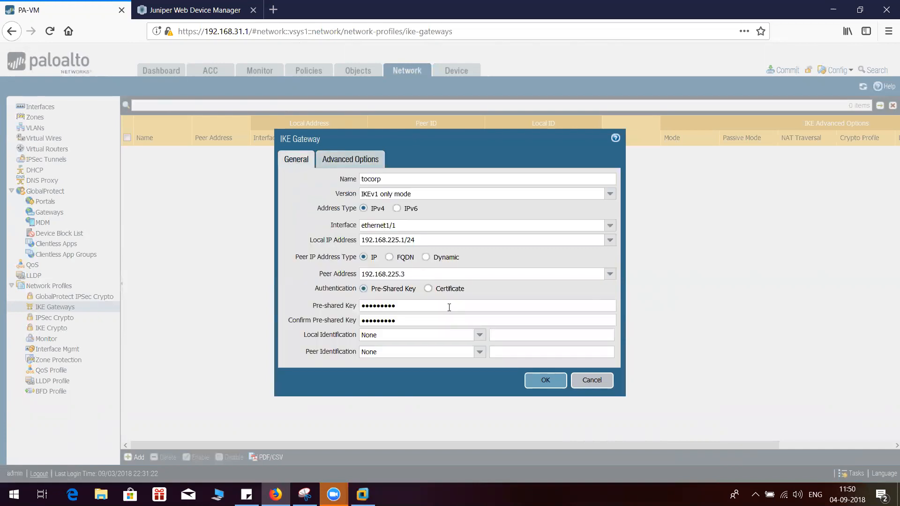
left_click(541, 383)
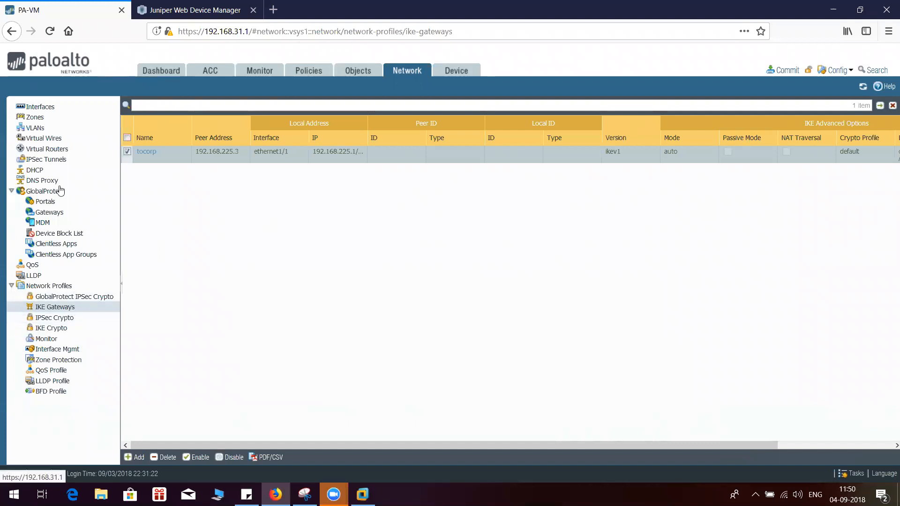
Add an IPSec tunnel named corp and assign it to tunnel interface tunnel.1
left_click(52, 160)
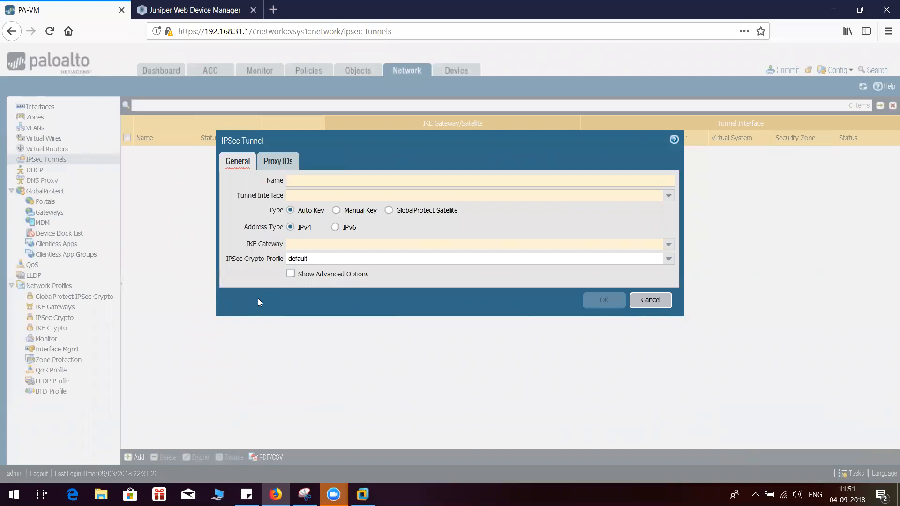
type("corp")
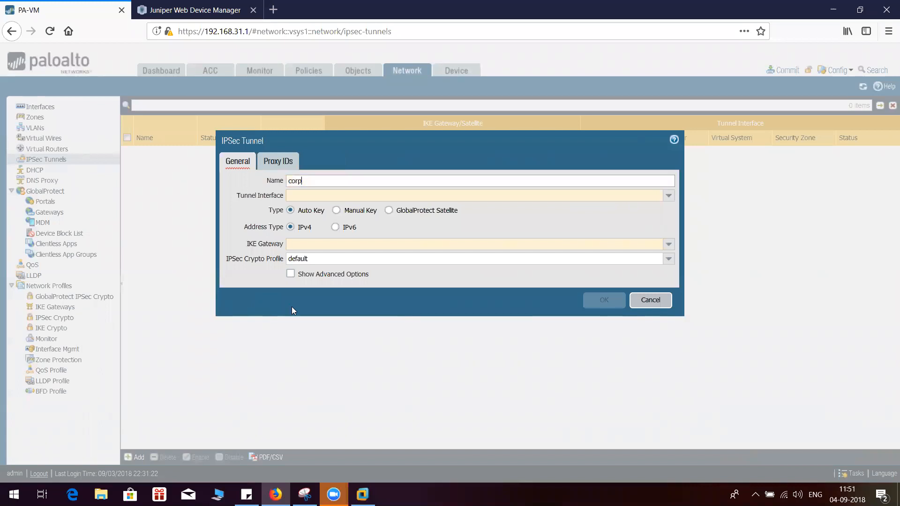
left_click(312, 199)
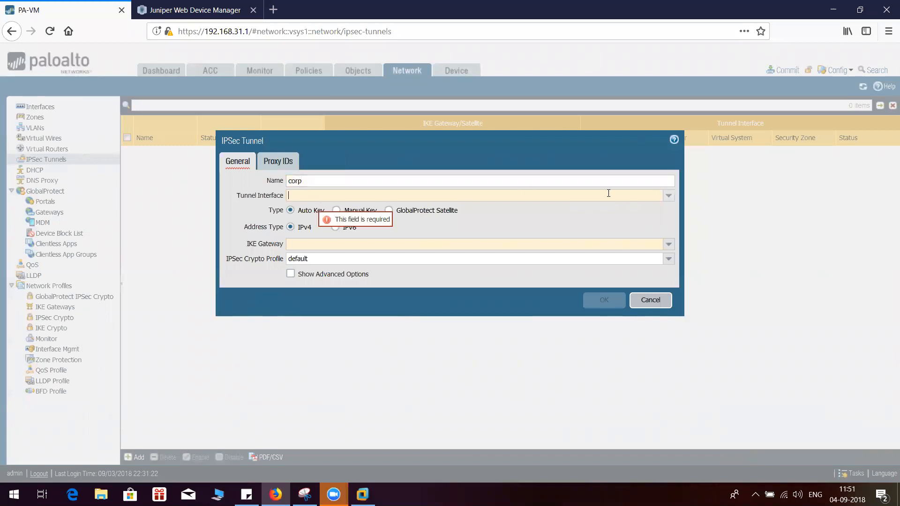
left_click(668, 195)
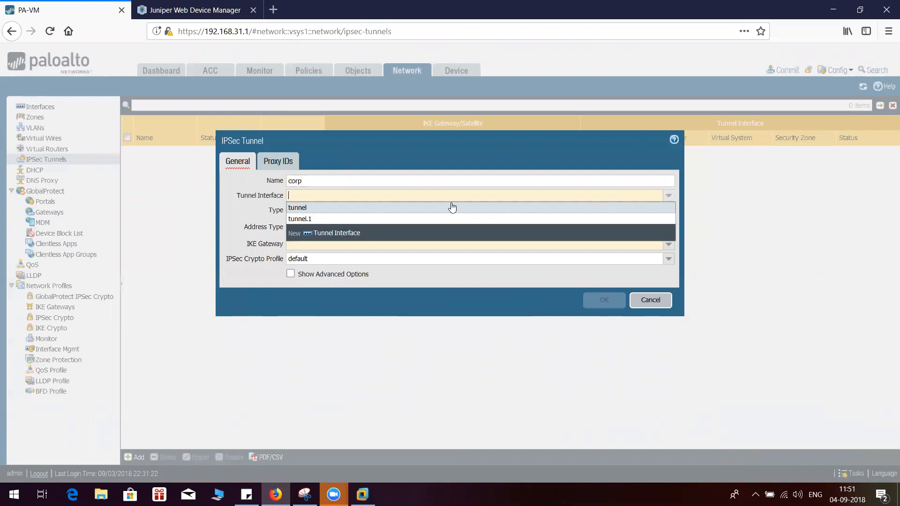
left_click(308, 217)
left_click(237, 211)
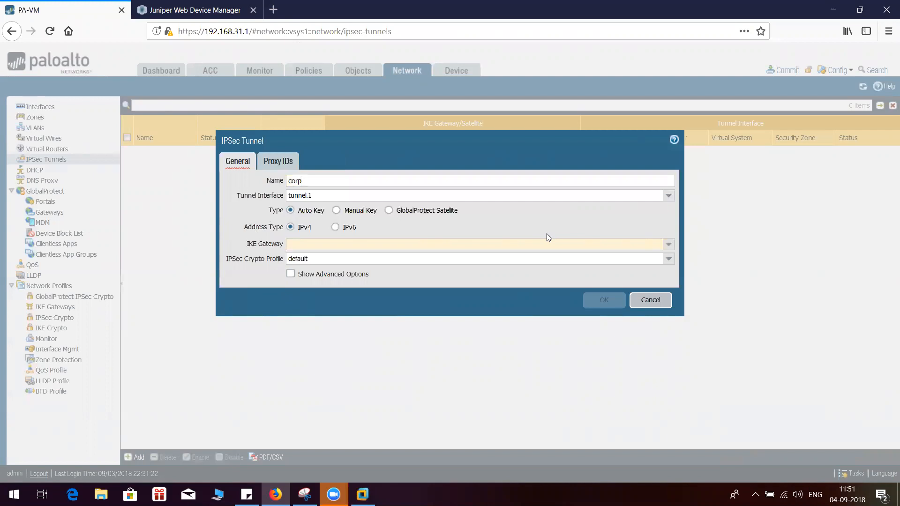
left_click(668, 244)
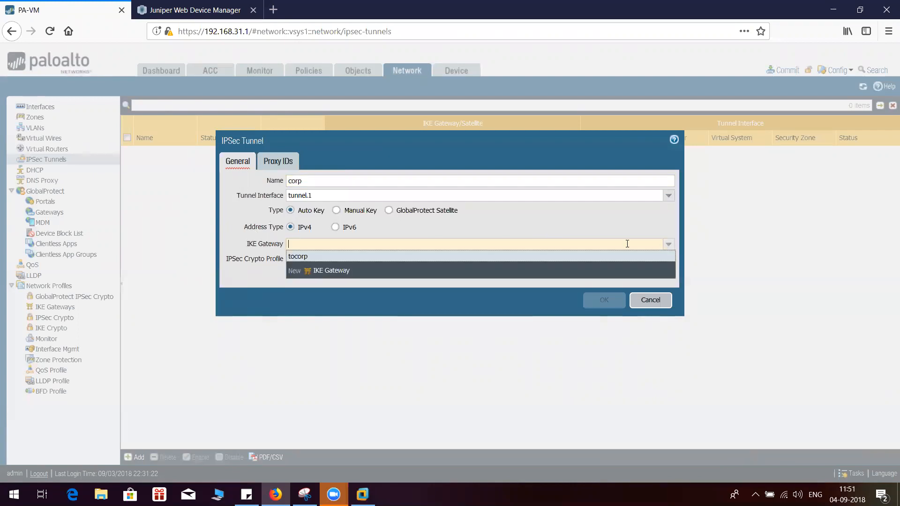
left_click(337, 271)
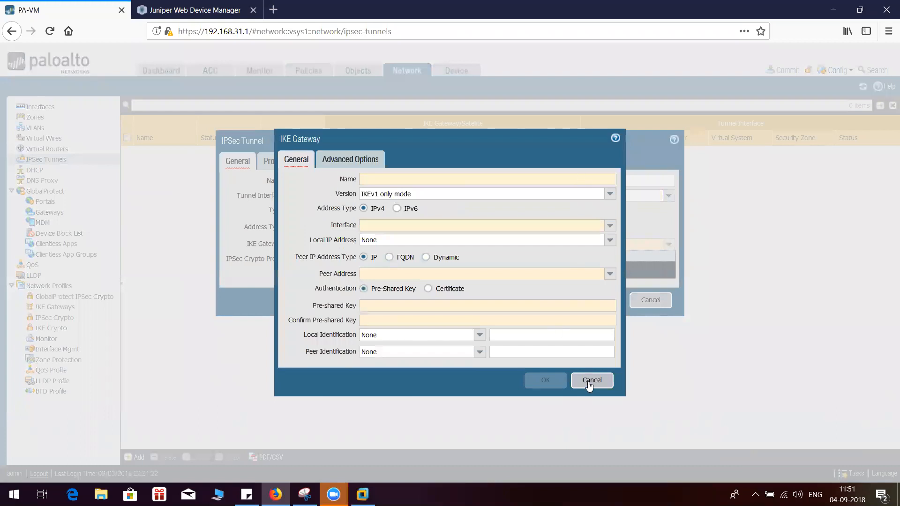
left_click(591, 381)
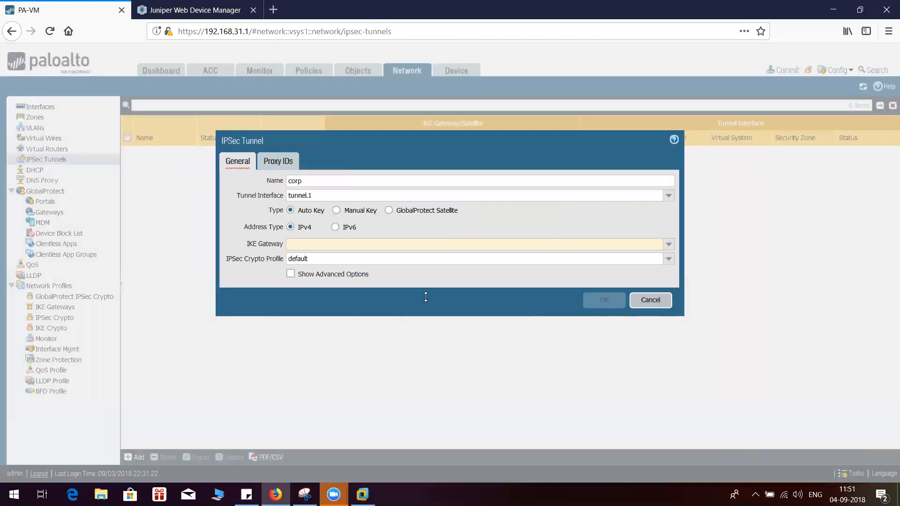
Set the corp tunnel's IKE gateway to tocorp
left_click(668, 245)
left_click(303, 257)
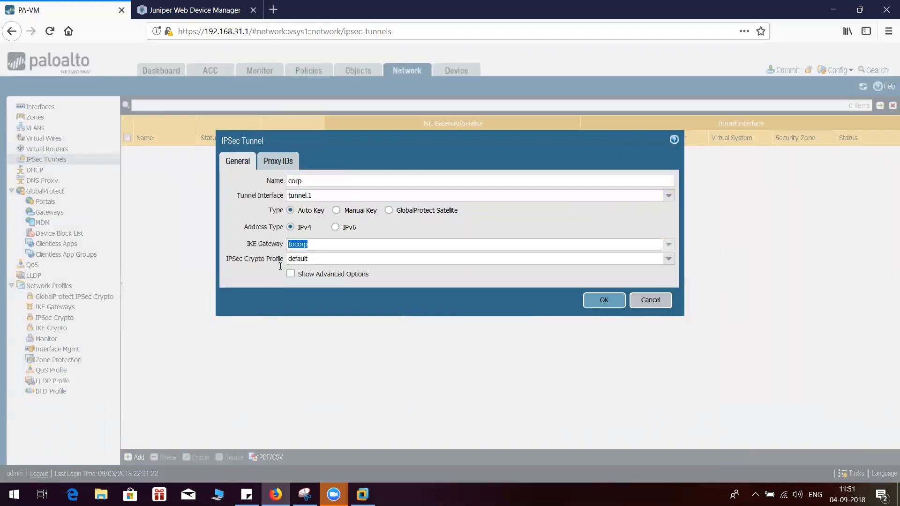
left_click(235, 273)
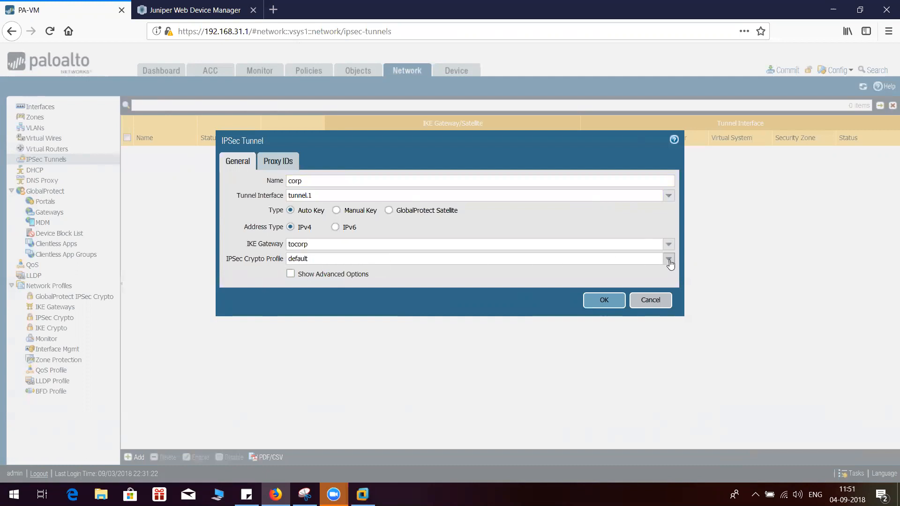
Set the corp tunnel's IPSec crypto profile to p2 and show its advanced options
left_click(668, 259)
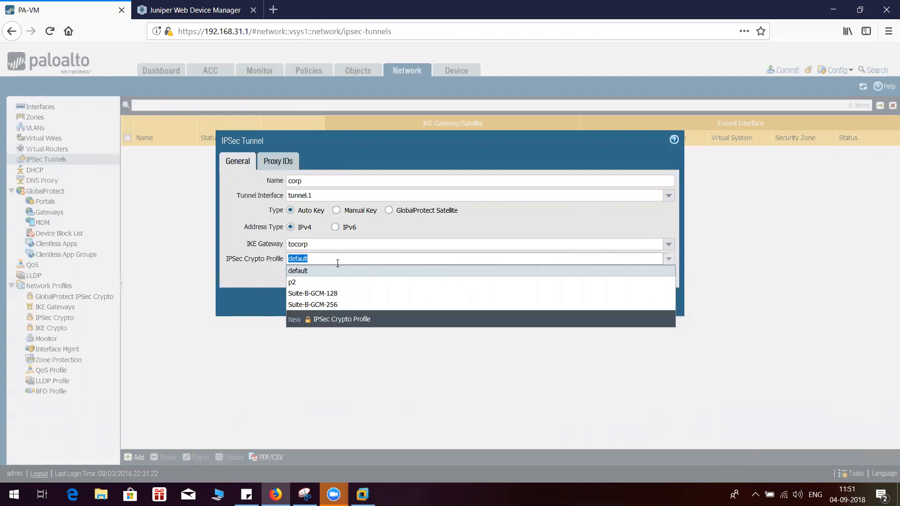
left_click(309, 285)
left_click(245, 270)
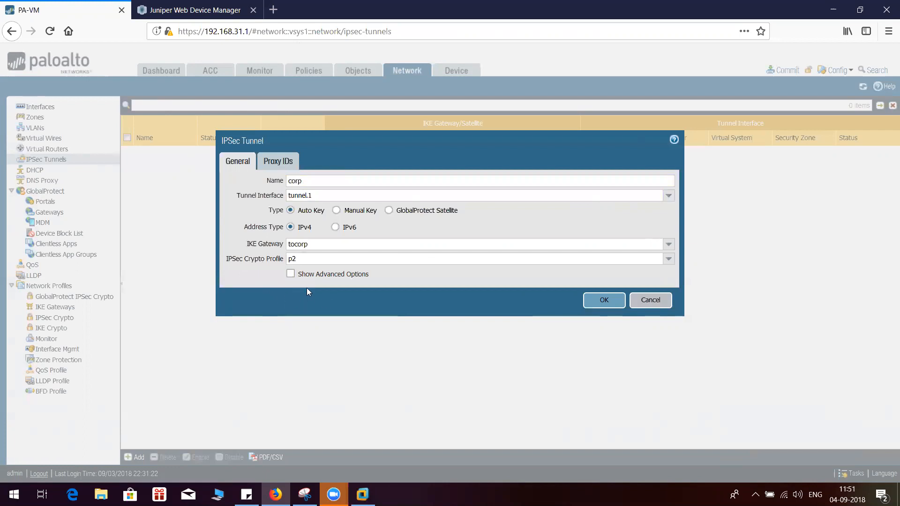
left_click(291, 275)
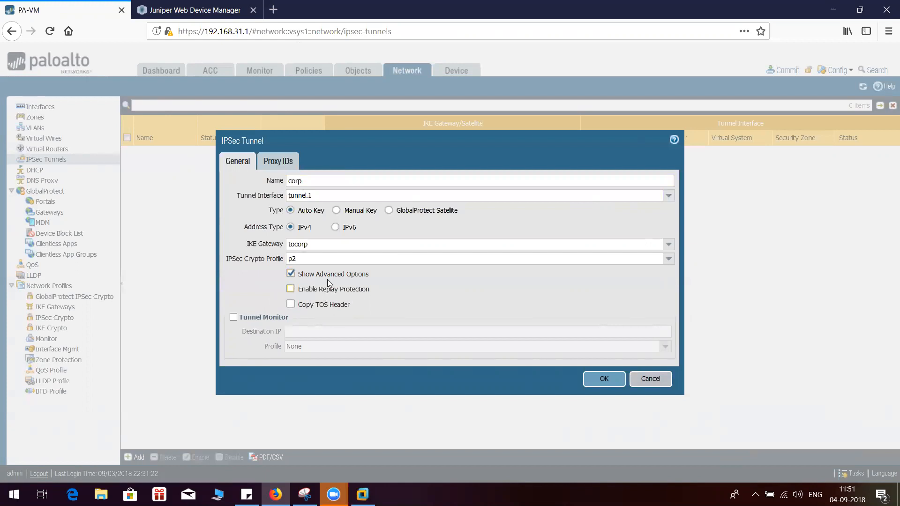
Check the corp tunnel's proxy ID and general settings and save the IPSec tunnel
left_click(278, 164)
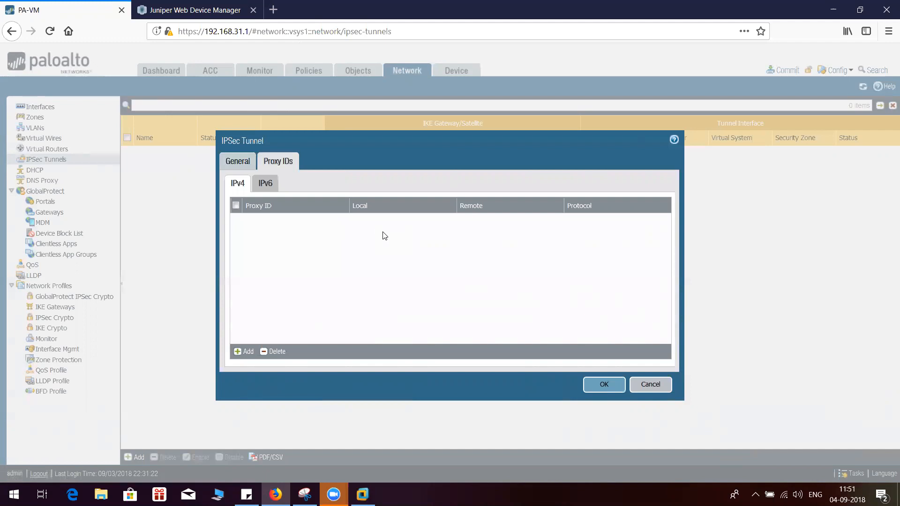
left_click(234, 165)
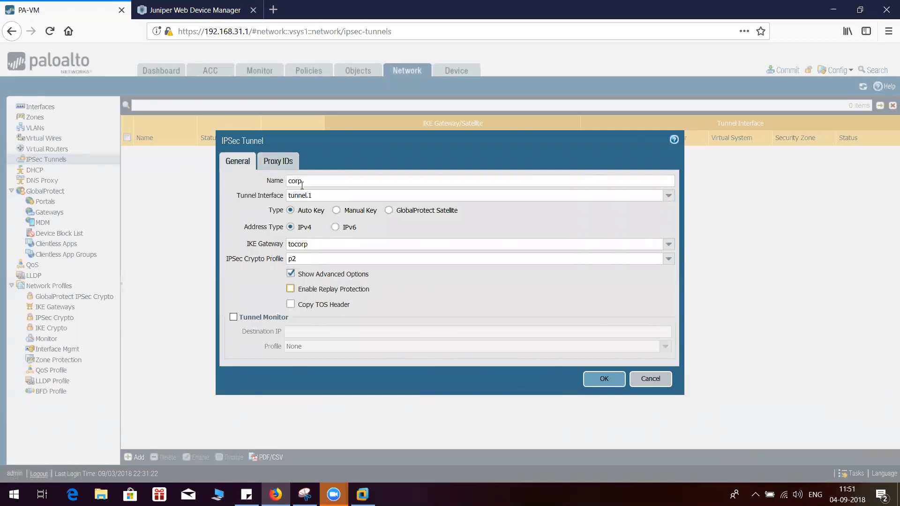
left_click(278, 162)
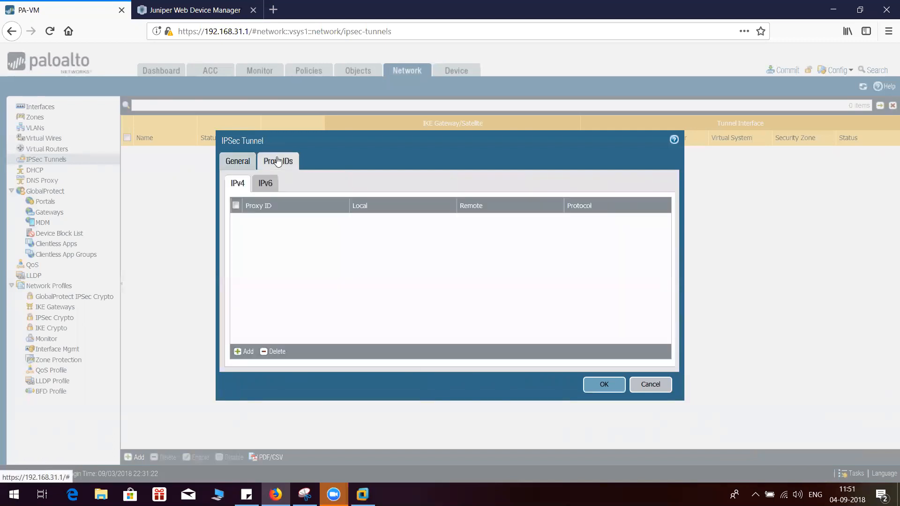
left_click(604, 385)
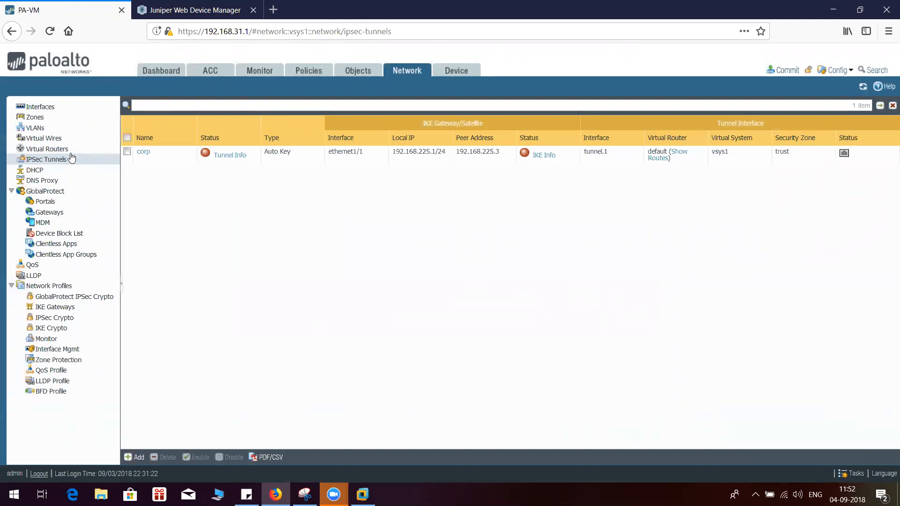
Open the default virtual router, switch to Snipping Tool, and circle 3.3.3.0/24 and draw an arrow to tun.1 on the topology diagram
left_click(47, 148)
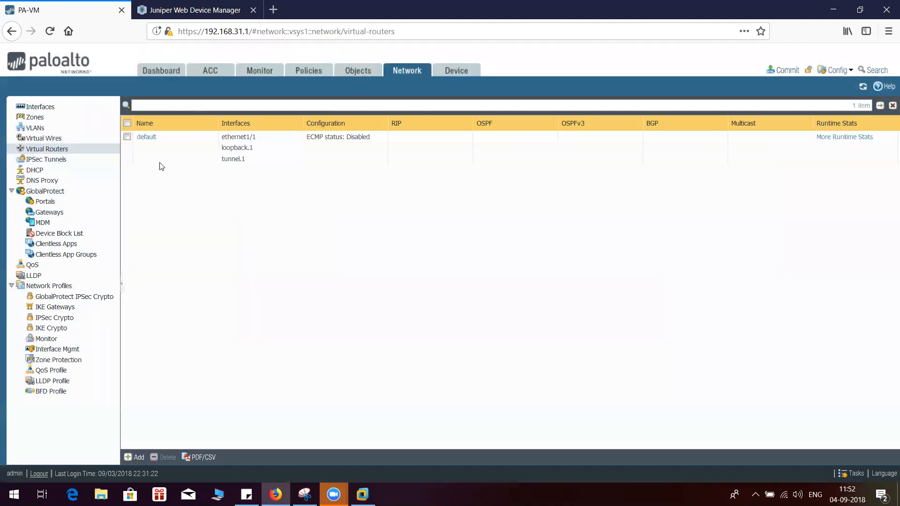
left_click(152, 141)
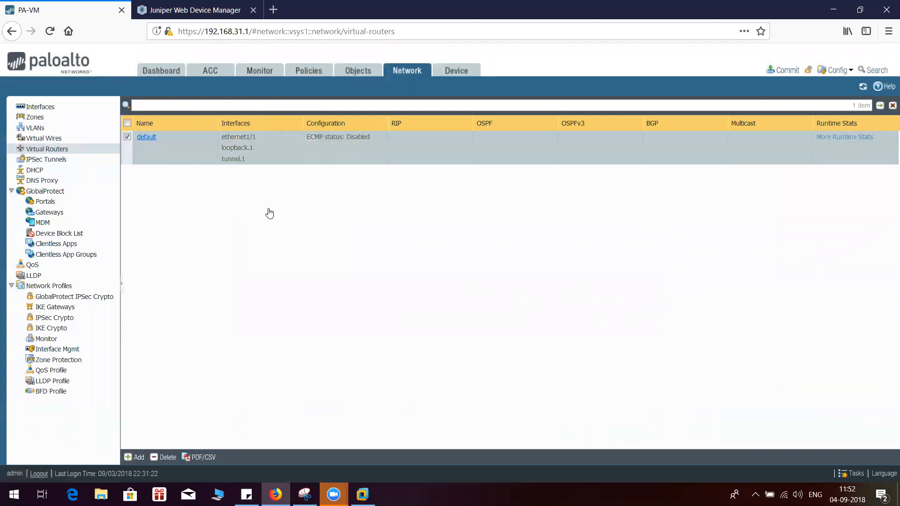
left_click(305, 494)
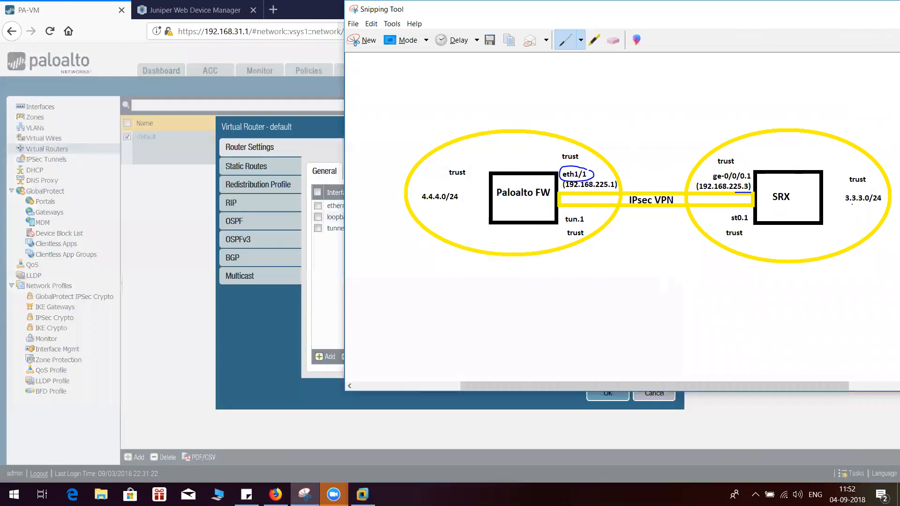
mouse_move(870, 187)
left_mouse_down()
mouse_move(838, 192)
mouse_move(888, 214)
mouse_move(879, 191)
left_mouse_up()
mouse_move(484, 261)
left_mouse_down()
mouse_move(536, 263)
mouse_move(571, 228)
mouse_move(560, 232)
mouse_move(580, 234)
left_mouse_up()
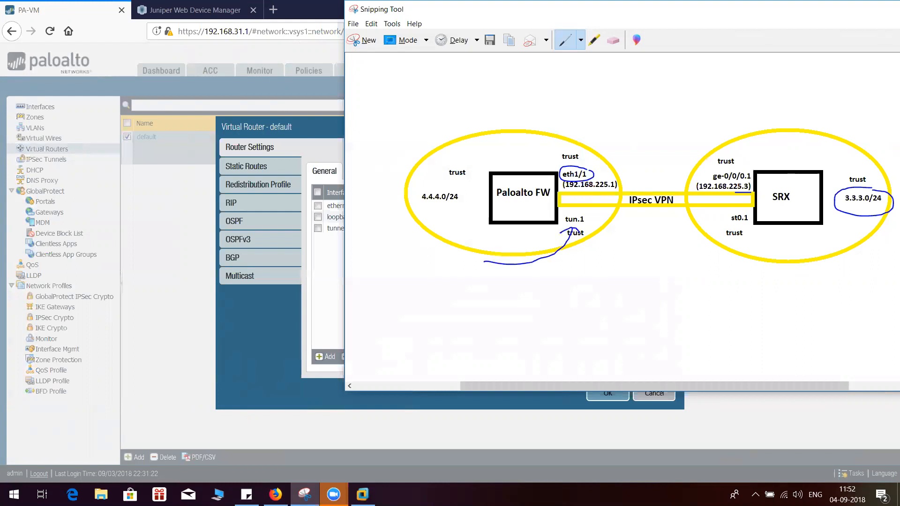
Back in the firewall's web interface, add an IPv4 static route named vpn with destination 3.3.3.3/32 to the default virtual router
left_click(258, 307)
left_click(257, 166)
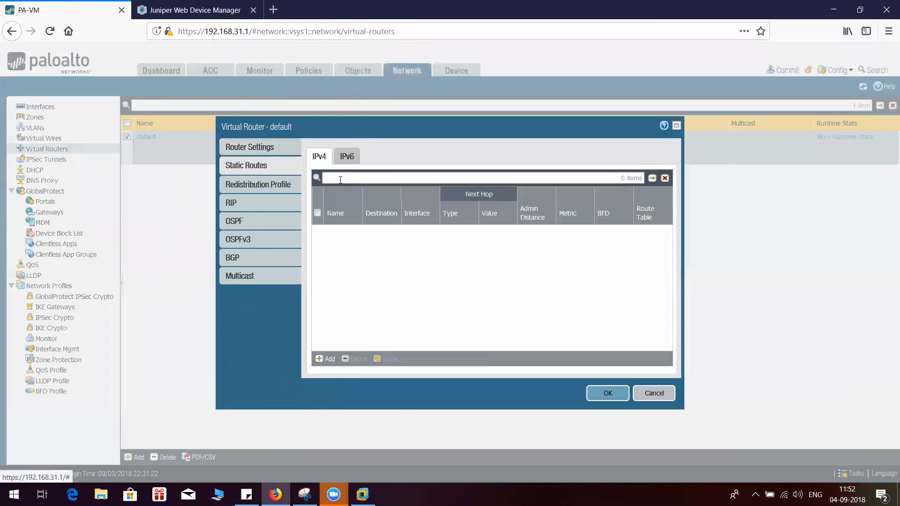
left_click(306, 494)
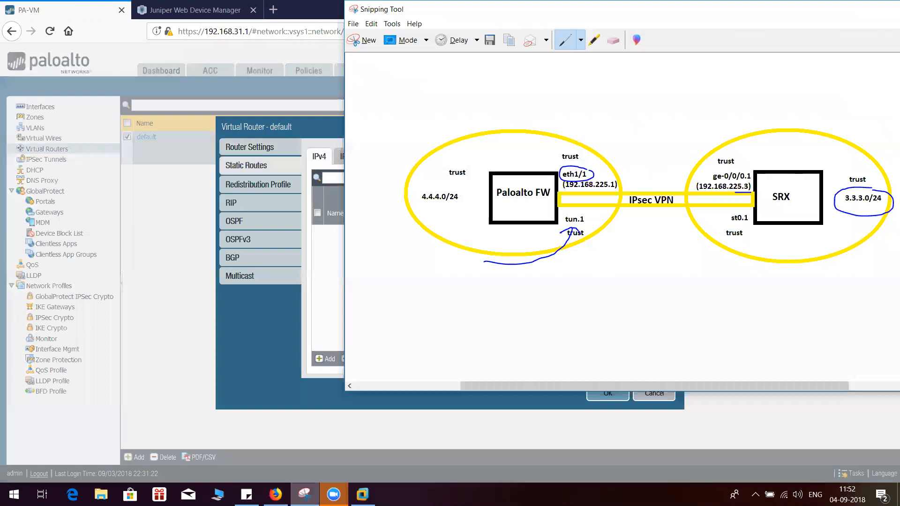
left_click(307, 490)
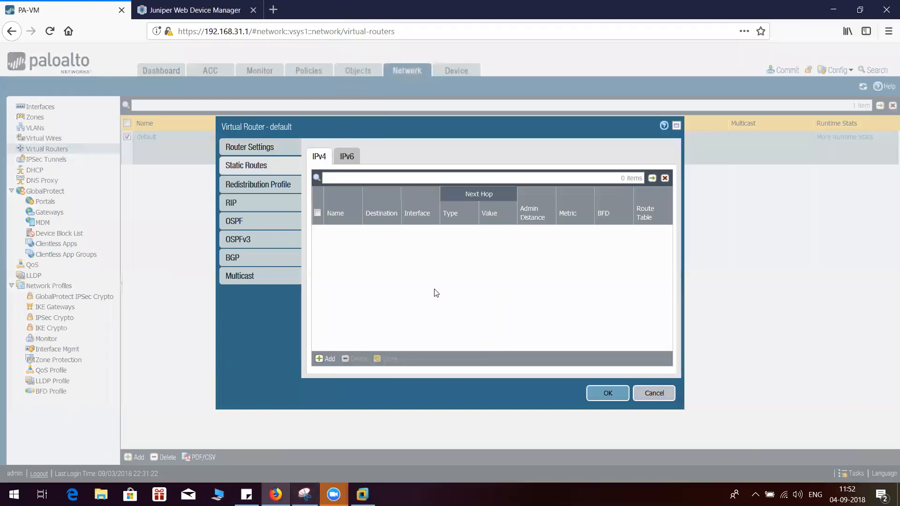
left_click(325, 359)
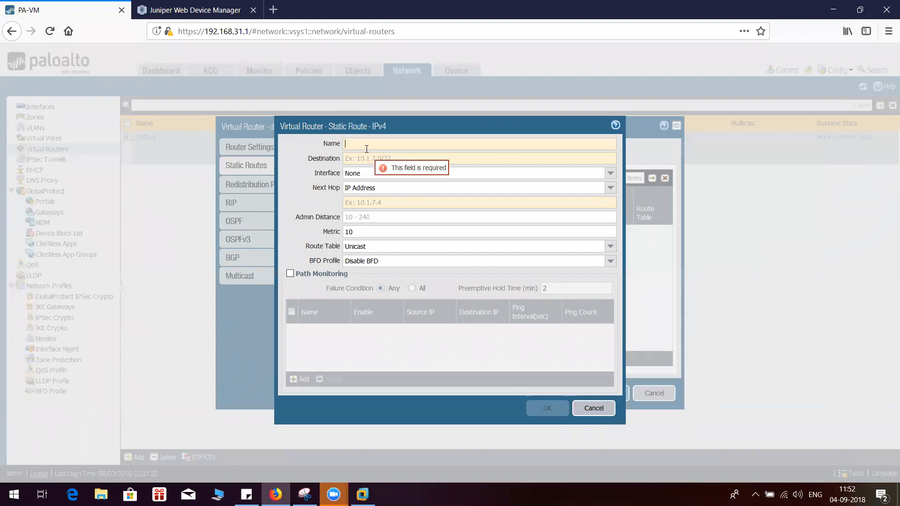
type("vpn")
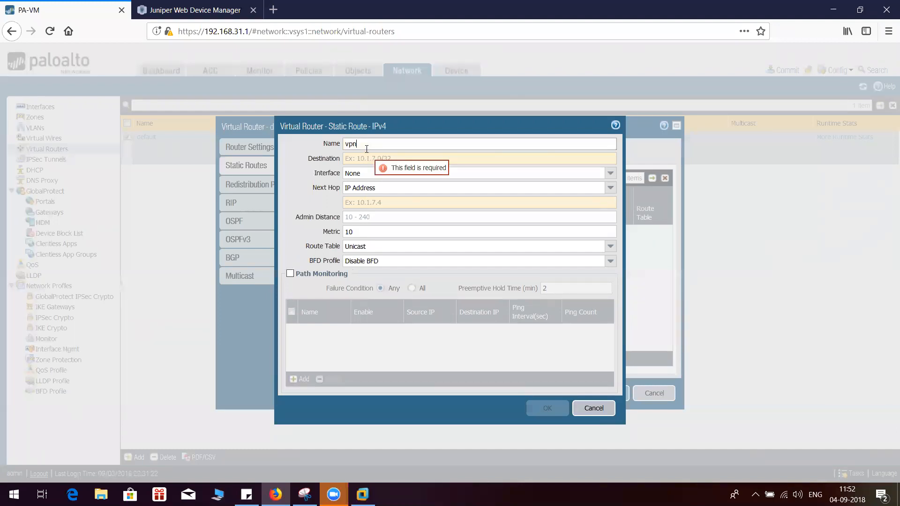
left_click(367, 160)
type("3.")
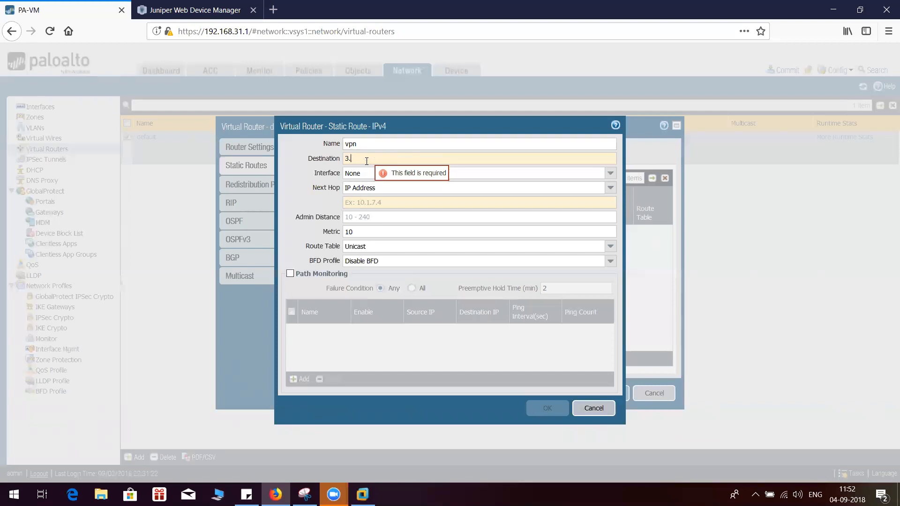
type("3.3.3/32")
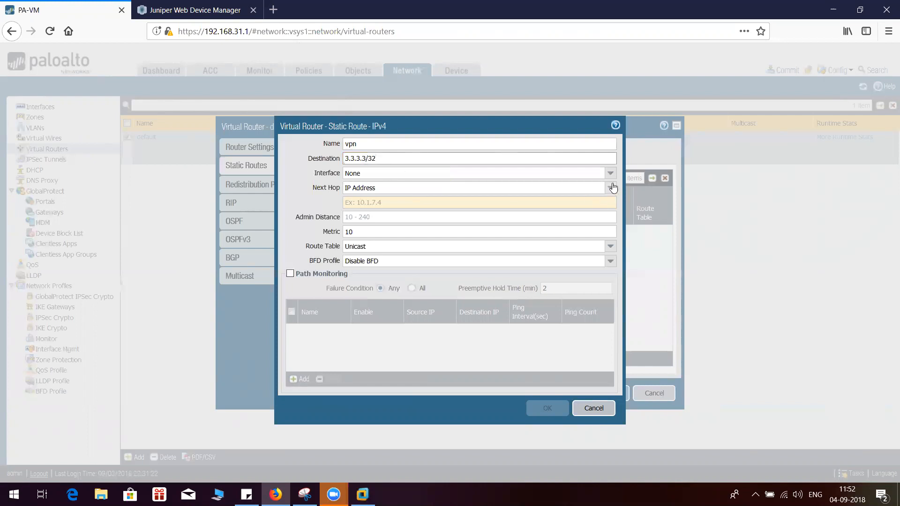
Set the vpn route's interface to tunnel.1 and next hop to None, and save the route and the virtual router
left_click(611, 173)
left_click(352, 207)
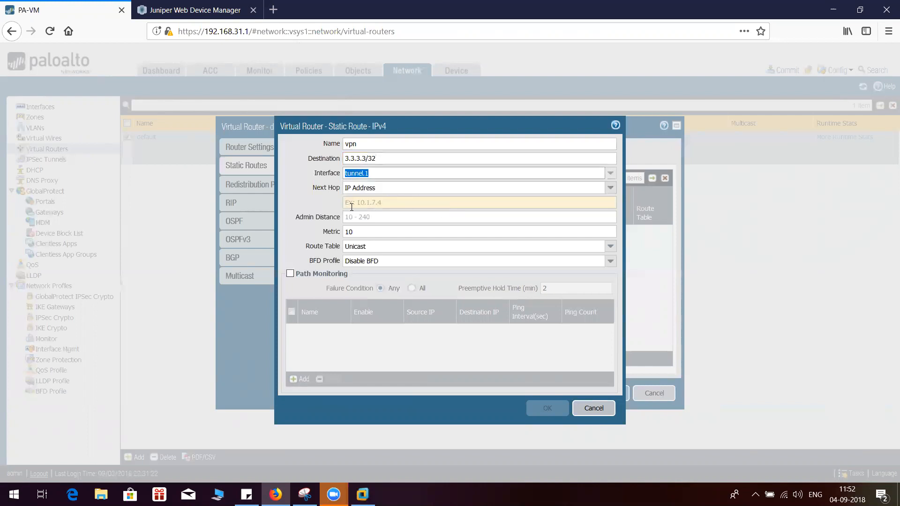
left_click(610, 188)
left_click(490, 234)
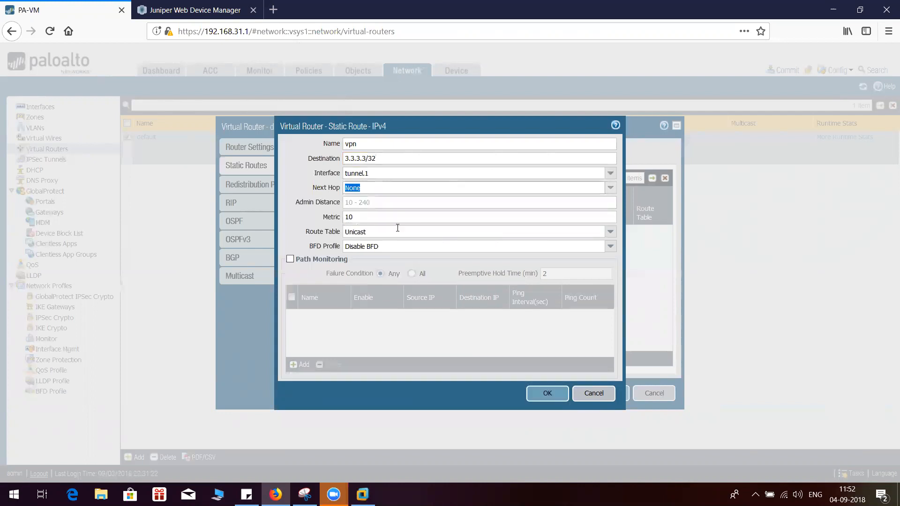
key("Tab")
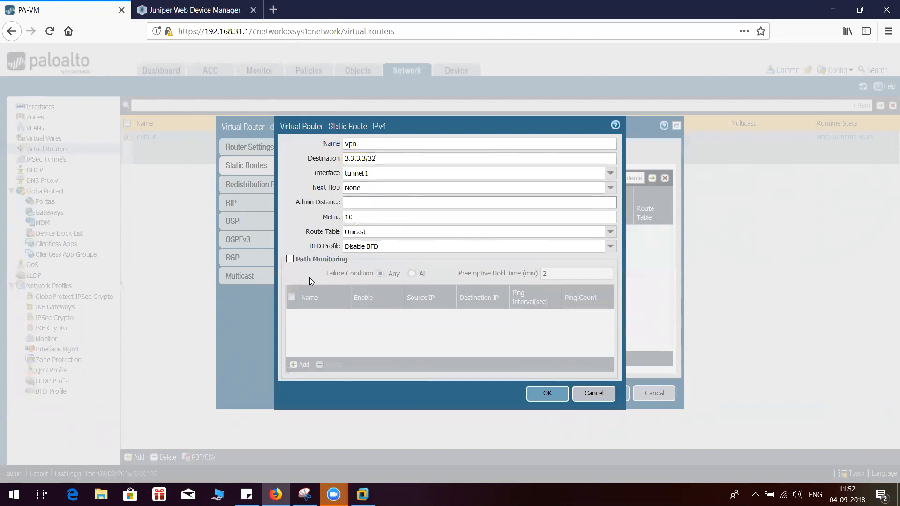
left_click(546, 394)
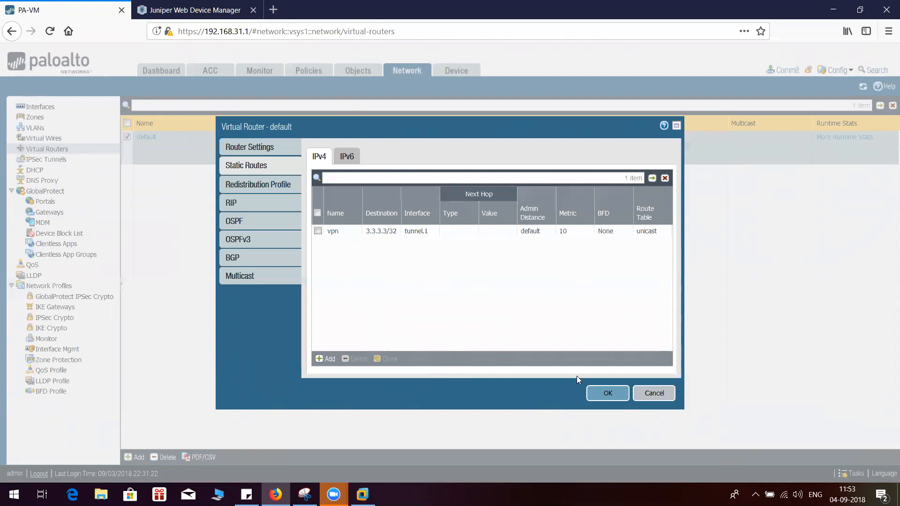
left_click(607, 396)
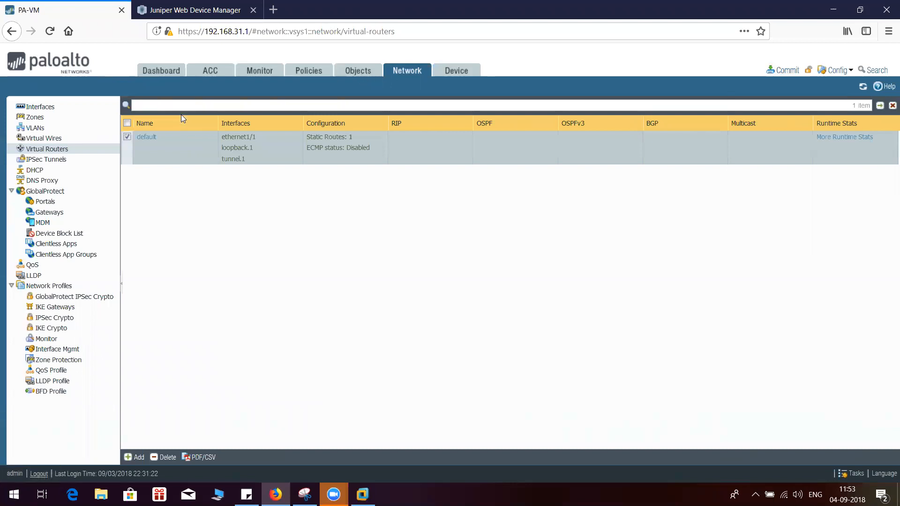
Review the Ethernet, loopback and tunnel interfaces and the security zone's interface assignments
left_click(40, 107)
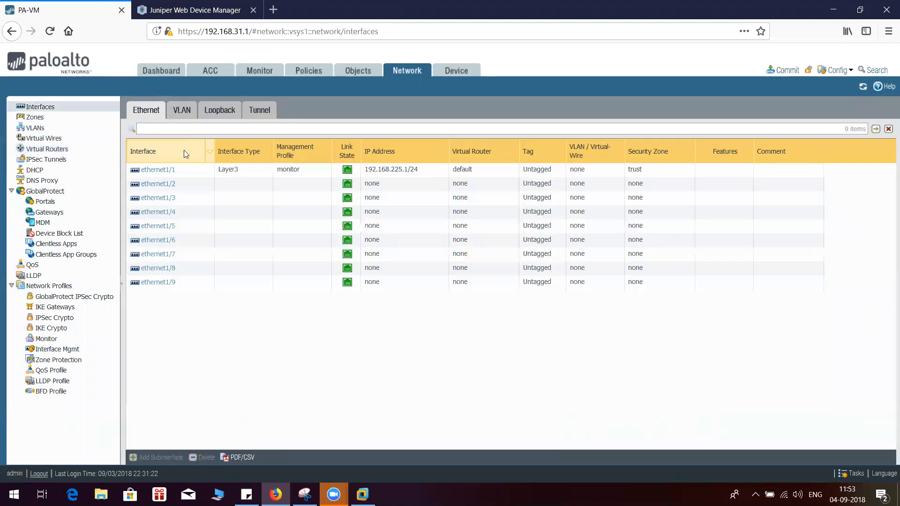
left_click(215, 113)
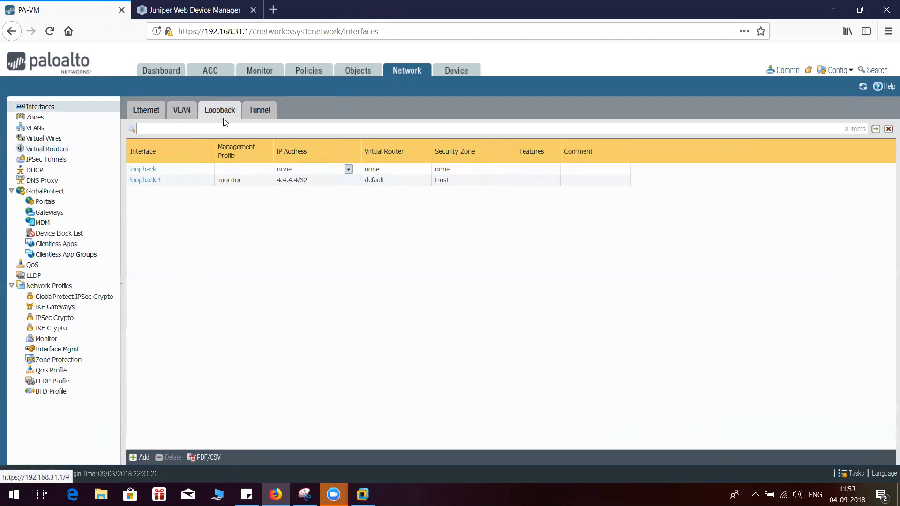
left_click(260, 111)
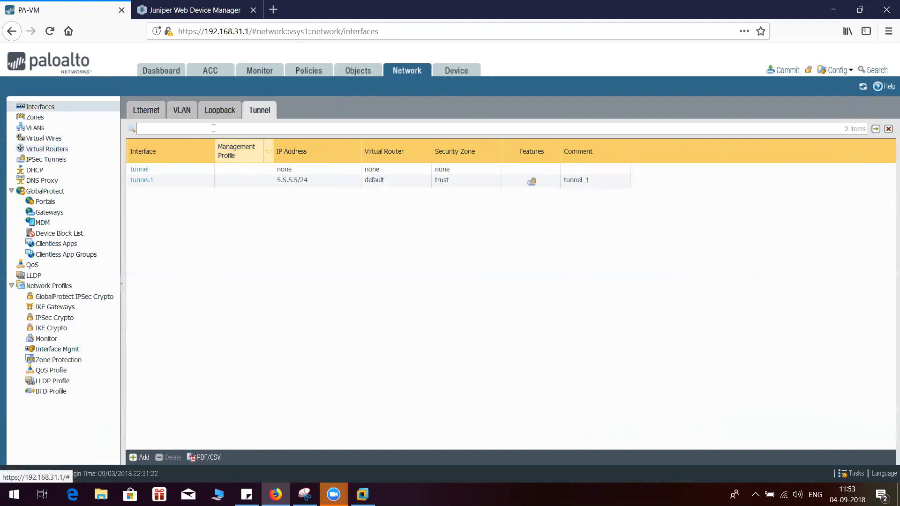
left_click(236, 115)
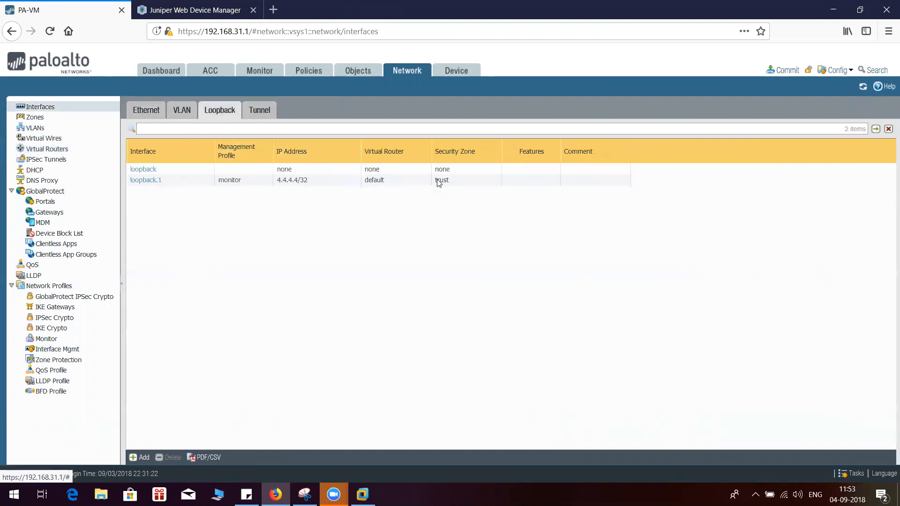
left_click(131, 113)
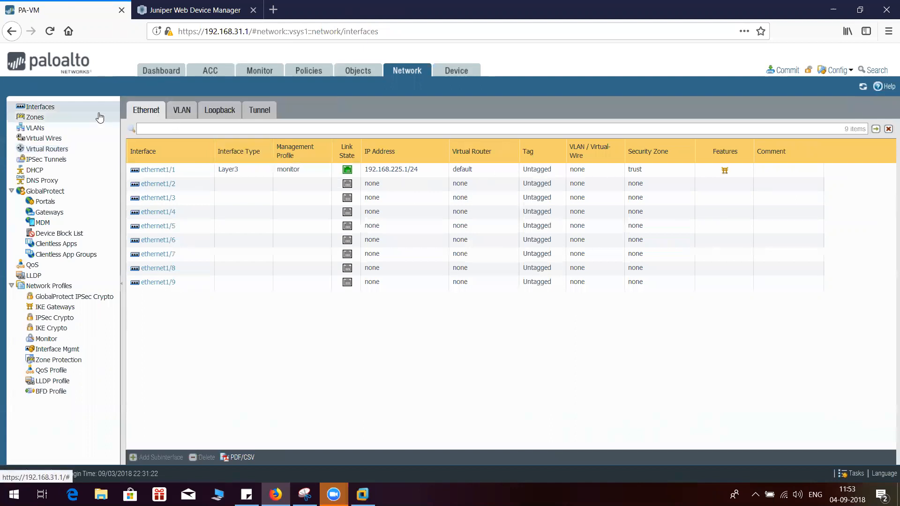
left_click(46, 121)
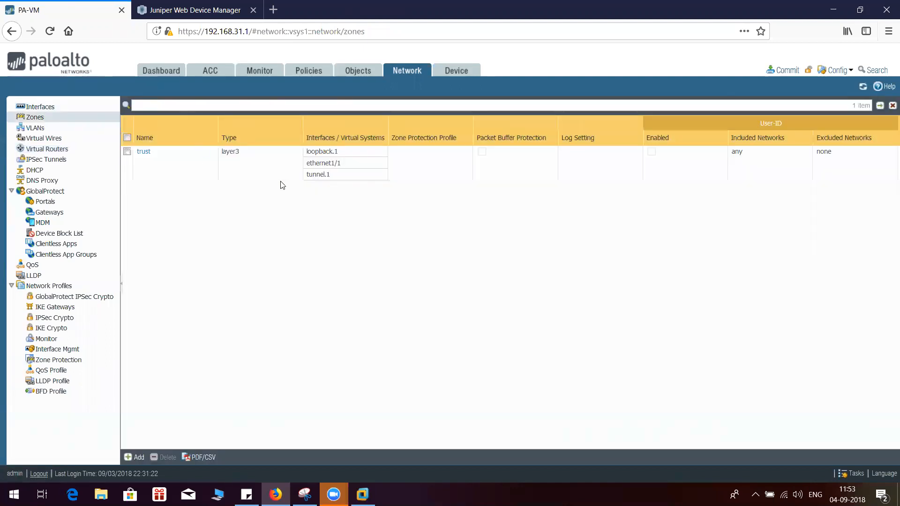
Examine the default virtual router's runtime route table and close it
left_click(57, 149)
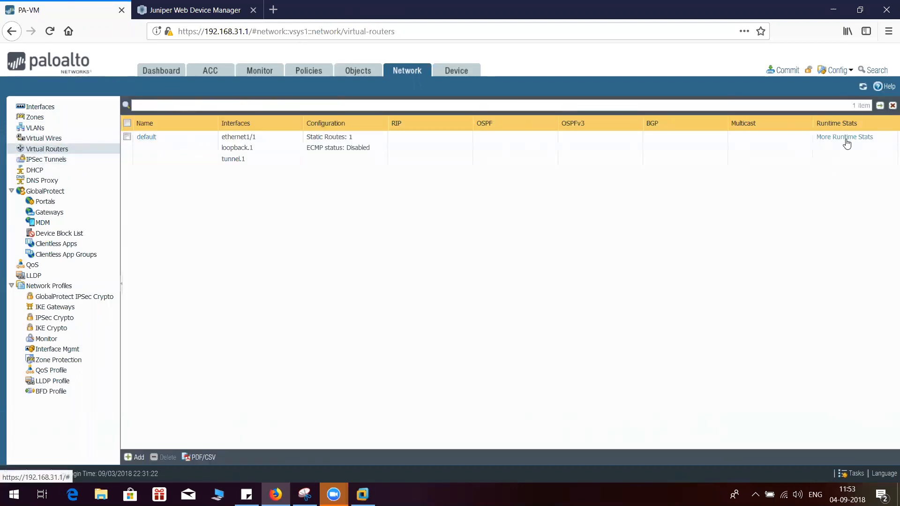
left_click(833, 150)
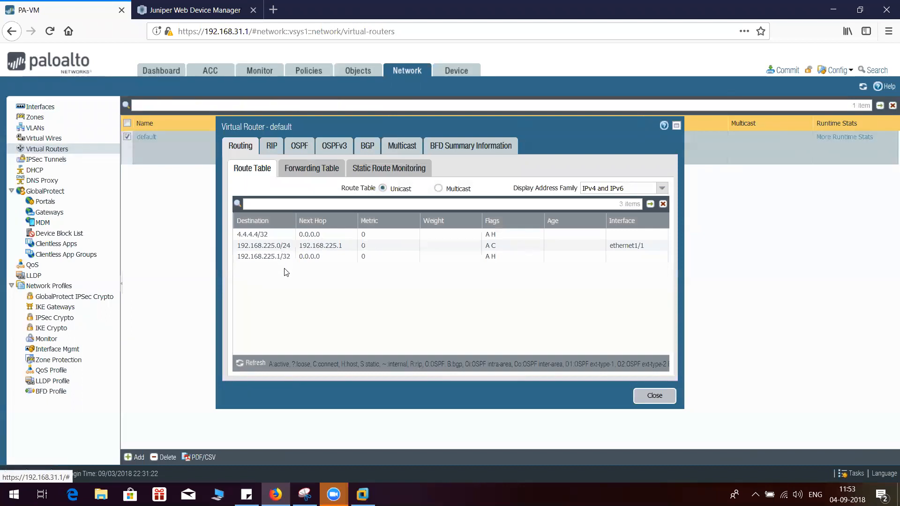
left_click(654, 396)
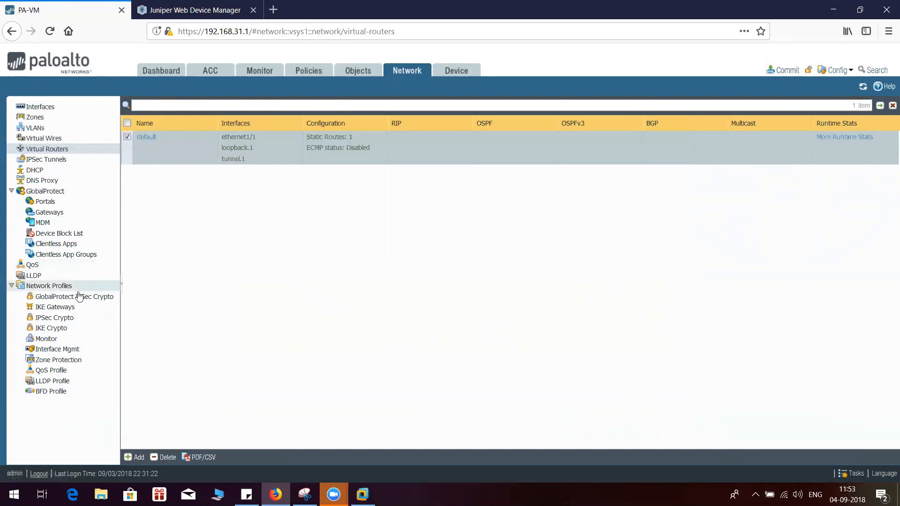
Review the IKE and IPSec crypto profiles, the IKE gateway and the IPSec tunnel's configuration
left_click(50, 330)
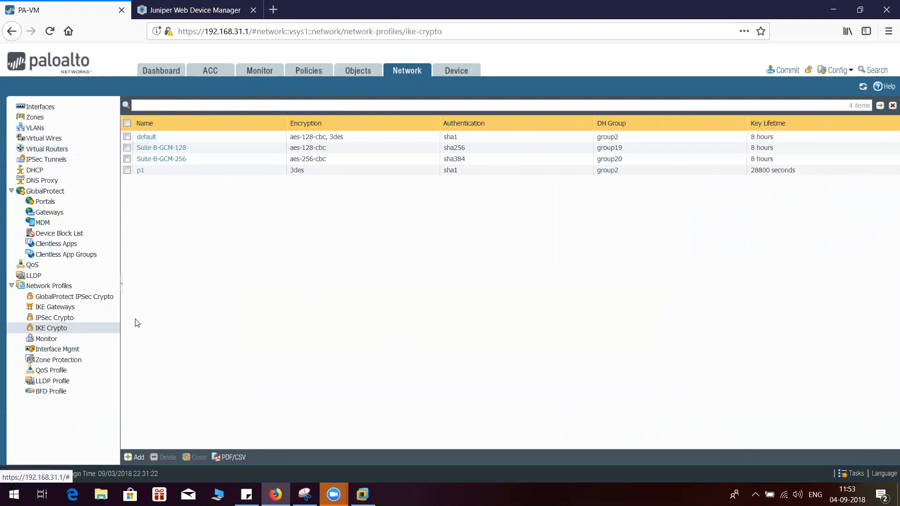
left_click(53, 318)
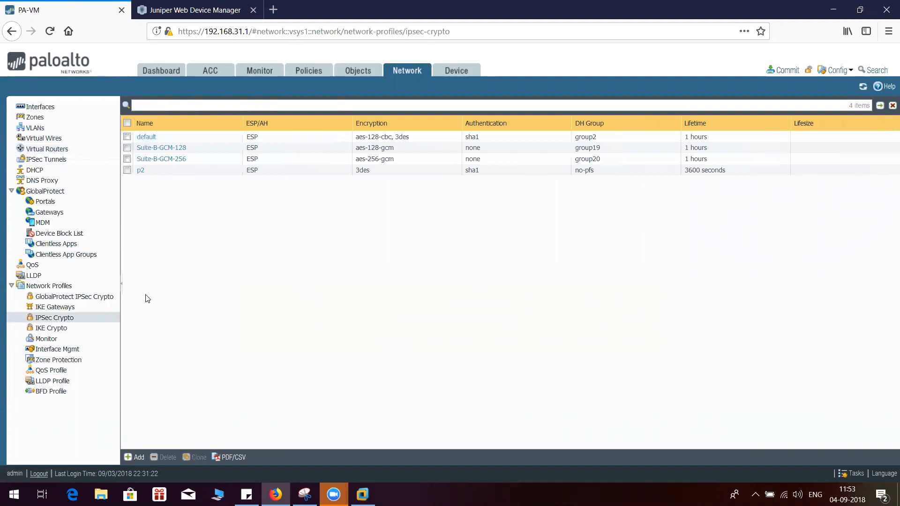
left_click(68, 311)
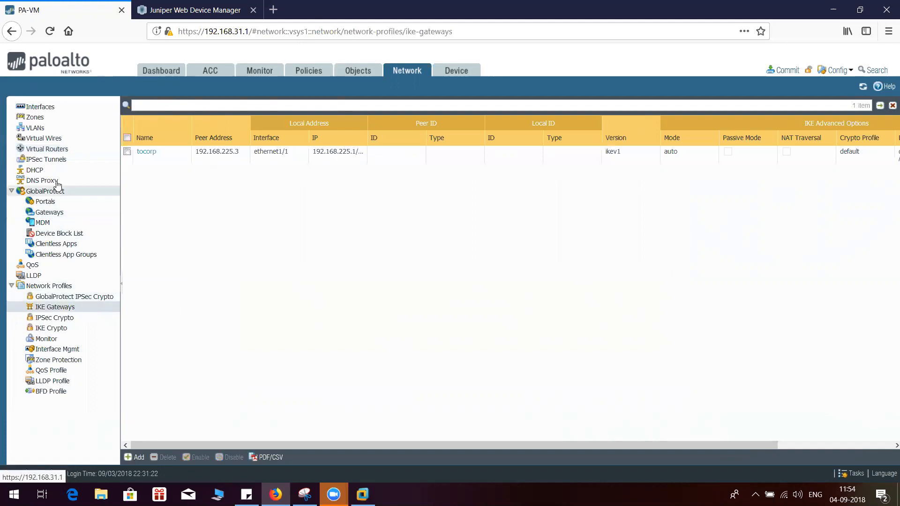
left_click(53, 159)
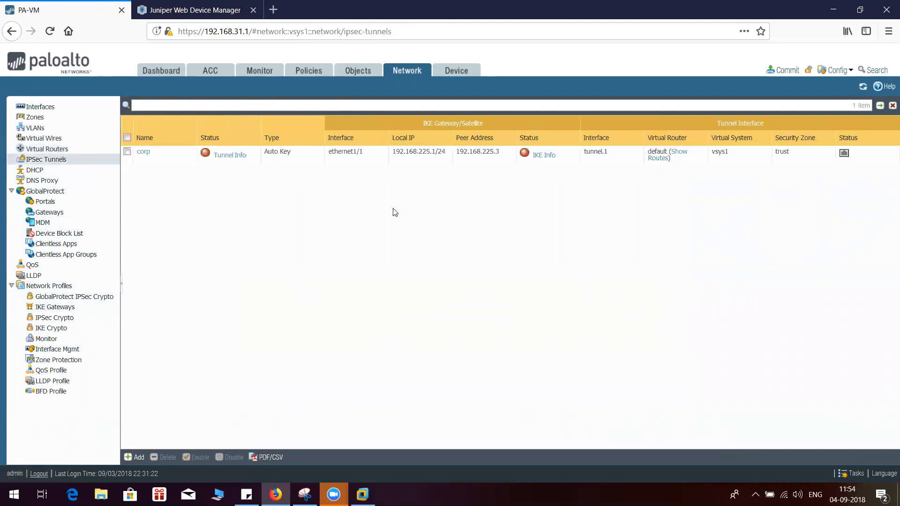
Commit all changes to the firewall's running configuration
left_click(787, 75)
left_click(546, 398)
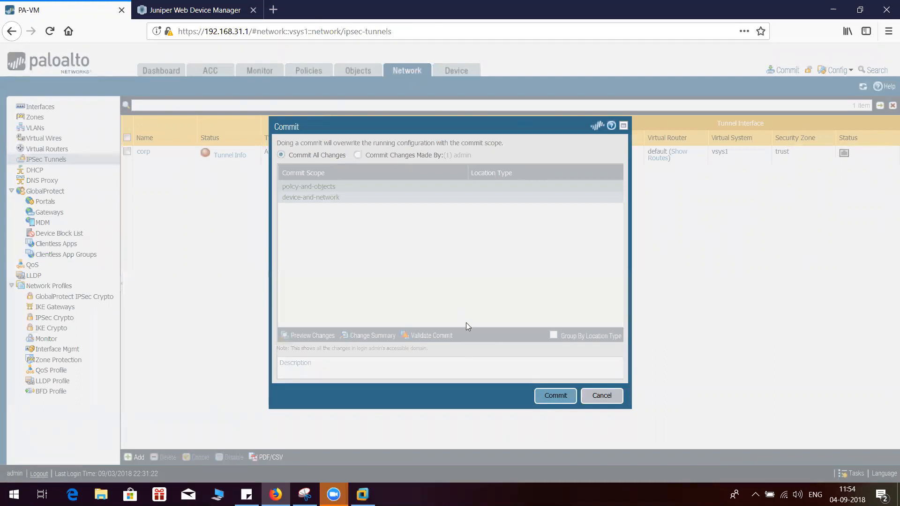
left_click(549, 399)
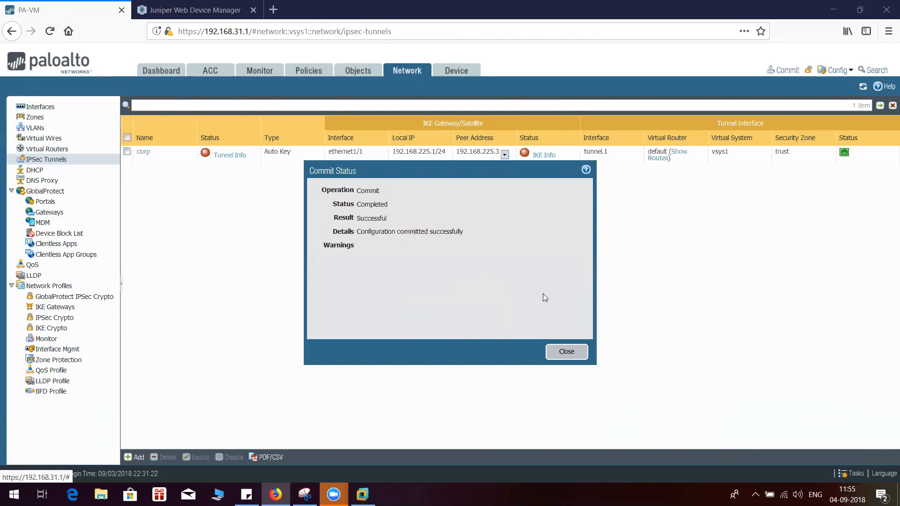
Close the commit status and open a PuTTY SSH session to 192.168.31.1 on port 22
left_click(566, 351)
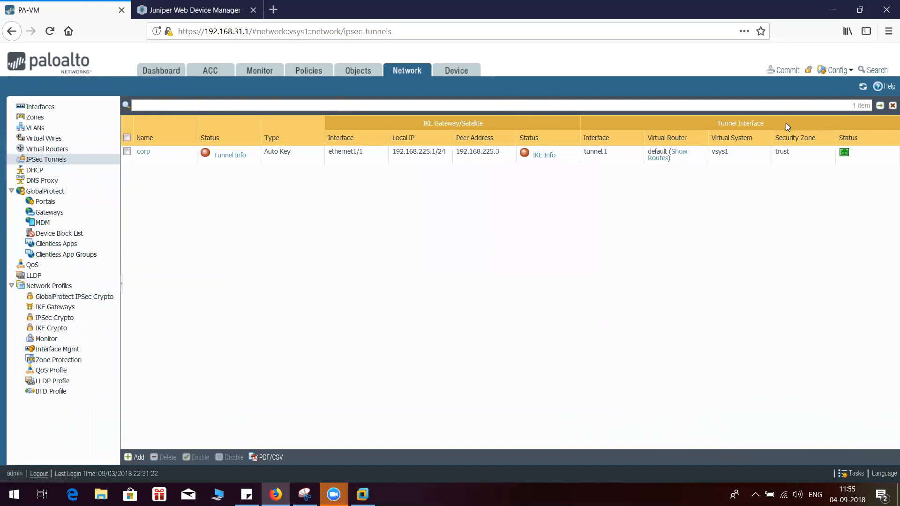
left_click(833, 9)
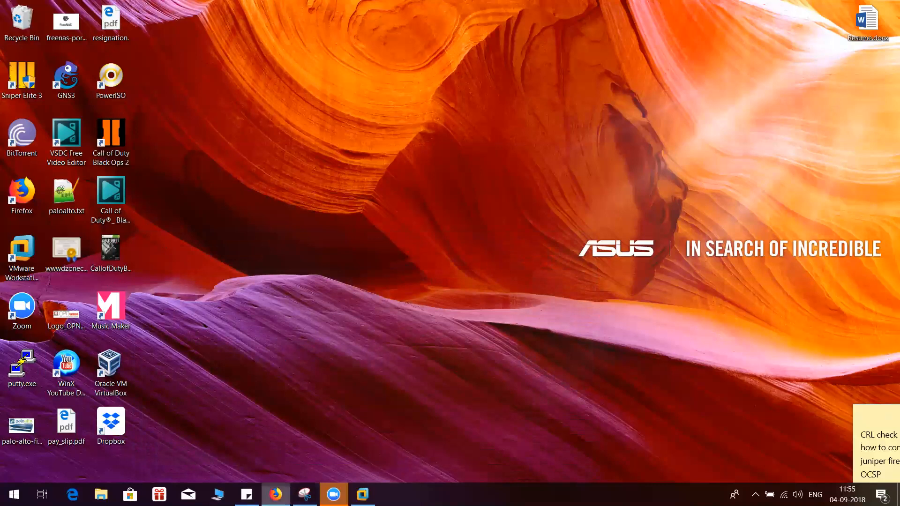
left_click(276, 494)
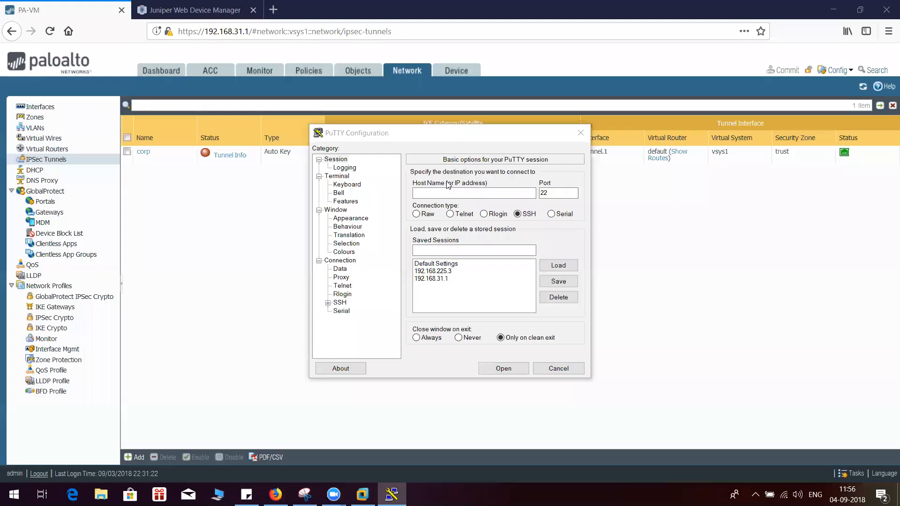
left_click(470, 193)
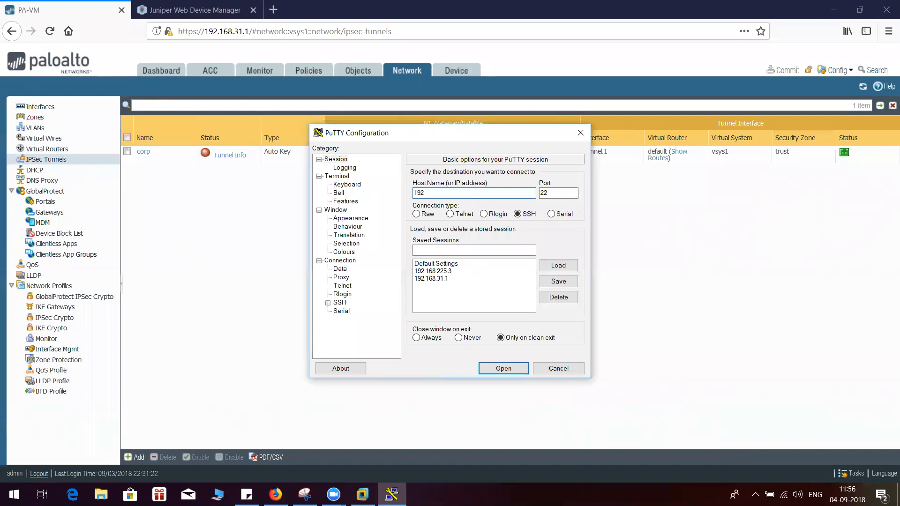
type("68.31.1")
left_click(497, 369)
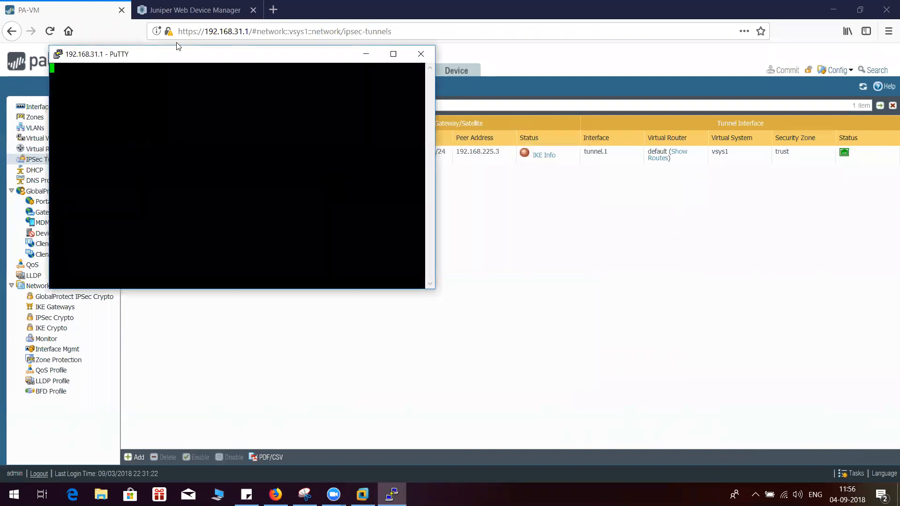
Log in to the firewall's command line as admin with the account password
left_click_drag(184, 62, 408, 138)
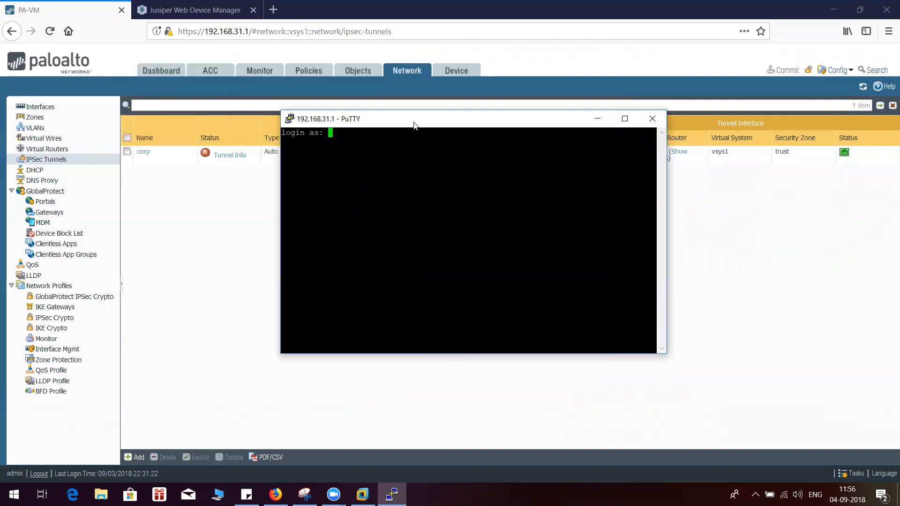
type("admin")
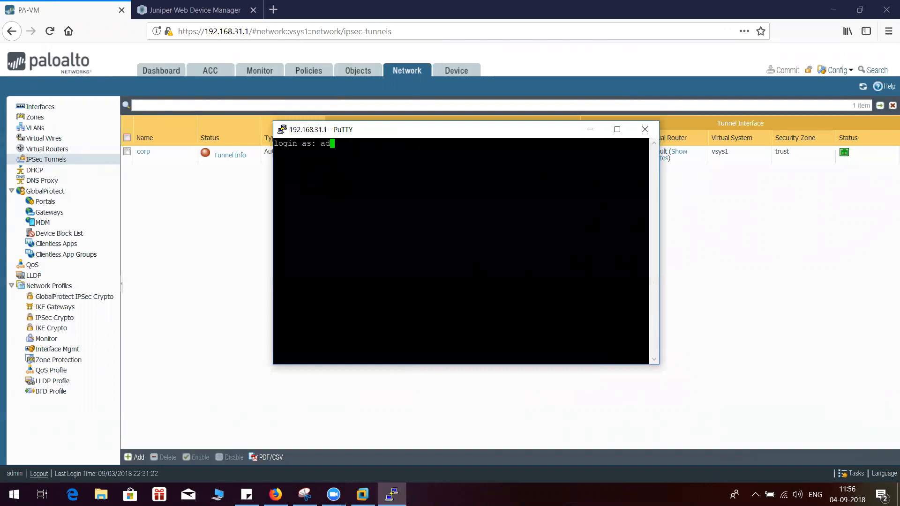
key("Return")
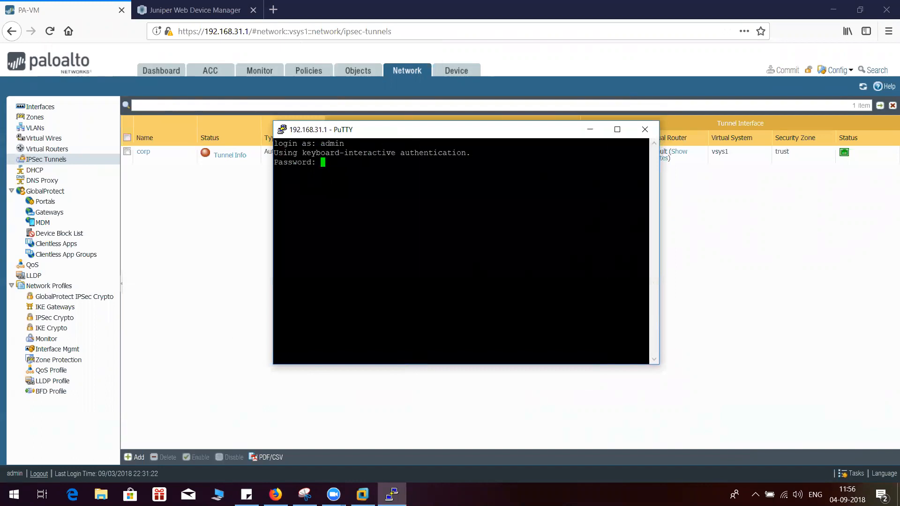
key("Return")
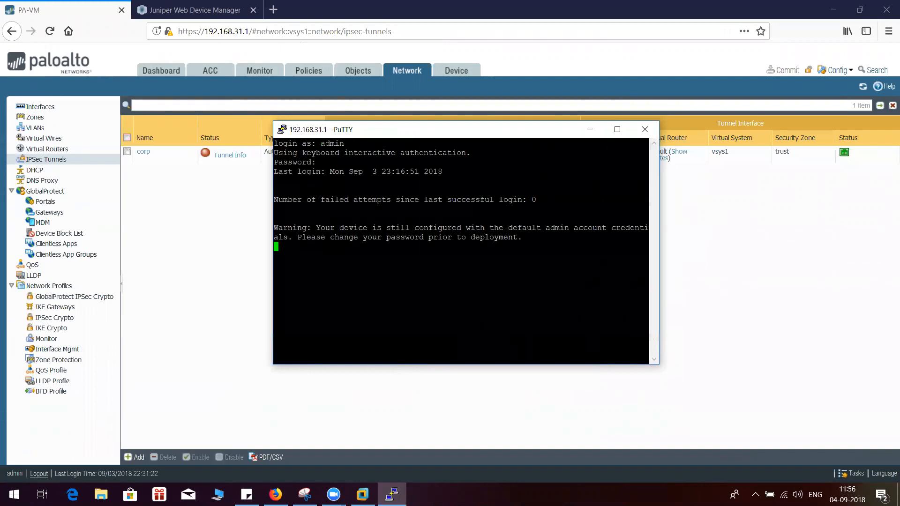
Enter configuration mode on the Palo Alto firewall with the configure command
key("Return")
key("Return")
key("Return")
type("configure")
key("Return")
key("Return")
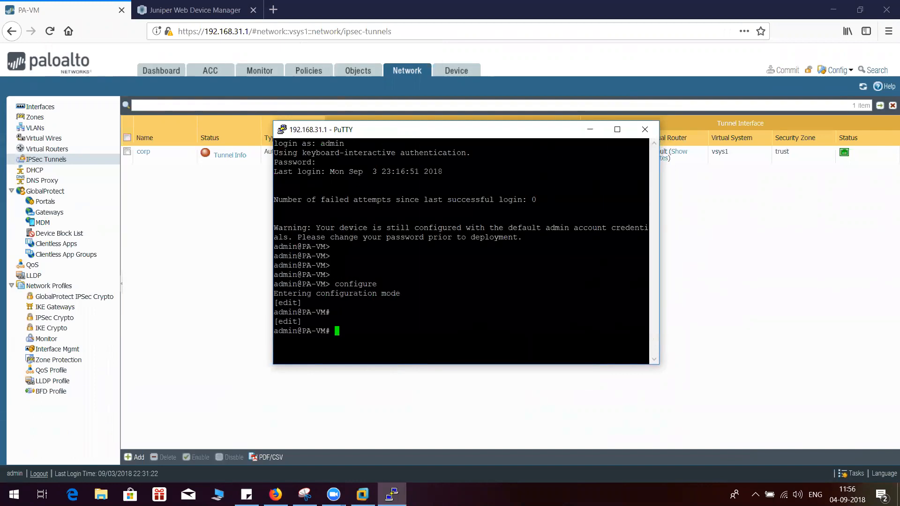
key("Return")
key("Return")
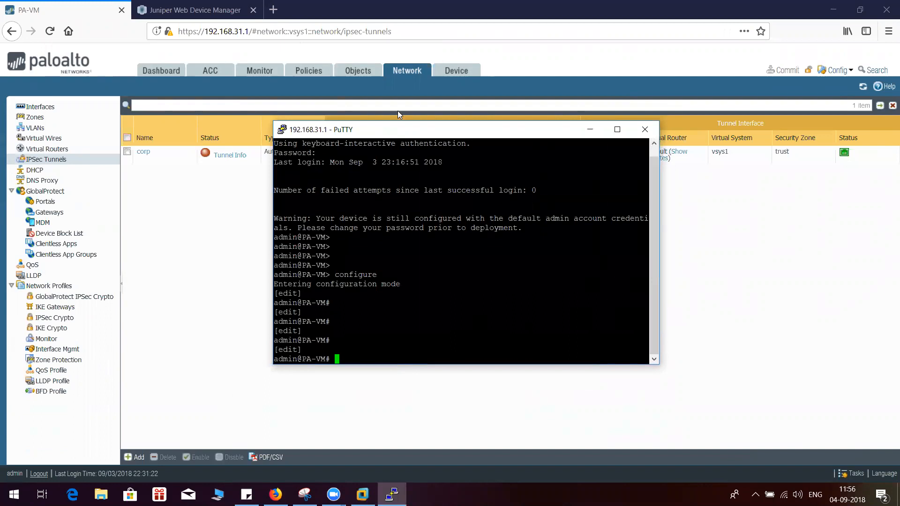
left_click_drag(366, 130, 398, 111)
List the available command options after "set zone trust network"
type("set zone ")
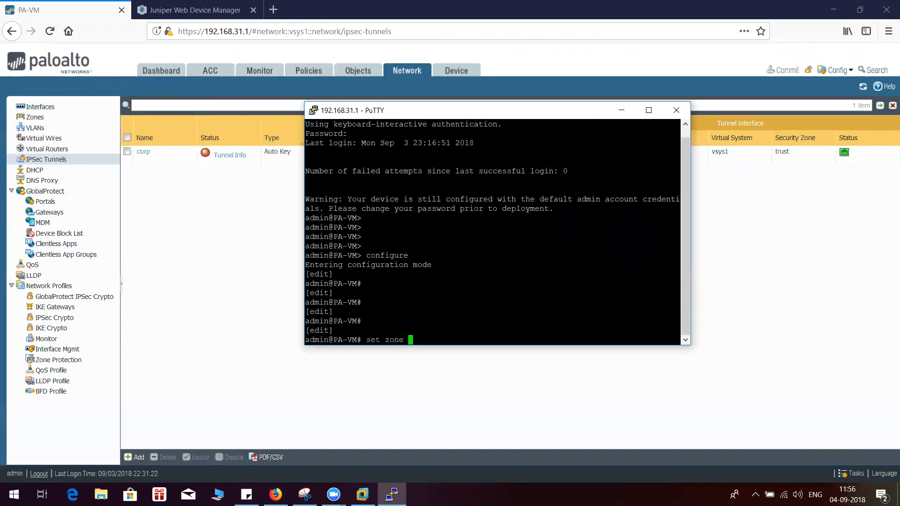
type("trust network ")
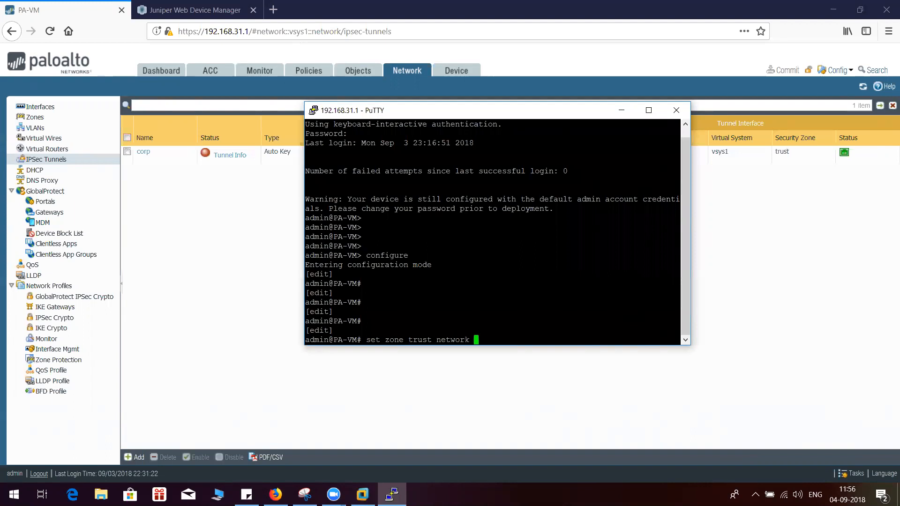
type("inet")
key("BackSpace")
key("BackSpace")
key("BackSpace")
key("BackSpace")
key("question")
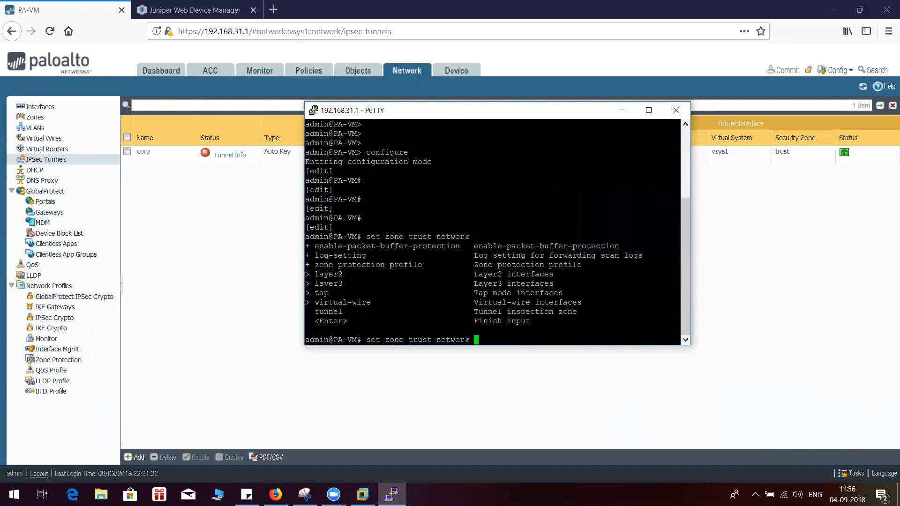
Check the value options for "set zone trust network layer3", including a bracketed interface list, and clear the unfinished command
type("layer3")
key("question")
type(">")
key("BackSpace")
type("[eth")
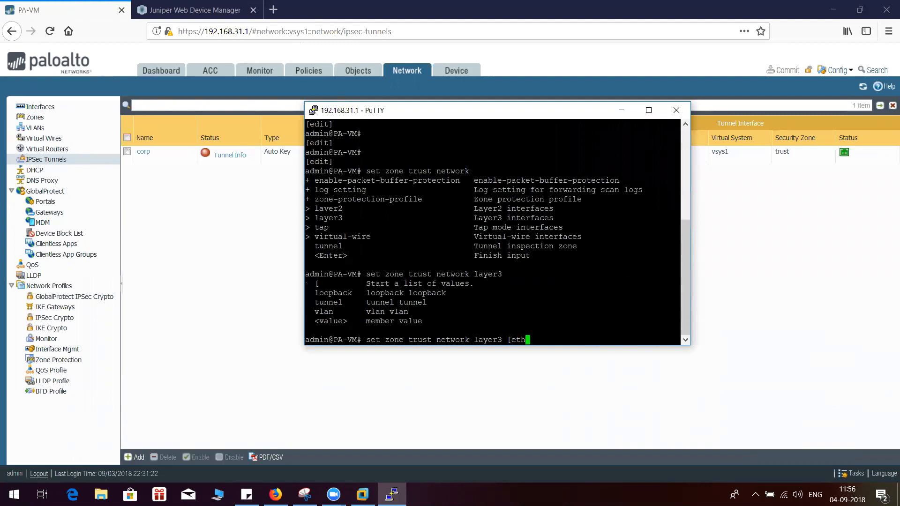
key("question")
key("BackSpace")
key("BackSpace")
key("BackSpace")
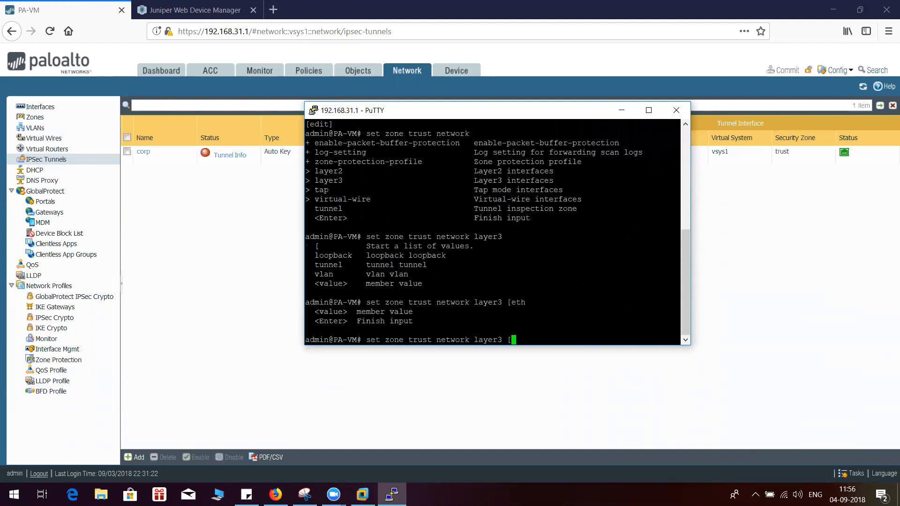
type("]")
key("BackSpace")
type("]")
key("BackSpace")
key("BackSpace")
key("BackSpace")
key("BackSpace")
key("BackSpace")
key("BackSpace")
key("BackSpace")
key("BackSpace")
key("BackSpace")
key("BackSpace")
key("BackSpace")
key("BackSpace")
key("BackSpace")
key("BackSpace")
key("BackSpace")
key("BackSpace")
key("BackSpace")
key("BackSpace")
key("BackSpace")
key("BackSpace")
key("BackSpace")
key("BackSpace")
key("BackSpace")
key("BackSpace")
List the available command options after "set network virtual-router trust-vr"
type("set ")
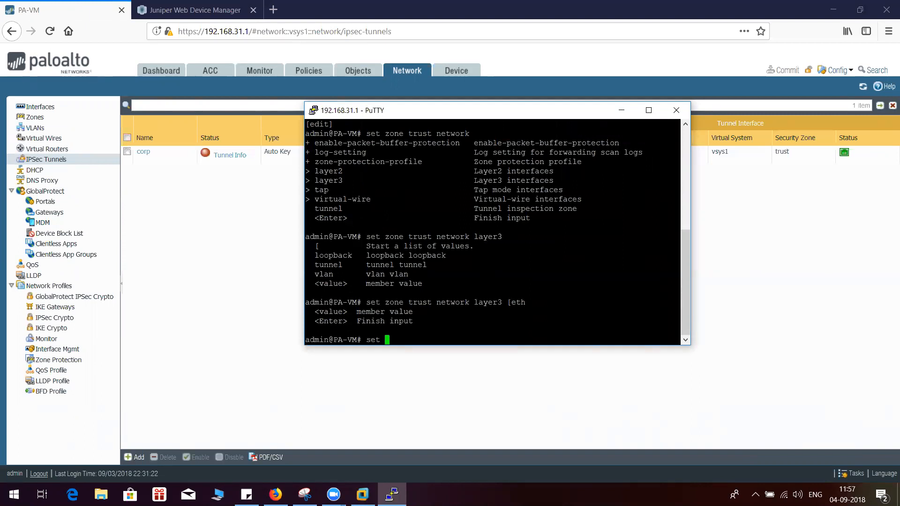
type("network virtual-ro")
key("Tab")
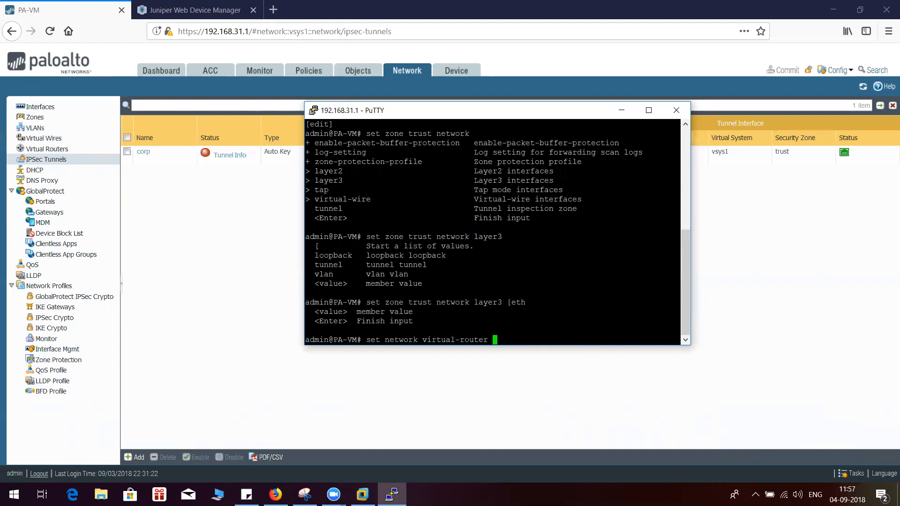
type("trust-vr")
key("question")
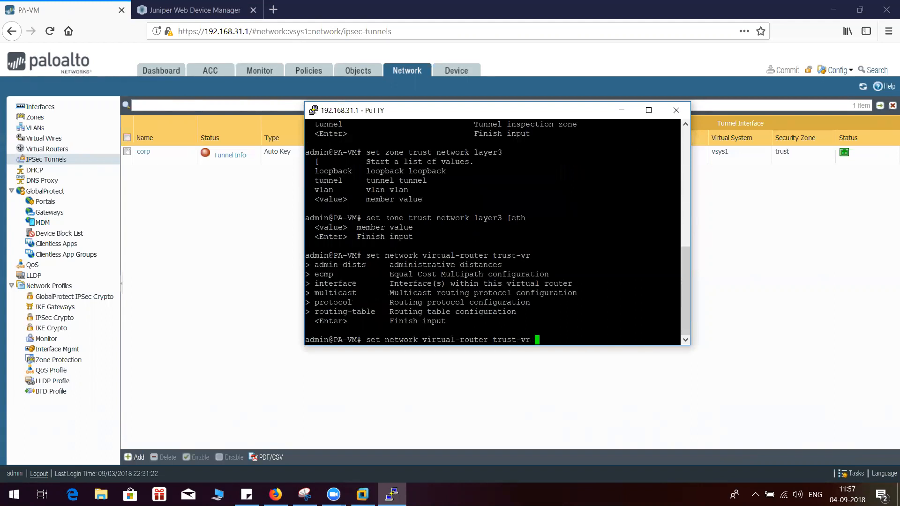
Check the value options for the trust-vr virtual router's interface setting and discard the unfinished command
type("interface")
key("question")
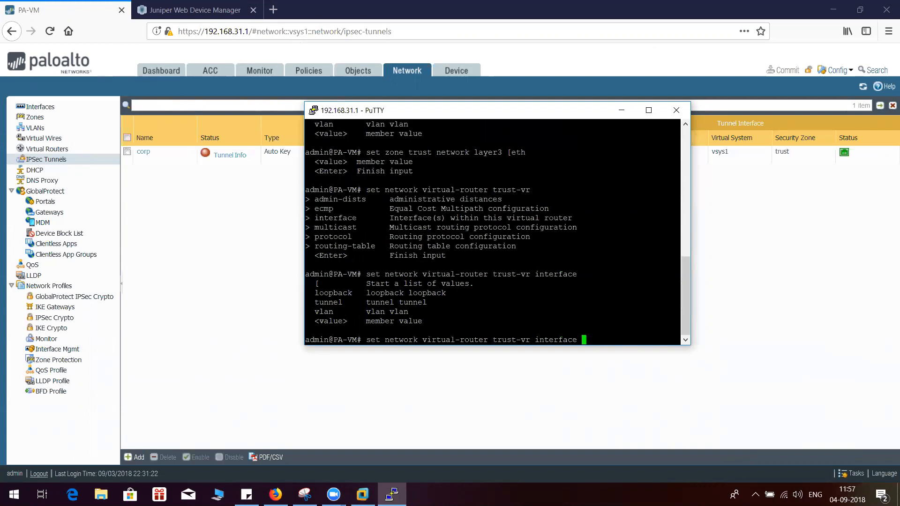
type("[ethe")
key("BackSpace")
type("1/1, ]")
key("BackSpace")
key("BackSpace")
key("BackSpace")
key("BackSpace")
key("BackSpace")
key("BackSpace")
key("BackSpace")
key("BackSpace")
key("BackSpace")
key("BackSpace")
key("BackSpace")
key("BackSpace")
key("BackSpace")
key("BackSpace")
key("BackSpace")
key("BackSpace")
key("BackSpace")
key("BackSpace")
key("BackSpace")
key("BackSpace")
key("BackSpace")
key("BackSpace")
key("BackSpace")
key("BackSpace")
key("BackSpace")
key("BackSpace")
key("BackSpace")
key("BackSpace")
key("BackSpace")
key("BackSpace")
key("BackSpace")
key("BackSpace")
key("BackSpace")
key("BackSpace")
key("BackSpace")
key("BackSpace")
key("BackSpace")
key("BackSpace")
key("BackSpace")
key("BackSpace")
key("BackSpace")
key("BackSpace")
key("BackSpace")
key("BackSpace")
key("BackSpace")
key("Return")
key("Return")
key("Return")
List the layer options and IP values for "set network interface ethernet ethernet1/1 layer3 ip"
type("set ")
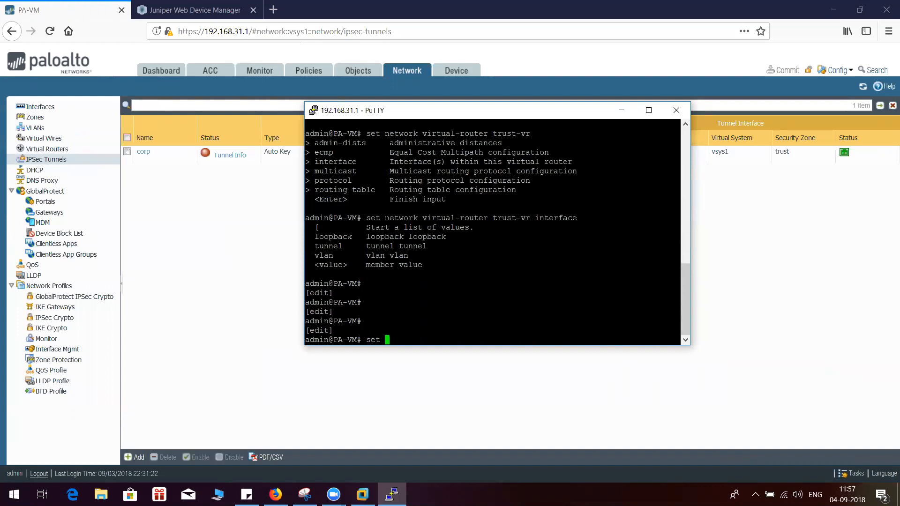
type("network interface ethernet et")
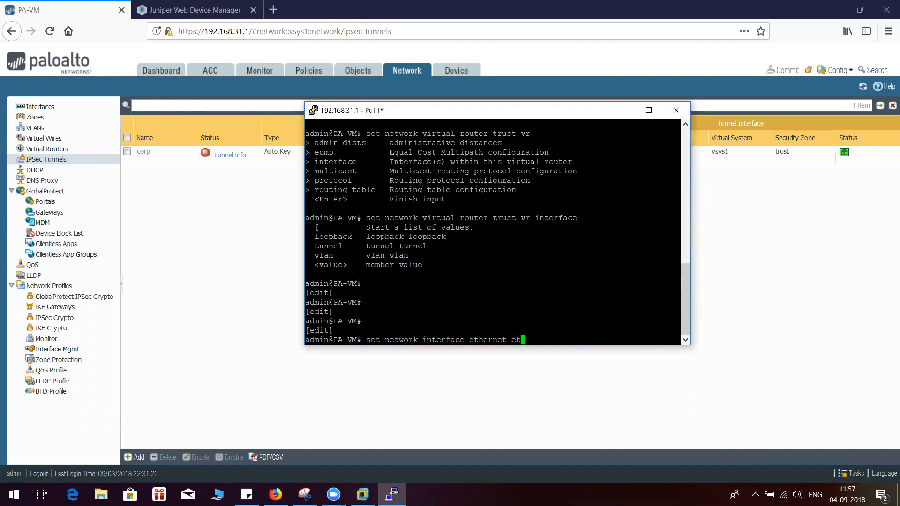
type("hernet1/1 layer")
key("question")
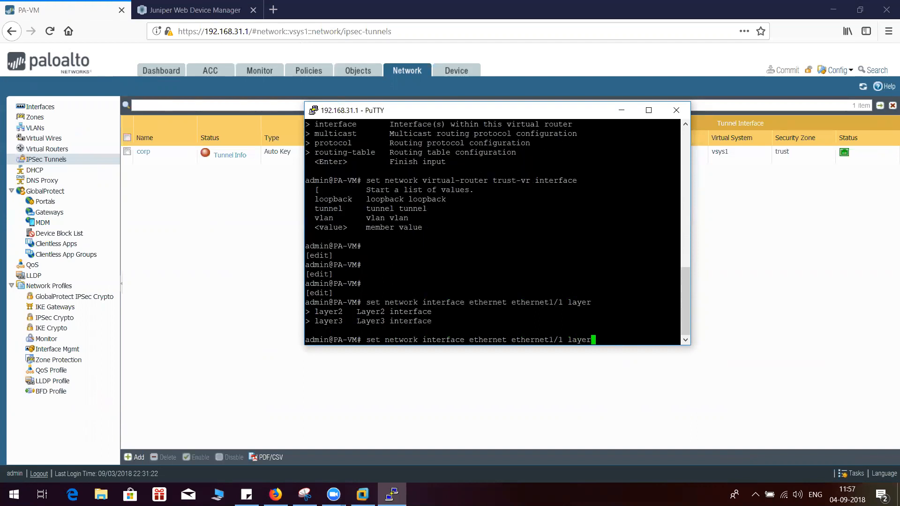
type("3 ip ?")
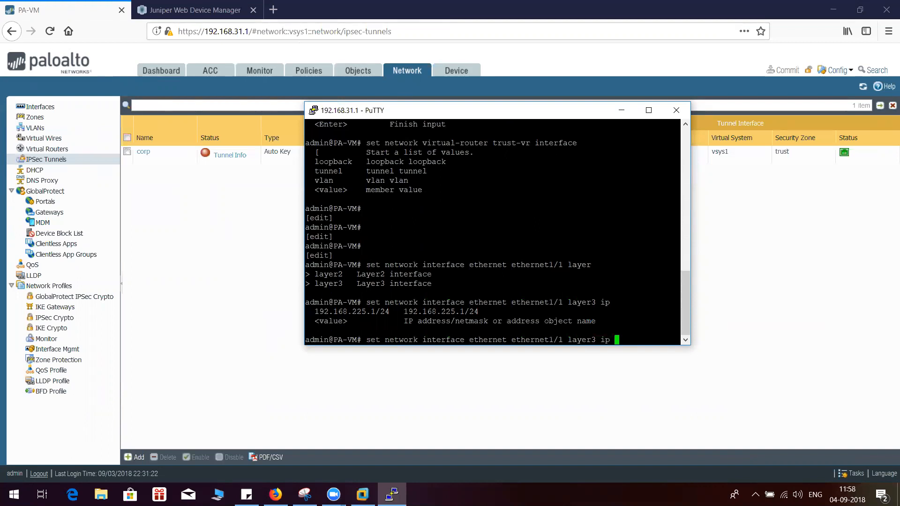
type("192.168.225.1/24")
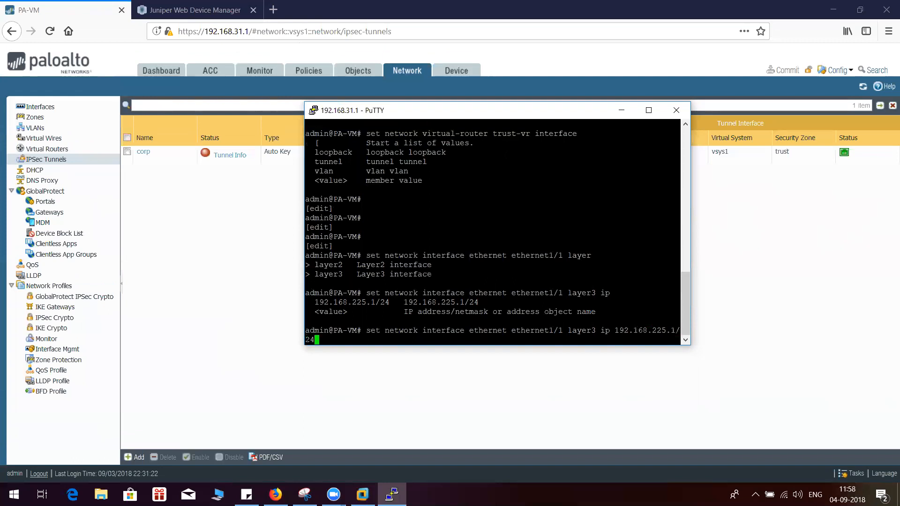
Draft 192.168.225.1/24 as the ethernet1/1 layer3 IP address and discard the command without running it
key("BackSpace")
key("BackSpace")
key("BackSpace")
key("BackSpace")
key("BackSpace")
key("BackSpace")
key("BackSpace")
key("BackSpace")
key("BackSpace")
key("BackSpace")
key("BackSpace")
key("BackSpace")
key("BackSpace")
key("BackSpace")
key("BackSpace")
key("BackSpace")
key("BackSpace")
key("BackSpace")
key("BackSpace")
key("BackSpace")
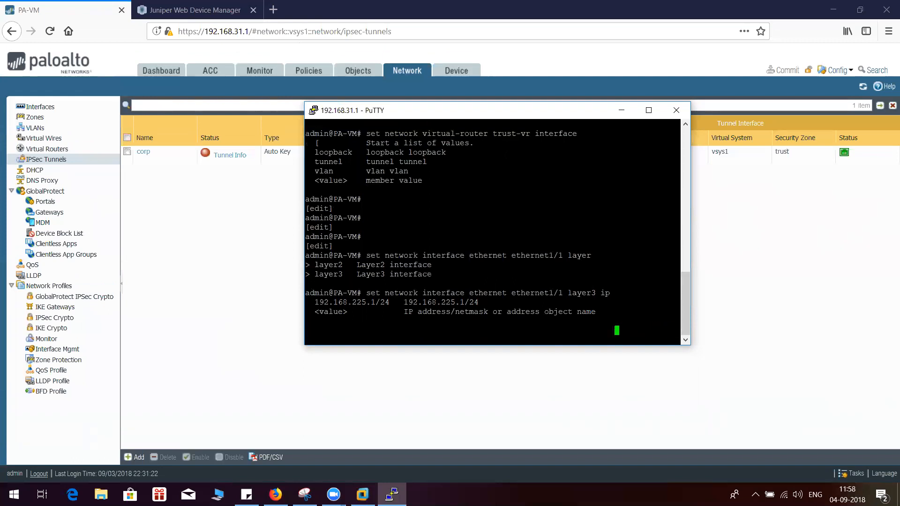
key("BackSpace")
key("BackSpace")
key("BackSpace")
key("BackSpace")
key("BackSpace")
key("BackSpace")
key("BackSpace")
key("BackSpace")
key("BackSpace")
key("BackSpace")
key("BackSpace")
key("BackSpace")
key("BackSpace")
key("BackSpace")
key("BackSpace")
key("BackSpace")
key("BackSpace")
key("BackSpace")
key("BackSpace")
key("BackSpace")
key("Return")
key("Return")
key("Return")
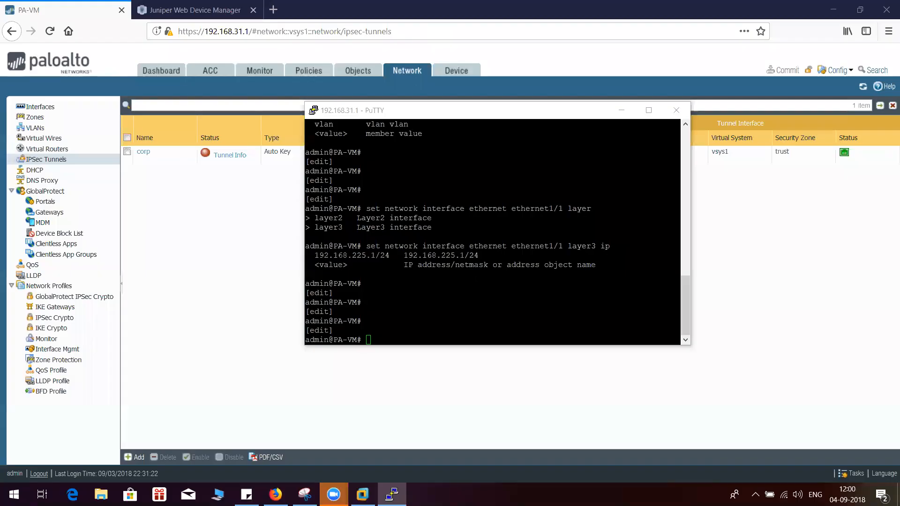
Run "run show interface all" and page through the firewall's hardware and logical interfaces
type("run show ")
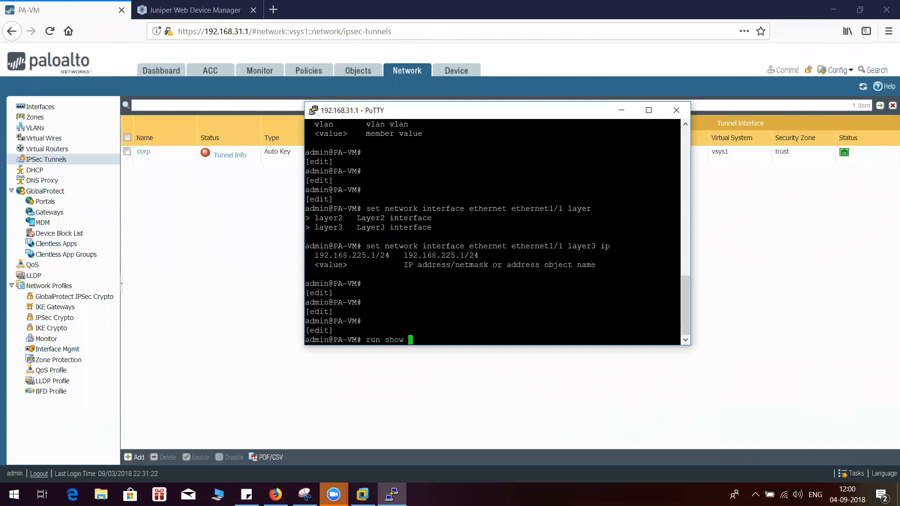
type("inet")
key("BackSpace")
key("BackSpace")
key("BackSpace")
key("Tab")
type("all")
key("Return")
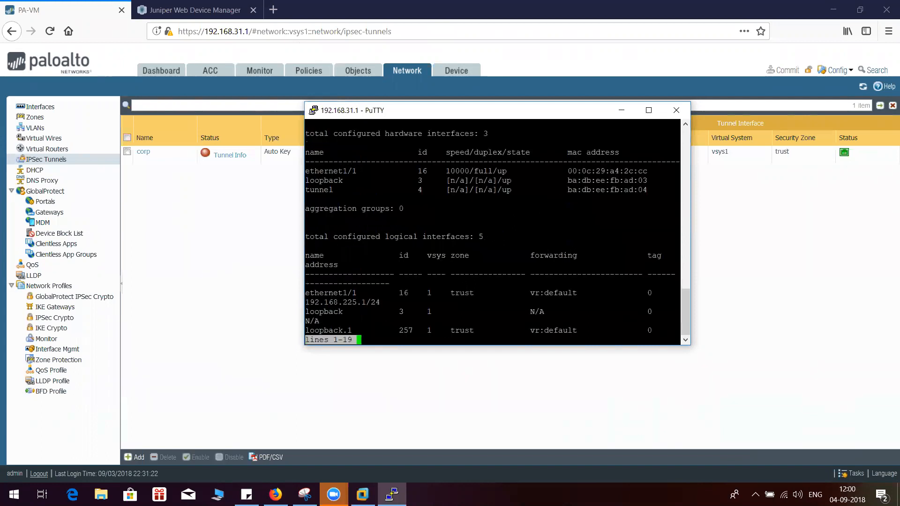
key("Return")
key("Return")
key("Return")
key("Return")
key("Return")
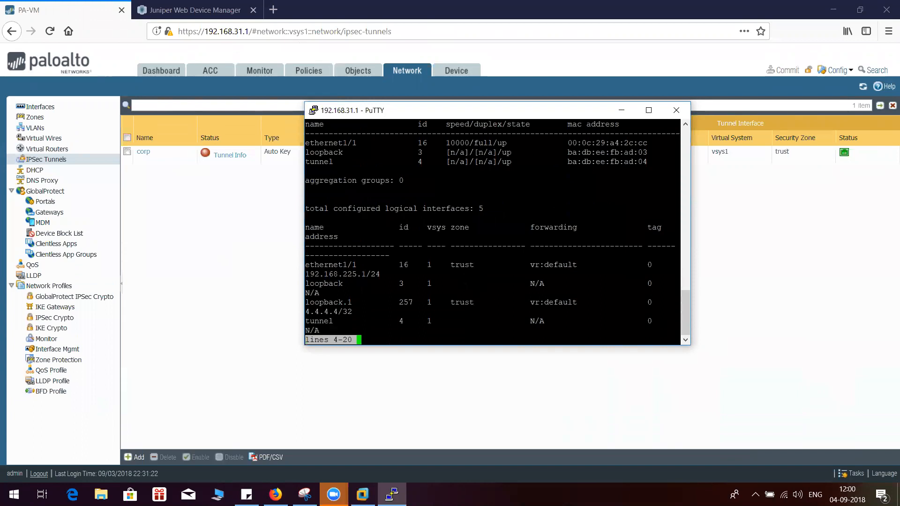
key("Return")
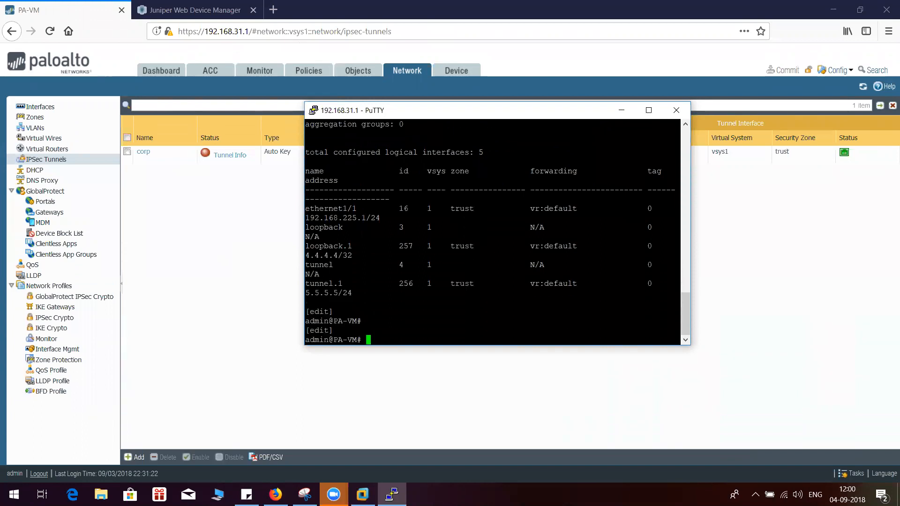
key("Return")
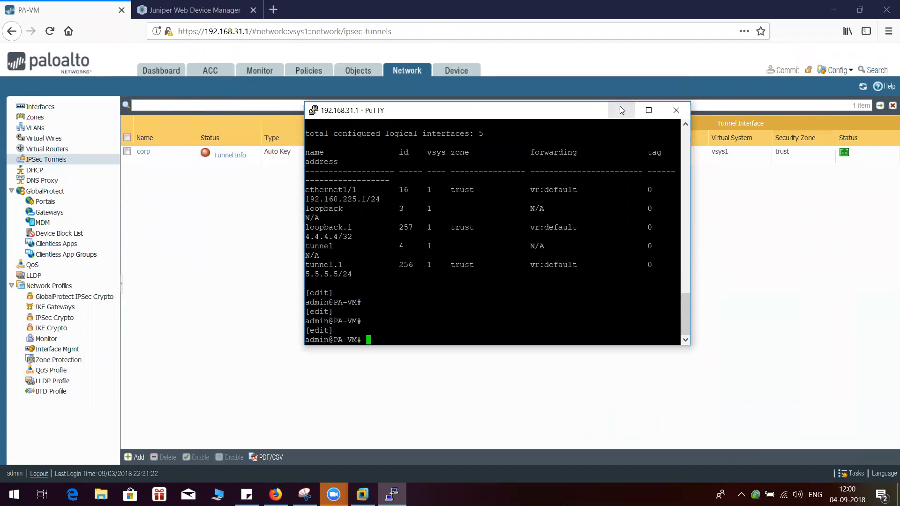
Open a second PuTTY SSH session to the Juniper SRX at 192.168.225.3
left_click_drag(623, 116, 527, 141)
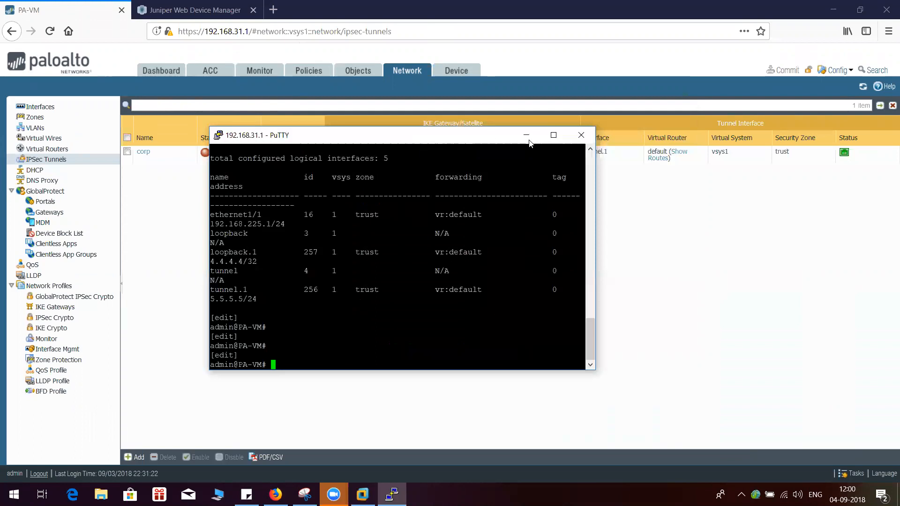
right_click(424, 140)
left_click(469, 250)
type("192.168")
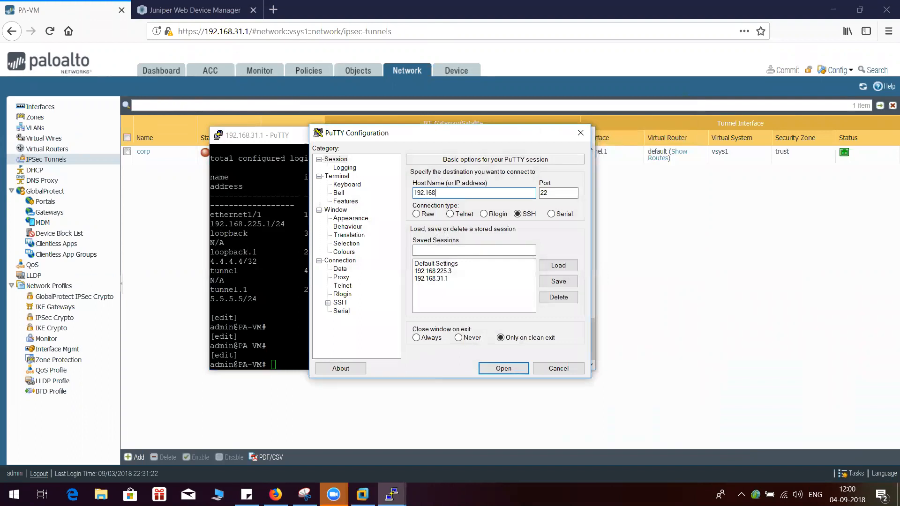
type(".225.3")
left_click(499, 368)
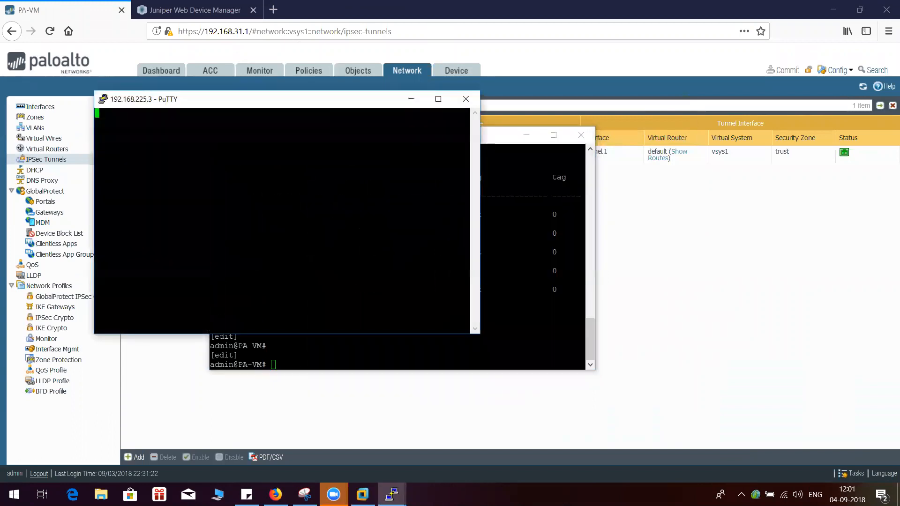
Close the PuTTY session to the Palo Alto firewall at 192.168.31.1, keeping the SRX session open
left_click(492, 147)
left_click_drag(528, 142, 555, 144)
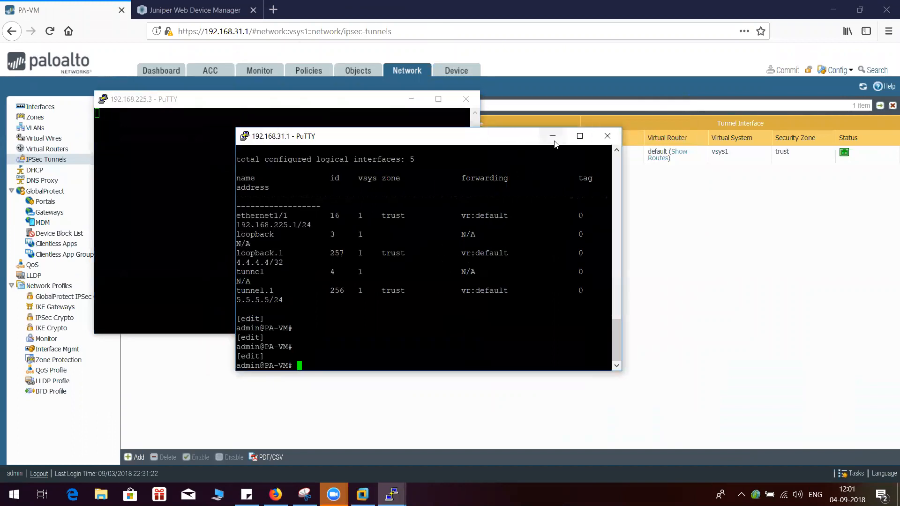
left_click_drag(443, 139, 482, 143)
left_click(422, 119)
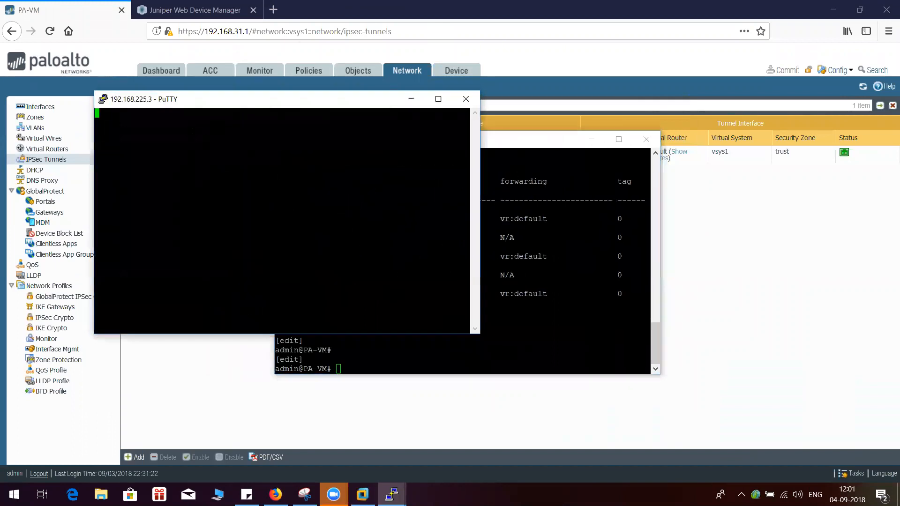
left_click(534, 253)
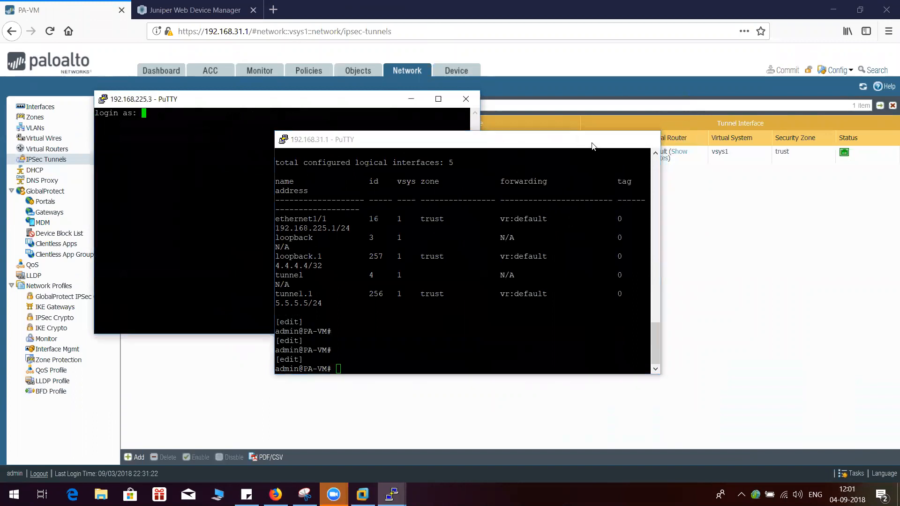
left_click(592, 139)
mouse_move(392, 493)
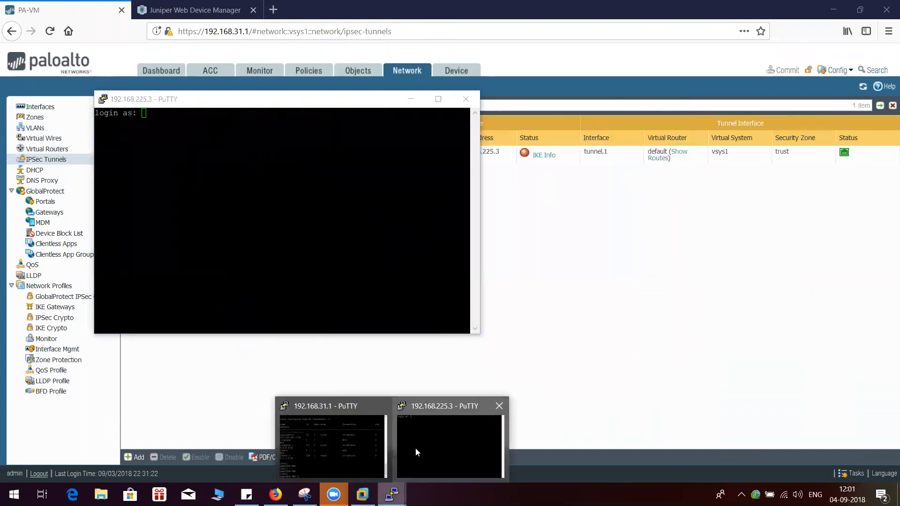
left_click(333, 438)
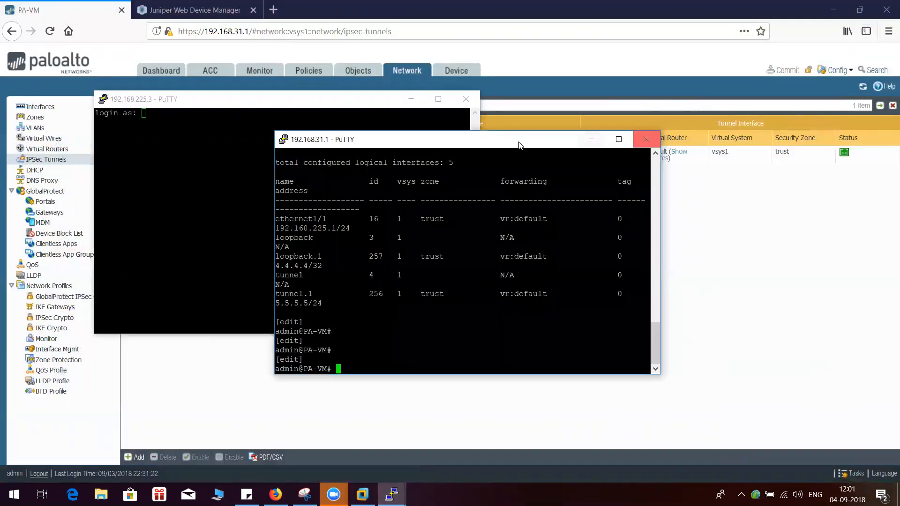
left_click_drag(501, 141, 650, 124)
left_click(794, 123)
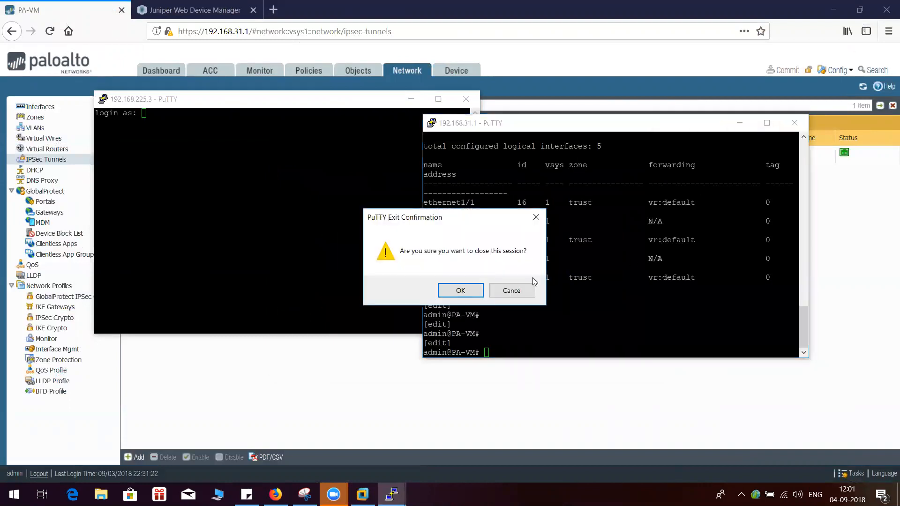
left_click(460, 290)
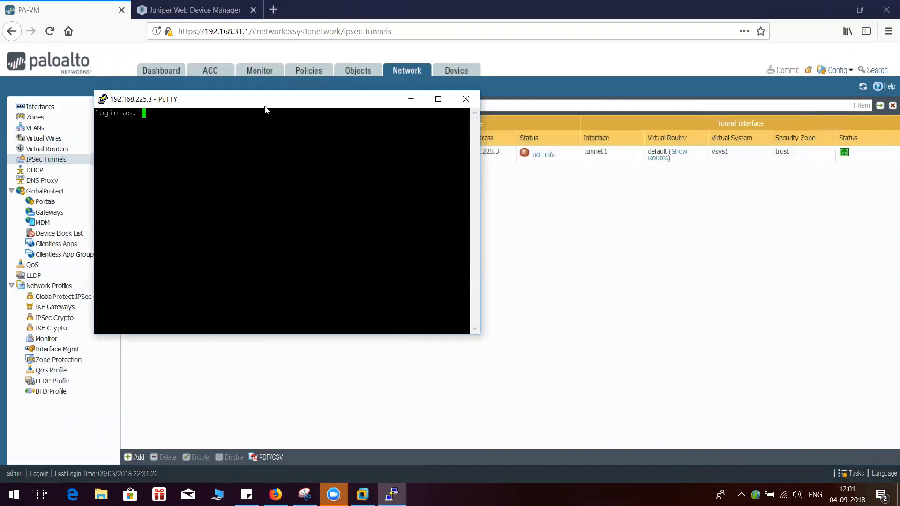
Log in to the SRX SSH session at 192.168.225.3 as root with the account password
left_click_drag(253, 98, 417, 145)
type("root")
key("Return")
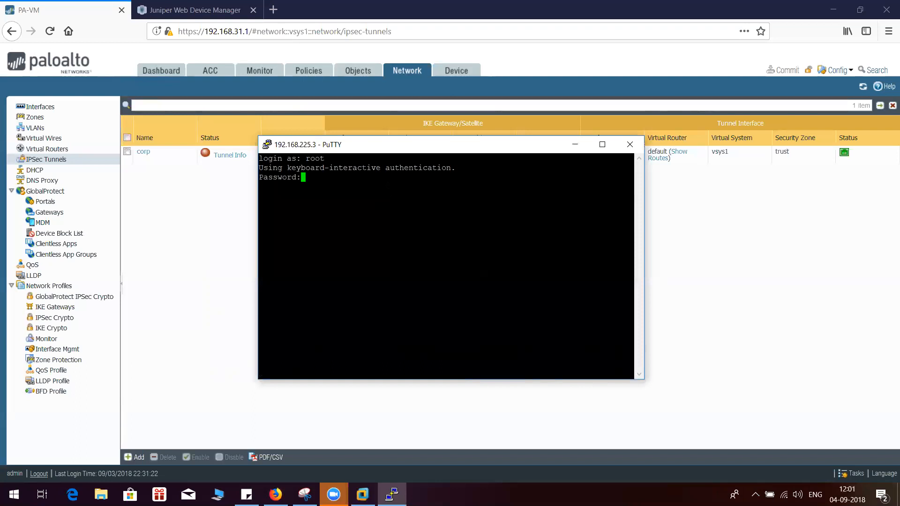
key("Return")
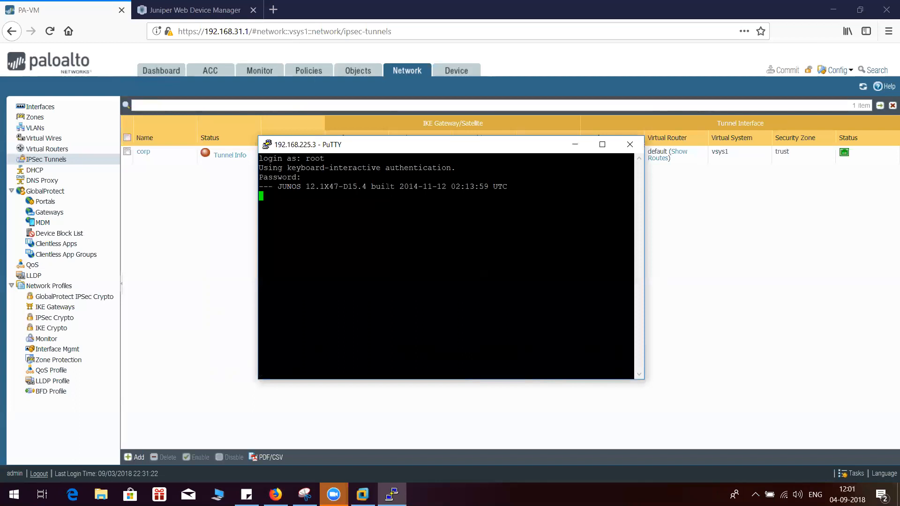
key("Return")
key("Return")
key("Return")
key("Return")
key("Return")
key("Return")
key("Return")
key("Return")
key("Return")
key("Return")
key("Return")
key("Return")
key("Return")
key("Return")
key("Return")
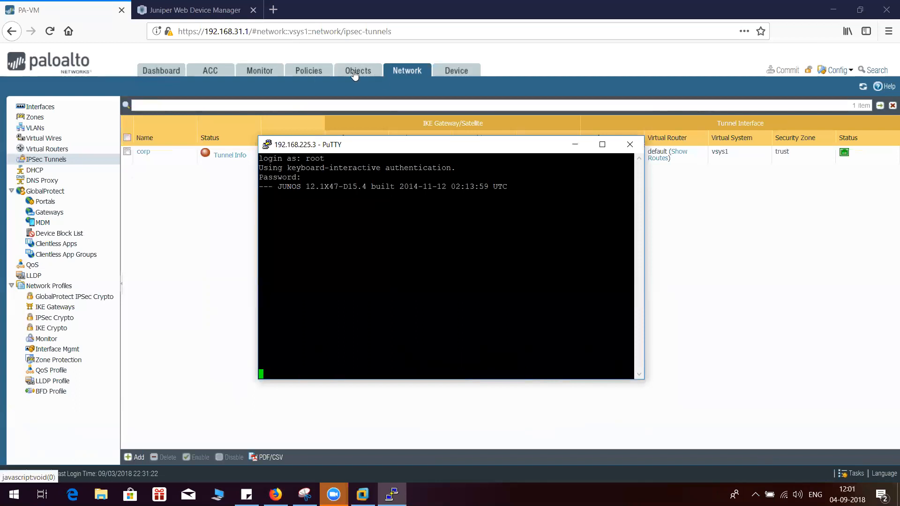
key("Return")
key("Return")
key("Return")
key("Return")
key("Return")
key("Return")
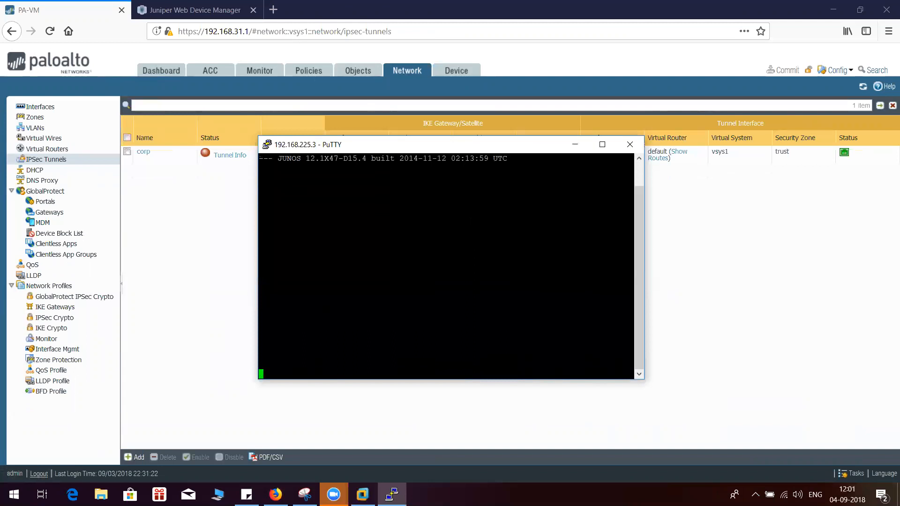
Start the Junos CLI with "cli" and enter configuration mode with "configure" on the SRX
left_click_drag(433, 139, 430, 81)
type("cli")
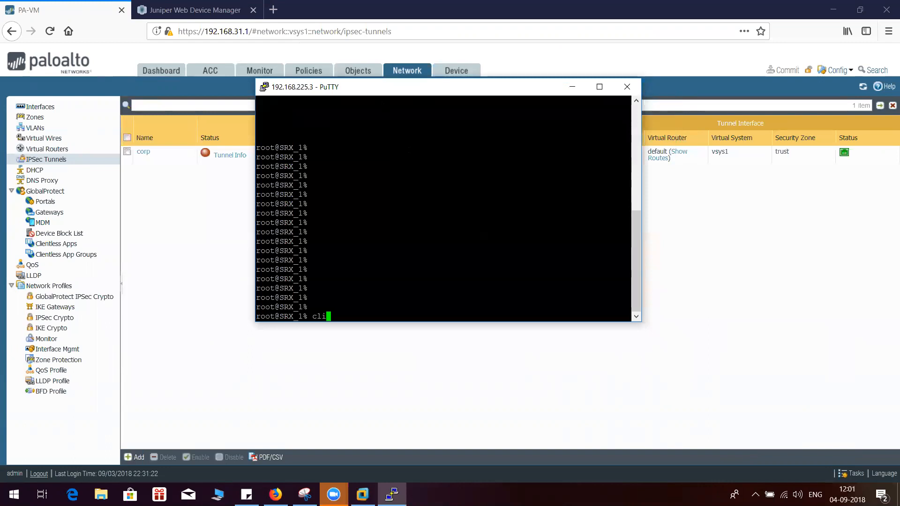
key("Return")
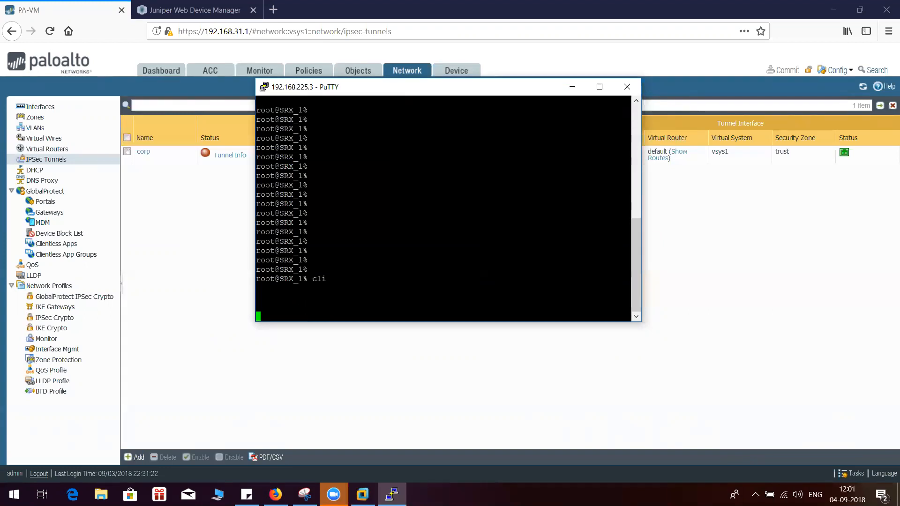
left_click(205, 5)
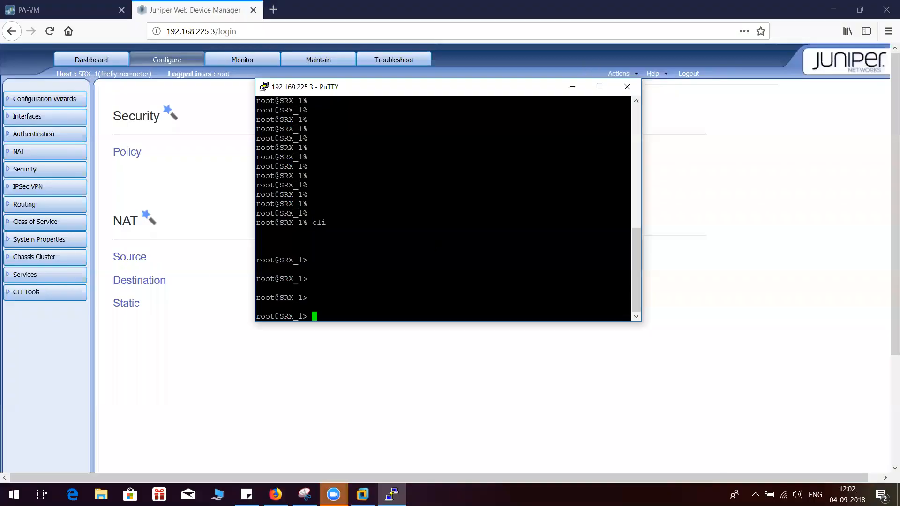
type("co")
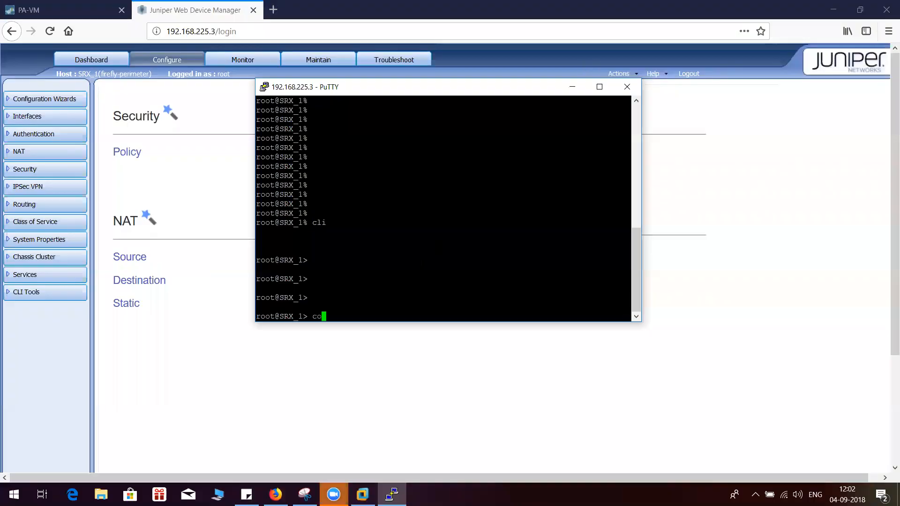
type("nfigure")
key("Return")
key("Return")
key("Return")
key("Return")
key("Return")
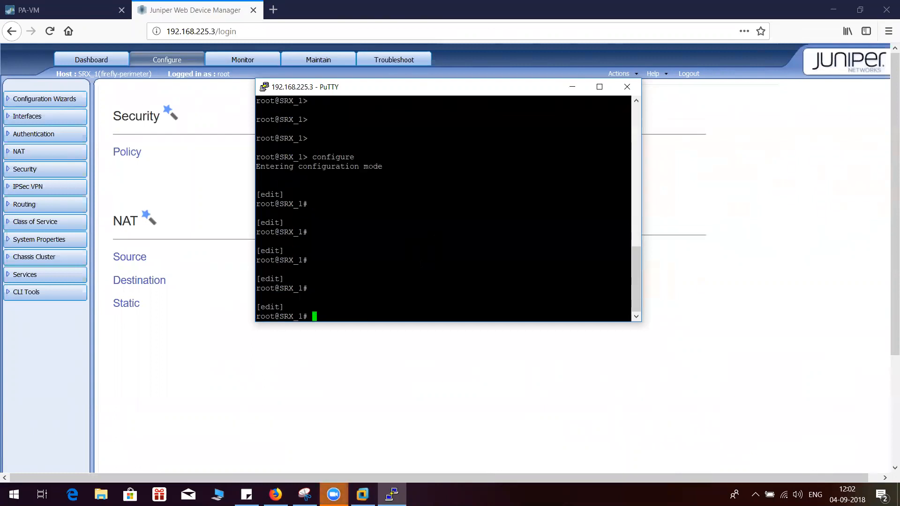
Run "run show interfaces terse" on the SRX and page through the interface list
type("run show ")
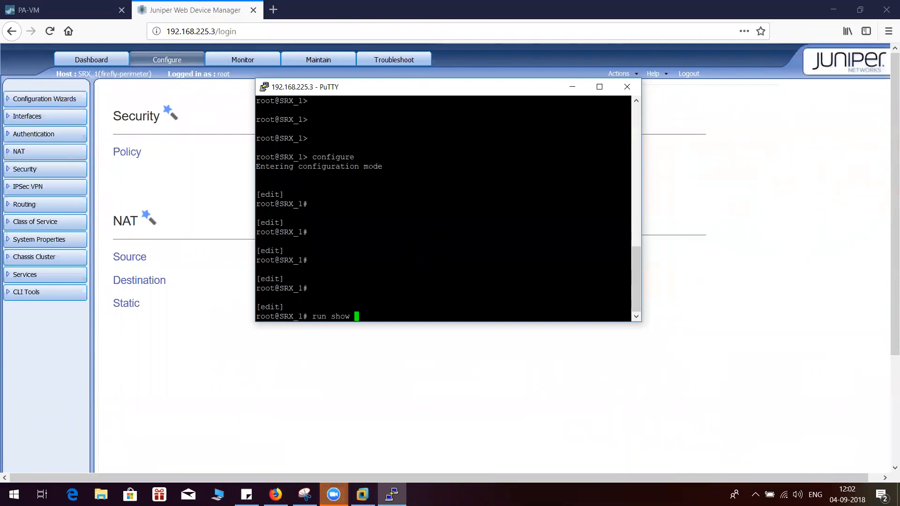
type("interfaces ter")
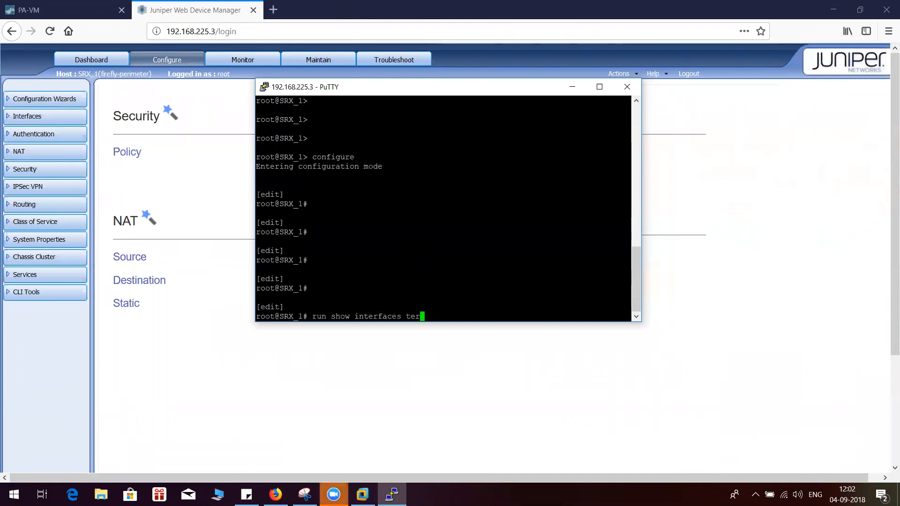
type("se")
key("Return")
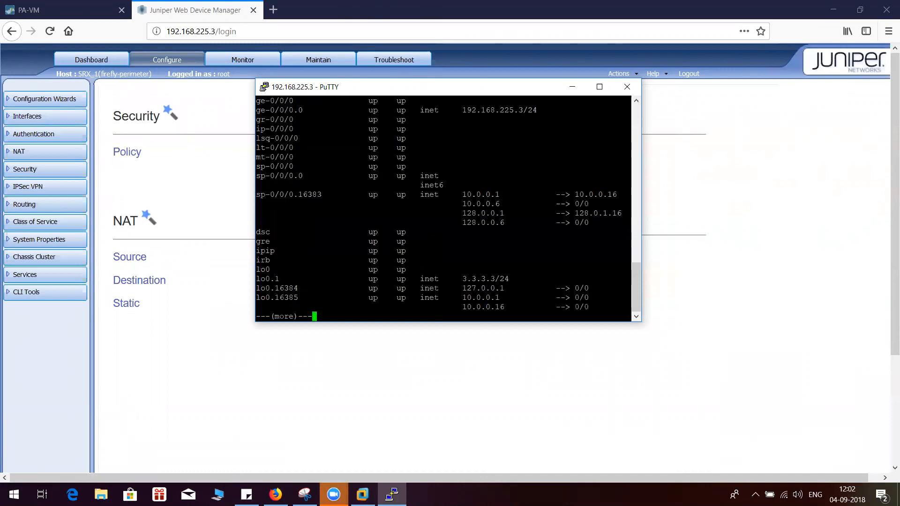
key("Return")
key("Return")
key("Return")
key("Return")
key("Return")
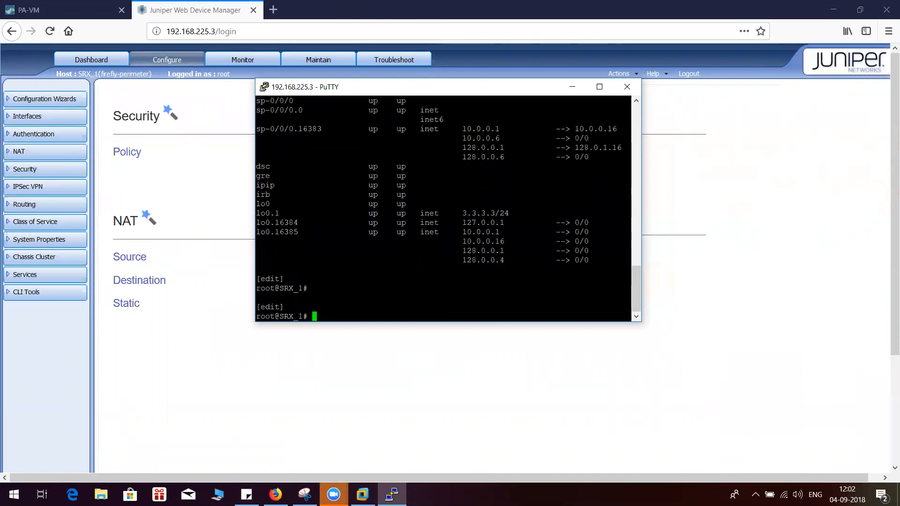
List the "run set cli" options and set the CLI screen-length to 30
type("run s")
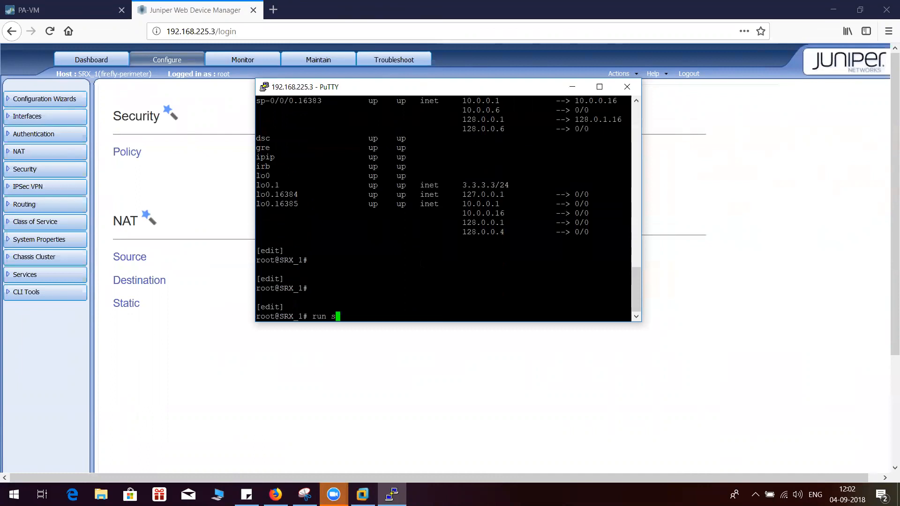
type("et cli ?")
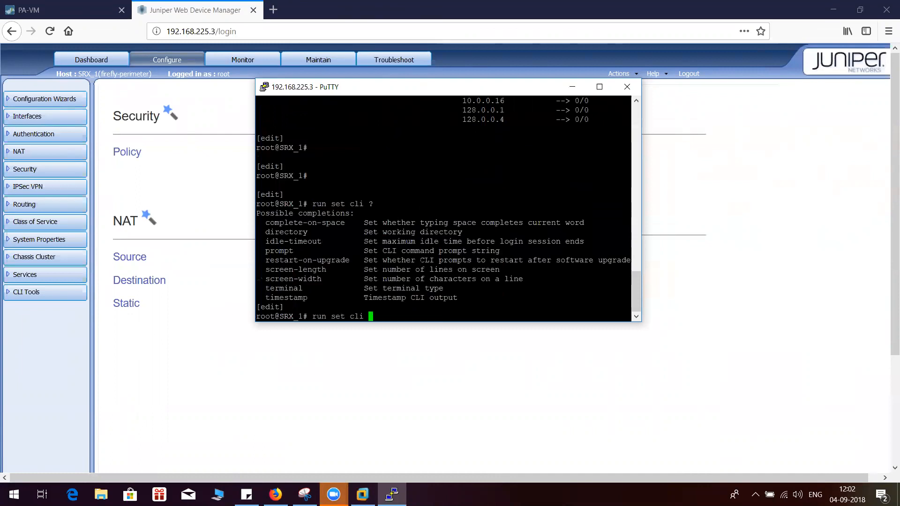
type("screen-length 30")
key("Return")
key("Return")
key("Return")
key("Return")
key("Return")
Rerun "run show interfaces terse" and highlight the ge-0/0/0.0 and lo0.1 interfaces with their IP addresses
key("Up")
key("Up")
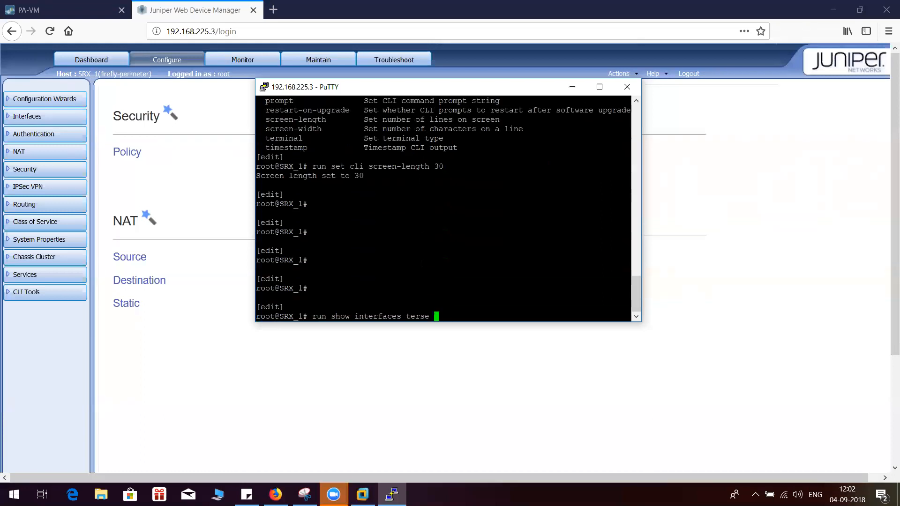
key("Return")
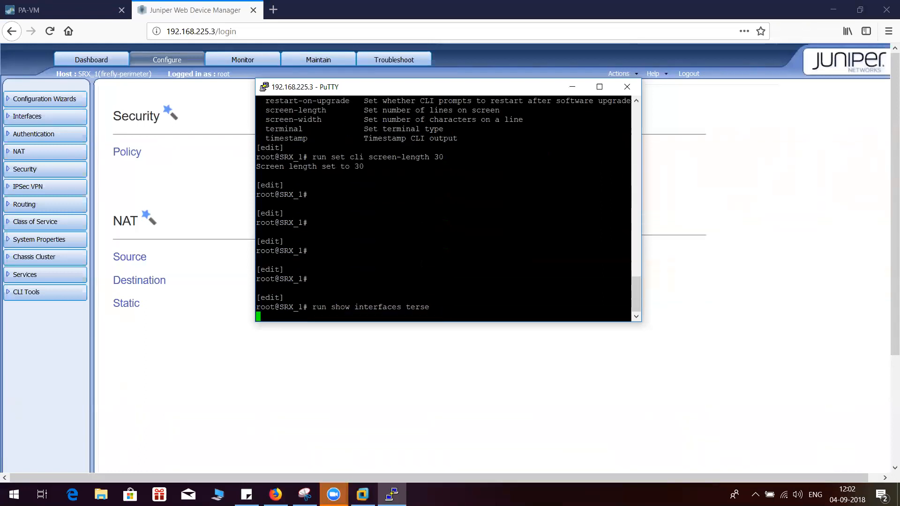
scroll(443, 209, "up", 2)
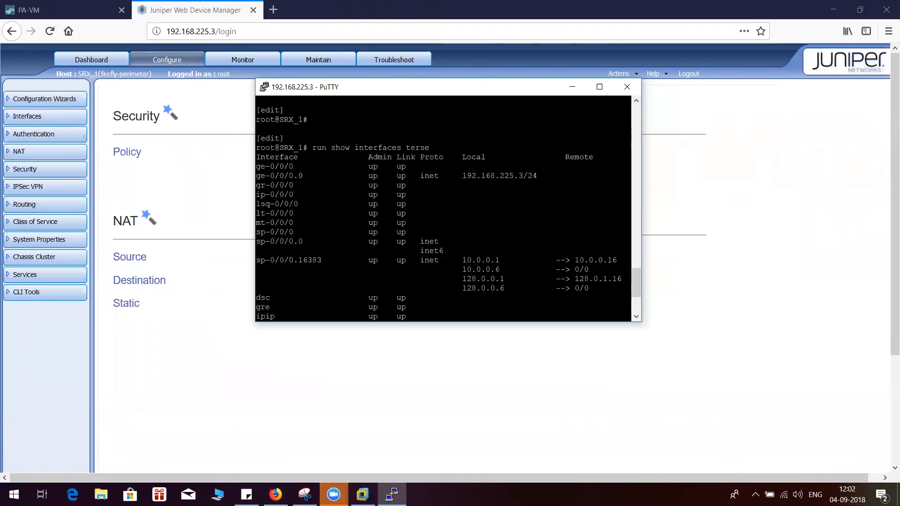
left_click_drag(467, 175, 523, 176)
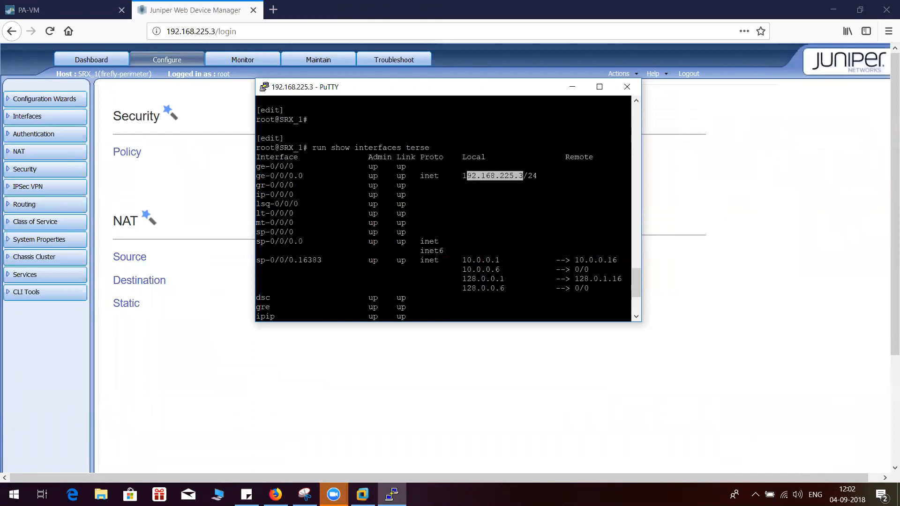
left_click_drag(257, 176, 303, 176)
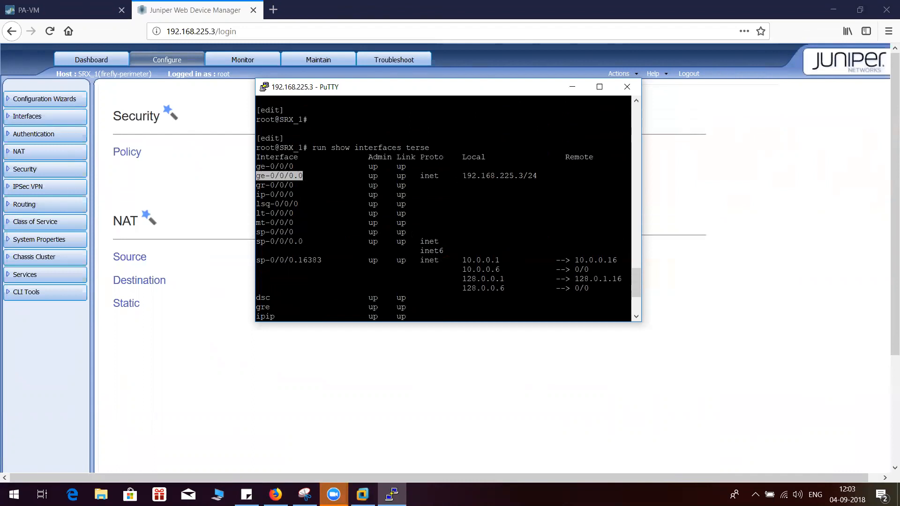
double_click(535, 175)
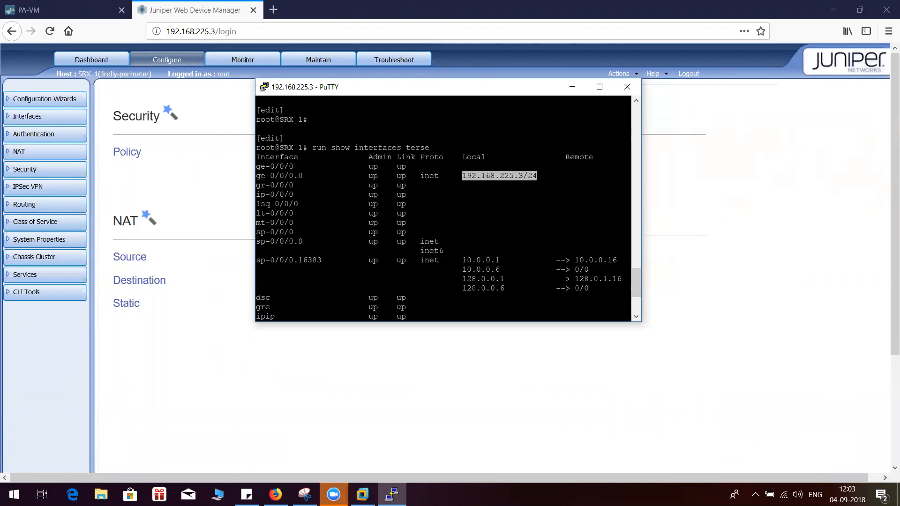
scroll(443, 208, "down", 4)
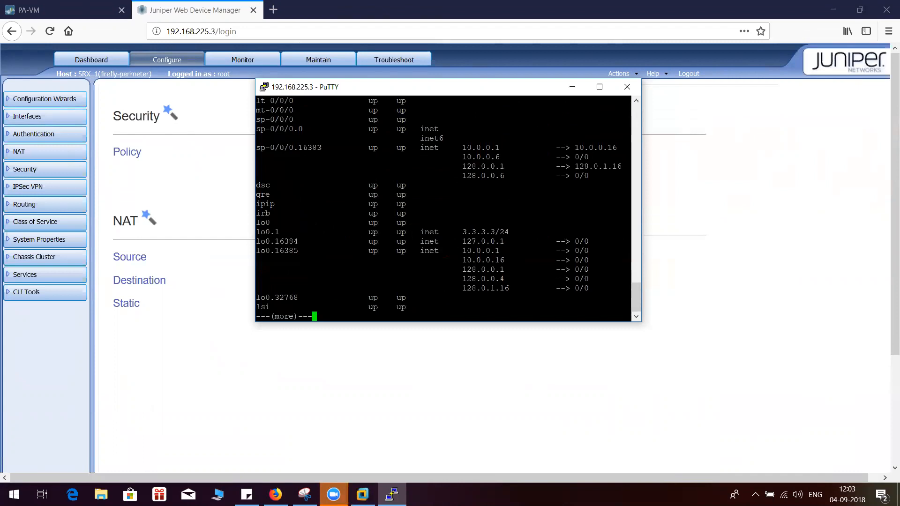
left_click_drag(257, 232, 508, 232)
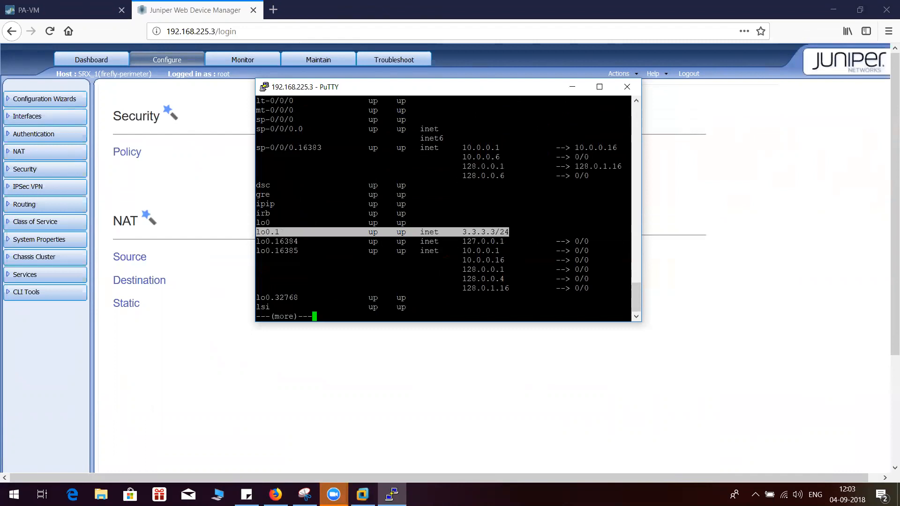
Page through the rest of the SRX interface list and highlight the st0 tunnel interface
key("Return")
key("Return")
key("Return")
key("Return")
key("Return")
key("Return")
key("Return")
key("Return")
key("Return")
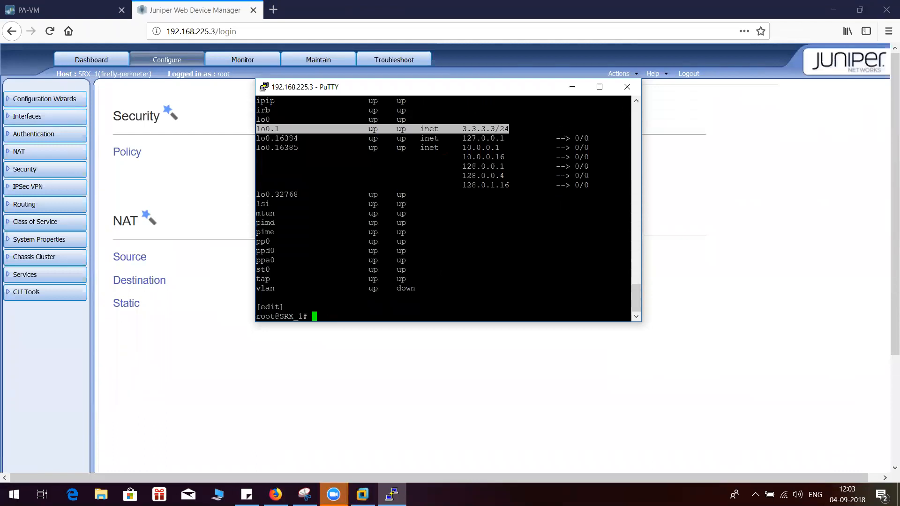
left_click_drag(257, 270, 412, 270)
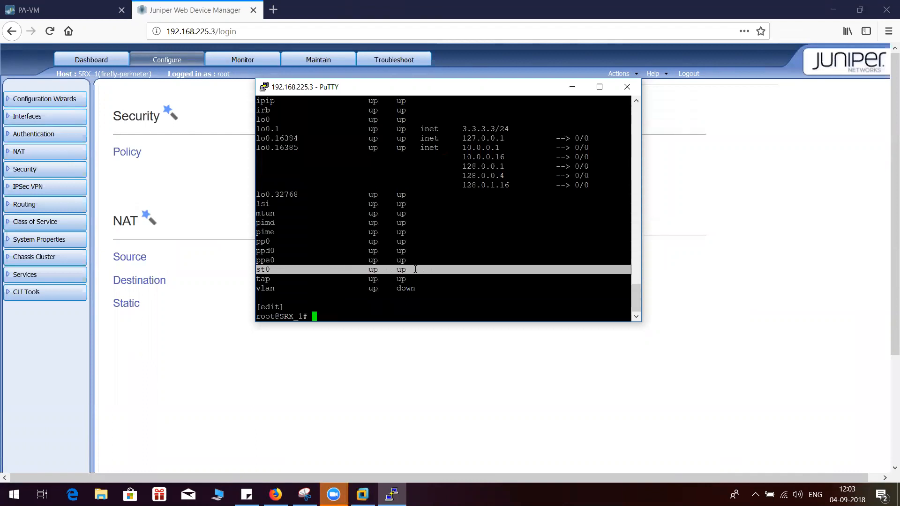
Switch to the Juniper Web Device Manager and filter the interface ports configuration to show all interfaces
left_click(572, 87)
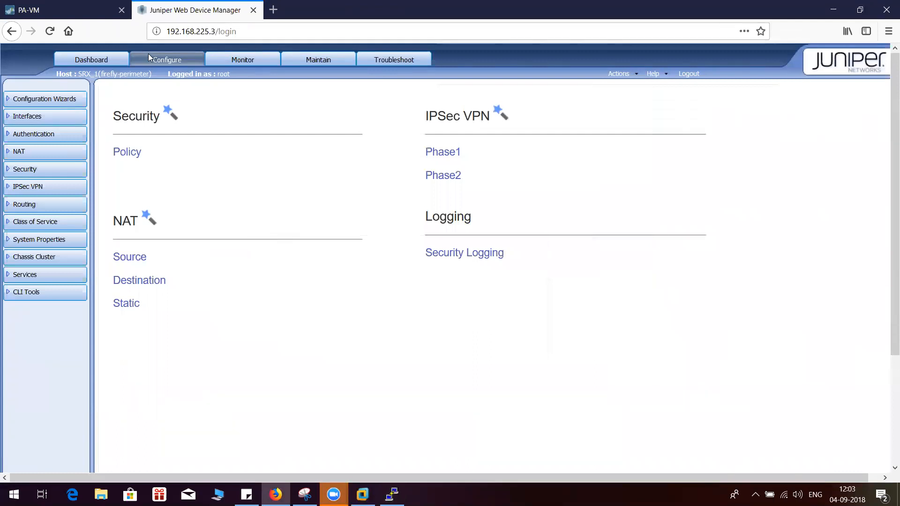
left_click(47, 115)
left_click(37, 133)
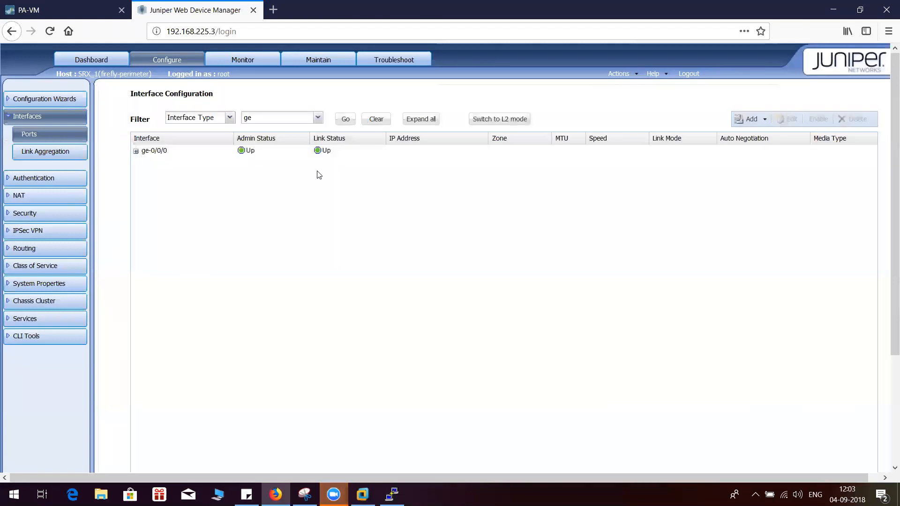
left_click(318, 117)
left_click(279, 218)
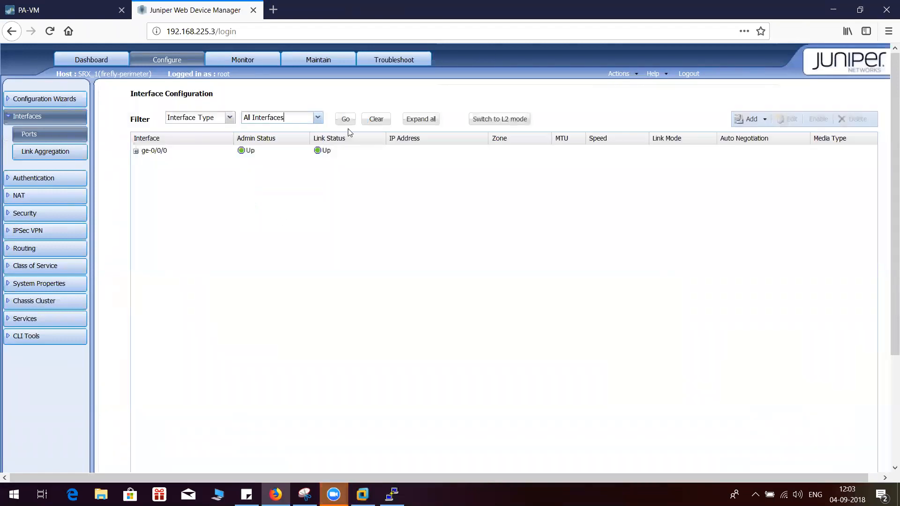
left_click(348, 121)
Begin adding a logical interface to st0 with unit number 1, zone trust and description "vpn"
left_click(148, 224)
left_click(754, 118)
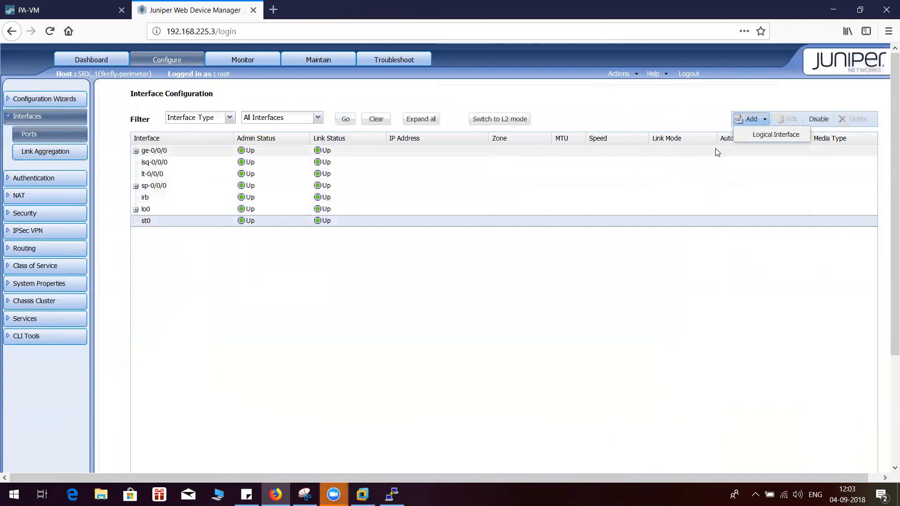
left_click(750, 135)
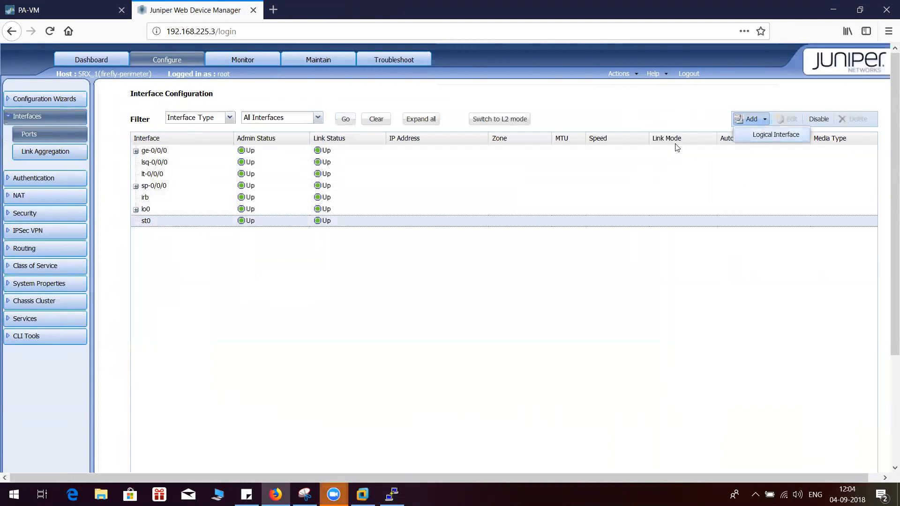
left_click(487, 126)
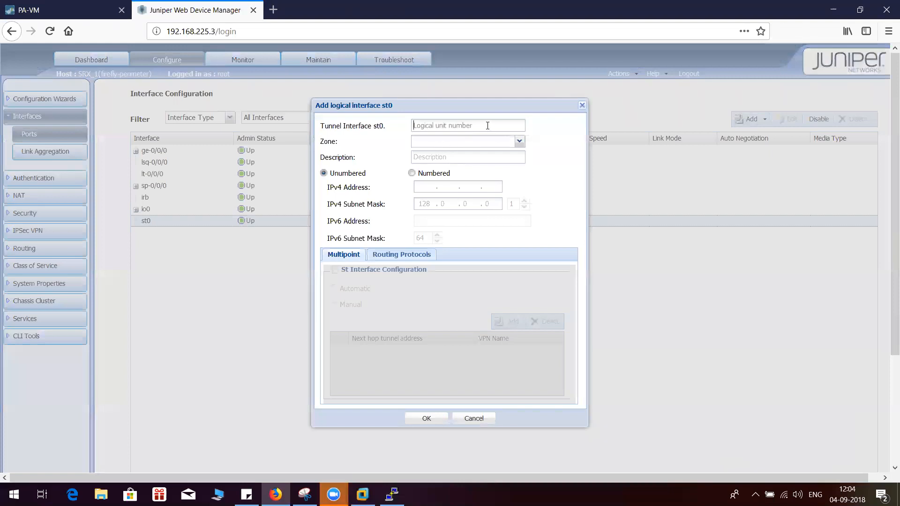
type("1")
left_click(519, 141)
left_click(442, 155)
left_click(437, 159)
type("vpn")
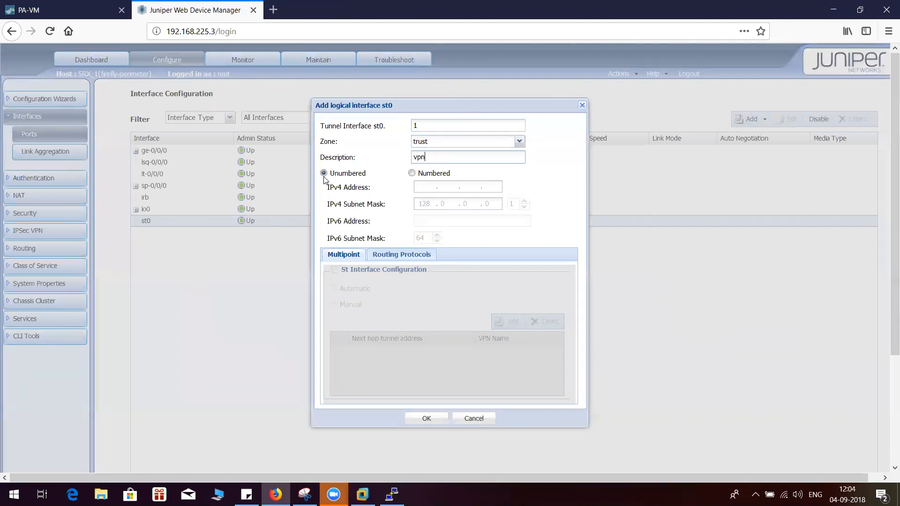
Make the tunnel interface numbered and give it the IPv4 address 6.6.6.6
left_click(411, 173)
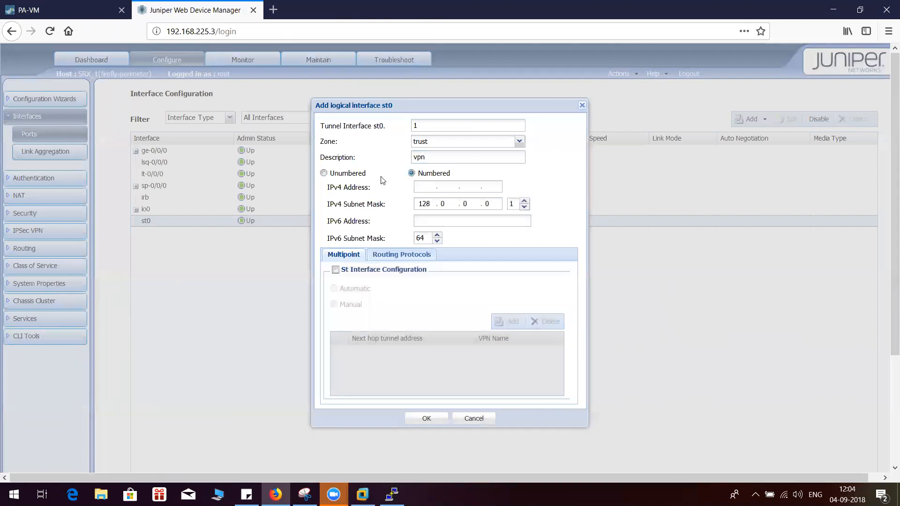
left_click(324, 174)
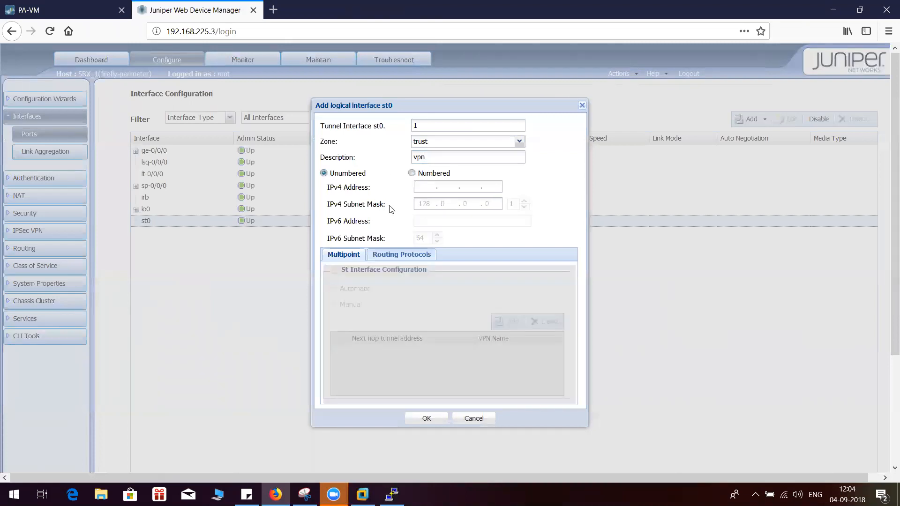
left_click(412, 174)
left_click(423, 187)
type("6")
key("BackSpace")
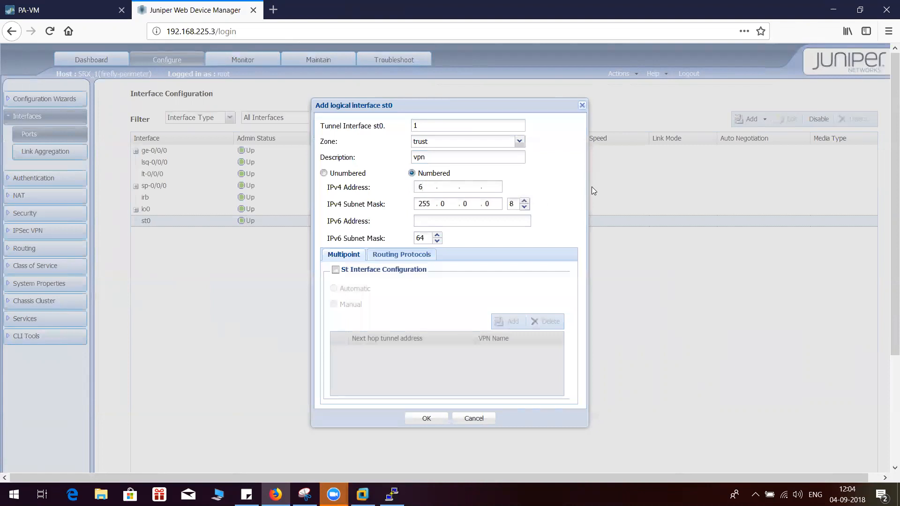
type(".6.6.6")
left_click(324, 174)
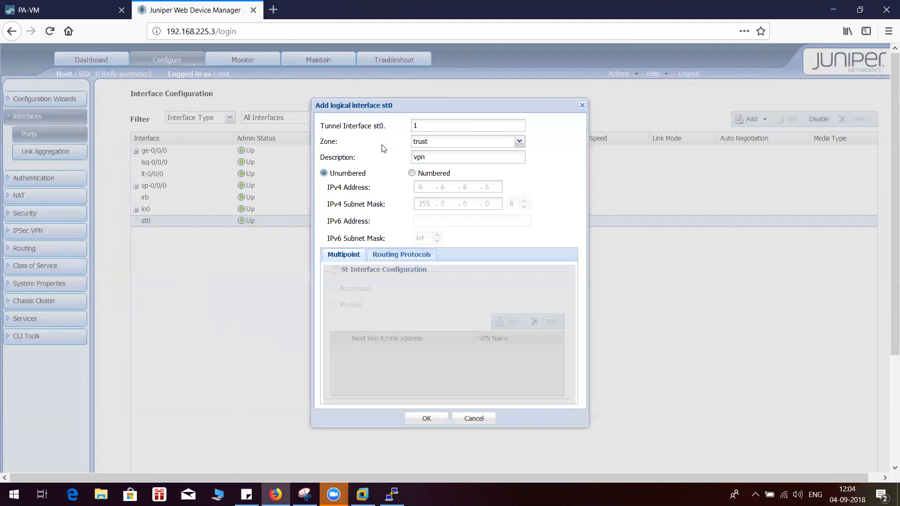
left_click(412, 173)
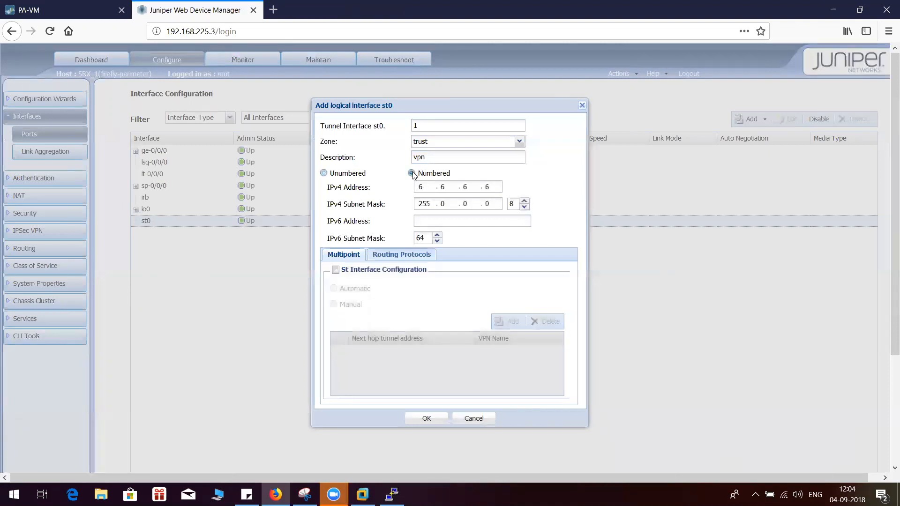
Set the tunnel interface's IPv4 subnet mask to 255.255.255.0 (prefix length 24)
left_click(524, 201)
left_click(525, 201)
left_click(525, 200)
left_click(524, 201)
left_click(525, 200)
left_click(525, 200)
left_click(524, 201)
left_click(524, 201)
left_click(524, 201)
left_click(525, 201)
left_click(524, 201)
left_click(525, 200)
left_click(525, 201)
left_click(524, 201)
left_click(525, 200)
left_click(525, 201)
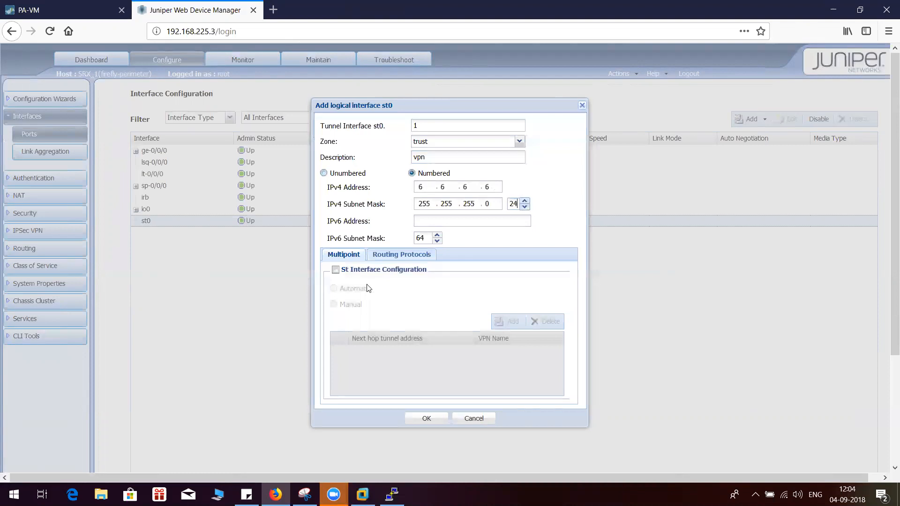
Review the routing protocol and multipoint options without enabling any, and save the new st0 logical interface
left_click(385, 259)
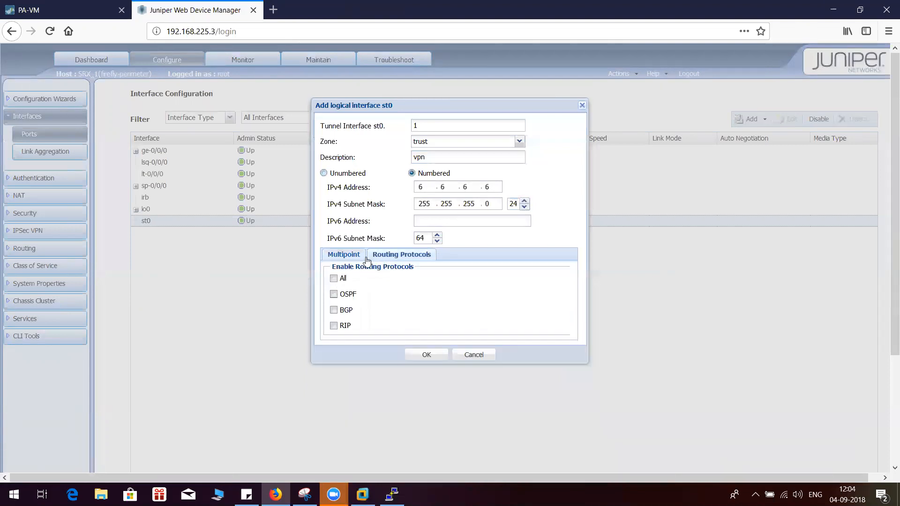
left_click(343, 259)
left_click(404, 258)
left_click(352, 258)
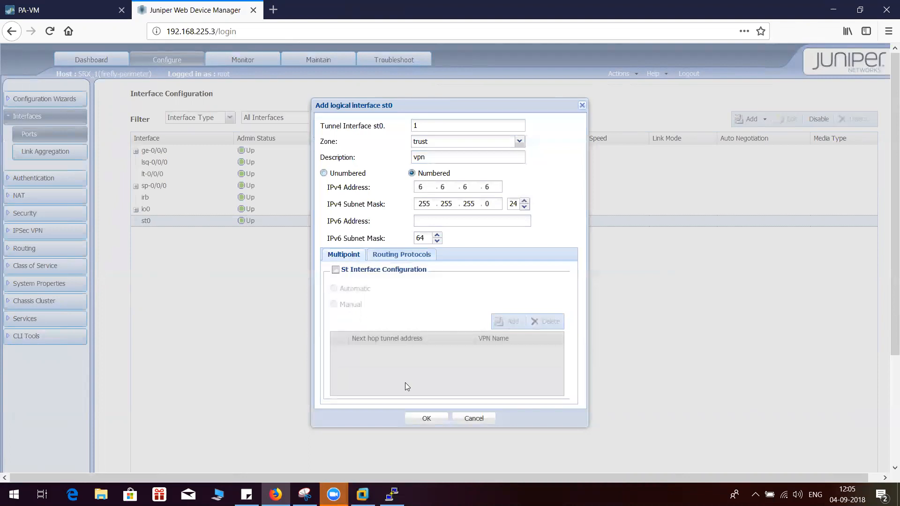
left_click(427, 419)
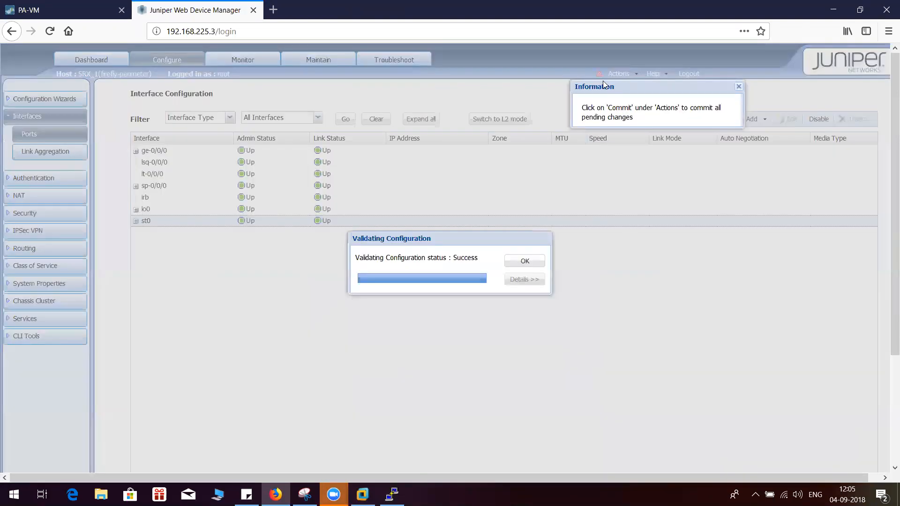
left_click(525, 262)
Expand st0 to check the st0.1 entry and commit the pending configuration changes
left_click(136, 222)
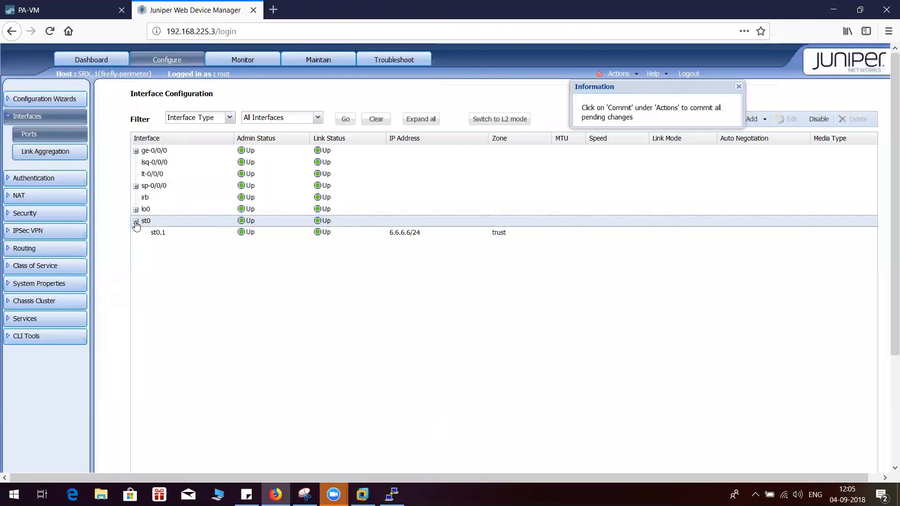
left_click(225, 233)
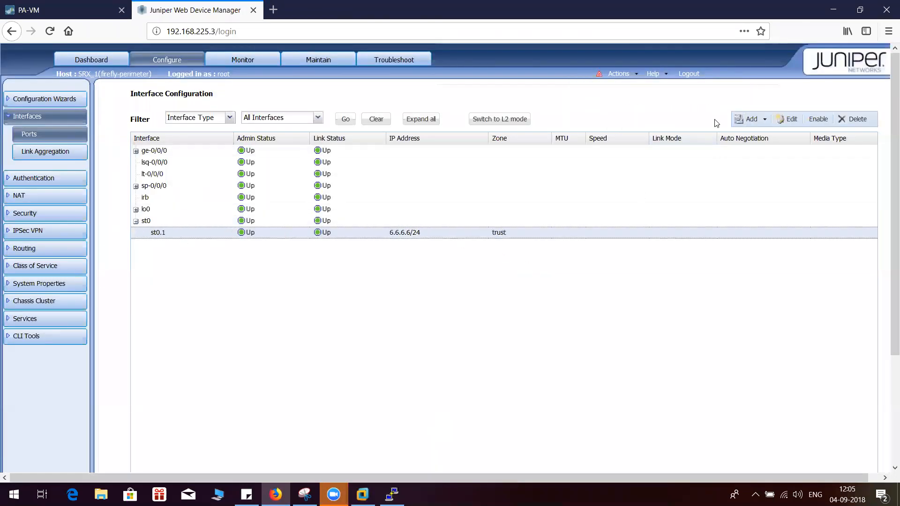
left_click(619, 74)
left_click(627, 88)
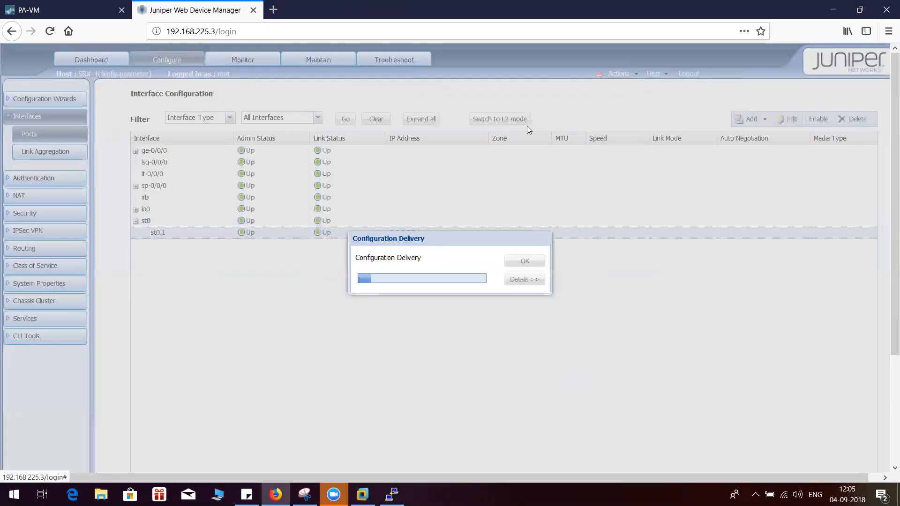
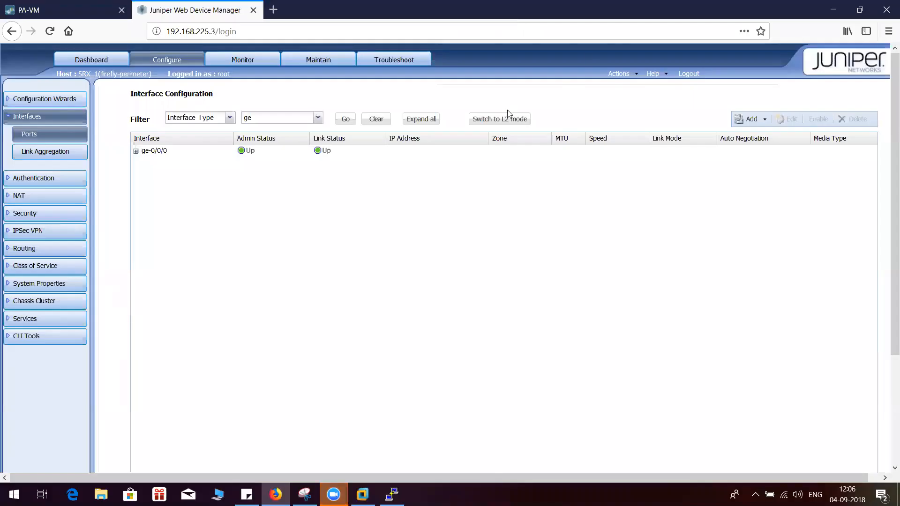
List all interface types on the SRX and check the address and zone of tunnel interface st0.1
left_click(318, 121)
left_click(264, 219)
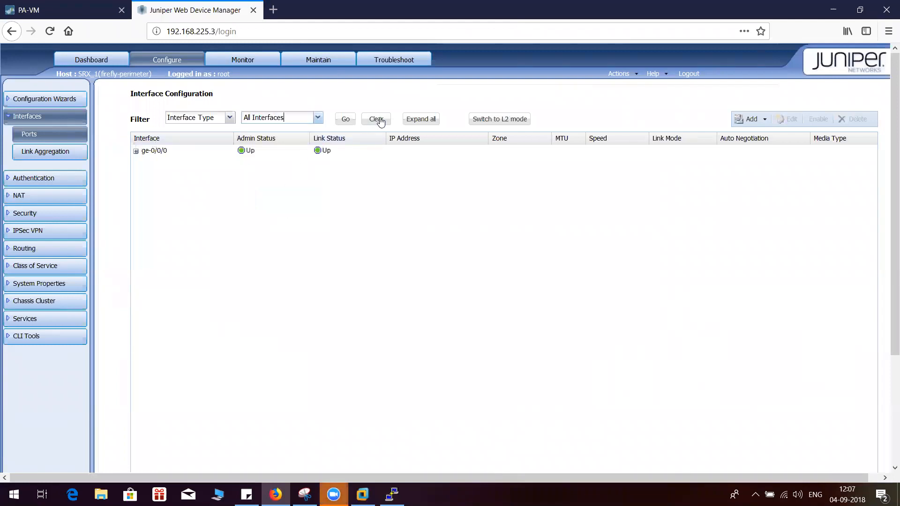
left_click(345, 121)
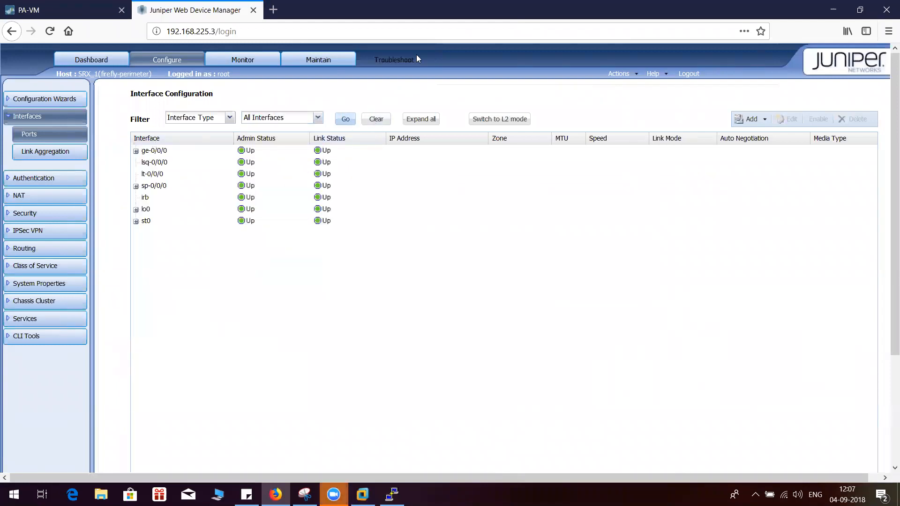
left_click(168, 162)
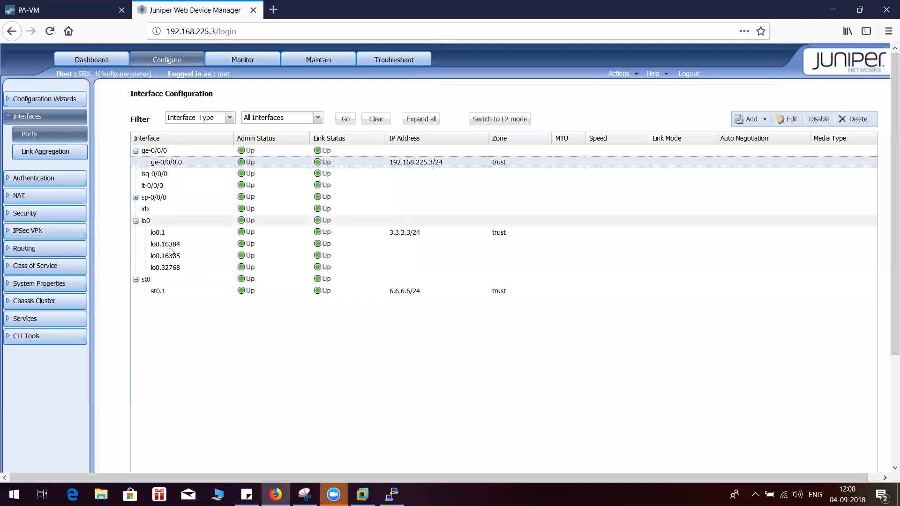
left_click(435, 292)
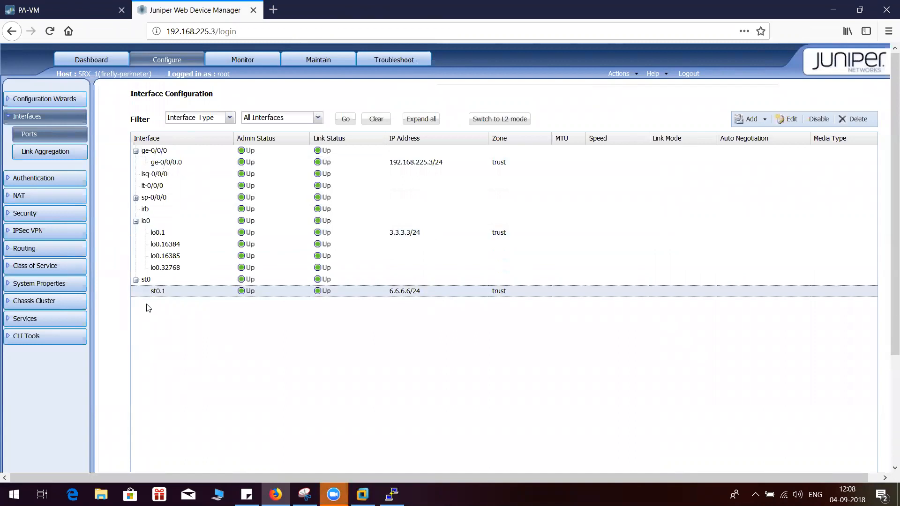
Check the SRX security policy between the trust zones
left_click(32, 217)
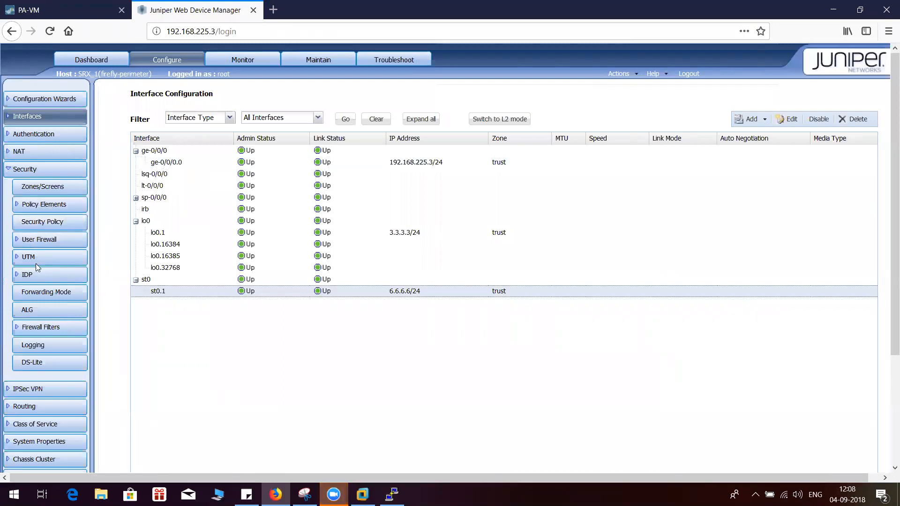
left_click(22, 205)
left_click(22, 205)
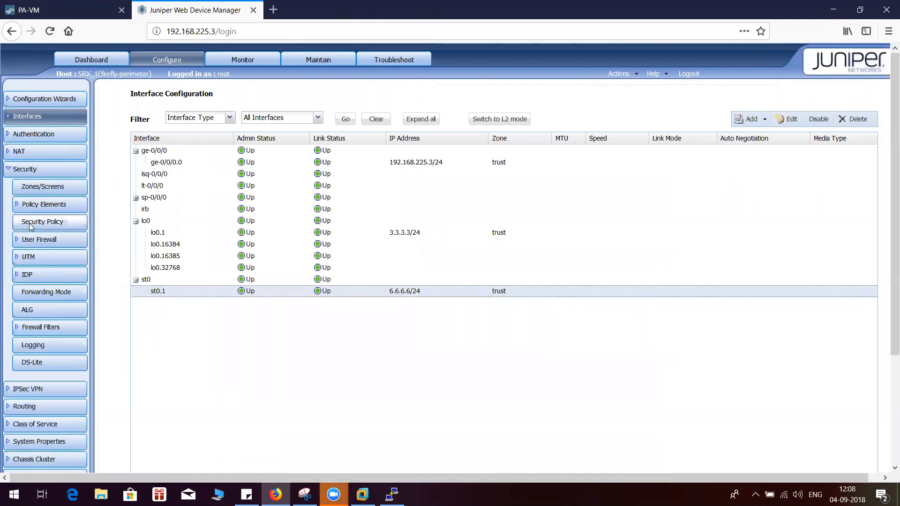
left_click(28, 222)
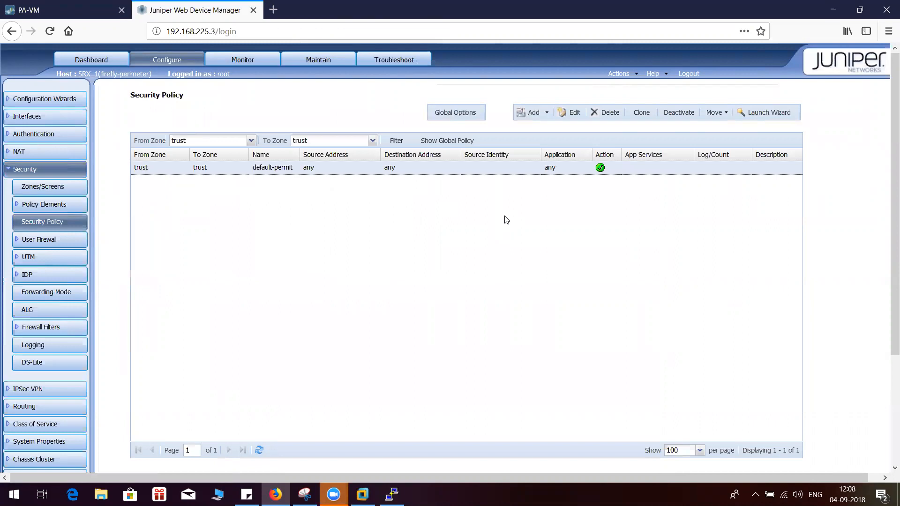
Start a new Phase I IKE proposal for the VPN tunnel, named p1, with authentication algorithm sha1
left_click(14, 170)
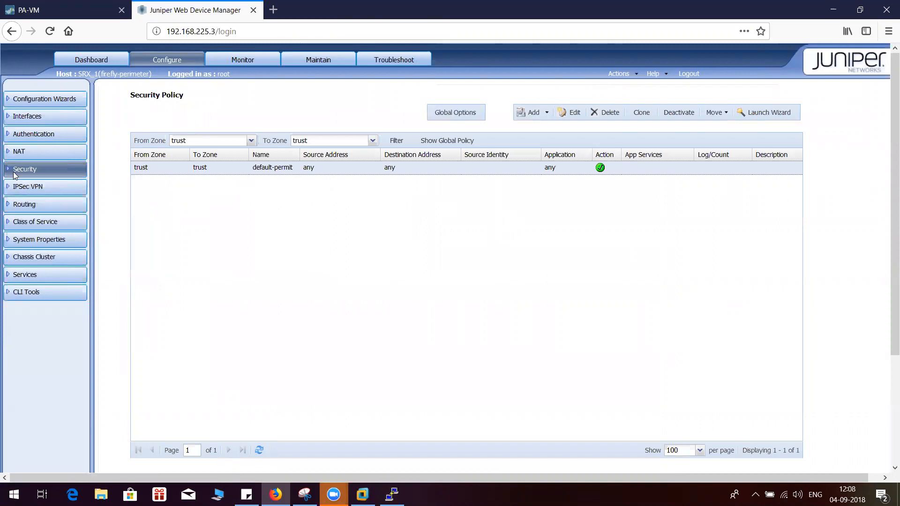
left_click(23, 189)
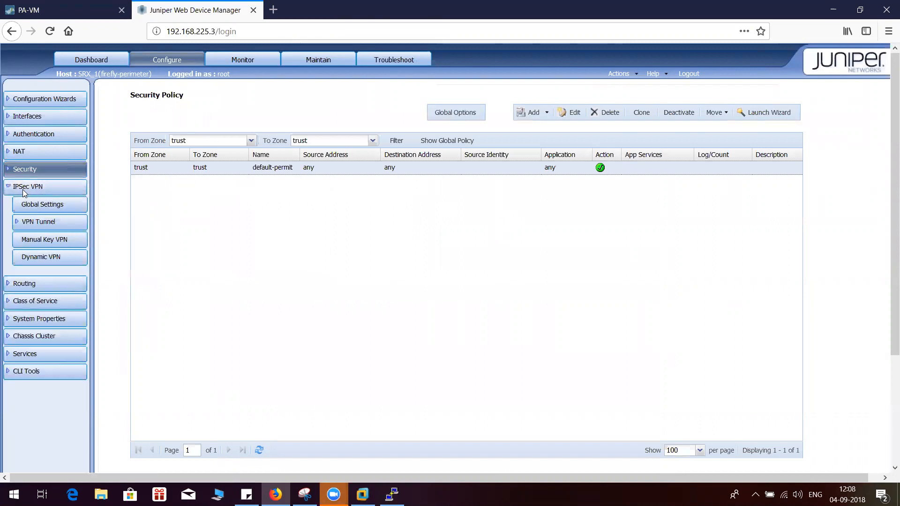
left_click(27, 224)
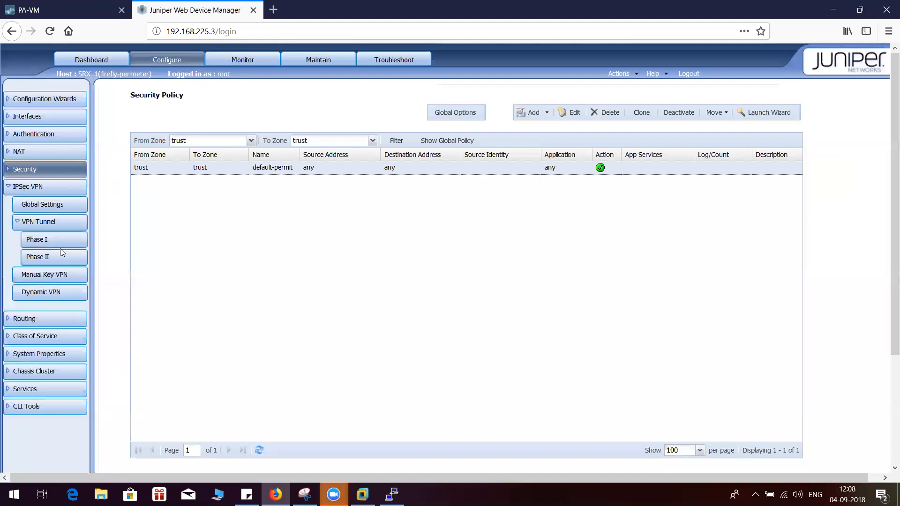
left_click(58, 241)
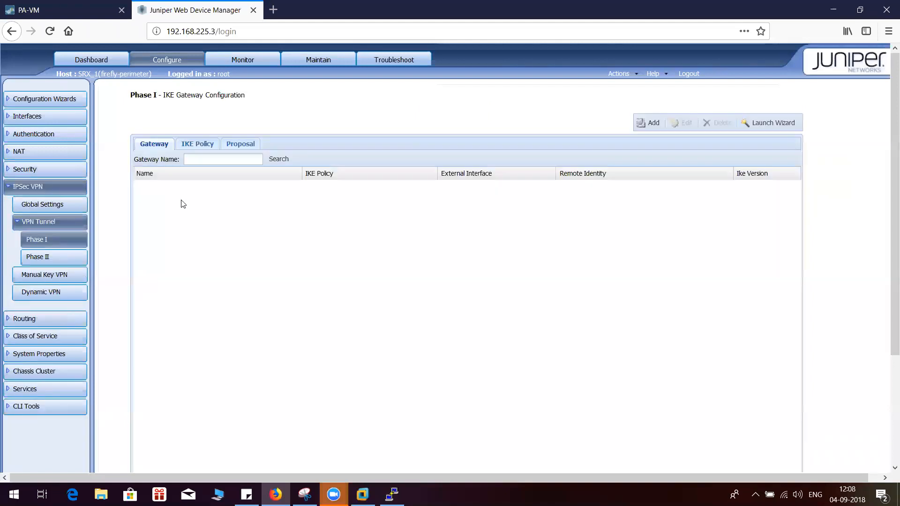
left_click(241, 145)
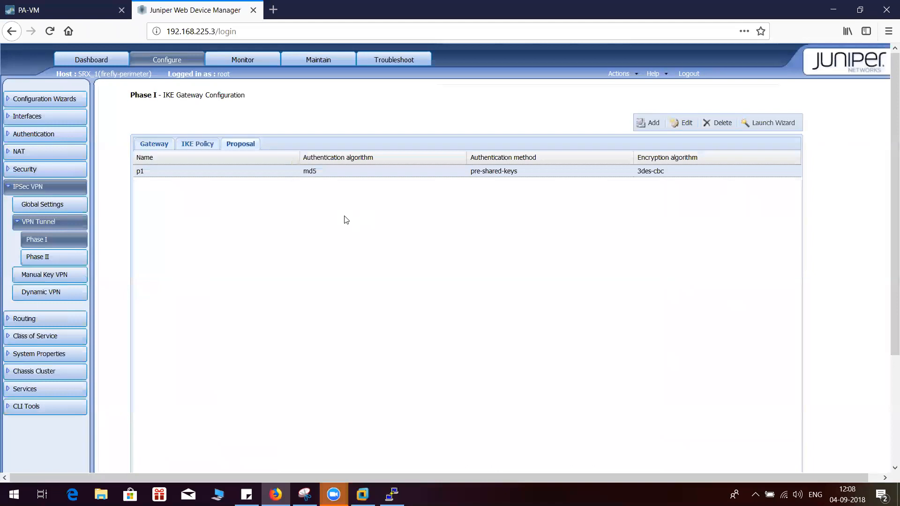
left_click(648, 123)
left_click(470, 243)
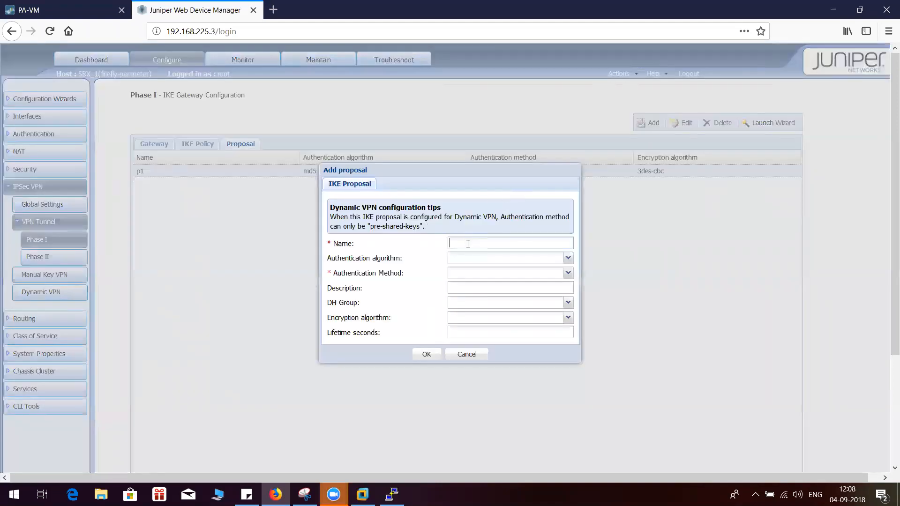
type("p1")
left_click(567, 259)
left_click(492, 297)
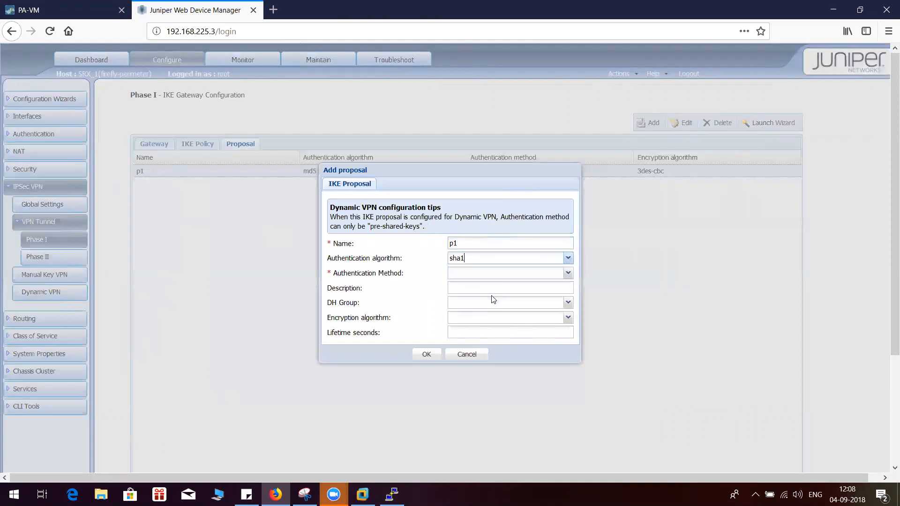
Examine the IKE crypto profile p1 on the Palo Alto firewall, and return to the SRX proposal
left_click(68, 4)
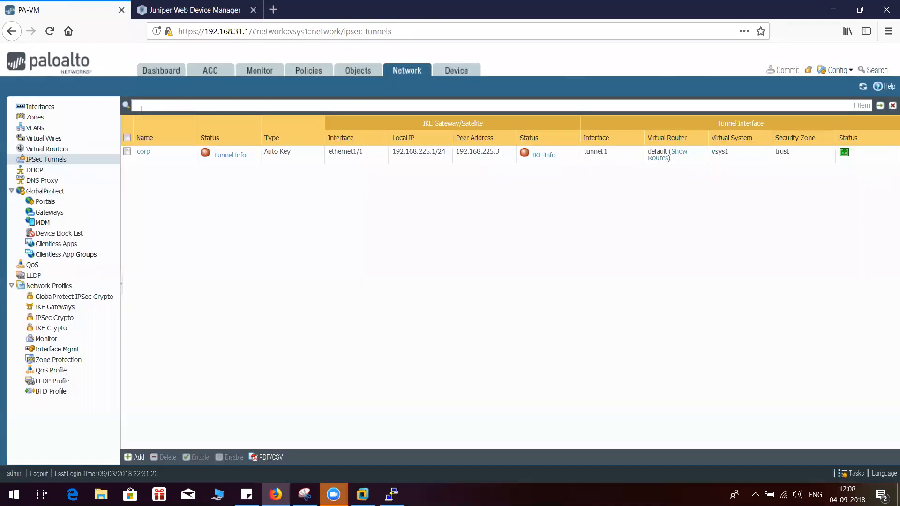
left_click(52, 328)
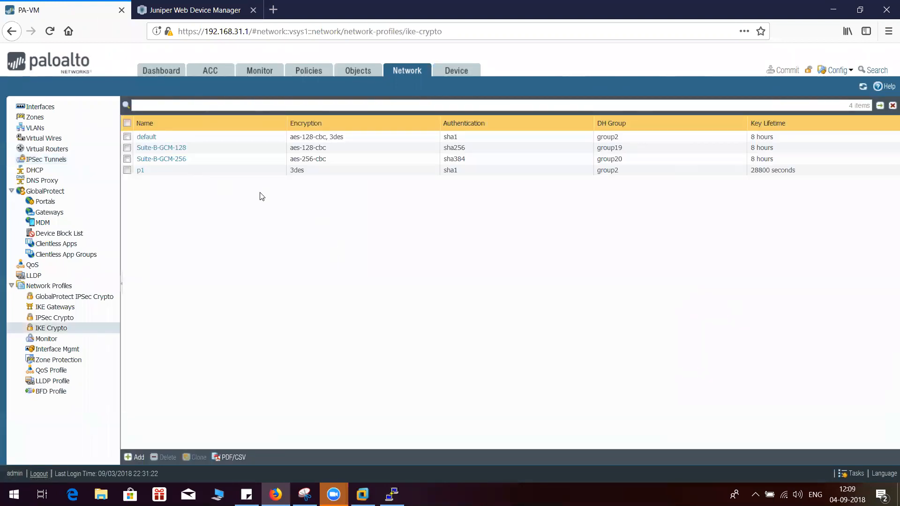
left_click(194, 4)
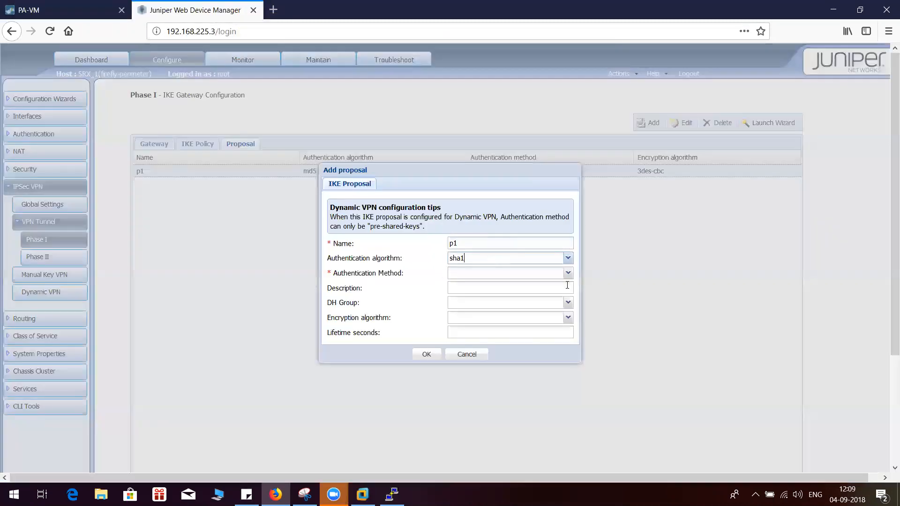
left_click(66, 10)
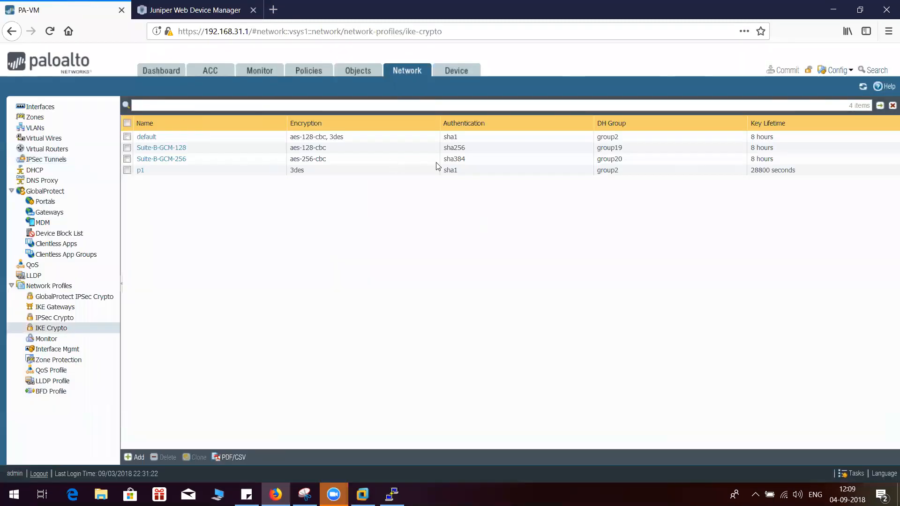
left_click(194, 10)
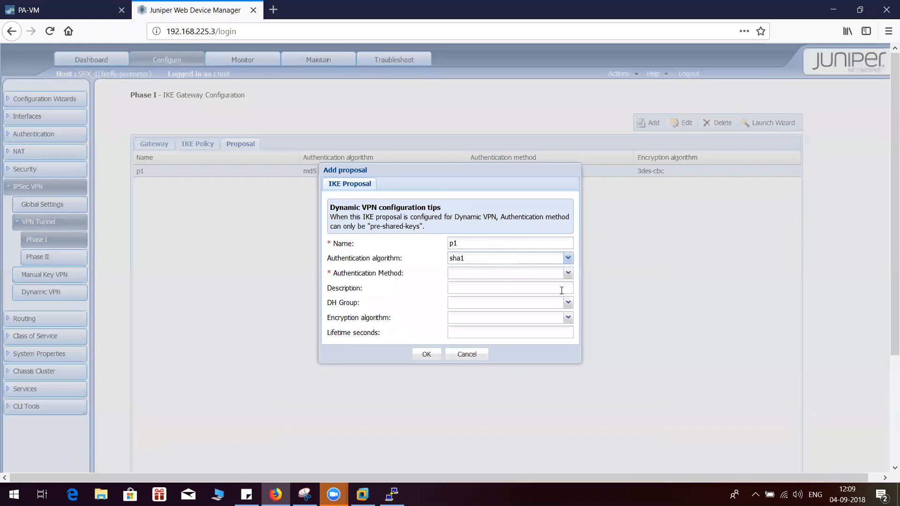
Set the IKE proposal's authentication method to pre-shared-keys and its description to vpn
left_click(567, 273)
left_click(497, 286)
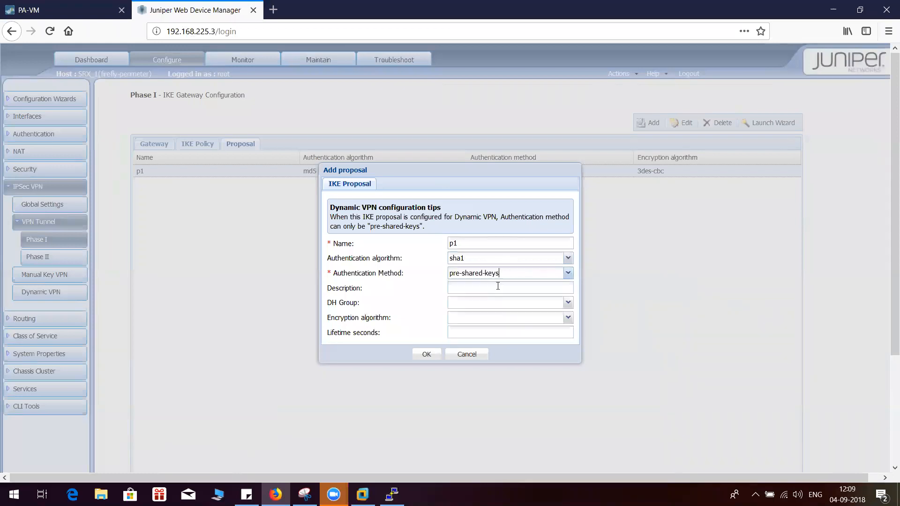
left_click(459, 287)
type("vpn")
Set the proposal's DH group to group2 and compare it with the Palo Alto IKE crypto profile p1
left_click(568, 305)
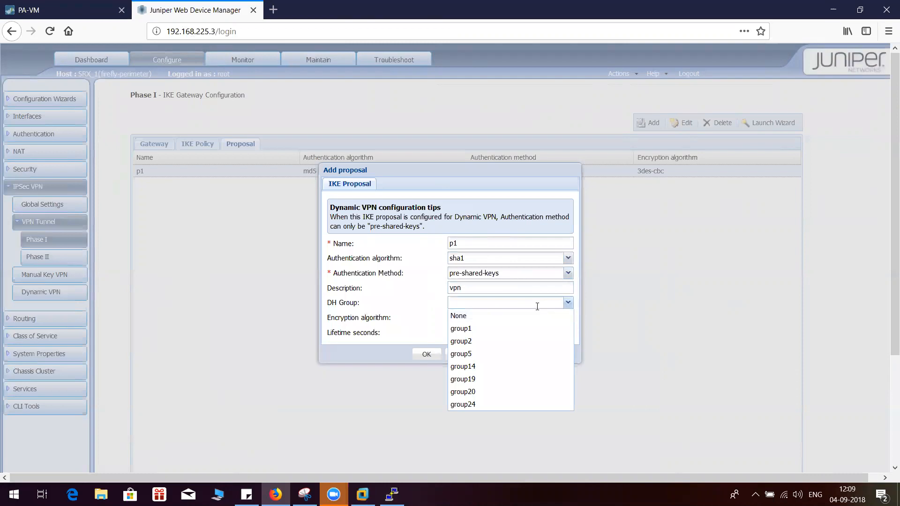
left_click(476, 341)
left_click(66, 3)
left_click(609, 170)
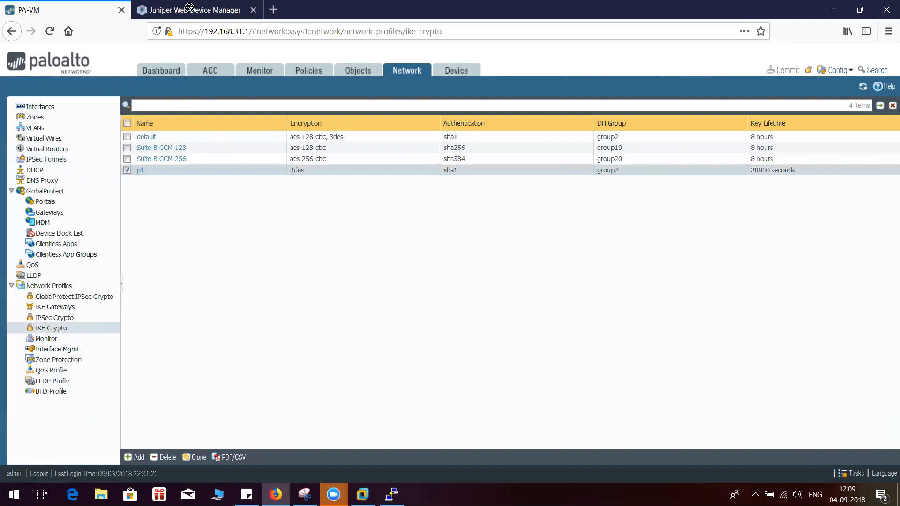
left_click(214, 12)
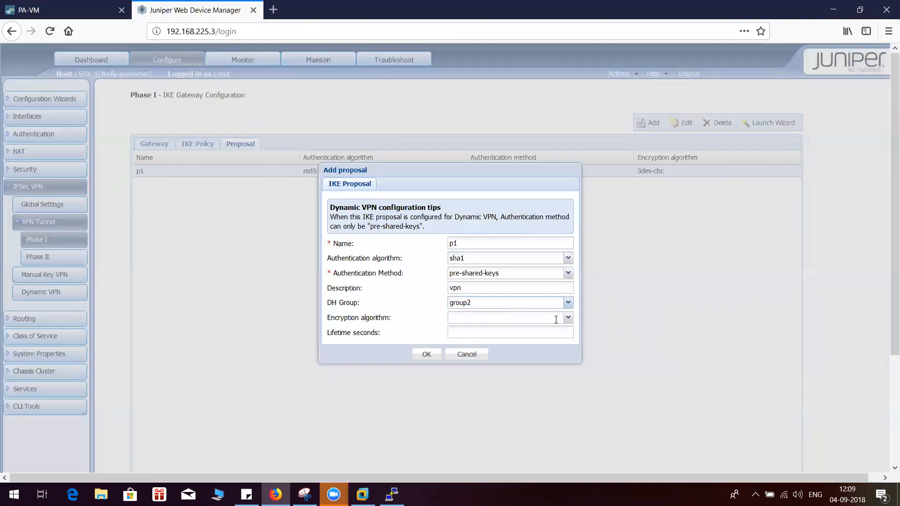
Set the proposal's encryption algorithm to 3des-cbc and its lifetime to 28800 seconds
left_click(568, 317)
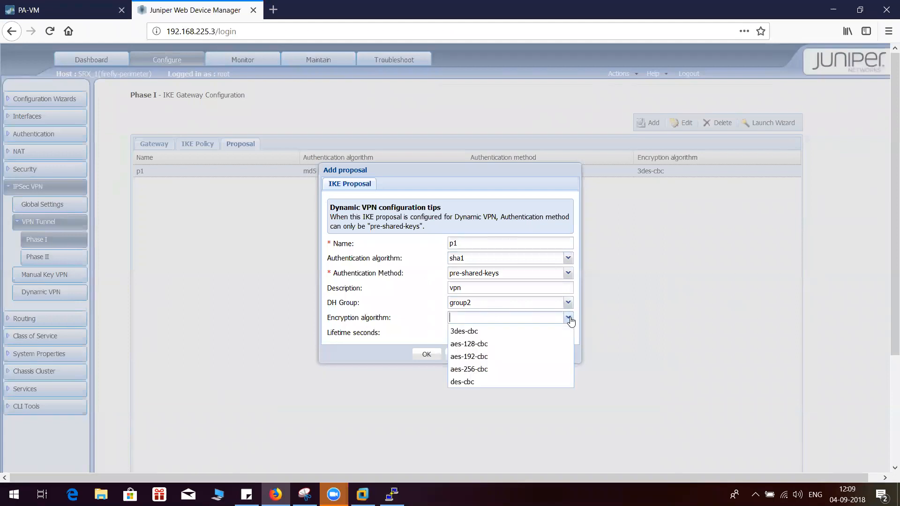
left_click(495, 337)
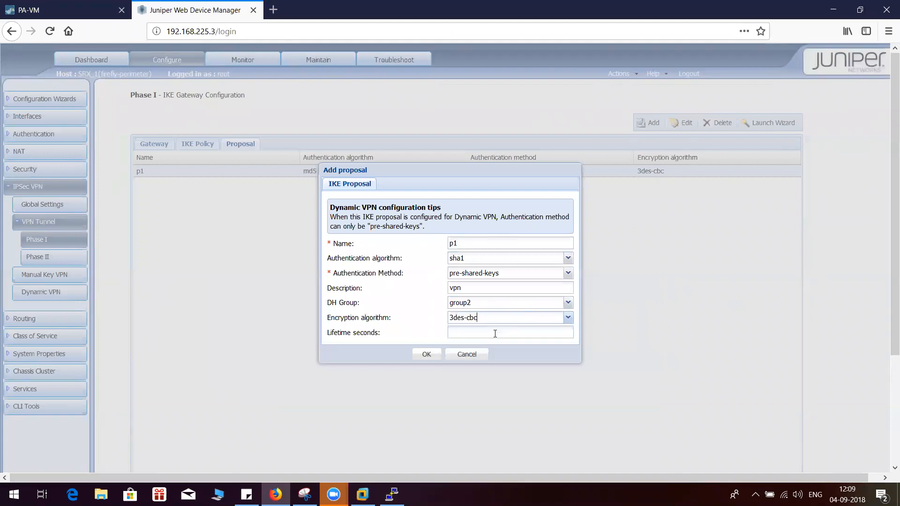
left_click(466, 335)
type("28800")
Compare the proposal's settings with the Palo Alto IKE crypto profile p1 and save the SRX proposal
left_click(91, 4)
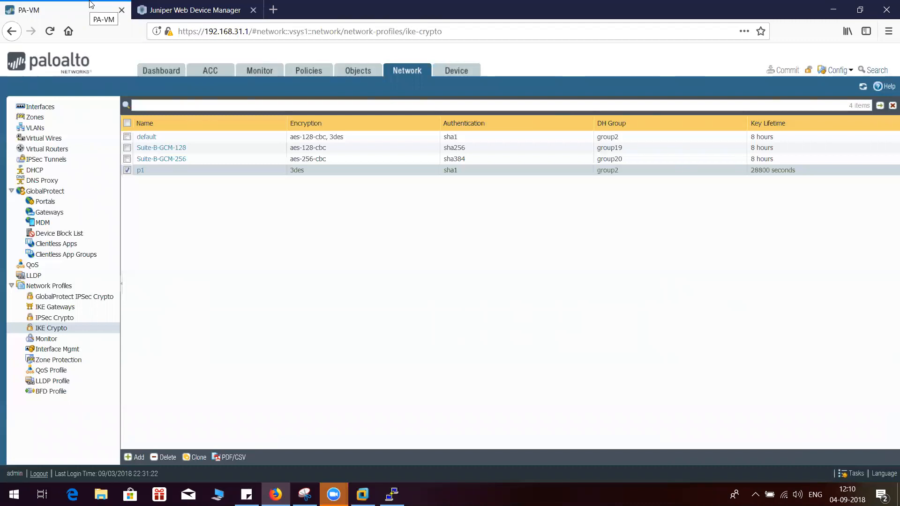
left_click(168, 5)
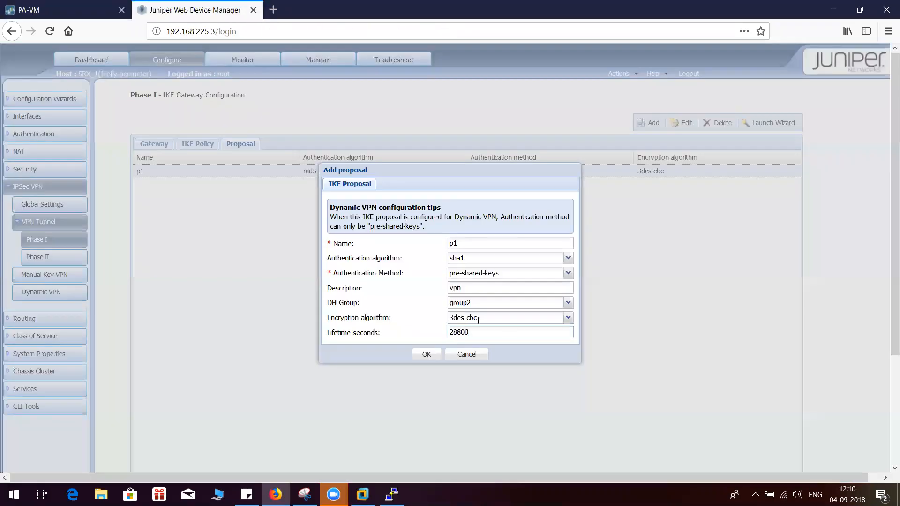
left_click(88, 4)
left_click(188, 10)
left_click(86, 4)
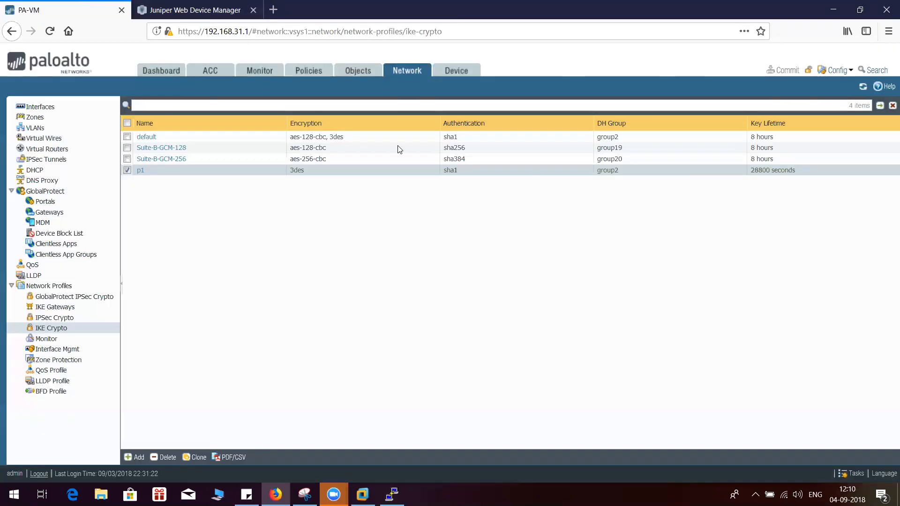
left_click(162, 5)
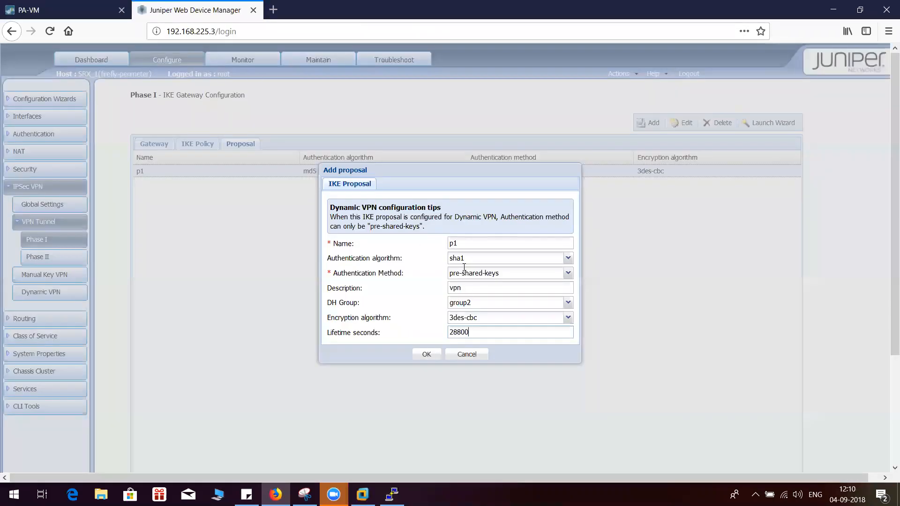
left_click(66, 10)
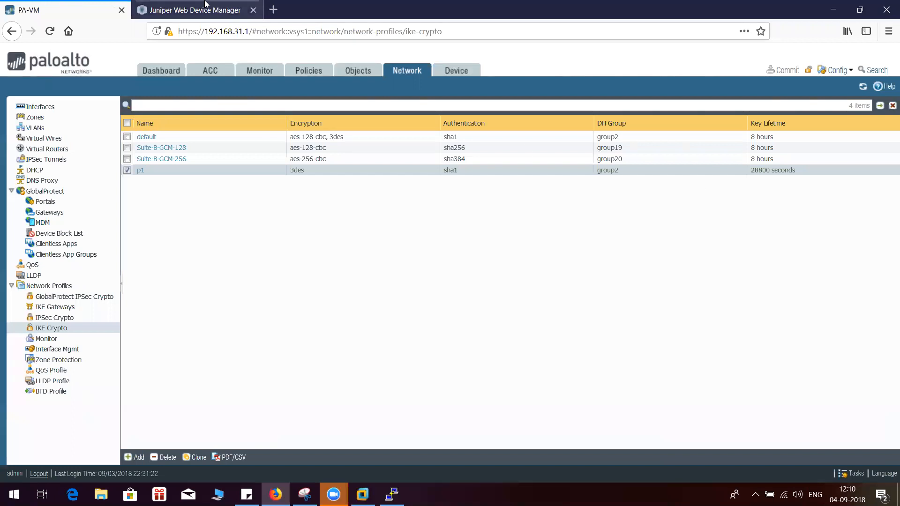
left_click(154, 8)
left_click(426, 354)
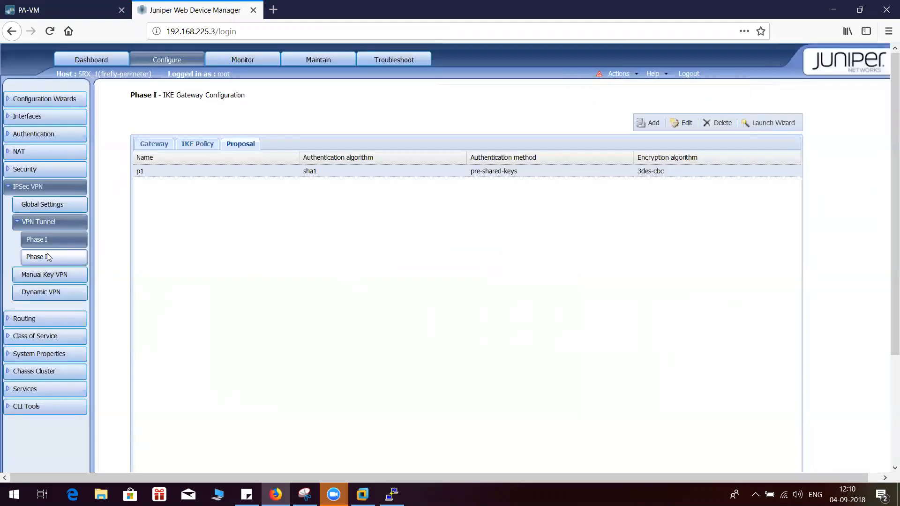
Start a new SRX IKE policy named phase1 with description phase1 and mode main
left_click(196, 145)
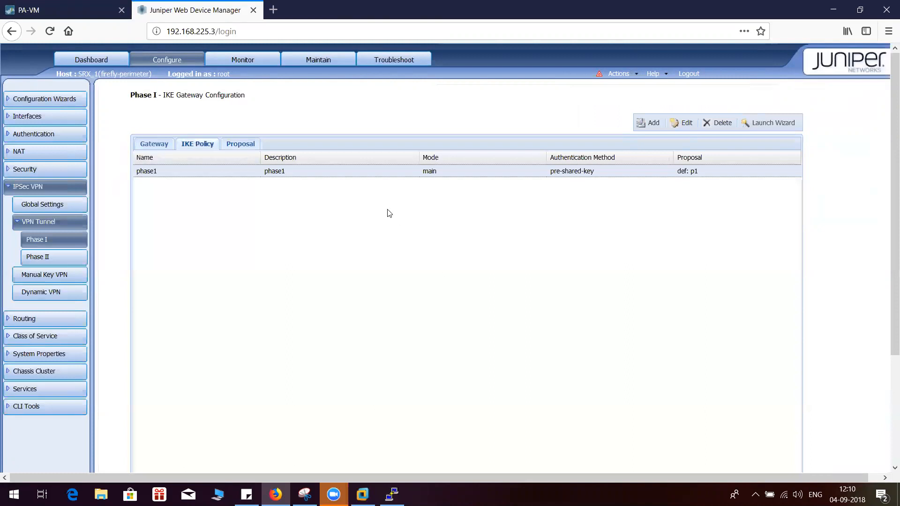
left_click(651, 121)
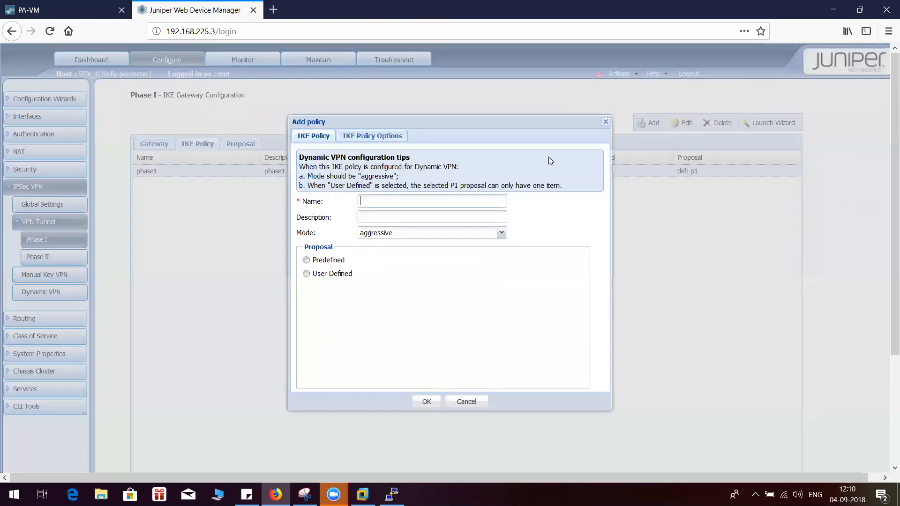
type("phase1")
left_click(501, 234)
left_click(422, 246)
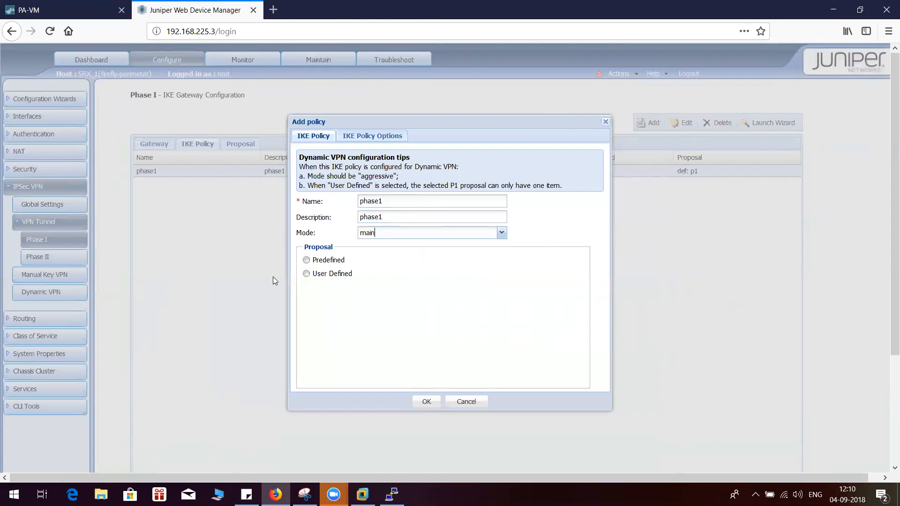
Set the policy to use a user-defined proposal and add p1 to its selected proposals
left_click(306, 274)
left_click(372, 305)
left_click(465, 320)
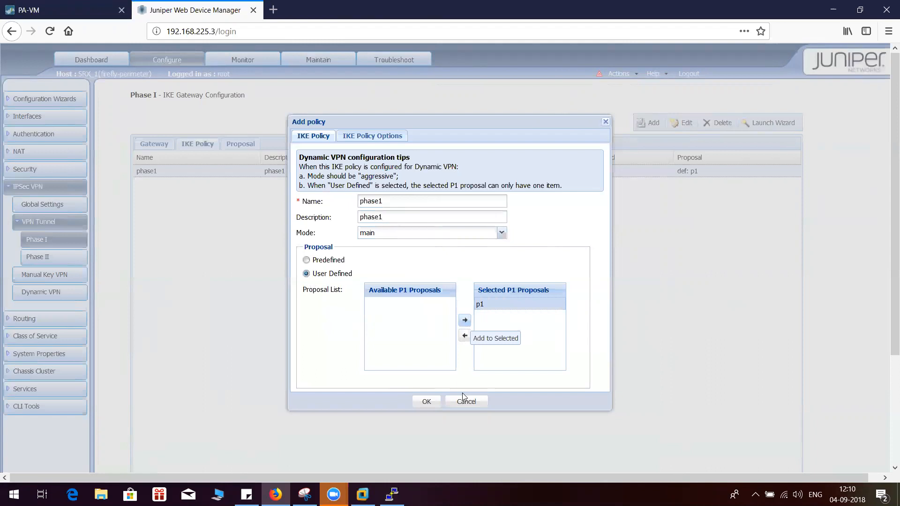
Check the Palo Alto IKE gateways list and enter the pre-shared key as ASCII text in the SRX policy options
left_click(382, 140)
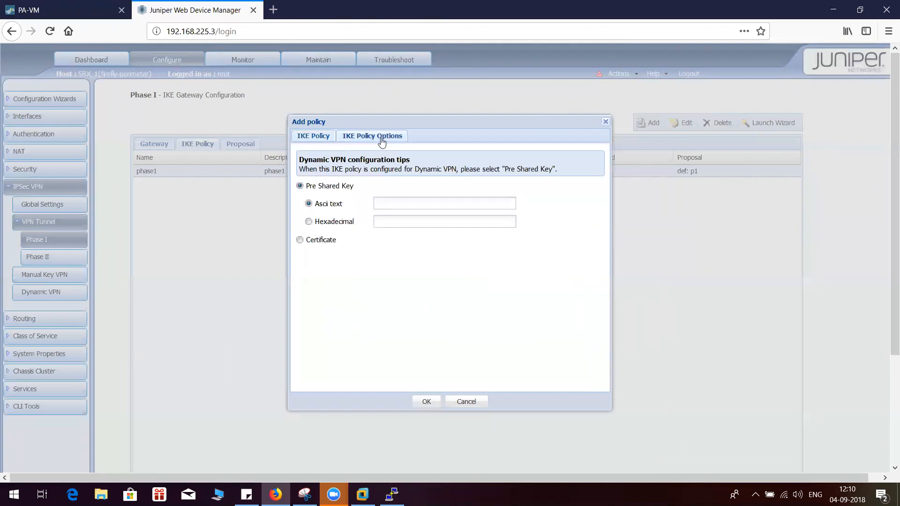
left_click(390, 205)
left_click(78, 10)
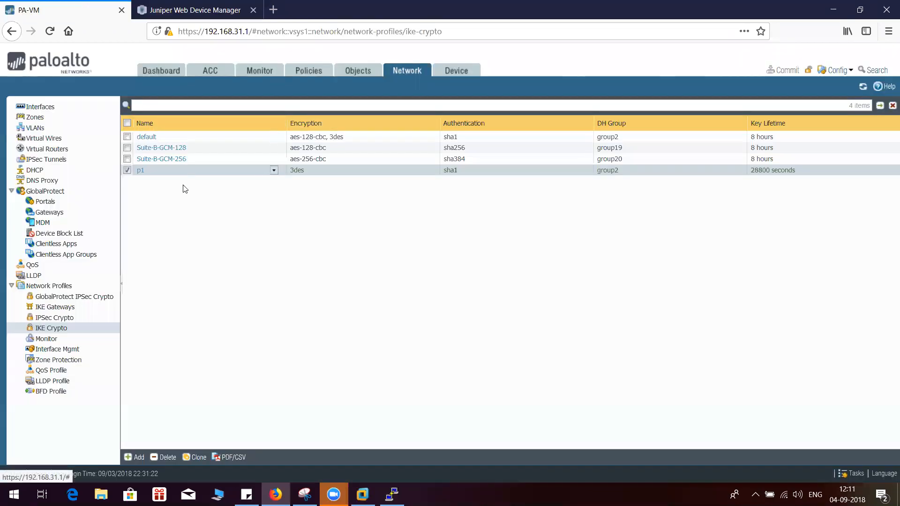
left_click(70, 310)
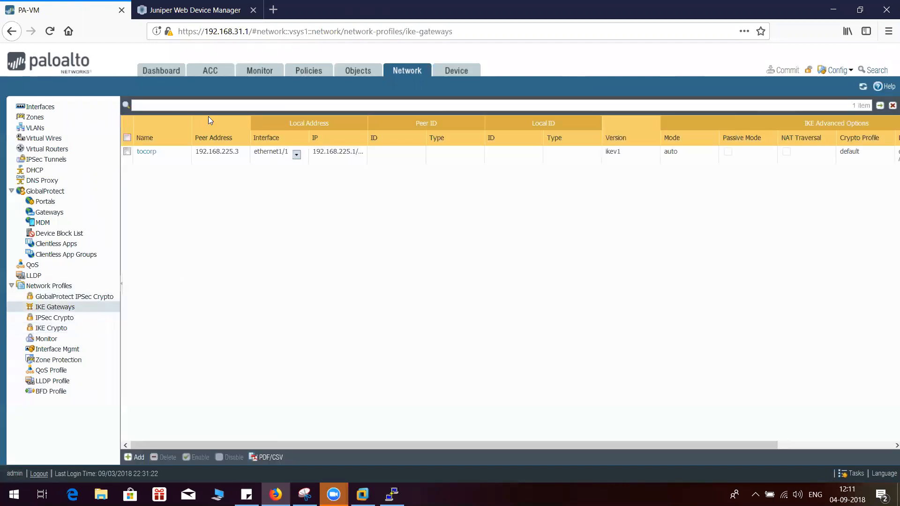
left_click(197, 4)
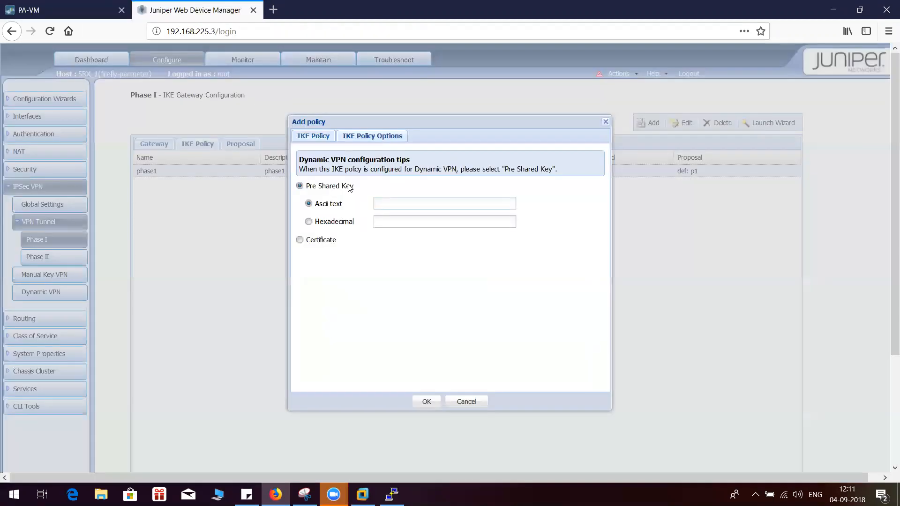
left_click(408, 207)
type("netscreen")
Review the phase1 policy's proposal and pre-shared key settings and save the policy
left_click(324, 139)
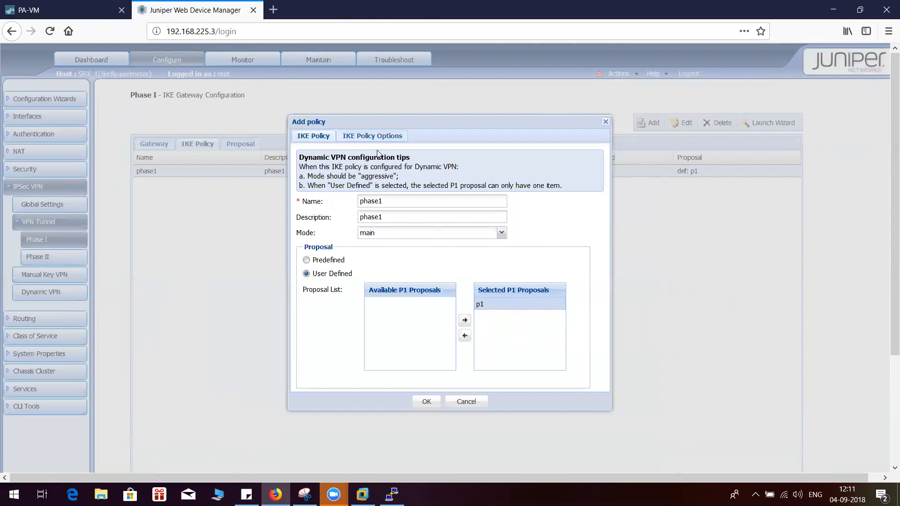
left_click(375, 136)
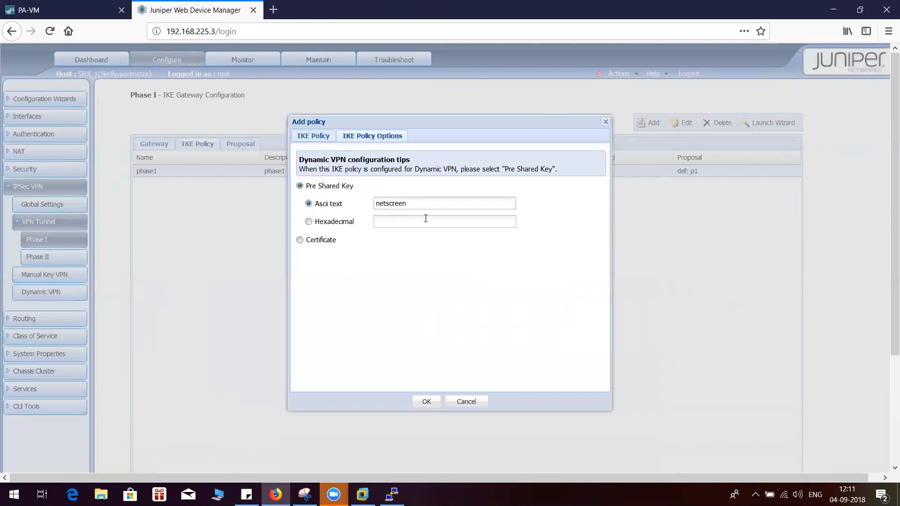
left_click(317, 136)
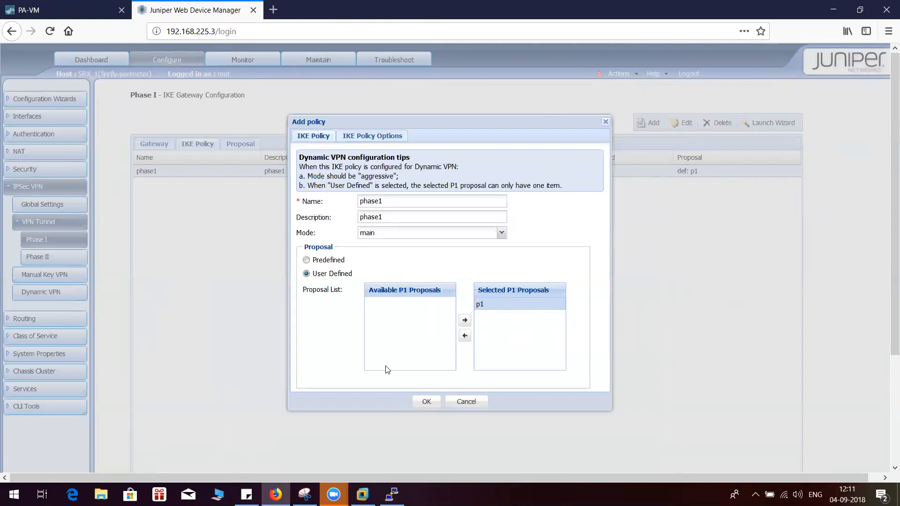
left_click(424, 402)
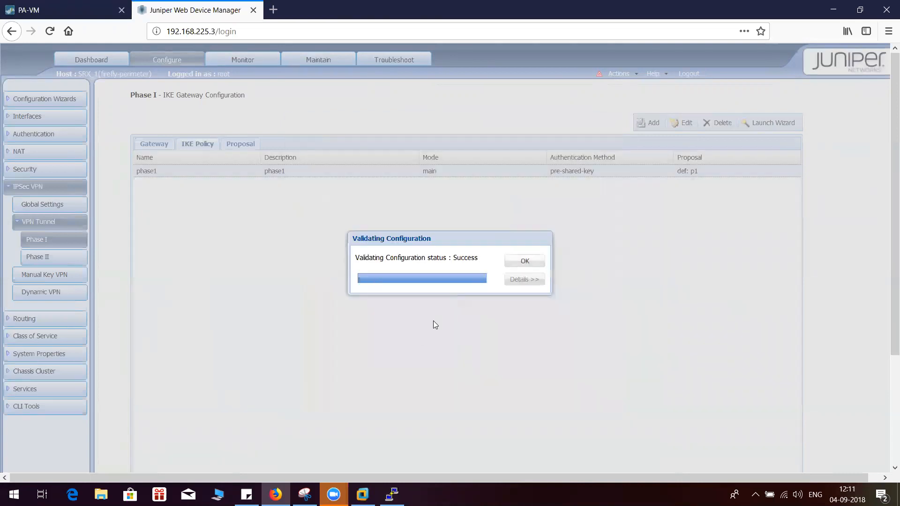
left_click(524, 262)
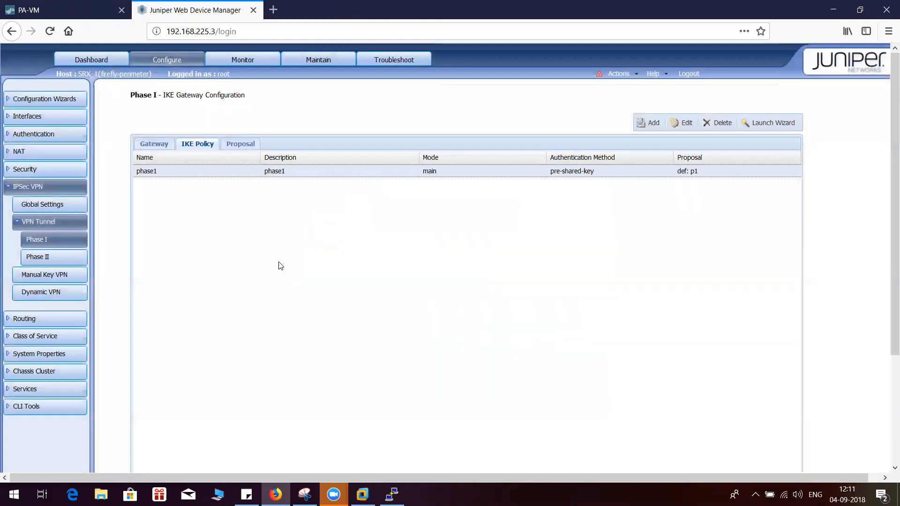
Start a new IKE gateway named tocorp with policy phase1, external interface ge-0/0/0.0 and IKE version v1-only
left_click(159, 145)
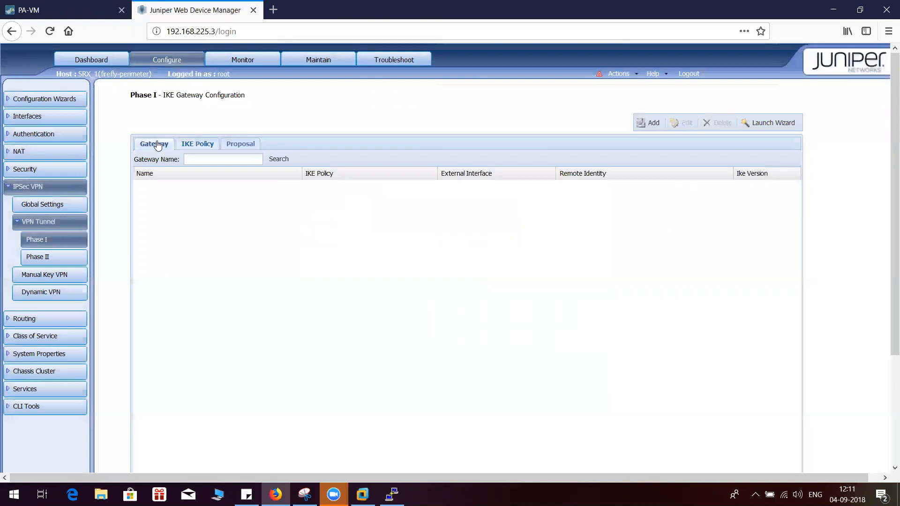
left_click(641, 128)
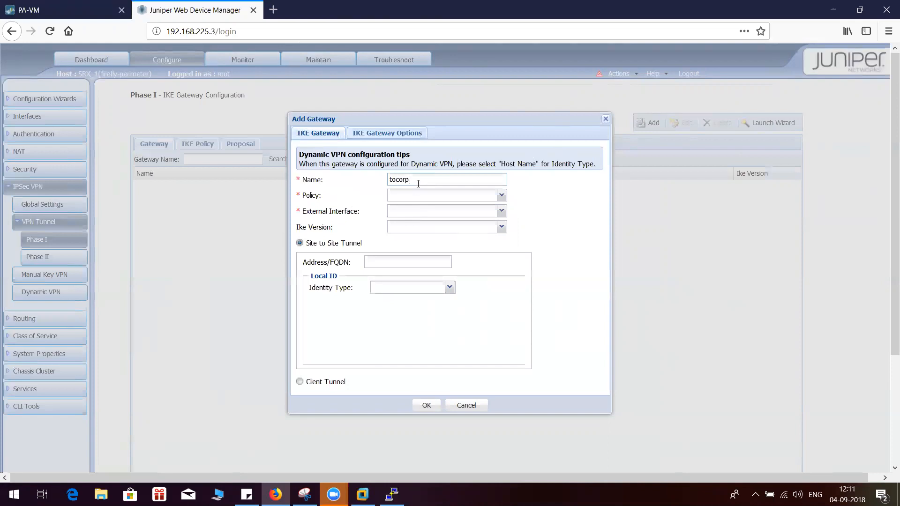
left_click(501, 195)
left_click(434, 210)
left_click(501, 211)
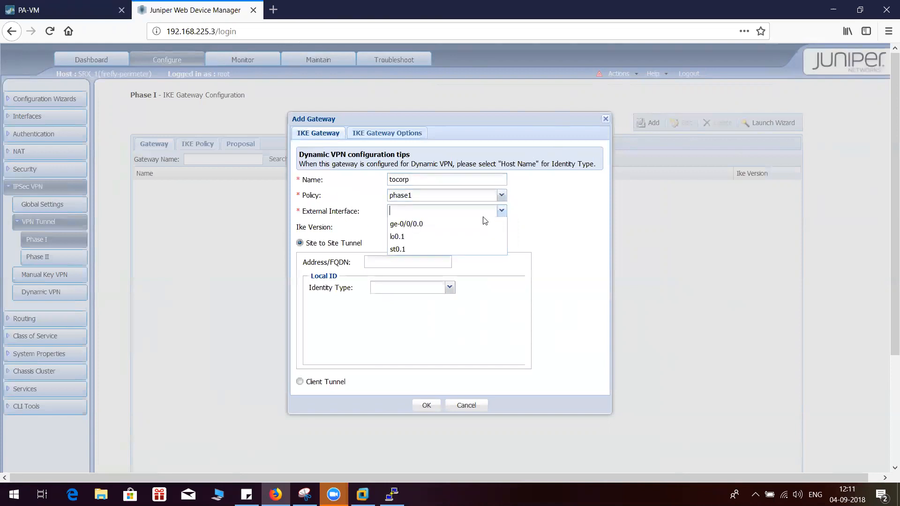
left_click(444, 225)
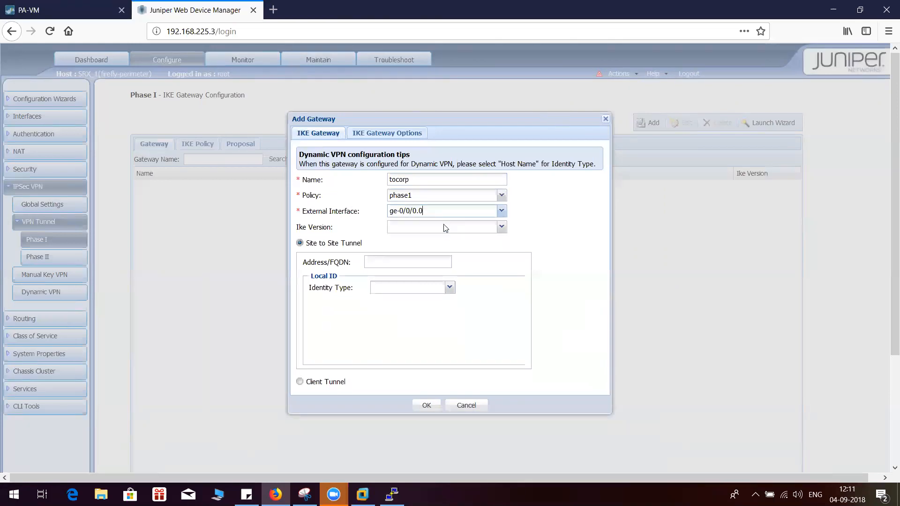
left_click(502, 227)
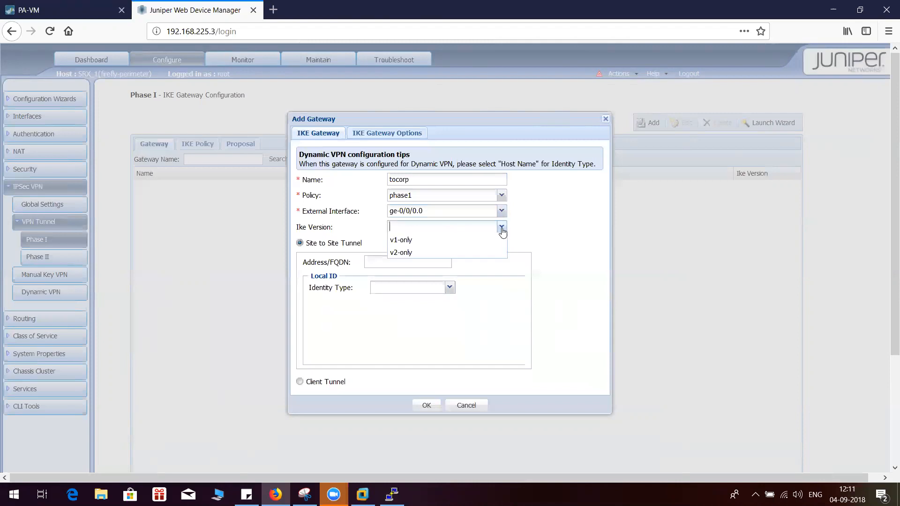
left_click(413, 240)
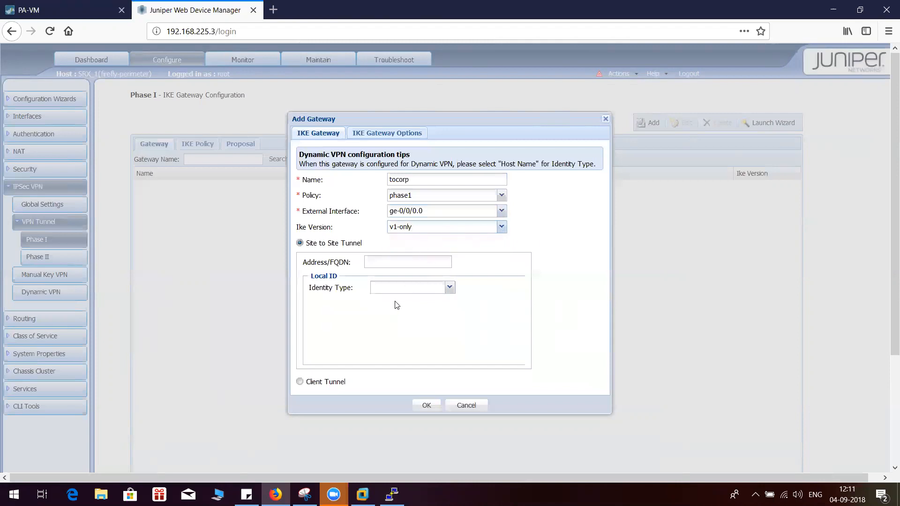
Examine the gateway's local identity types, XAuth options and Client Tunnel settings, returning to Site to Site Tunnel
left_click(451, 289)
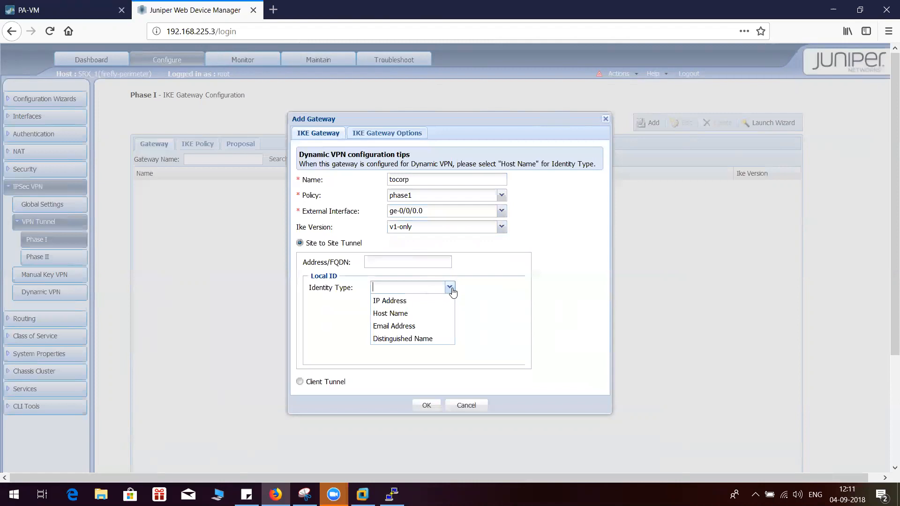
left_click(451, 289)
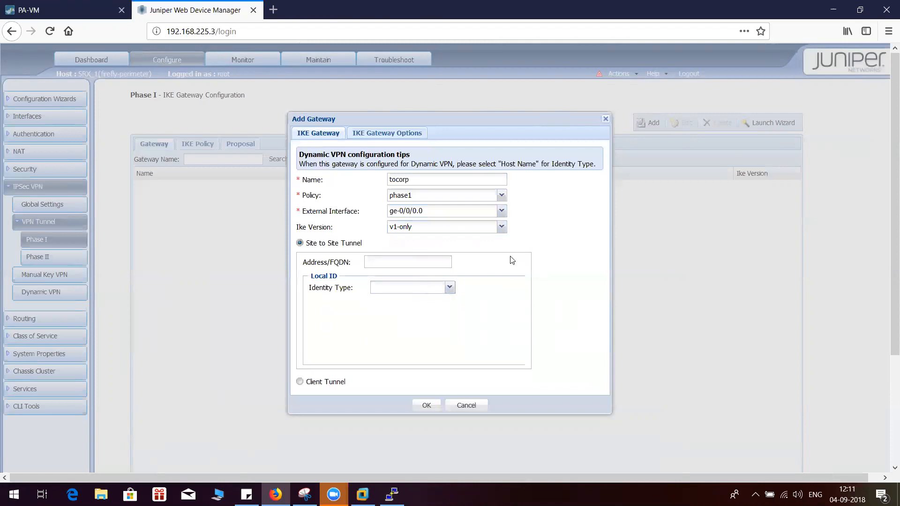
left_click(376, 136)
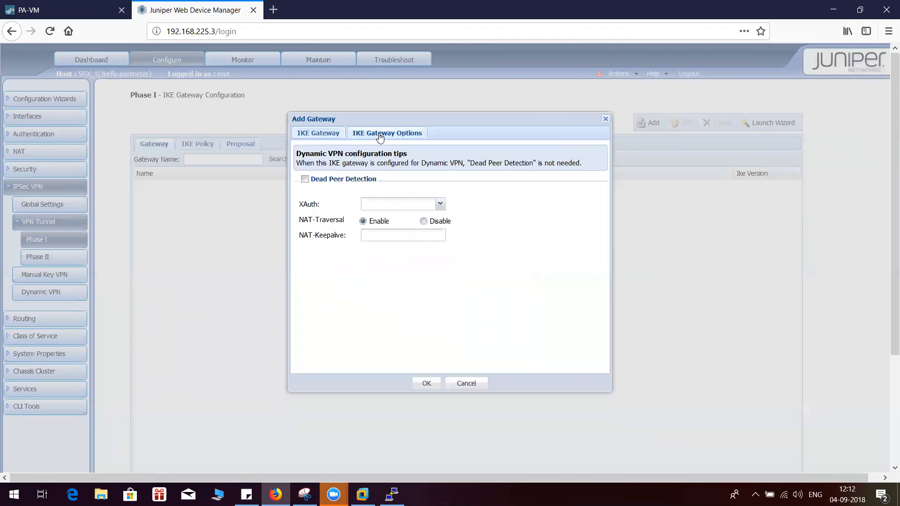
left_click(440, 204)
left_click(315, 135)
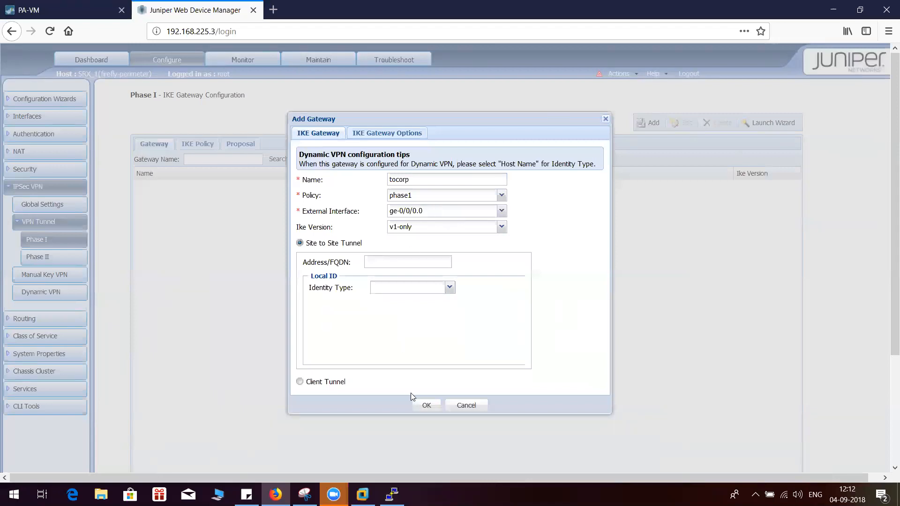
left_click(301, 382)
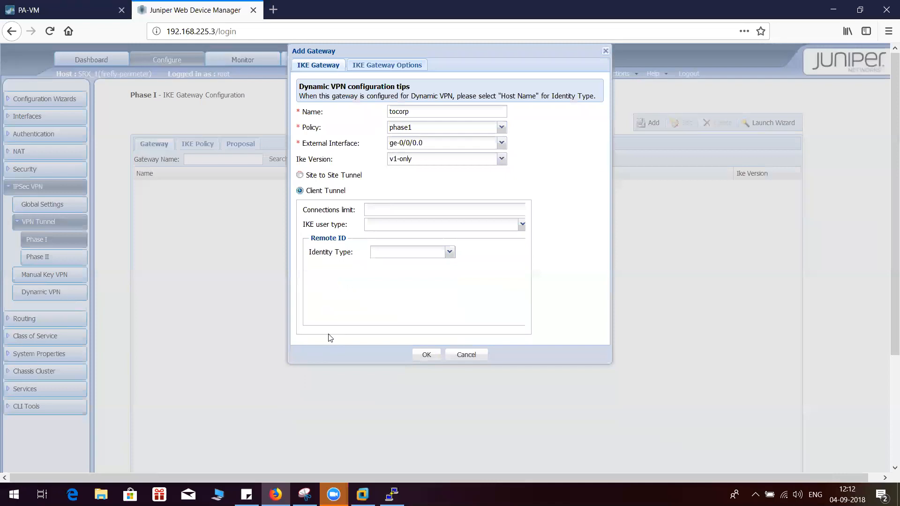
left_click(300, 176)
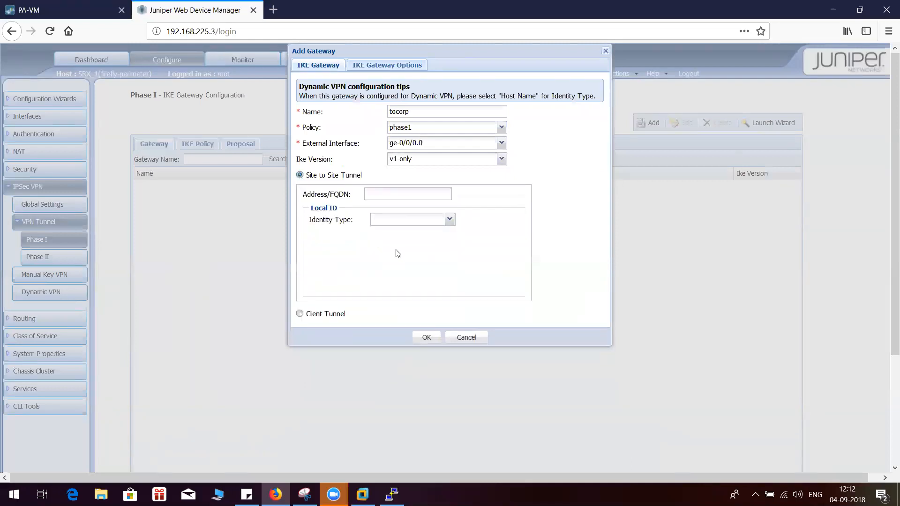
Set the gateway's peer address to 192.168.225.1 and check it against the Palo Alto eth1/1 address in the Snipping Tool topology diagram
left_click(425, 338)
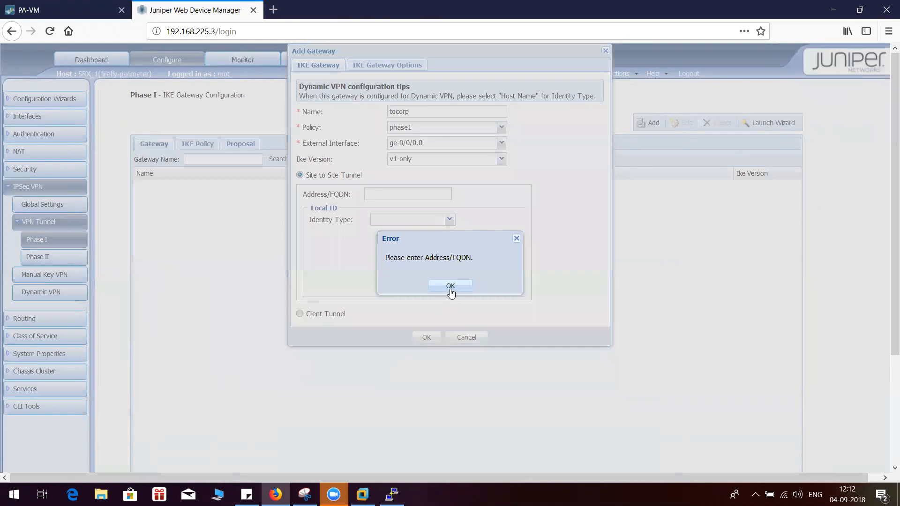
left_click(450, 287)
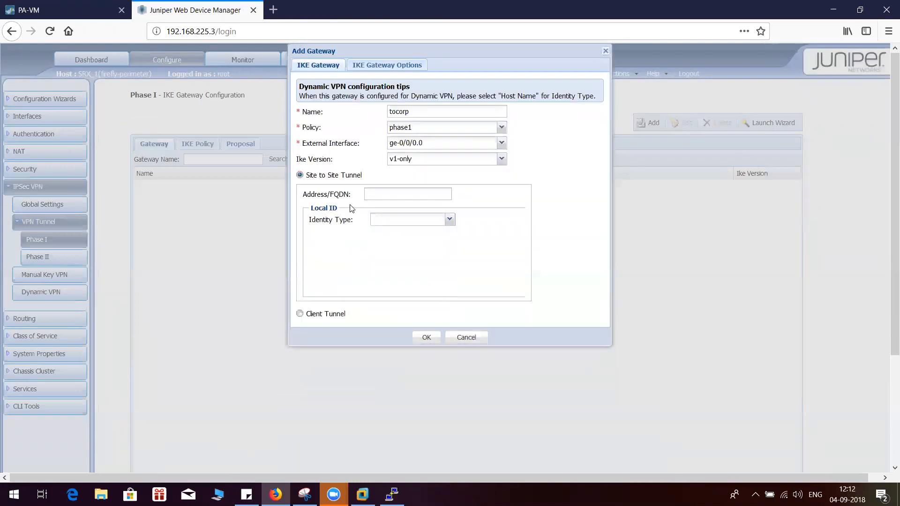
type("192.168.225.1")
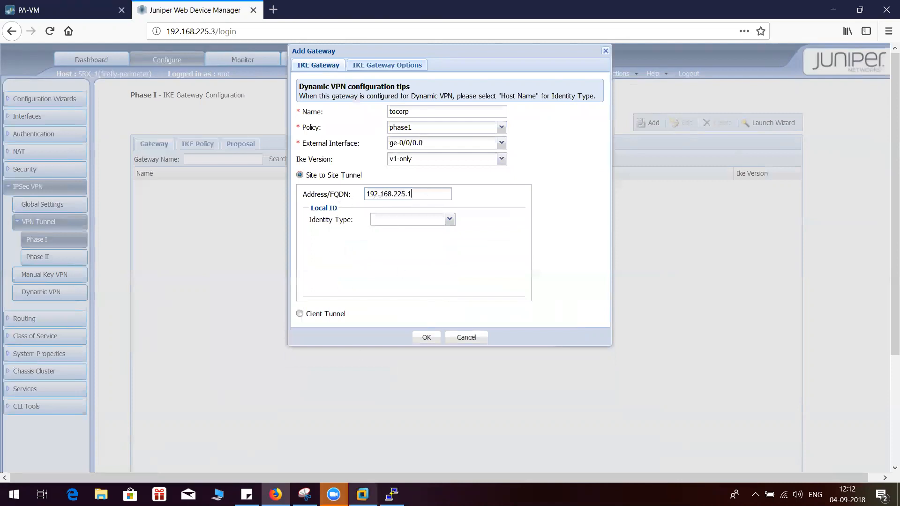
left_click(305, 494)
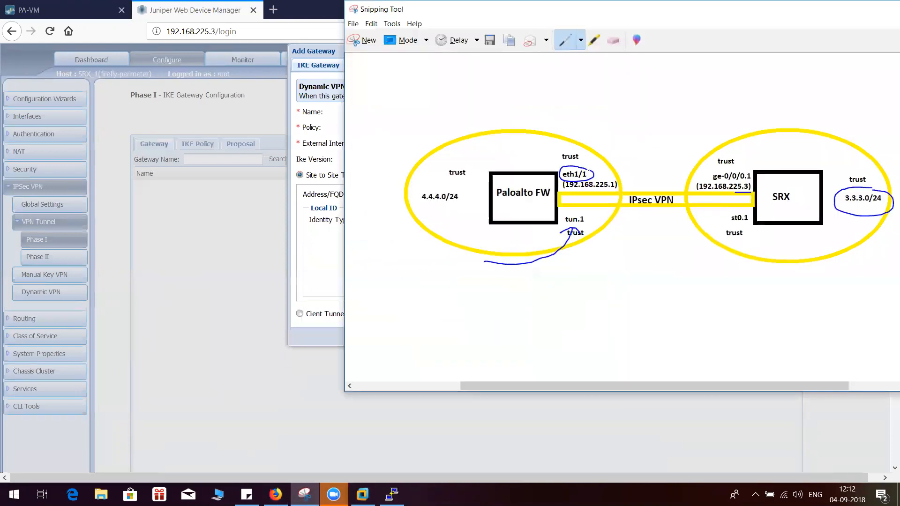
mouse_move(608, 178)
left_mouse_down()
mouse_move(562, 180)
mouse_move(570, 196)
mouse_move(625, 187)
mouse_move(609, 179)
left_mouse_up()
left_click(314, 291)
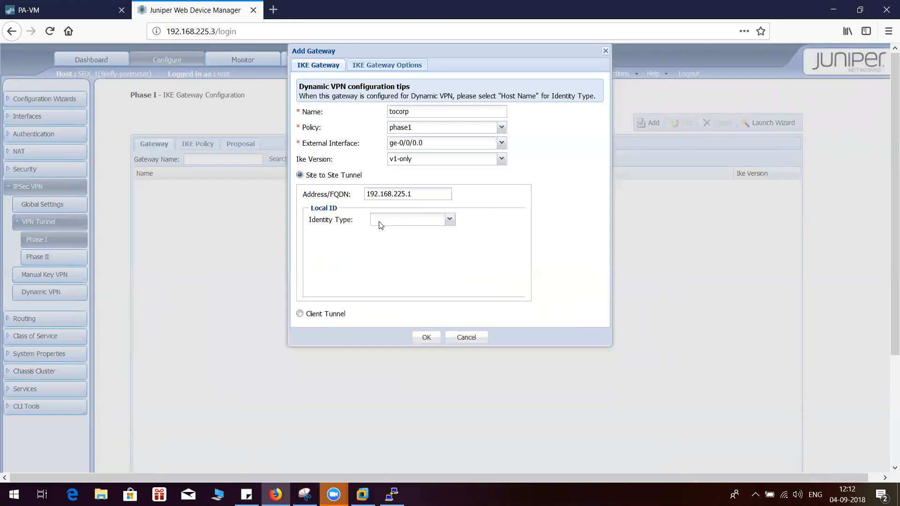
Leave the Local ID identity type empty and save the tocorp gateway
left_click(449, 220)
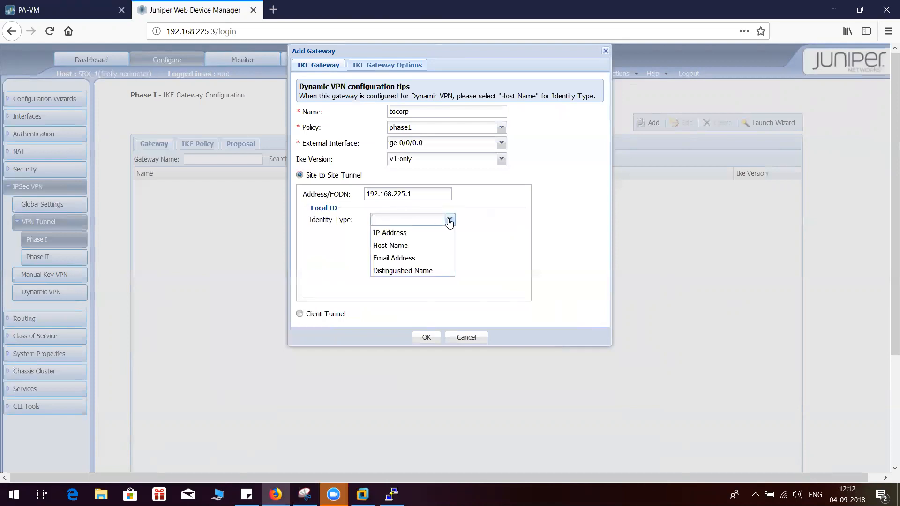
left_click(449, 220)
left_click(426, 337)
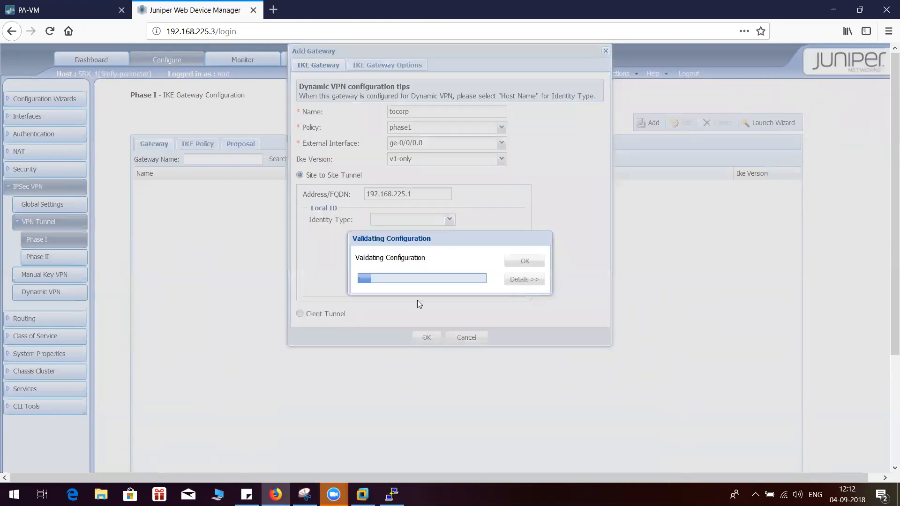
left_click(516, 265)
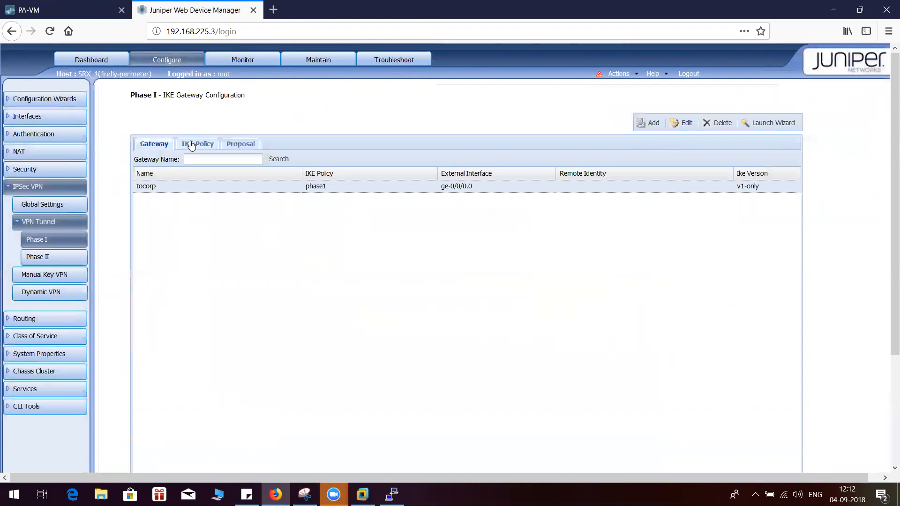
Review the configured Phase I proposal, IKE policy and gateway entries
left_click(251, 145)
left_click(205, 146)
left_click(153, 146)
left_click(232, 146)
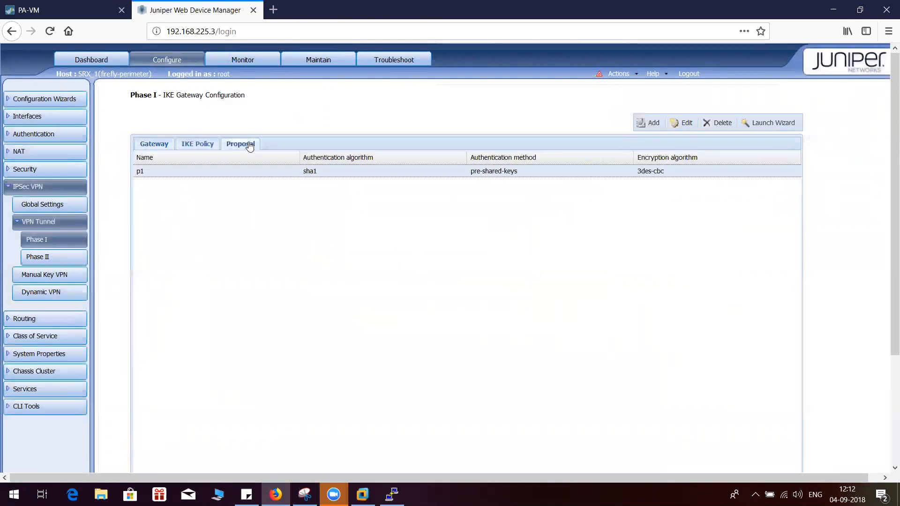
left_click(198, 149)
left_click(170, 148)
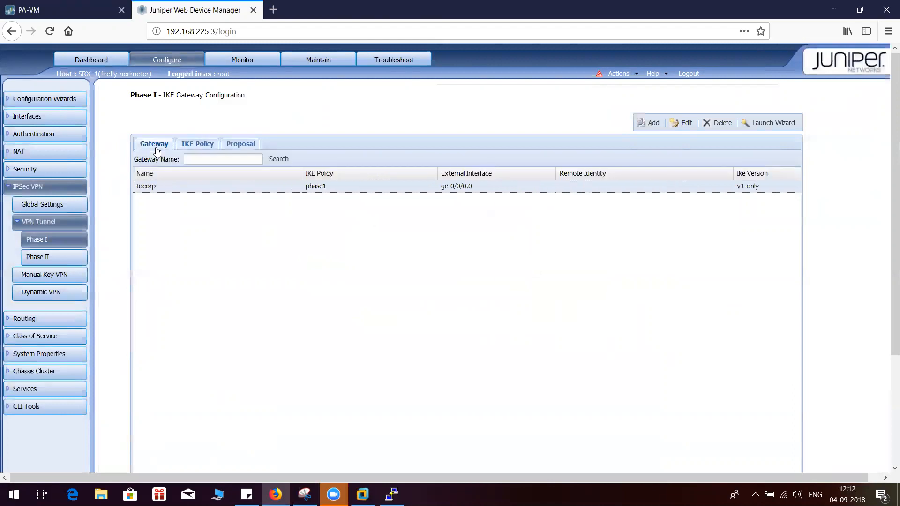
Compare the SRX Phase II proposal and IPSec policy entries with the Palo Alto p2 IPSec Crypto profile
left_click(40, 256)
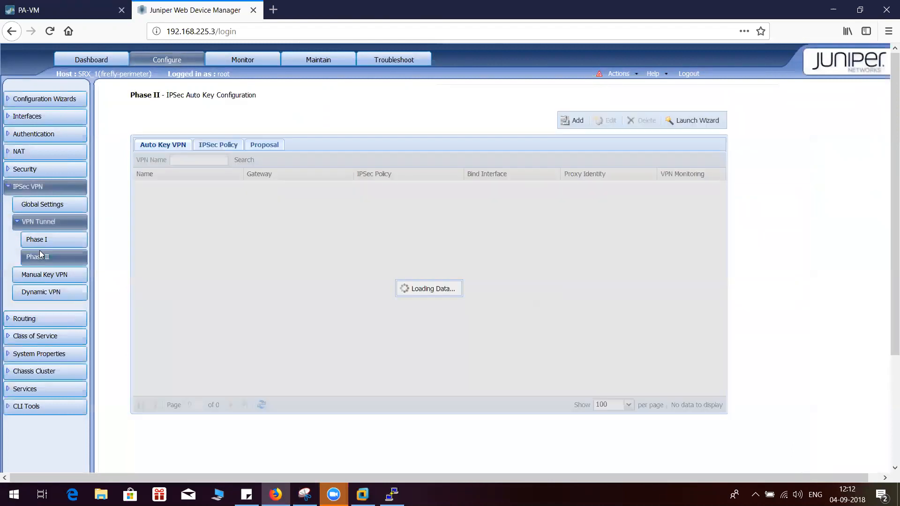
left_click(265, 146)
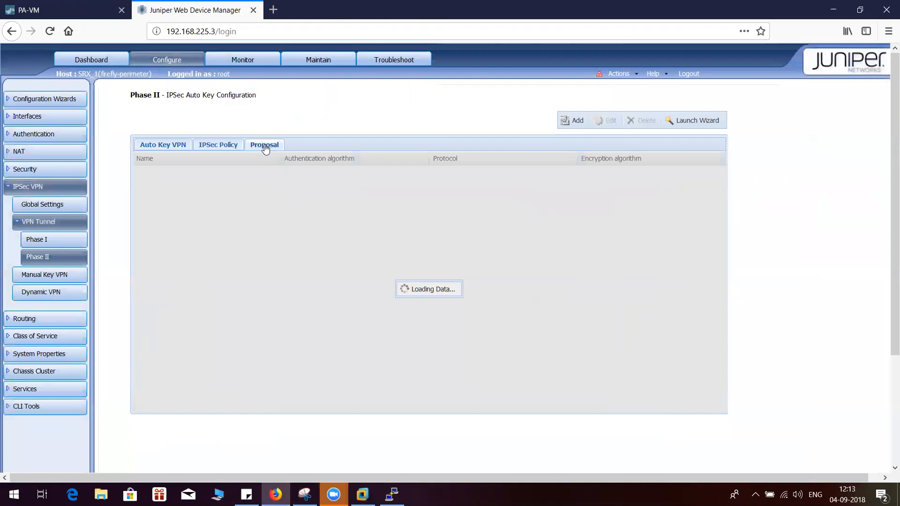
left_click(65, 5)
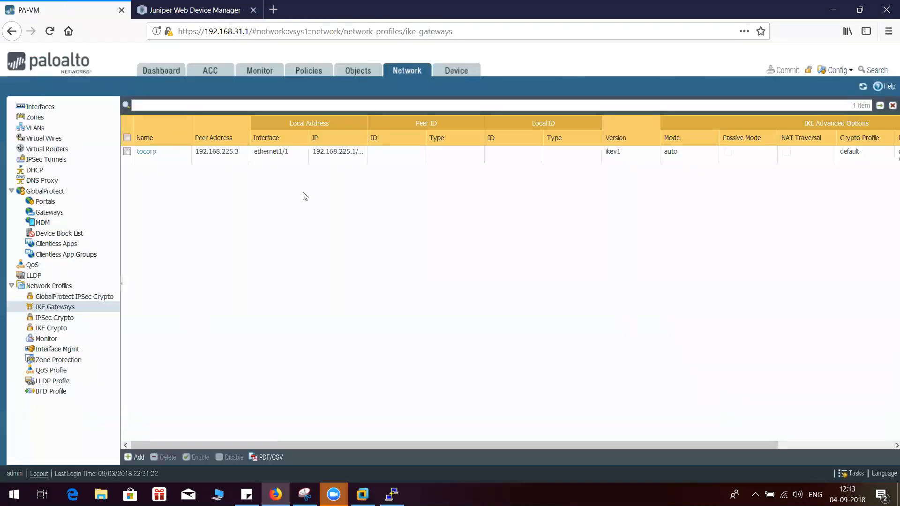
left_click(68, 318)
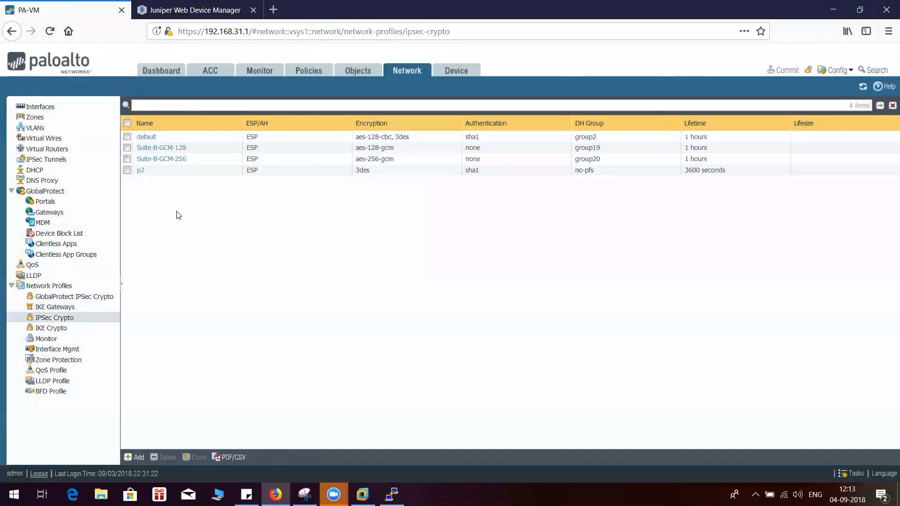
left_click(203, 17)
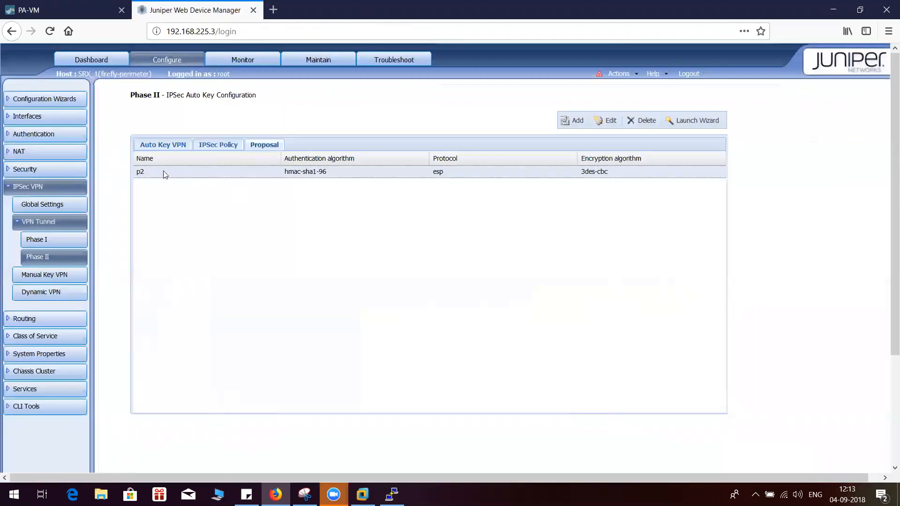
left_click(214, 150)
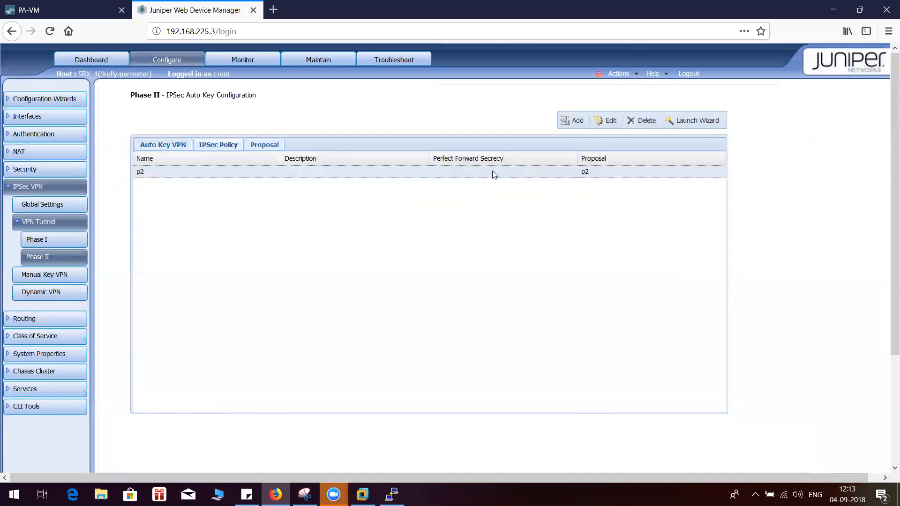
Open the SRX p2 Phase II proposal for editing and compare its settings with the Palo Alto p2 IPSec Crypto profile
left_click(616, 120)
left_click(81, 4)
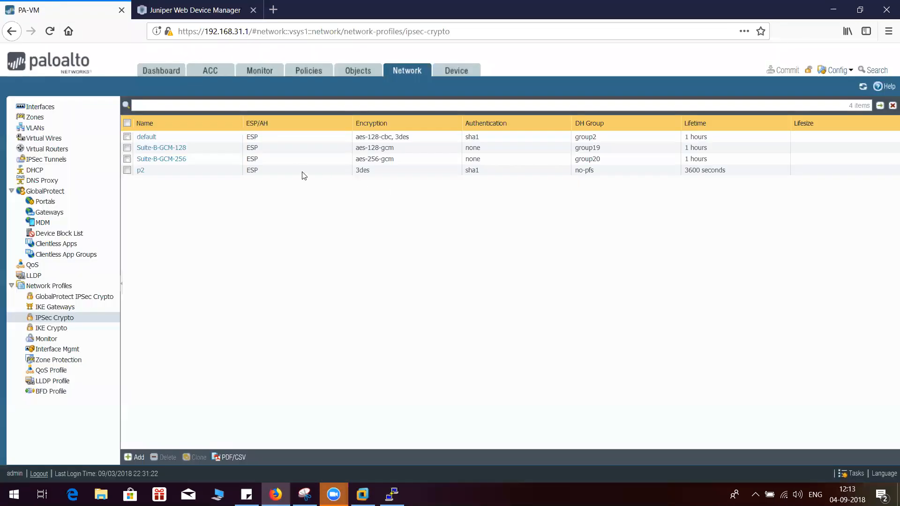
left_click(190, 6)
left_click(430, 252)
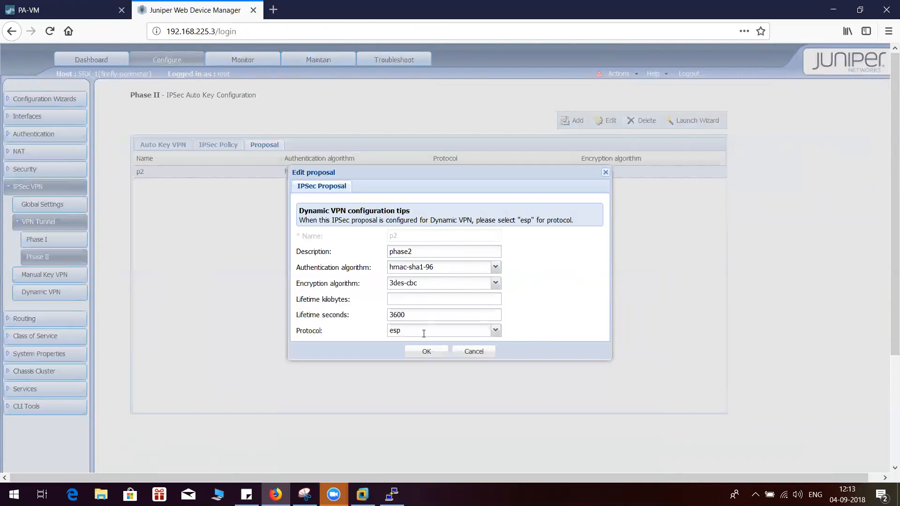
left_click(101, 6)
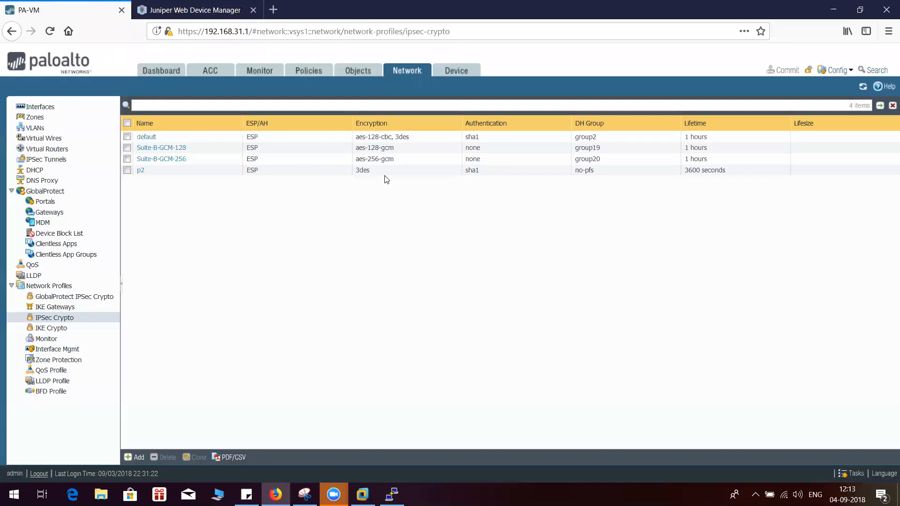
left_click(170, 6)
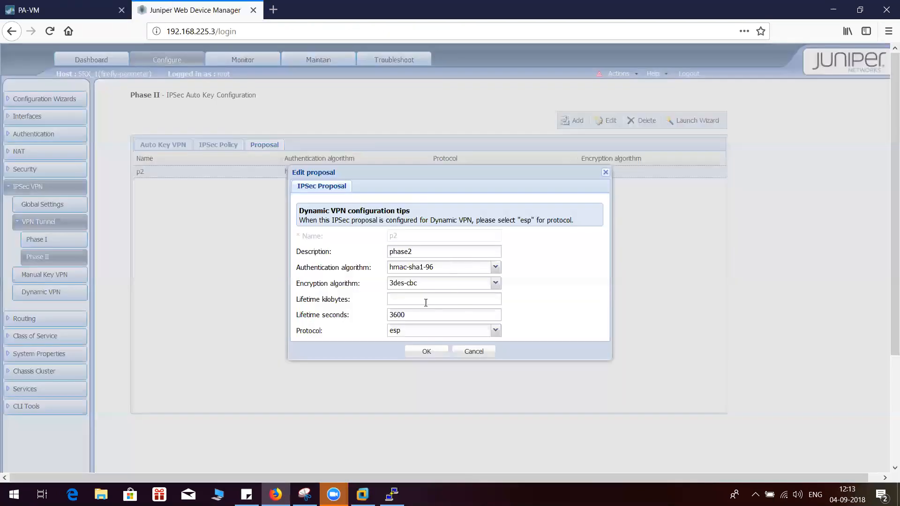
Examine the p2 proposal's authentication and encryption algorithm options against the Palo Alto profile, and close the proposal without saving
left_click(495, 267)
left_click(459, 293)
left_click(73, 7)
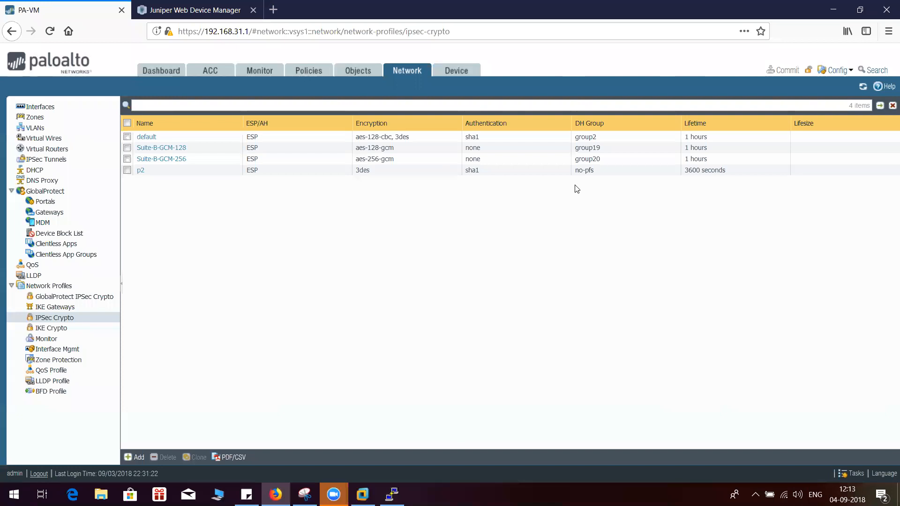
left_click(208, 6)
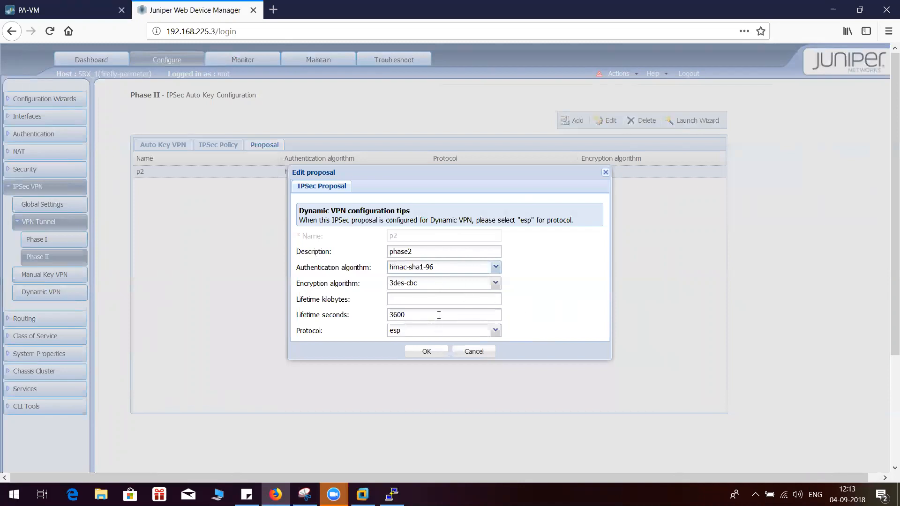
left_click(496, 267)
left_click(495, 267)
left_click(494, 283)
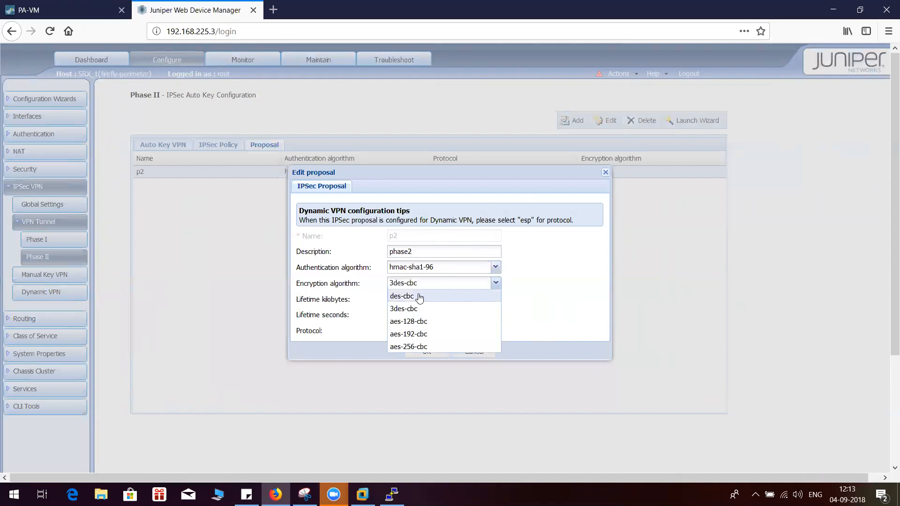
left_click(594, 308)
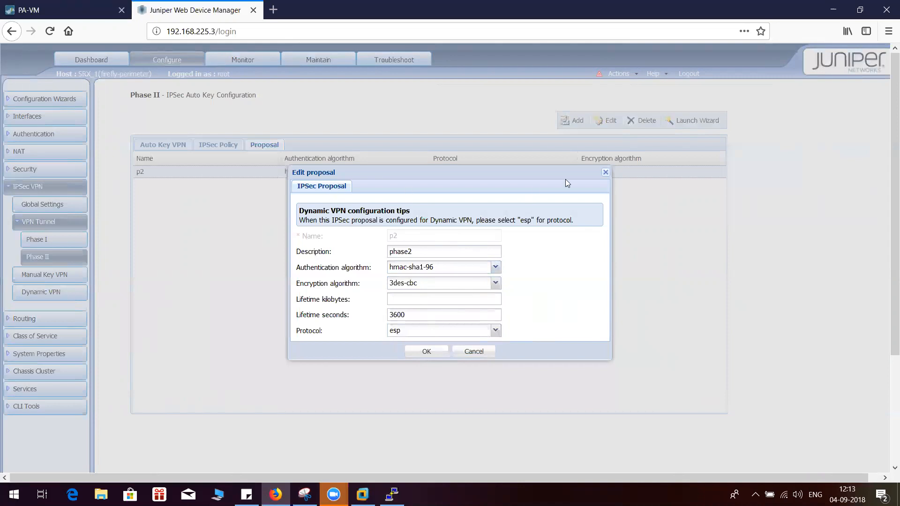
left_click(605, 173)
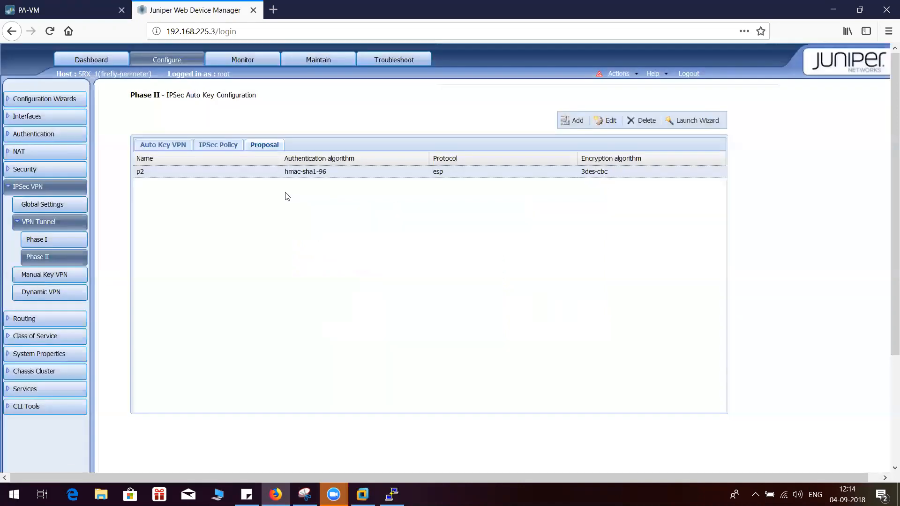
Delete the existing p2 proposal from the SRX Phase II configuration
left_click(645, 123)
left_click(427, 285)
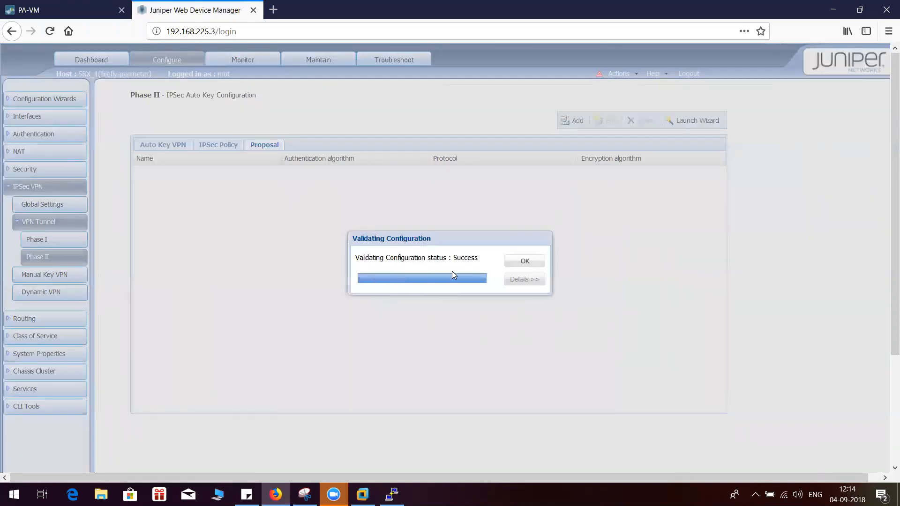
left_click(521, 268)
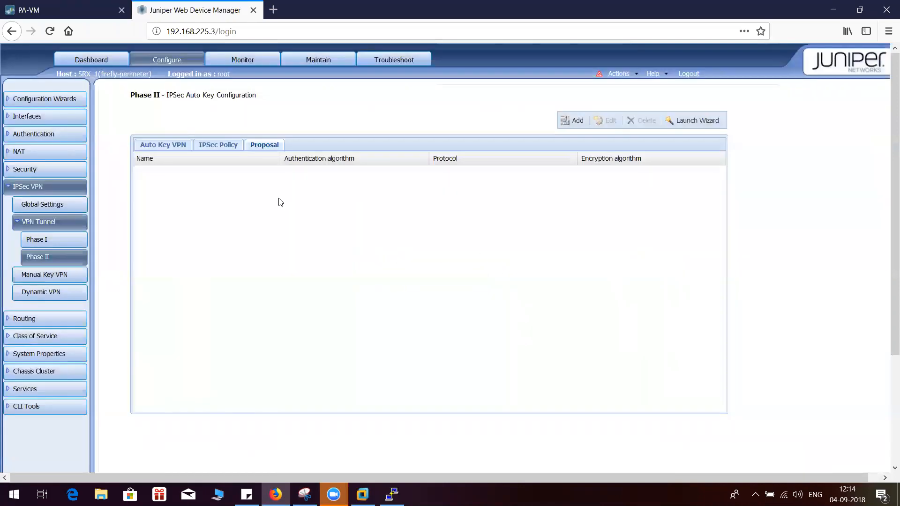
Add a Phase II proposal p2 with description phase2, hmac-sha1-96 authentication, 3des-cbc encryption, a lifetime of 3600 seconds and esp protocol
left_click(575, 120)
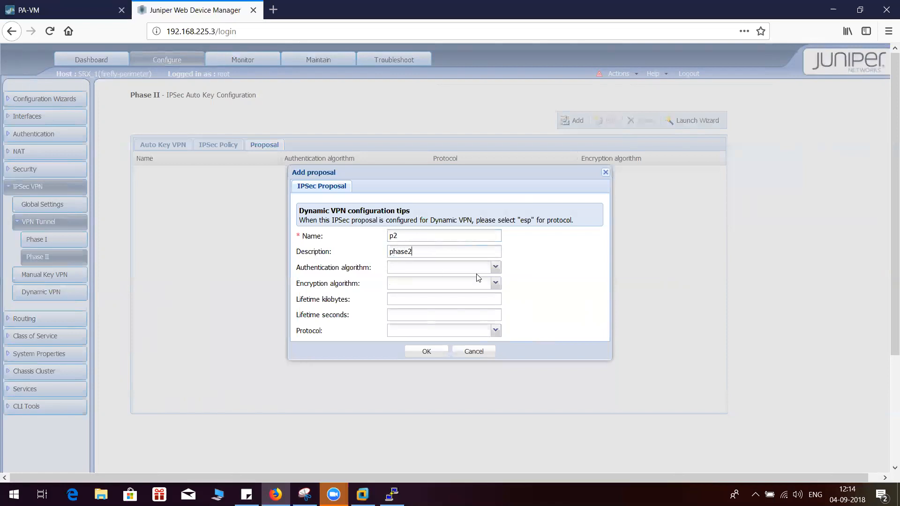
left_click(495, 267)
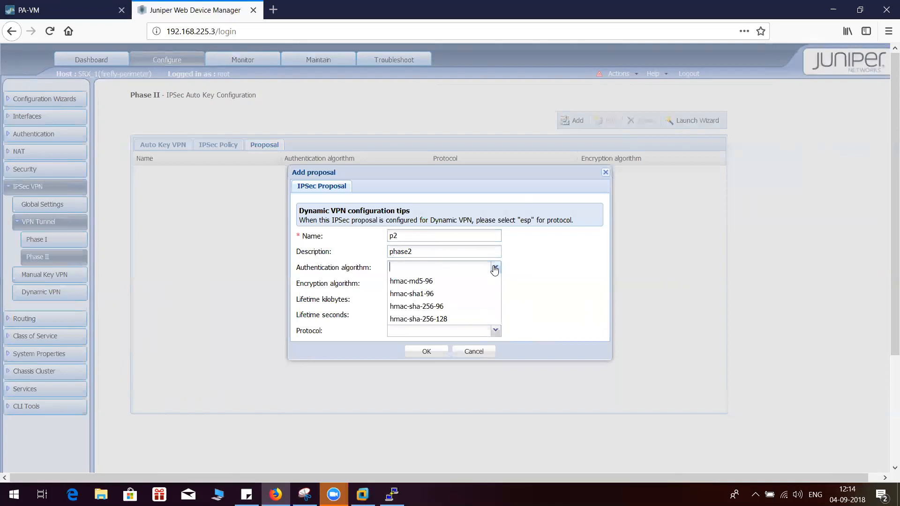
left_click(420, 294)
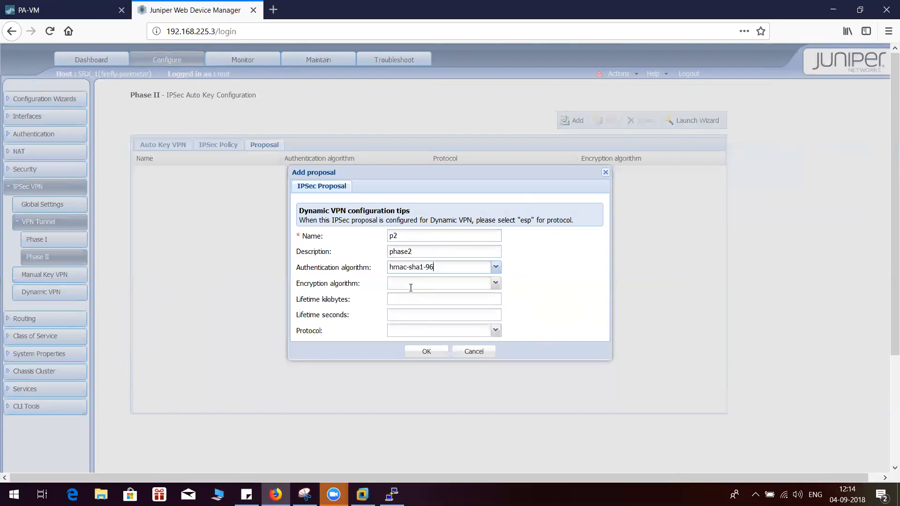
left_click(496, 283)
left_click(419, 309)
left_click(495, 331)
left_click(424, 358)
left_click(431, 352)
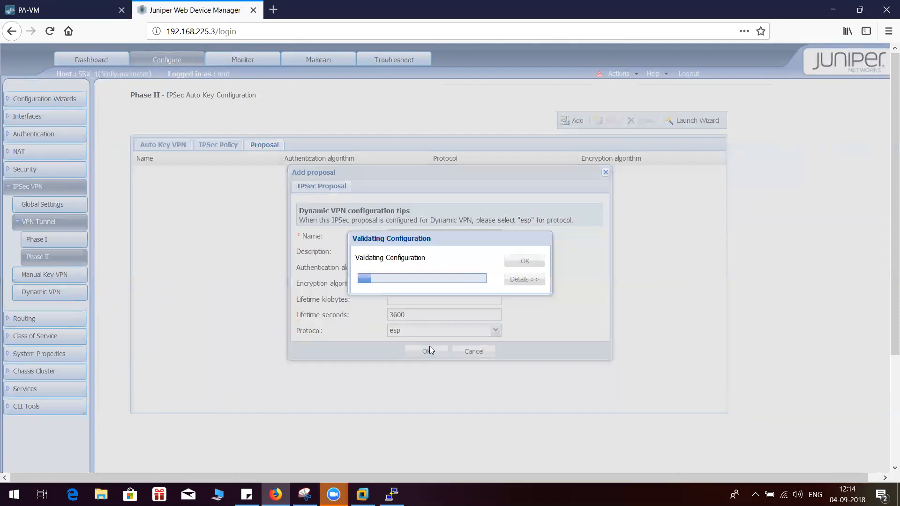
left_click(510, 263)
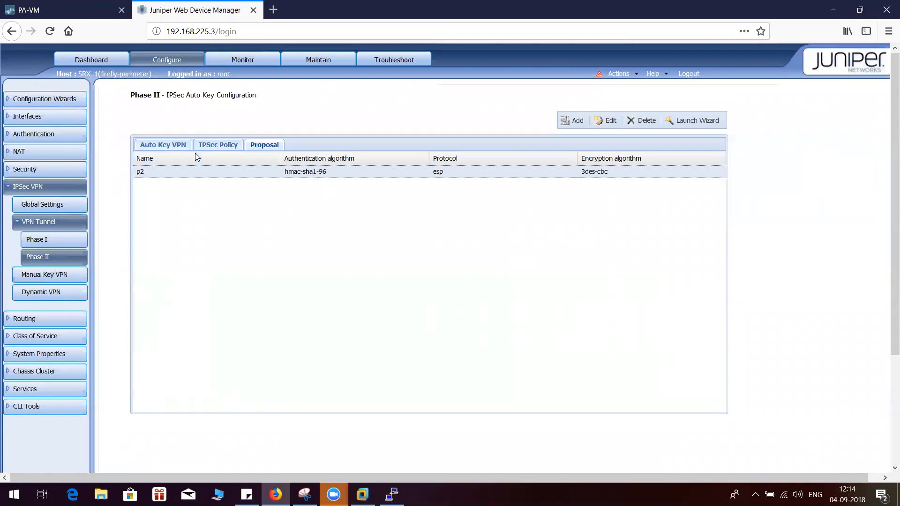
Check the new p2 proposal's lifetime and protocol against the Palo Alto p2 profile and save the proposal again
left_click(72, 7)
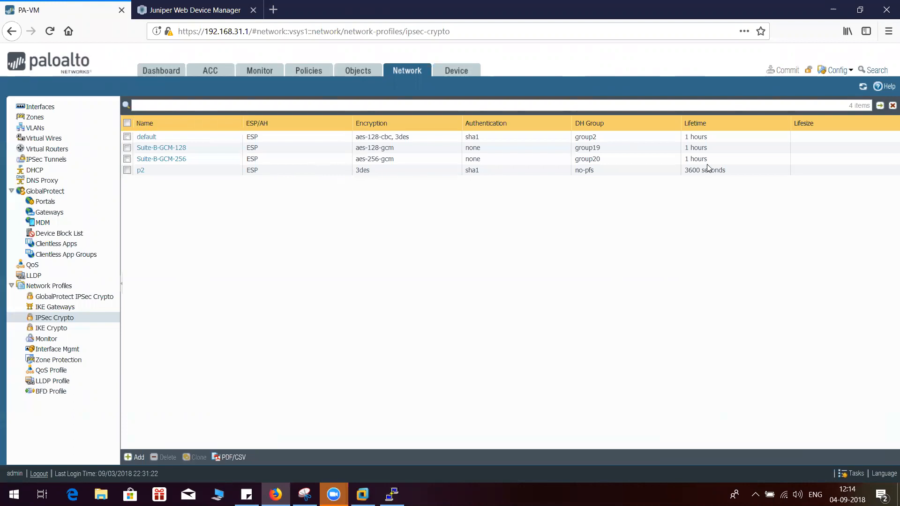
left_click(195, 6)
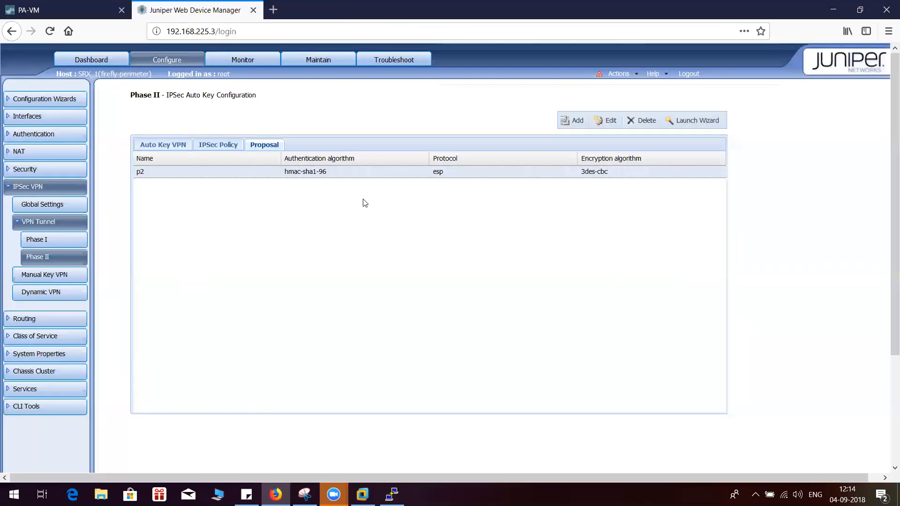
left_click(609, 121)
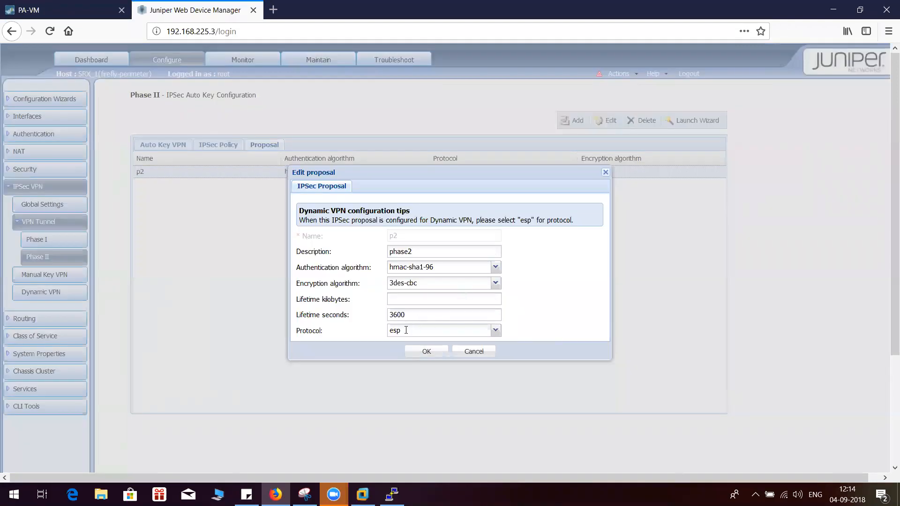
left_click(426, 351)
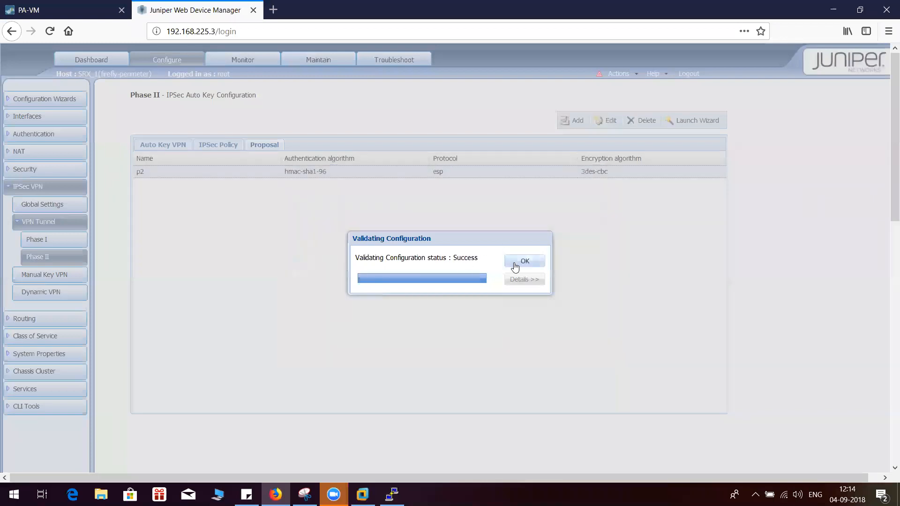
left_click(517, 262)
Review the Phase II proposal and delete the existing p2 IPSec policy
left_click(226, 146)
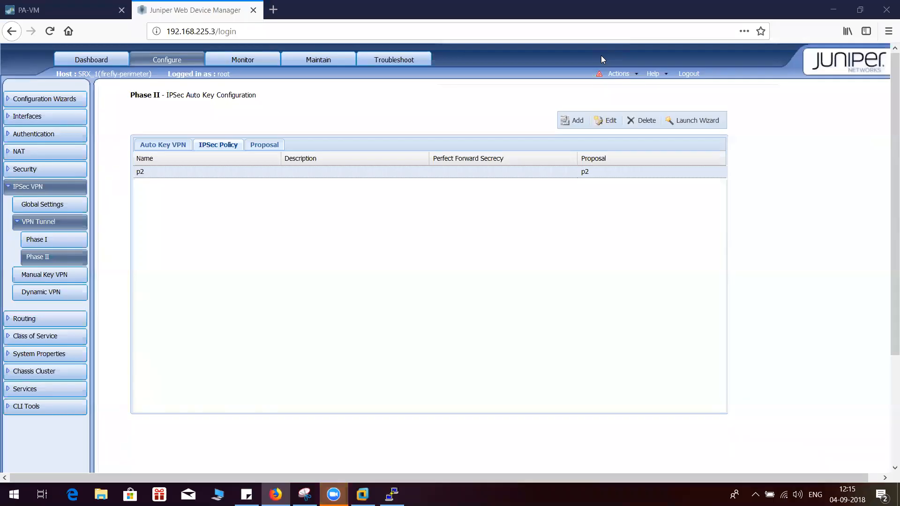
left_click(255, 145)
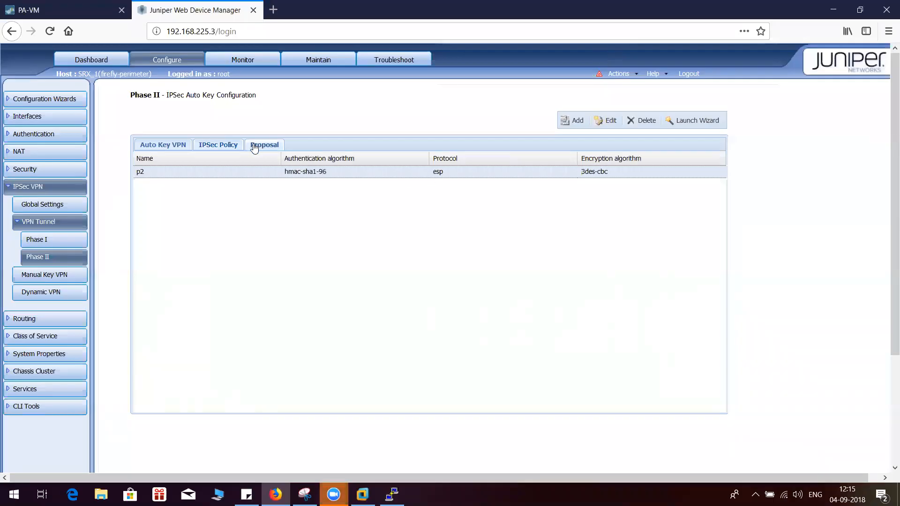
left_click(225, 147)
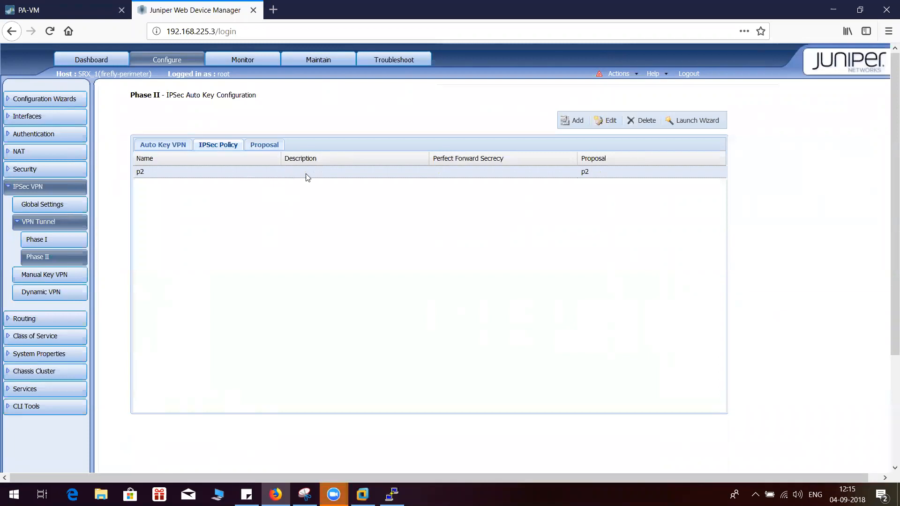
left_click(649, 123)
left_click(426, 286)
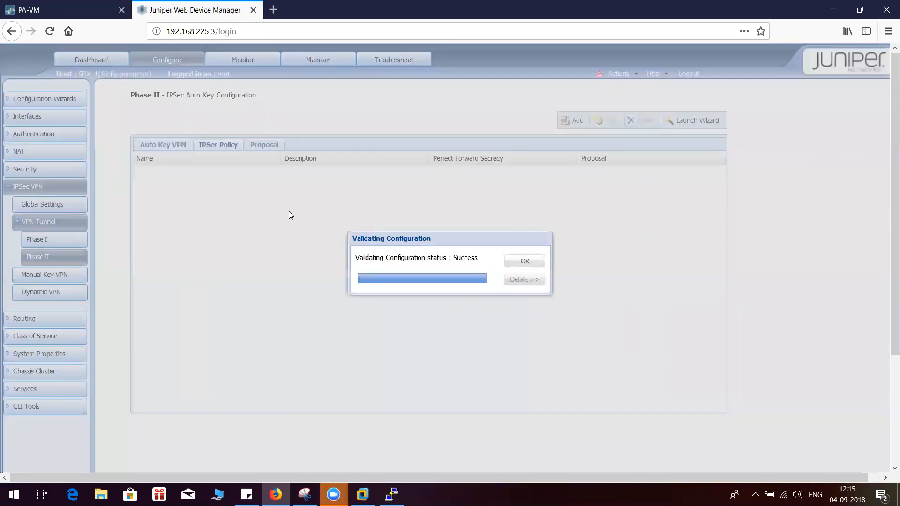
left_click(519, 263)
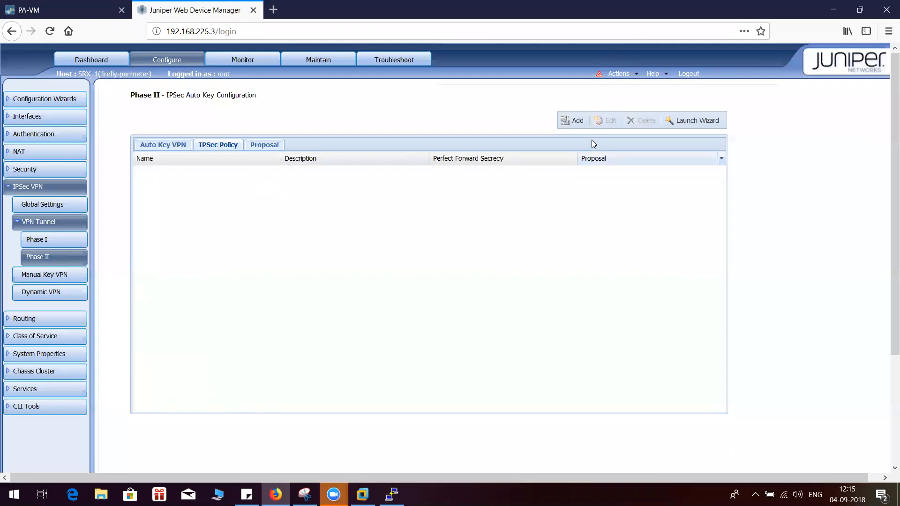
Start an IPSec policy p2 with description phase2 and compare its Perfect Forward Secrecy choices with the Palo Alto p2 crypto profile's DH group
left_click(573, 123)
left_click(408, 183)
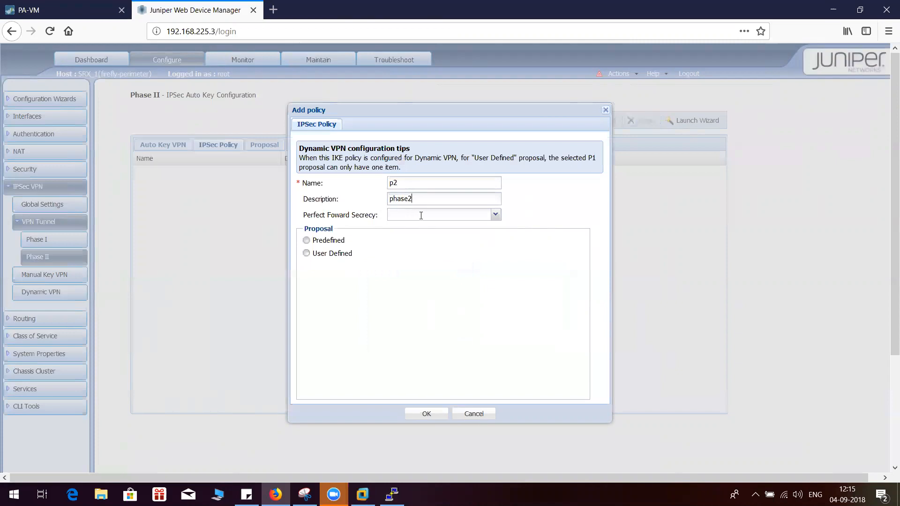
left_click(496, 214)
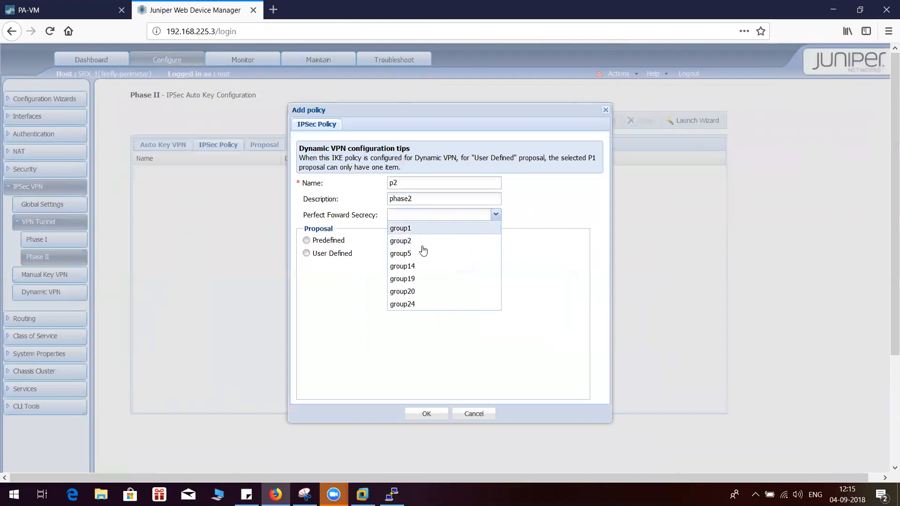
left_click(503, 215)
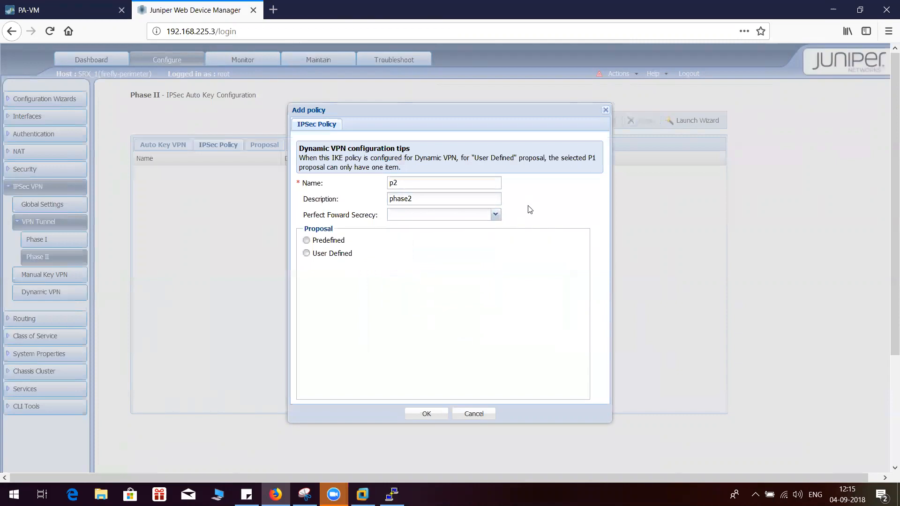
left_click(495, 215)
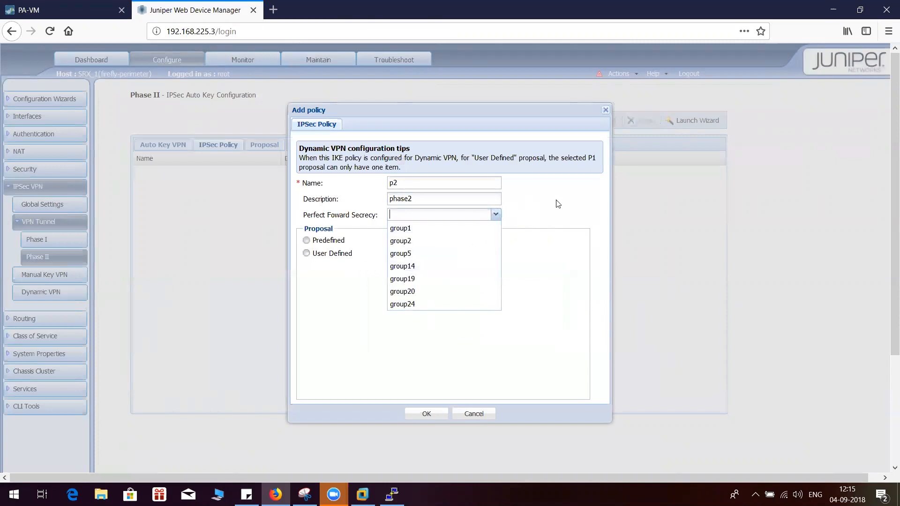
left_click(83, 6)
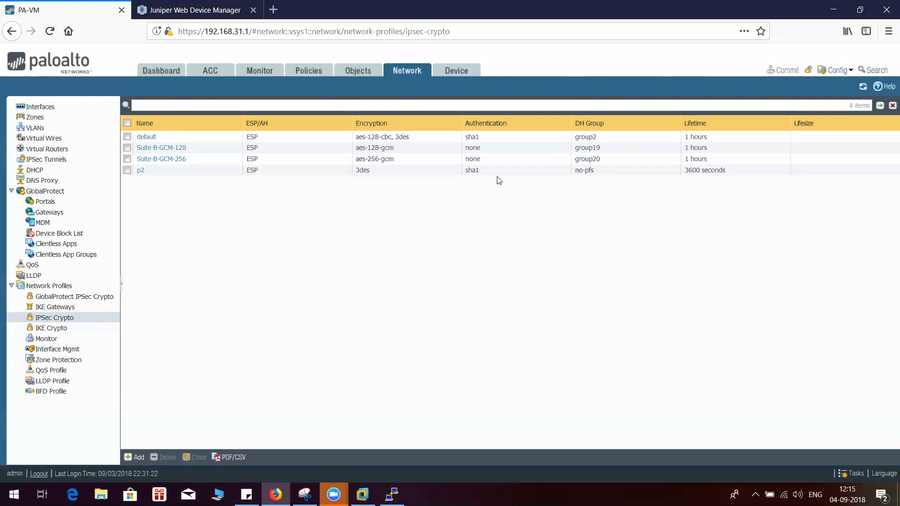
left_click(592, 174)
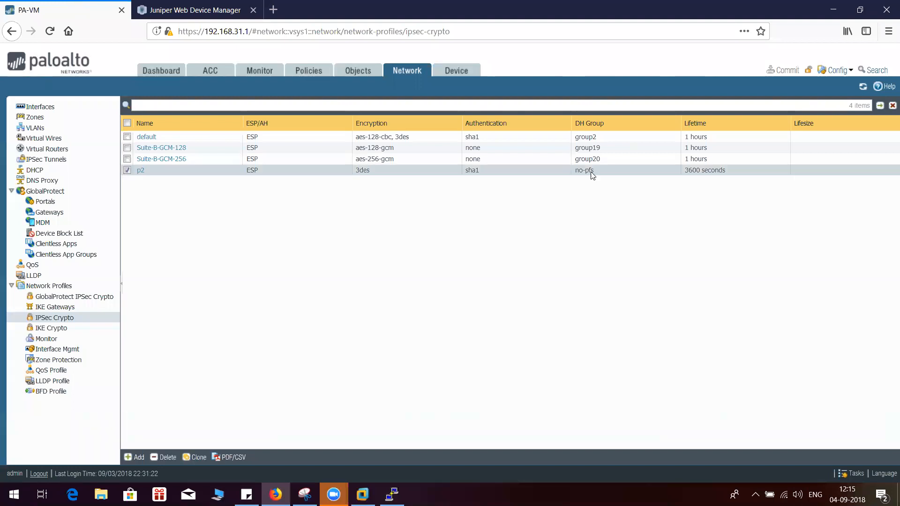
left_click(177, 10)
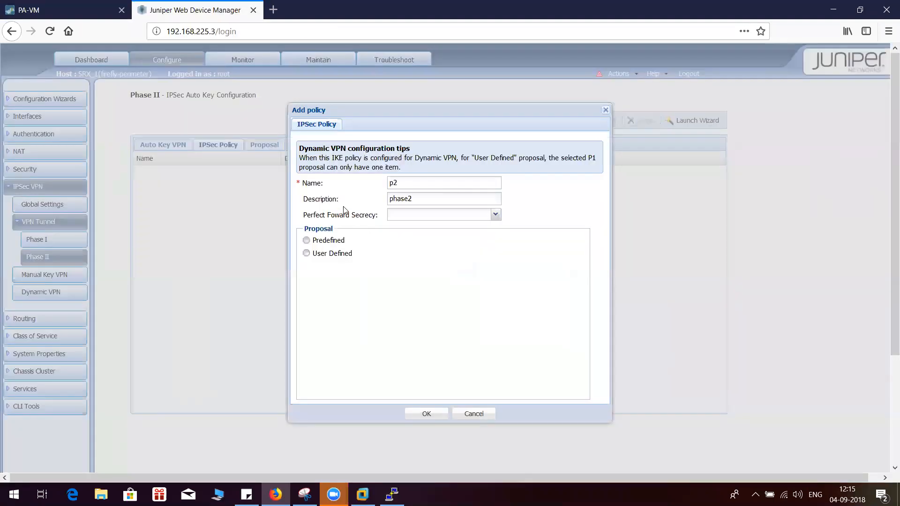
Assign the user-defined proposal p2 to the IPSec policy, leave Perfect Forward Secrecy empty, and save the policy
left_click(307, 254)
left_click(398, 284)
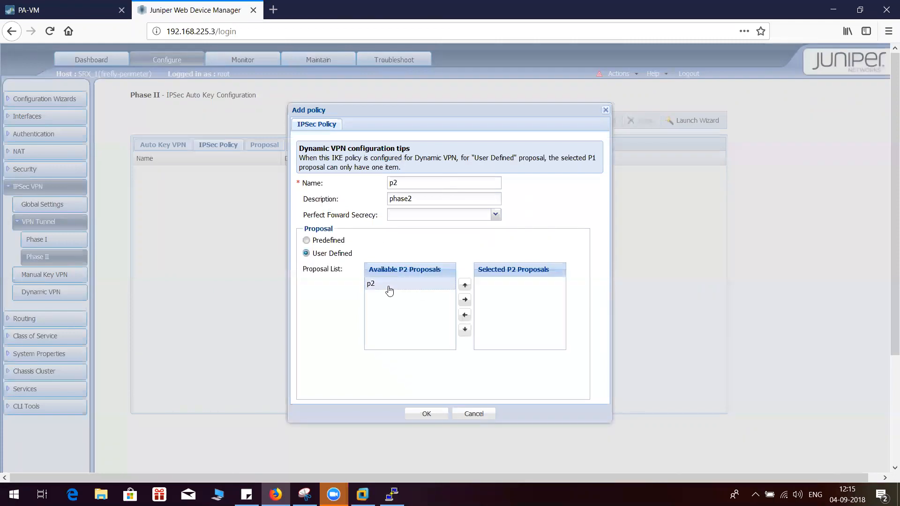
left_click(466, 300)
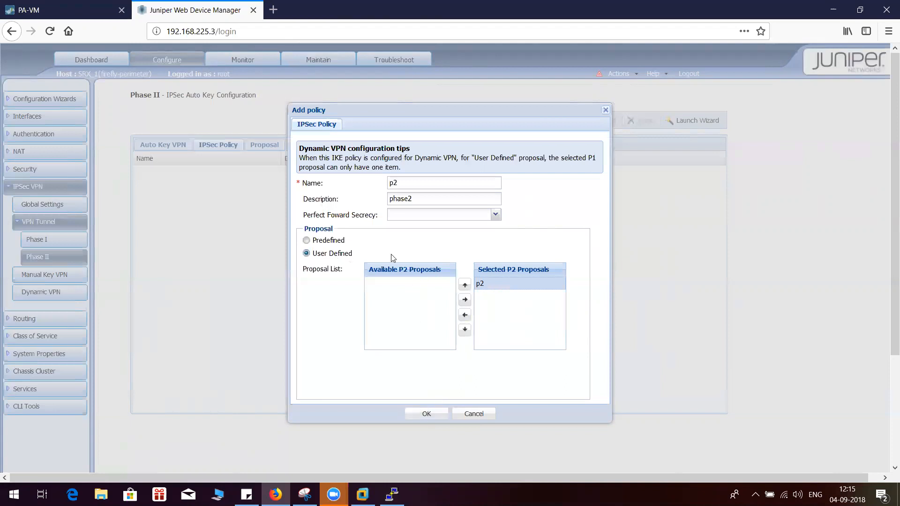
left_click(496, 216)
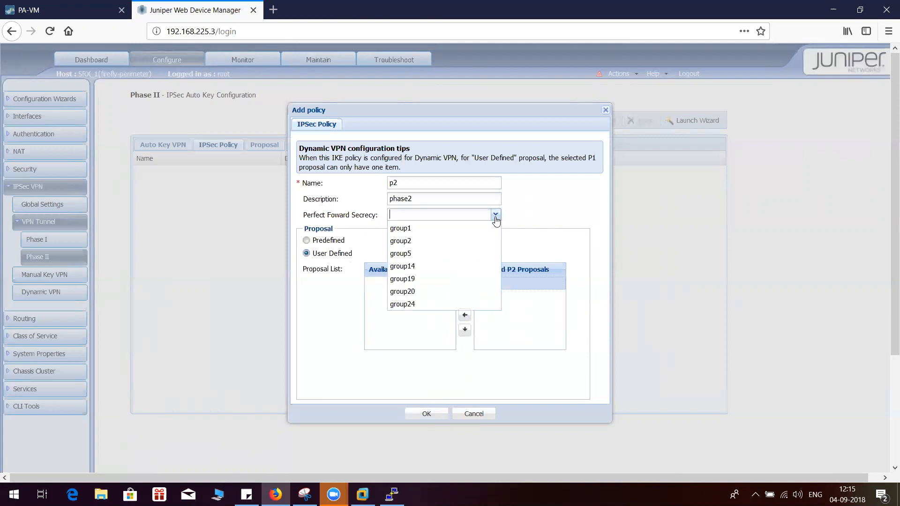
left_click(577, 200)
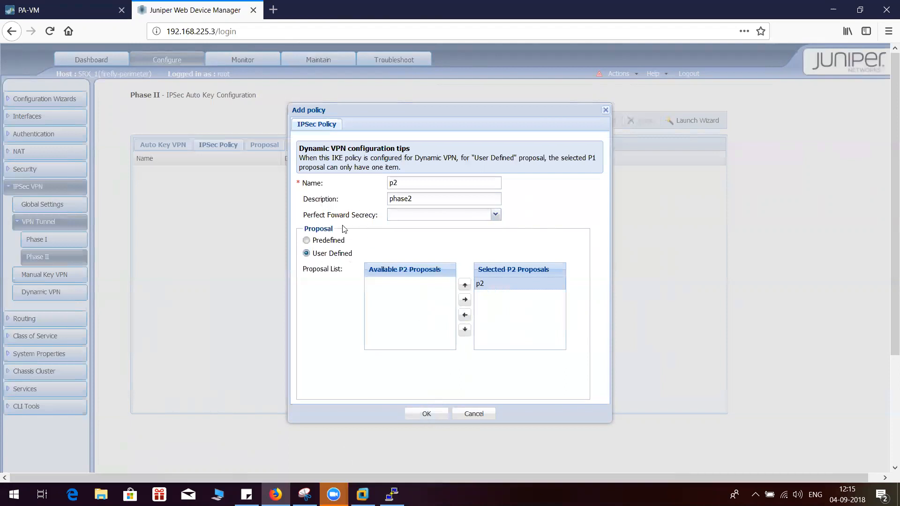
left_click(427, 413)
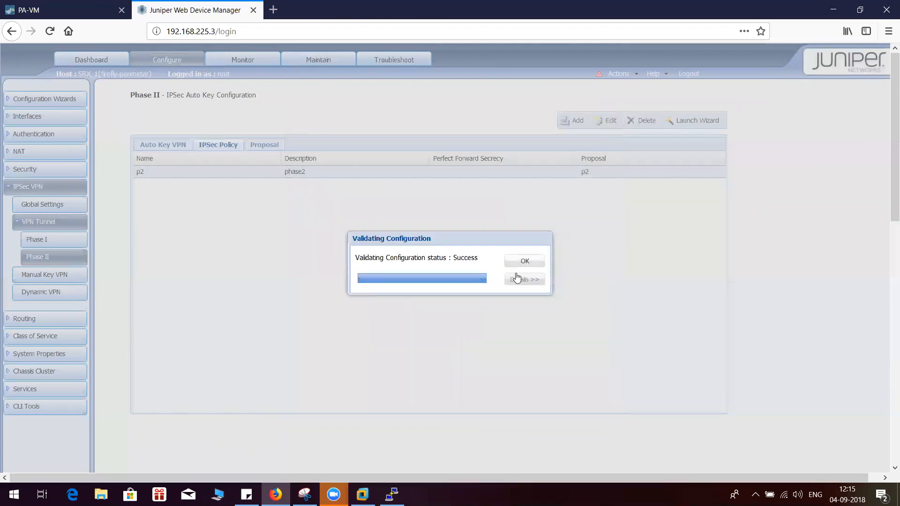
left_click(525, 262)
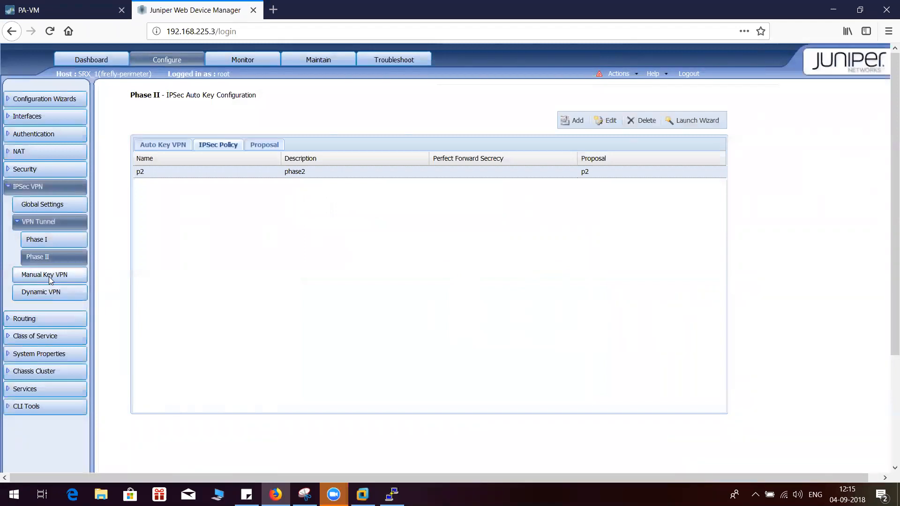
Start an Auto Key VPN named corp with remote gateway tocorp, IPSec policy p2 and tunnel interface st0.1
left_click(177, 146)
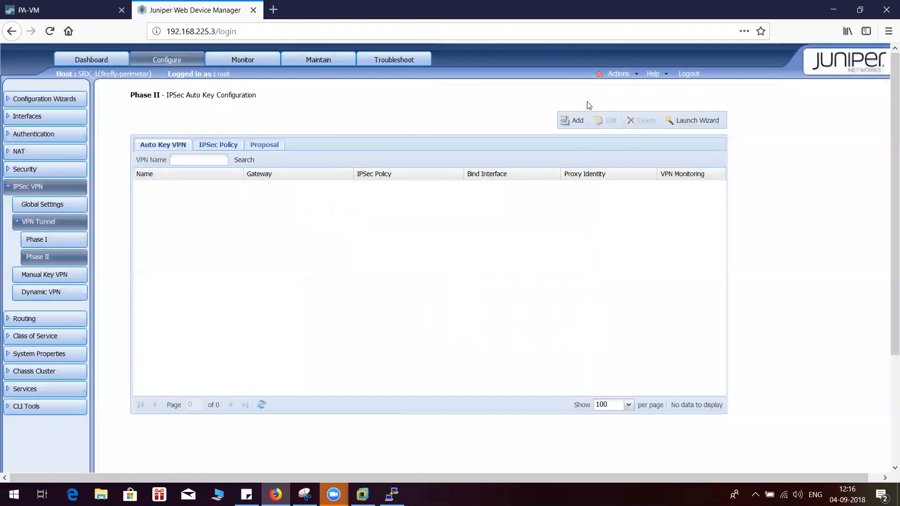
left_click(581, 120)
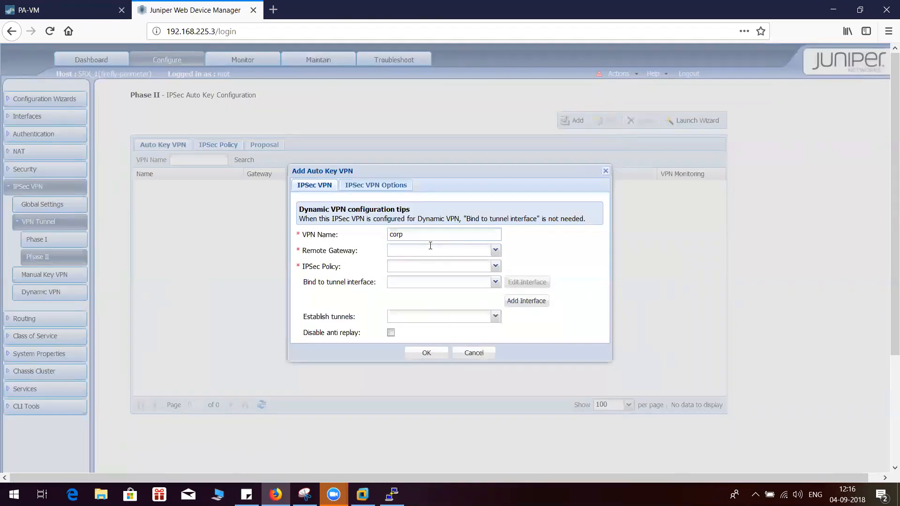
left_click(495, 251)
left_click(450, 263)
left_click(495, 266)
left_click(412, 279)
left_click(495, 282)
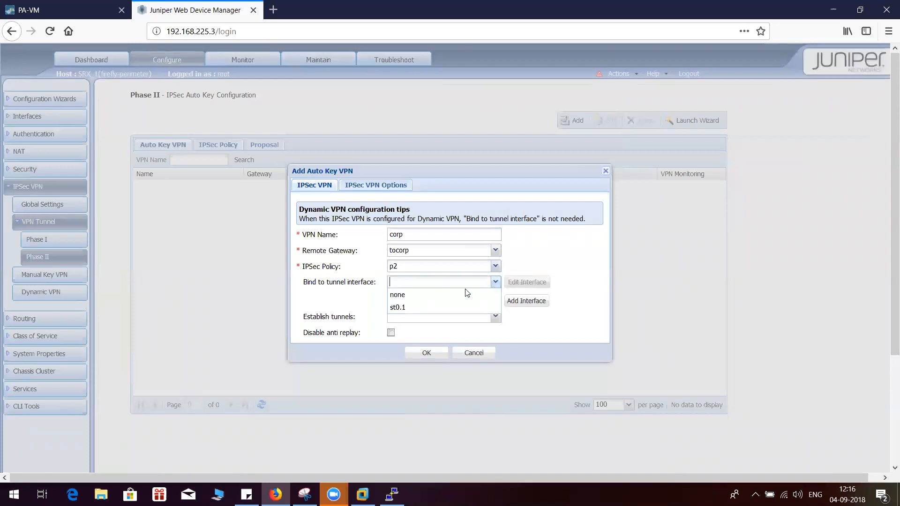
left_click(423, 309)
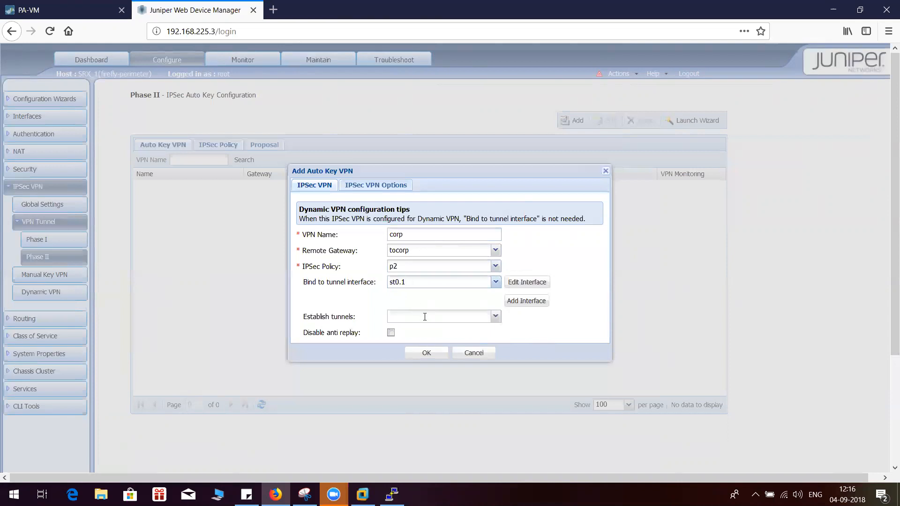
Set the corp VPN to establish tunnels immediately and save it
left_click(495, 317)
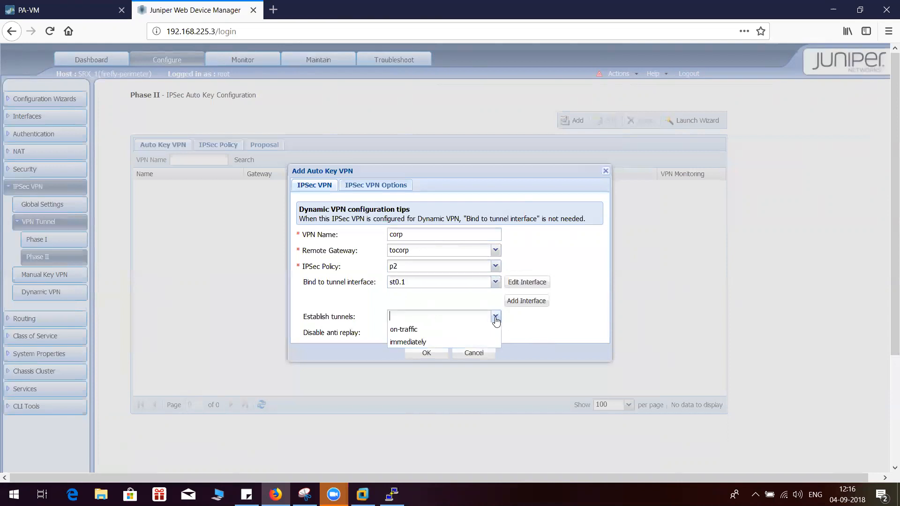
left_click(425, 342)
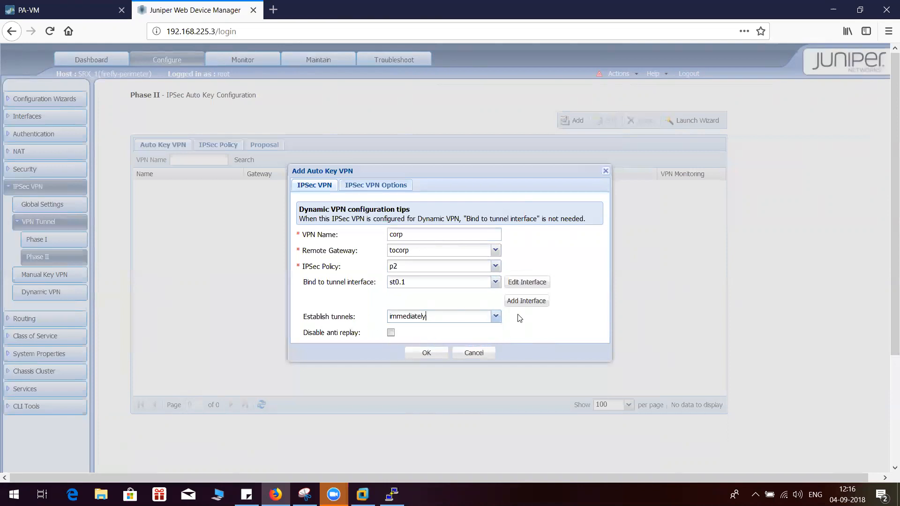
left_click(425, 355)
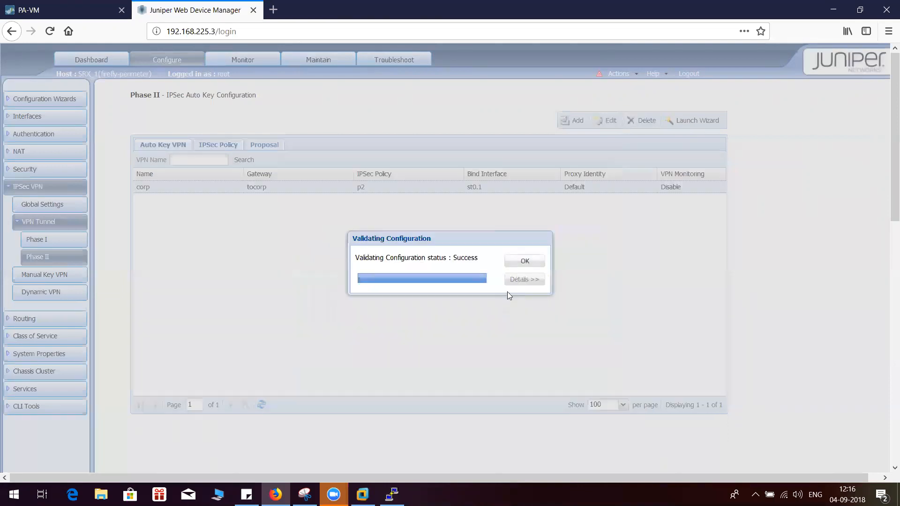
left_click(523, 262)
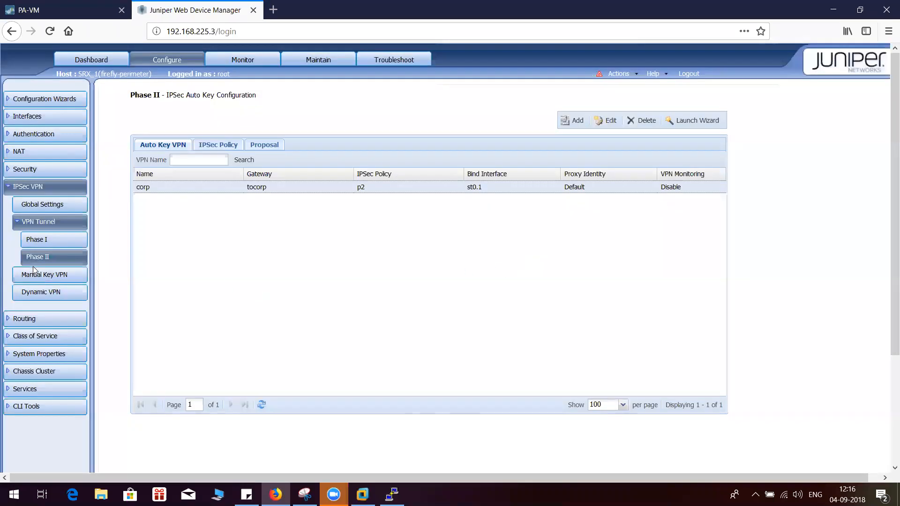
List all SRX interfaces and examine the IP addresses and zones of the ge-0/0/0, lo0 and st0 logical units
left_click(26, 118)
left_click(29, 135)
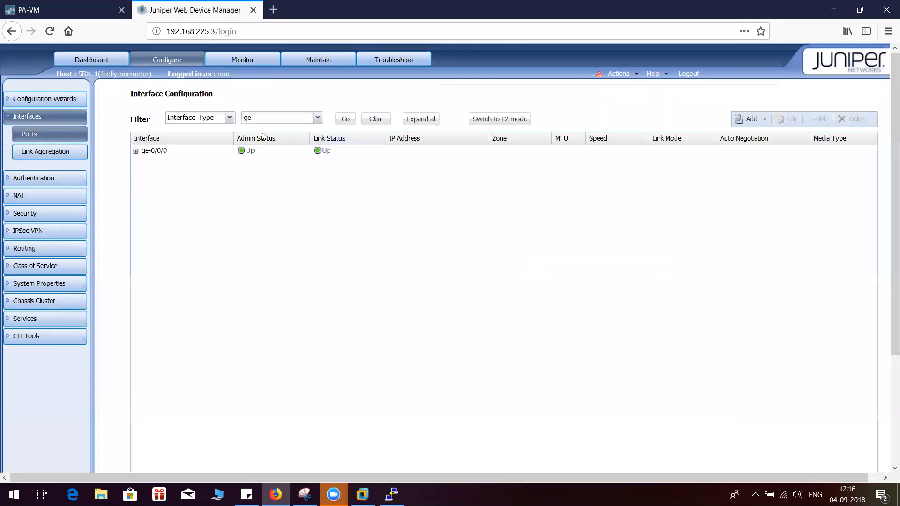
left_click(318, 117)
left_click(271, 219)
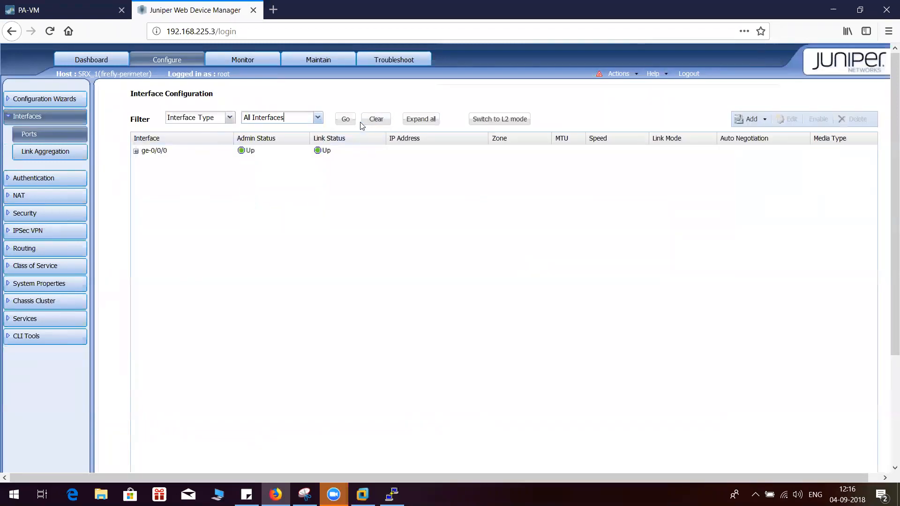
left_click(346, 119)
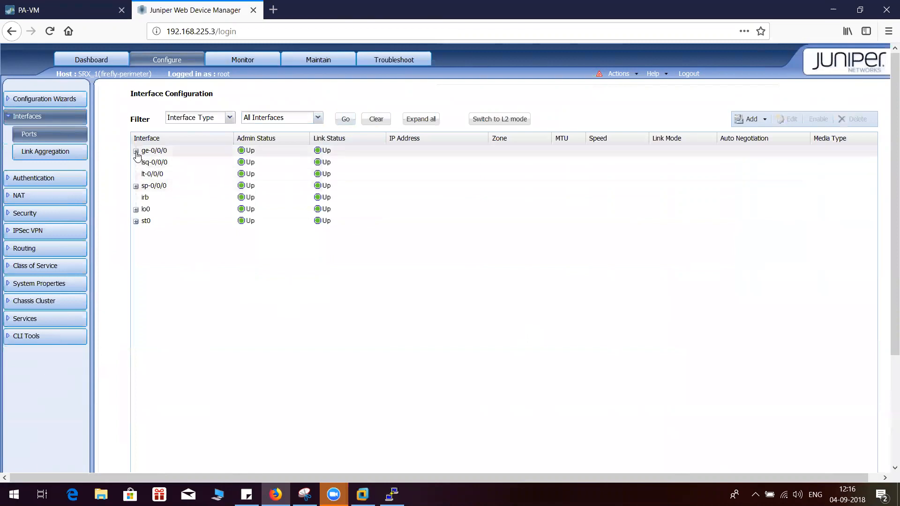
left_click(135, 151)
left_click(179, 165)
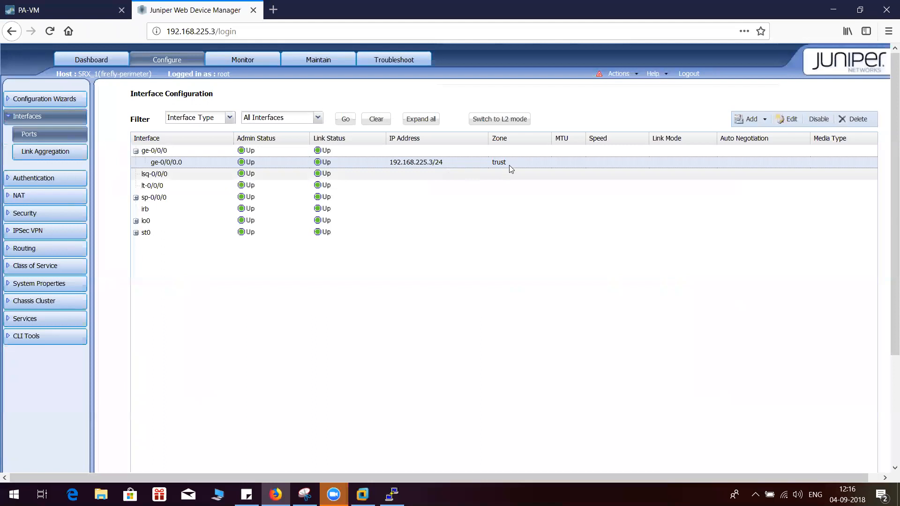
left_click(135, 222)
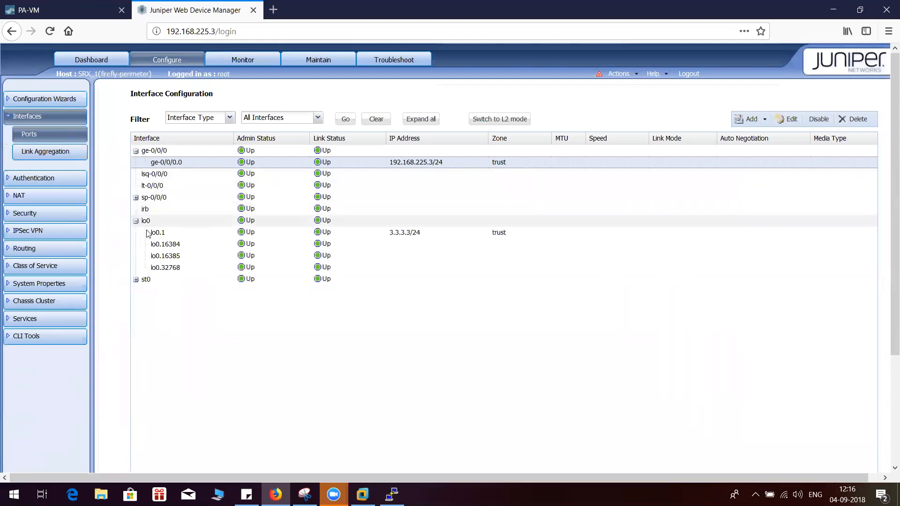
left_click(162, 234)
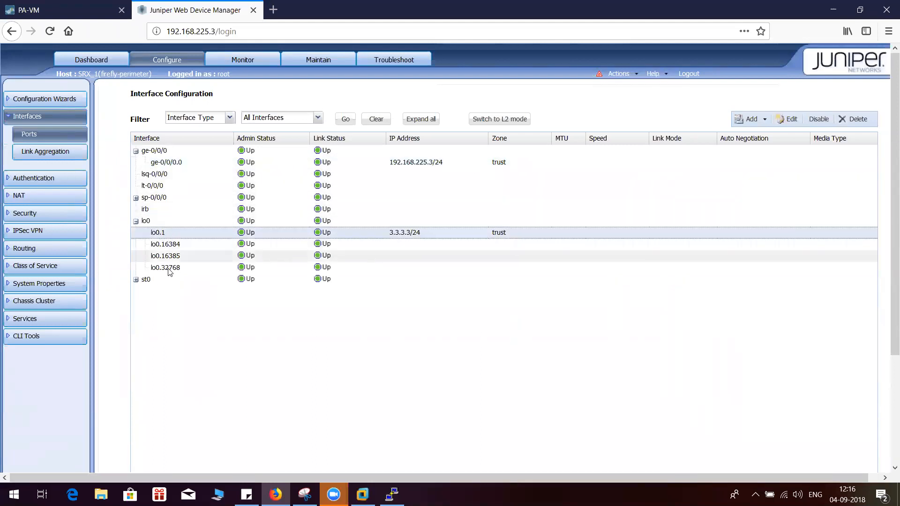
left_click(135, 279)
left_click(159, 291)
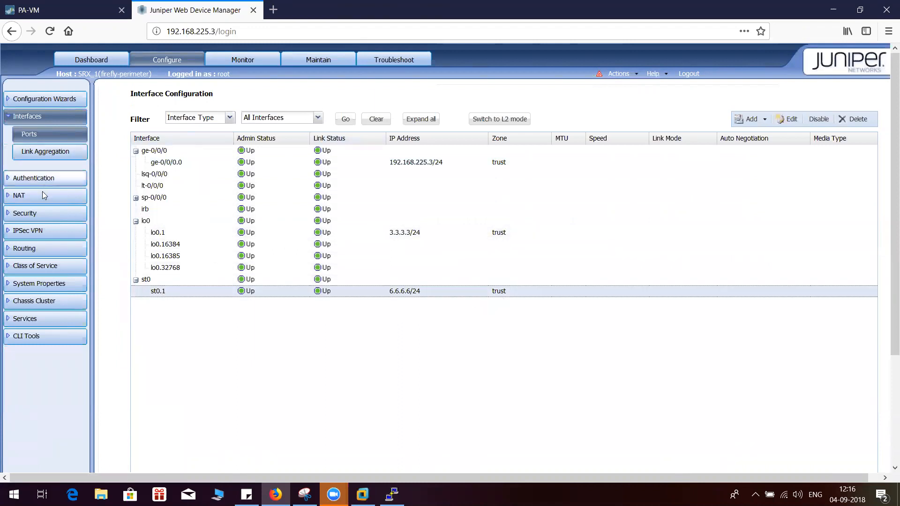
Check the SRX security policy for traffic within the trust zone
left_click(34, 214)
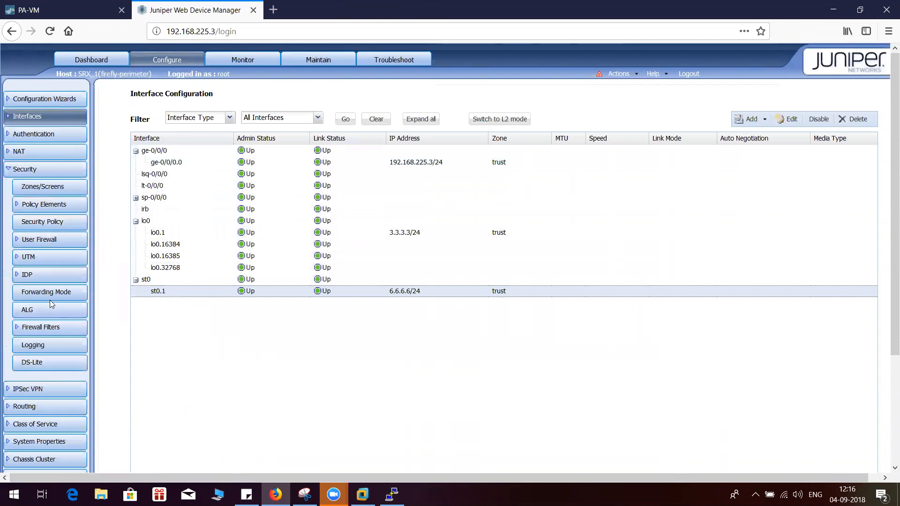
left_click(48, 223)
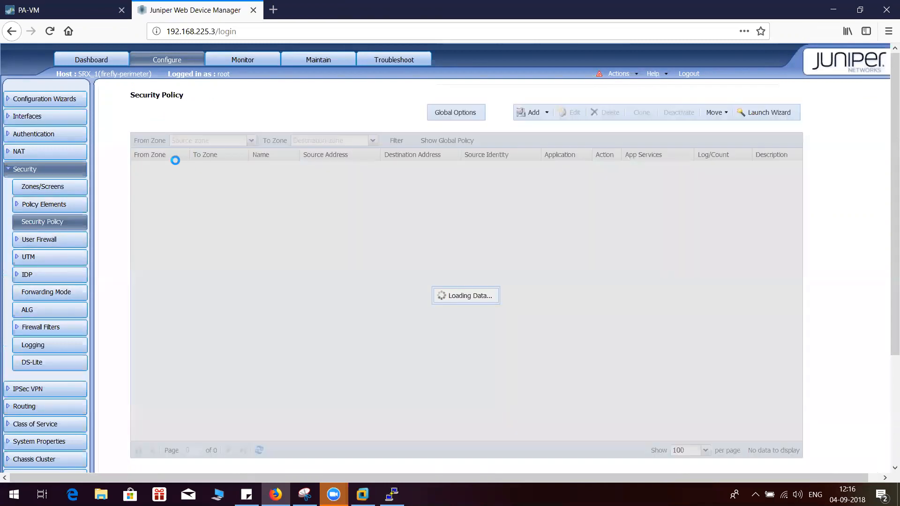
left_click(12, 172)
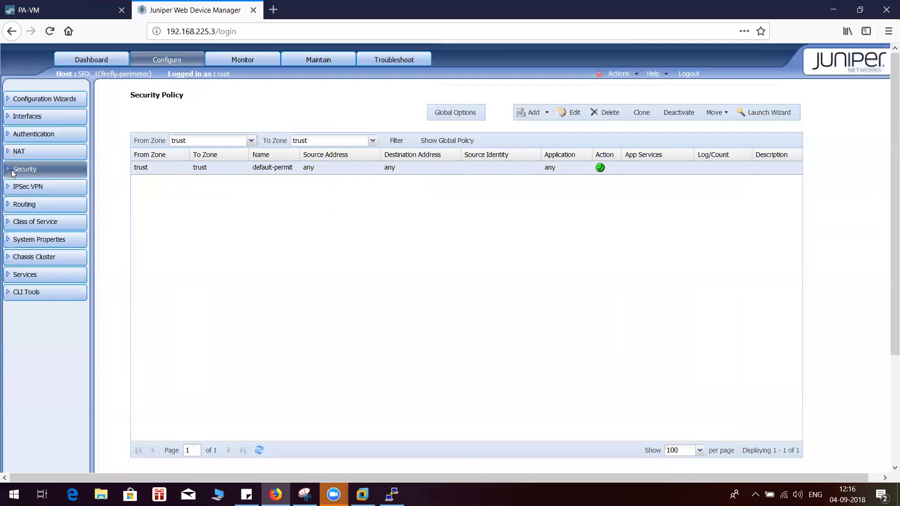
Review the proposals, policies, IKE gateway and Auto Key VPN across the SRX Phase I and Phase II configuration
left_click(26, 191)
left_click(28, 228)
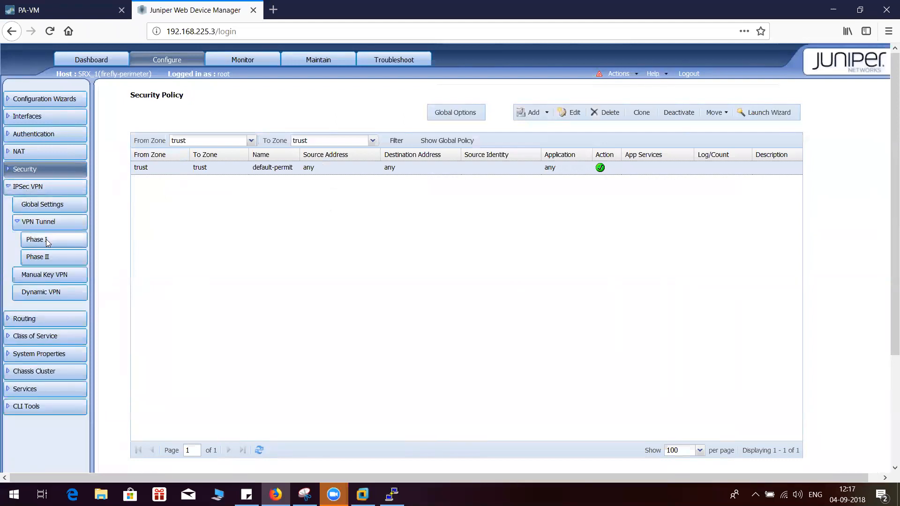
left_click(46, 239)
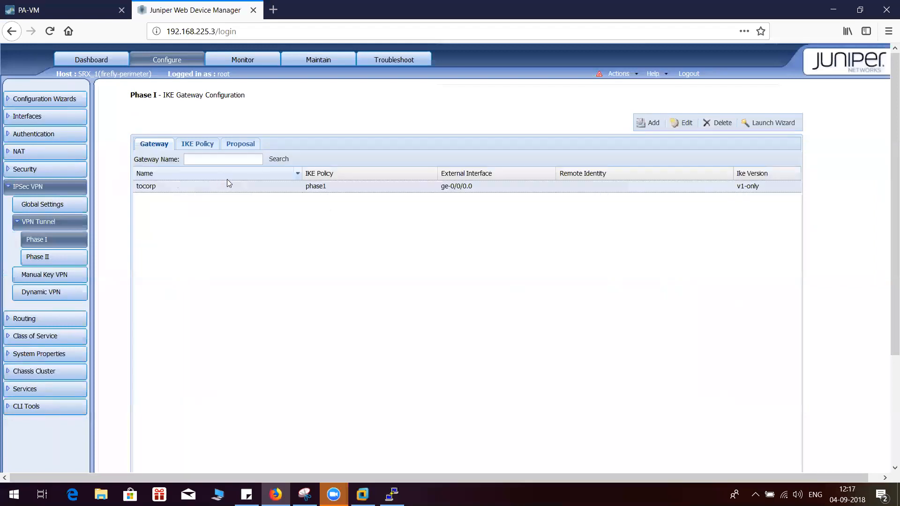
left_click(240, 145)
left_click(201, 146)
left_click(157, 146)
left_click(55, 258)
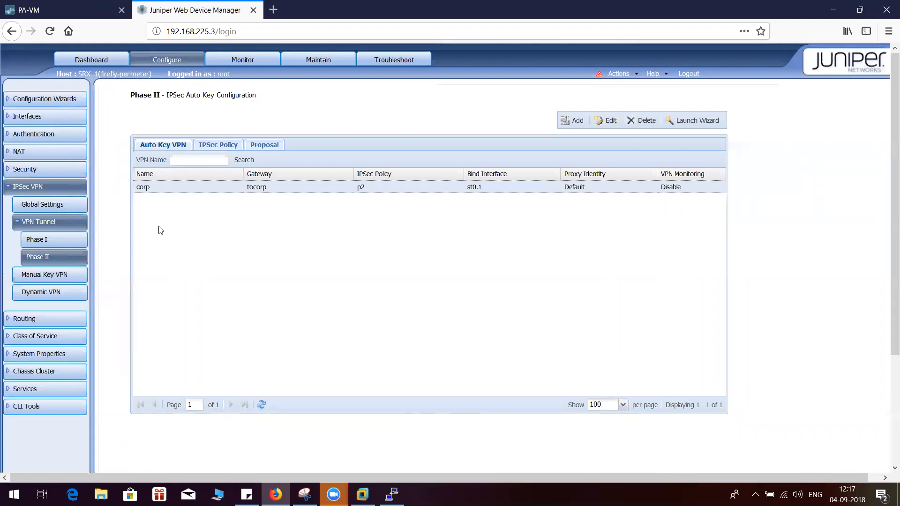
left_click(254, 149)
left_click(231, 147)
left_click(178, 145)
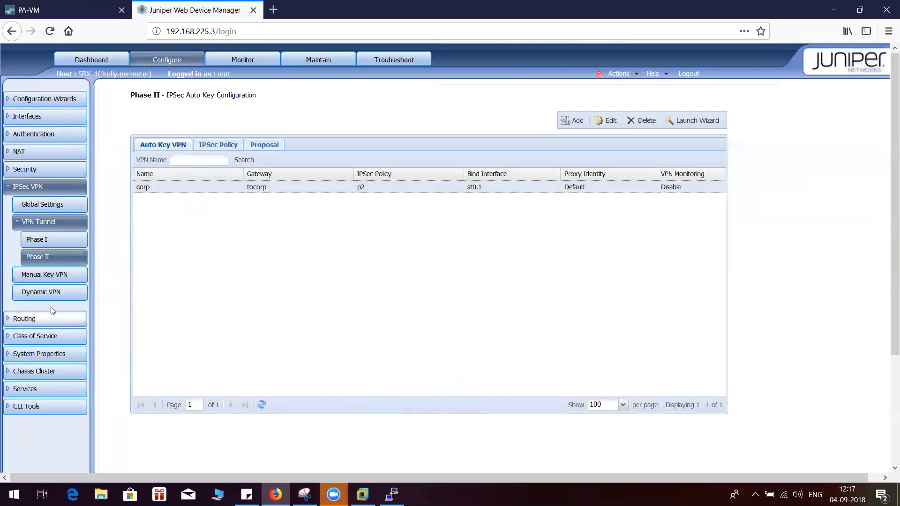
left_click(23, 186)
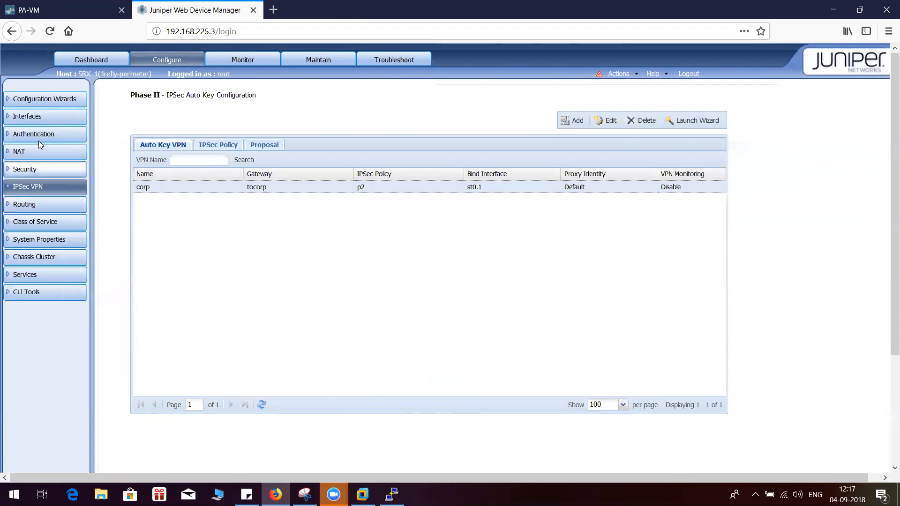
Open the SRX static route for 4.4.4.4/32 to examine its next-hop
left_click(29, 205)
left_click(42, 223)
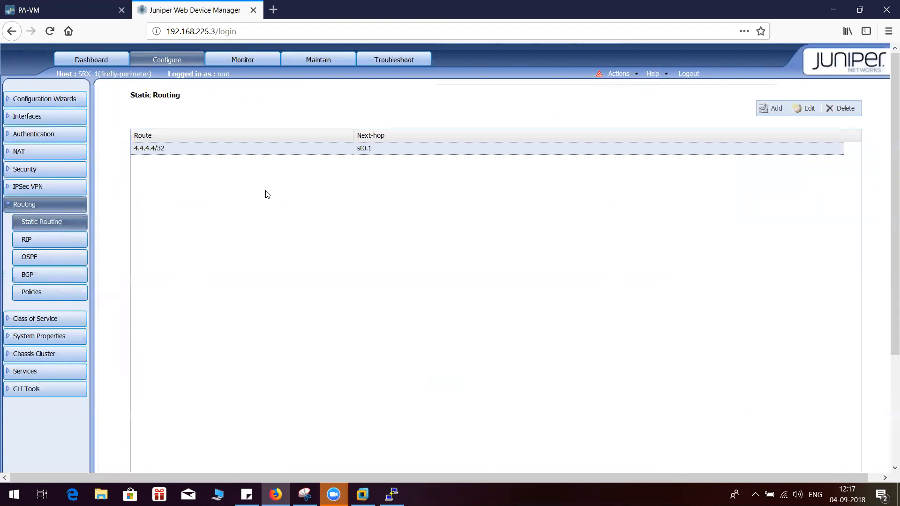
left_click(803, 110)
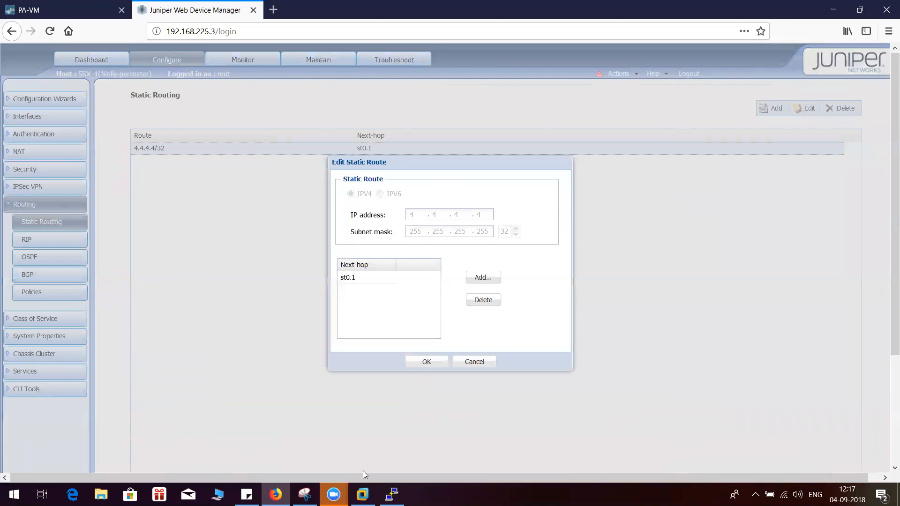
Switch to the network diagram in Snipping Tool, circle the 4.4.4.0/24 network and draw an arrow towards the SRX st0.1 interface
left_click(304, 495)
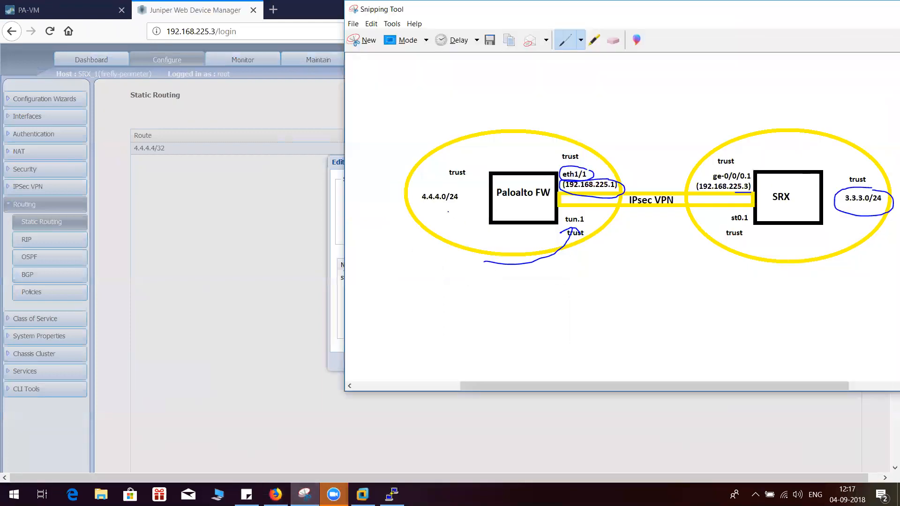
mouse_move(431, 208)
left_mouse_down()
mouse_move(474, 187)
mouse_move(426, 184)
mouse_move(429, 206)
left_mouse_up()
left_click_drag(766, 236, 806, 240)
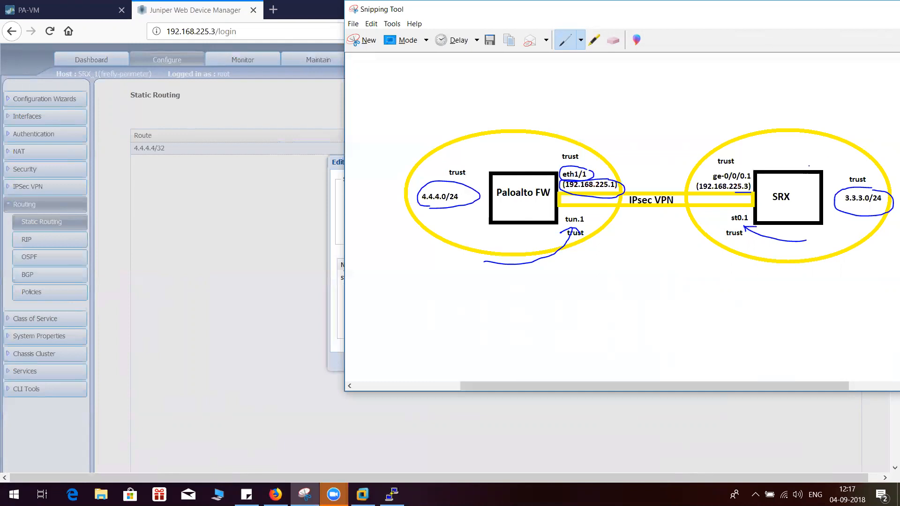
Return to the SRX web manager, close the static route without changes and commit the configuration
left_click(250, 197)
left_click(427, 362)
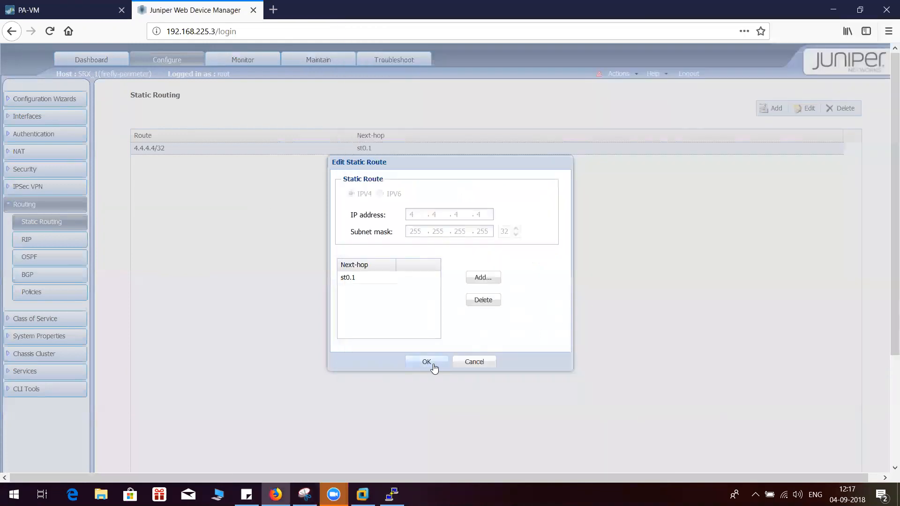
left_click(450, 286)
left_click(436, 363)
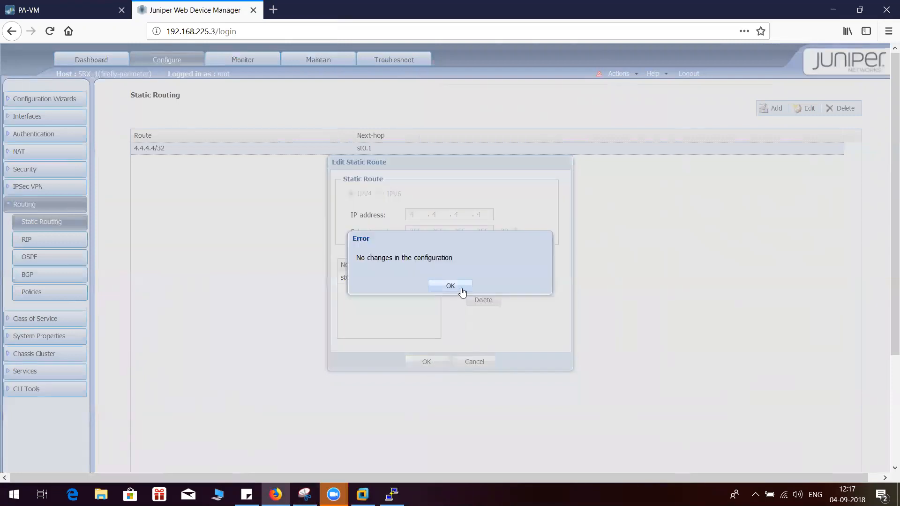
left_click(460, 290)
left_click(467, 368)
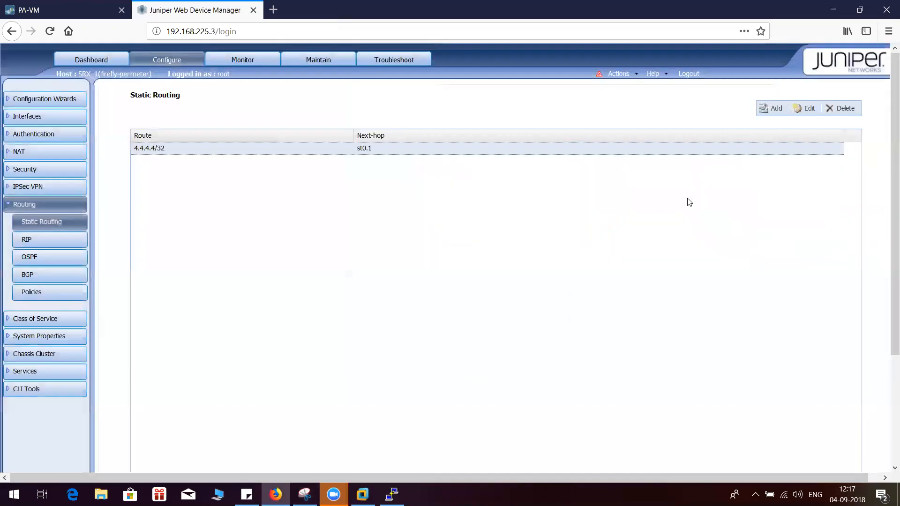
left_click(624, 75)
left_click(631, 86)
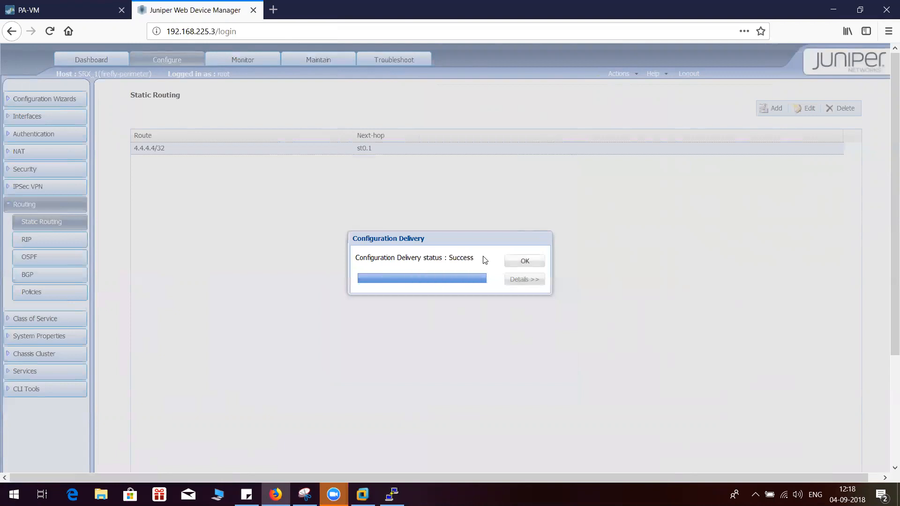
left_click(524, 259)
On the Palo Alto firewall, check the IKE info and tunnel info of the corp IPSec tunnel, refreshing the details
left_click(86, 10)
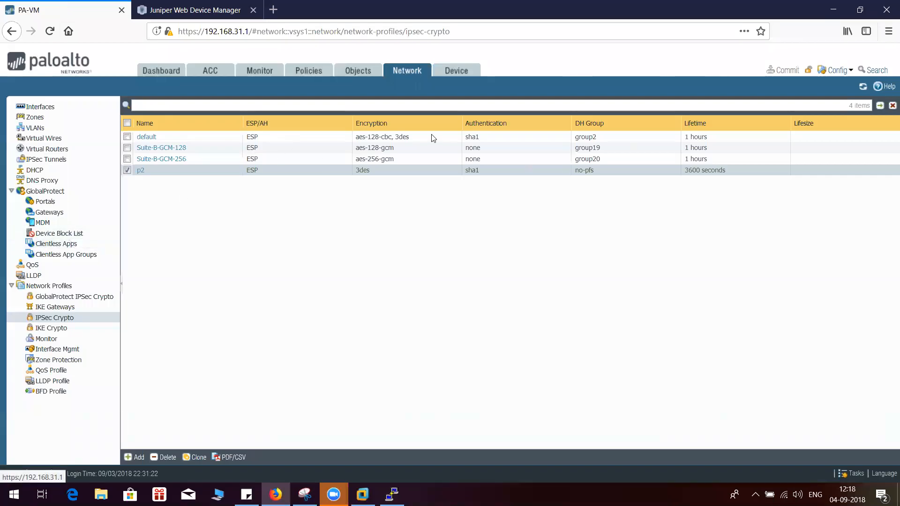
left_click(64, 162)
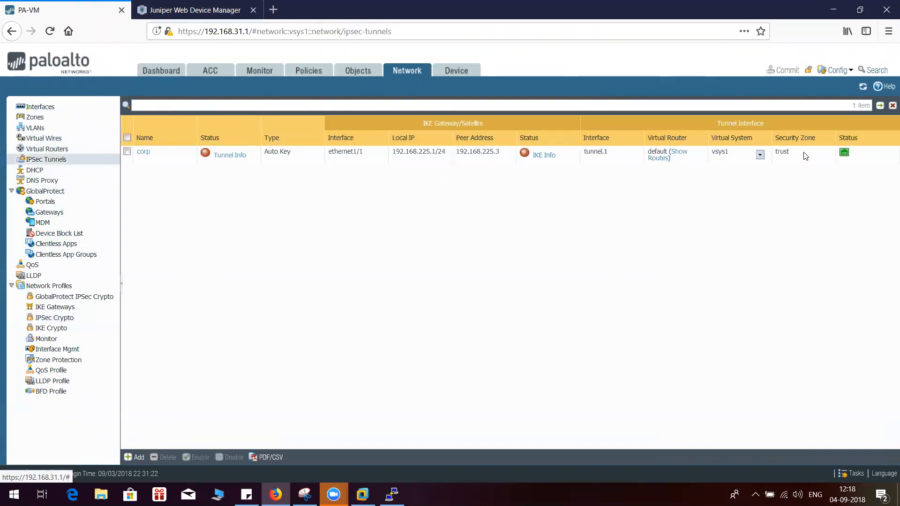
left_click(543, 162)
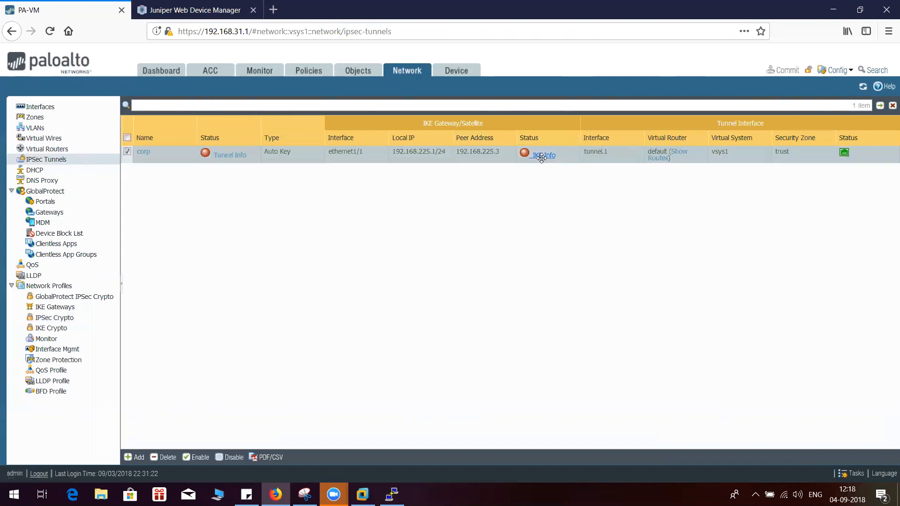
left_click(260, 342)
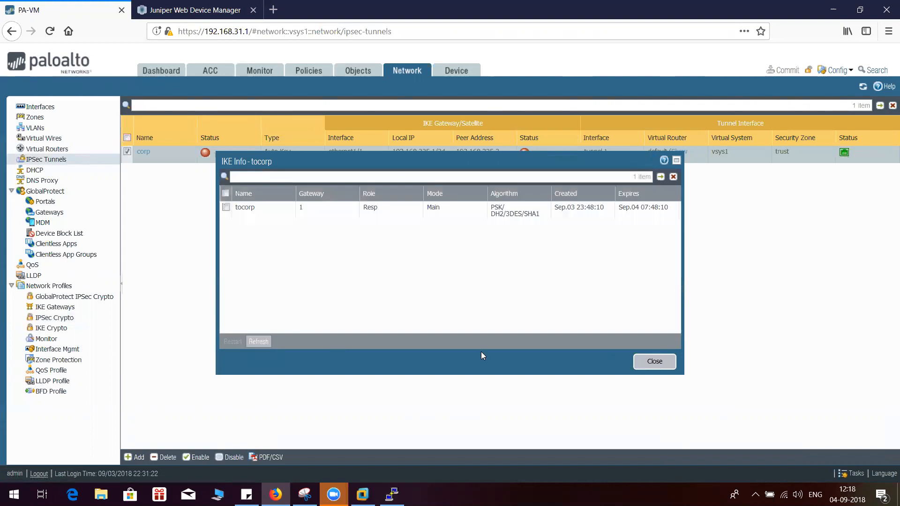
left_click(658, 364)
left_click(236, 157)
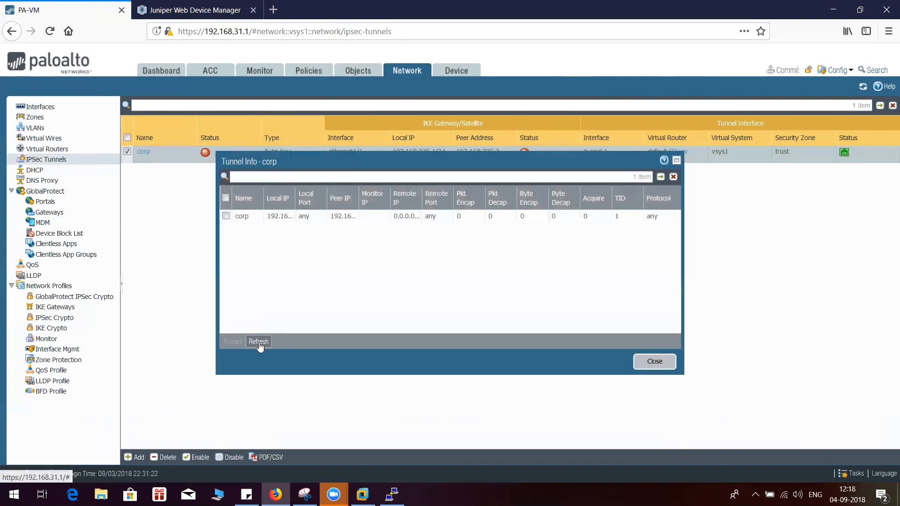
left_click(655, 361)
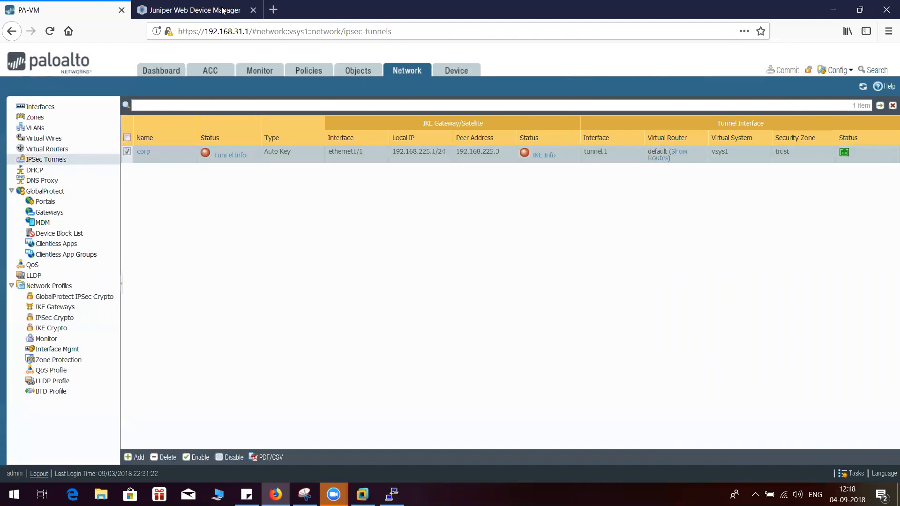
Monitor the SRX IPSec VPN, examining the Phase I IKE security associations, Phase II statistics and IPSec security associations
left_click(195, 7)
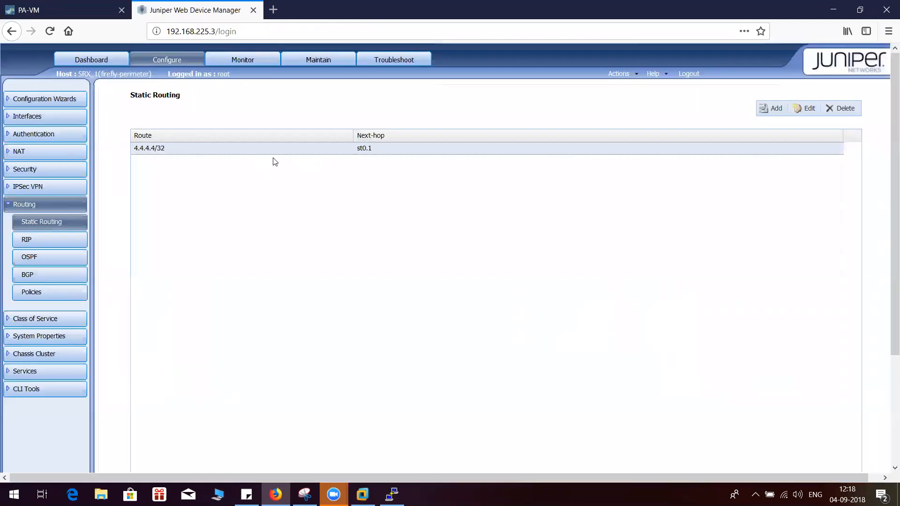
left_click(14, 205)
left_click(28, 187)
left_click(28, 186)
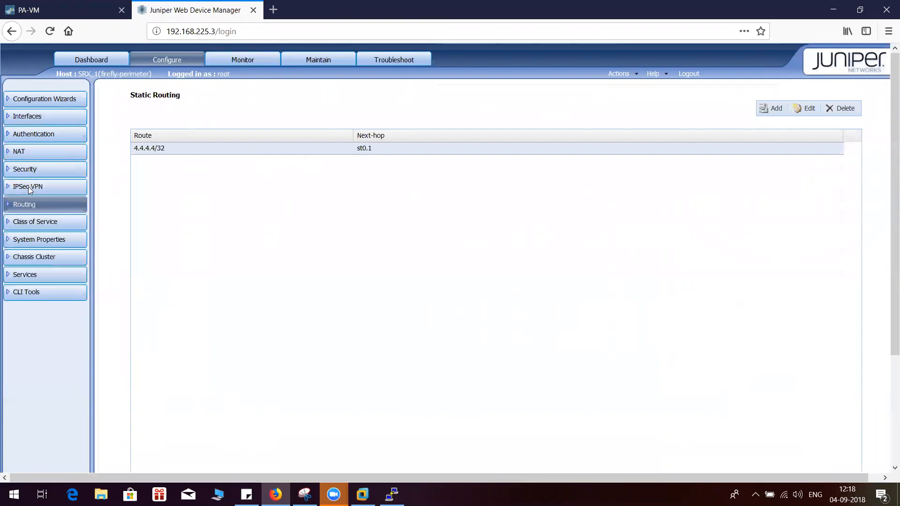
left_click(263, 59)
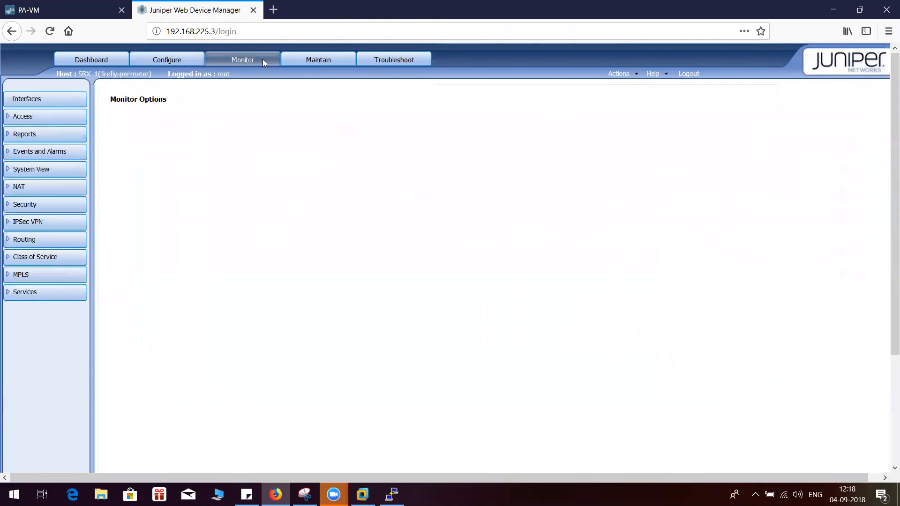
left_click(29, 222)
left_click(39, 241)
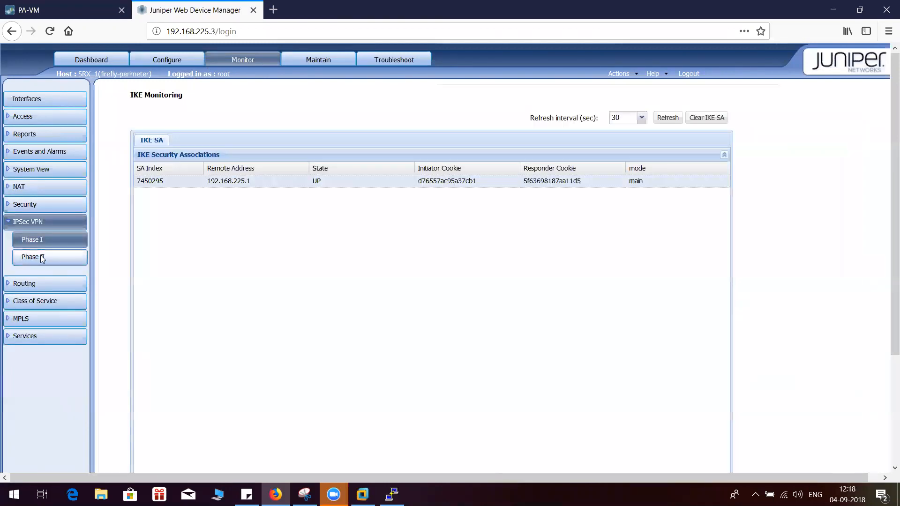
left_click(41, 258)
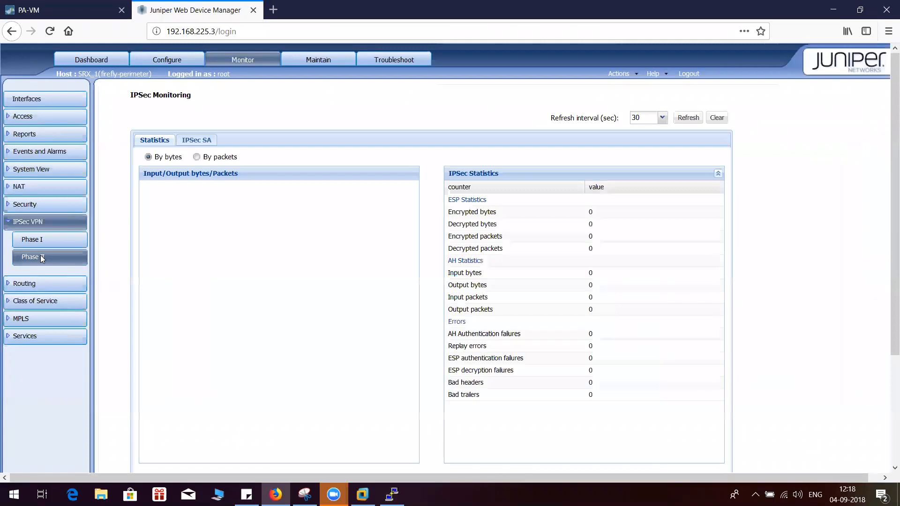
left_click(185, 140)
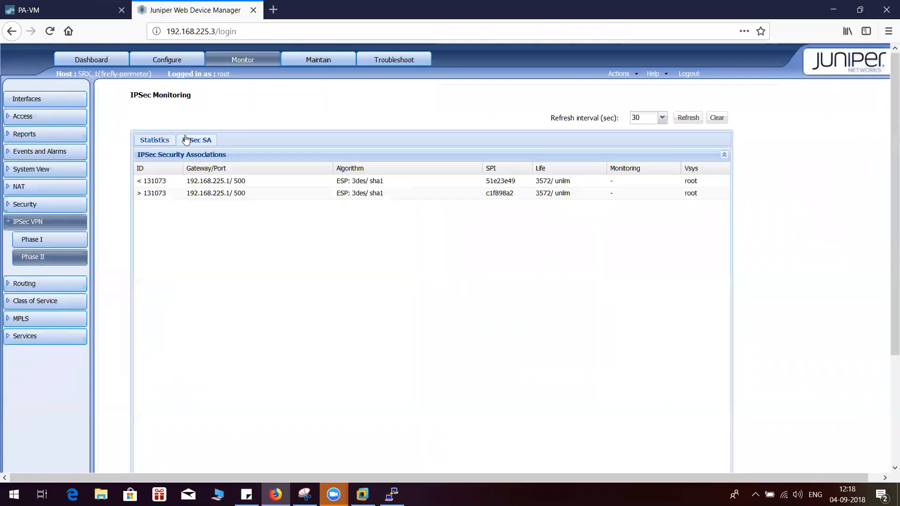
Refresh the Palo Alto IPSec tunnel list and recheck the IKE and tunnel status details of corp
left_click(70, 9)
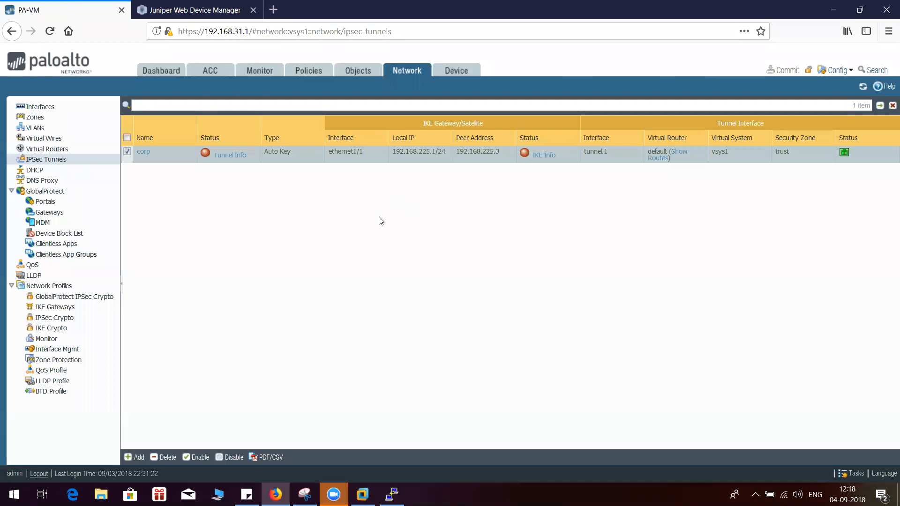
left_click(865, 88)
left_click(545, 156)
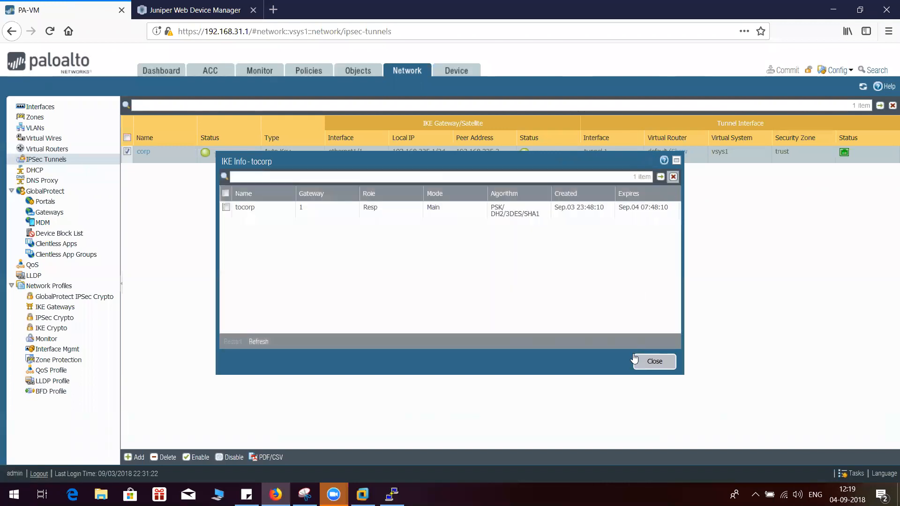
left_click(652, 361)
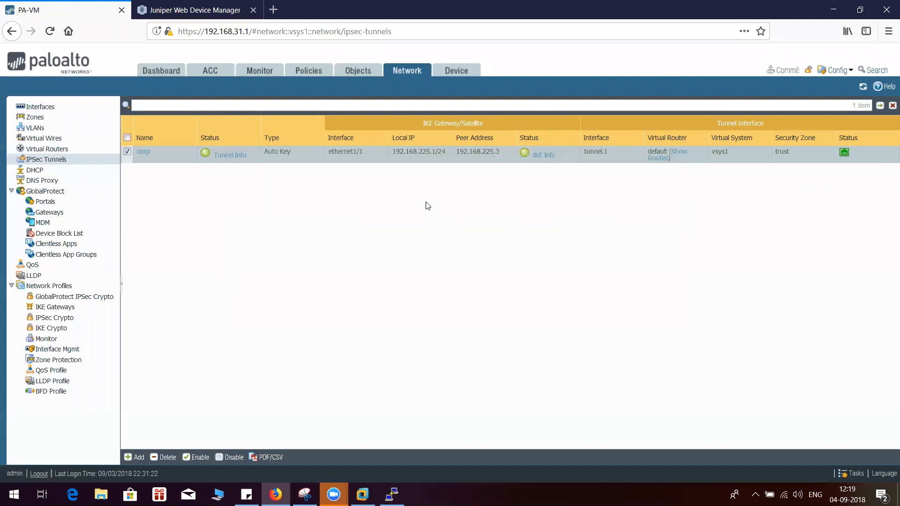
left_click(237, 156)
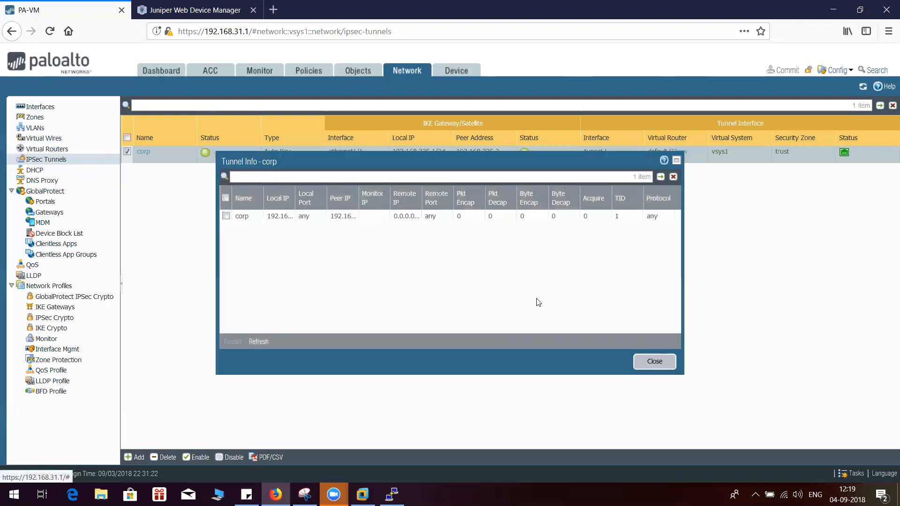
left_click(263, 340)
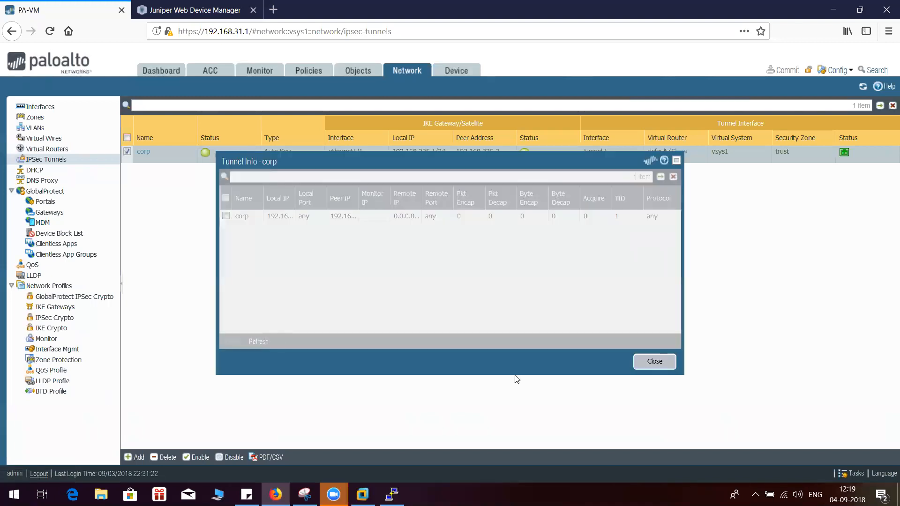
left_click(651, 366)
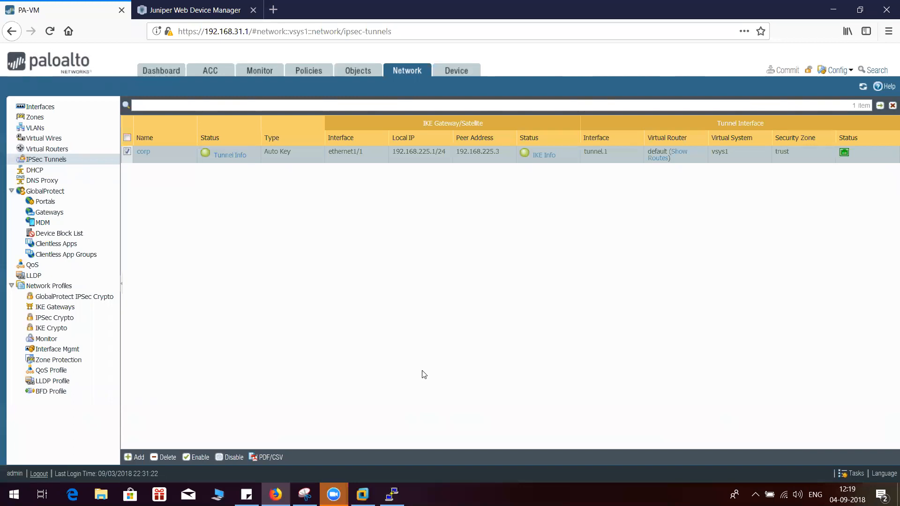
Examine the phase-1 and phase-2 daemon configuration entries in the Palo Alto dashboard's system logs
left_click(147, 71)
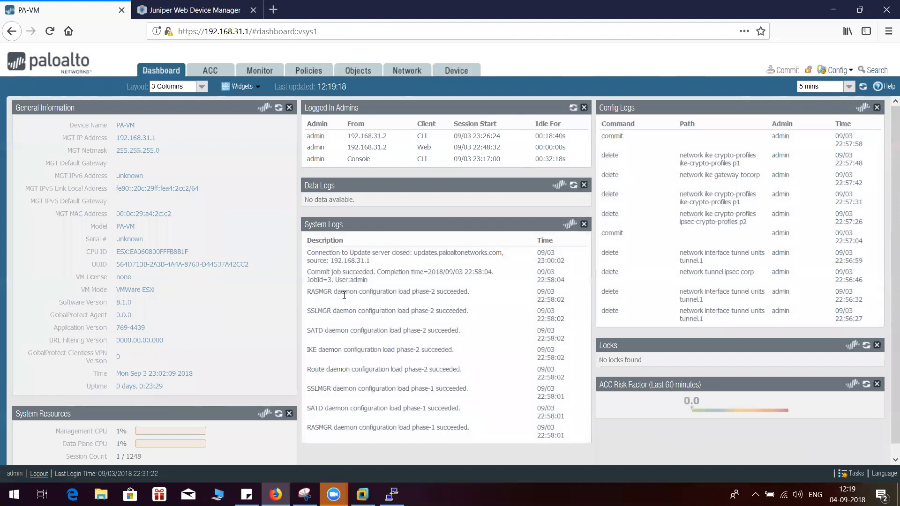
left_click_drag(337, 291, 471, 291)
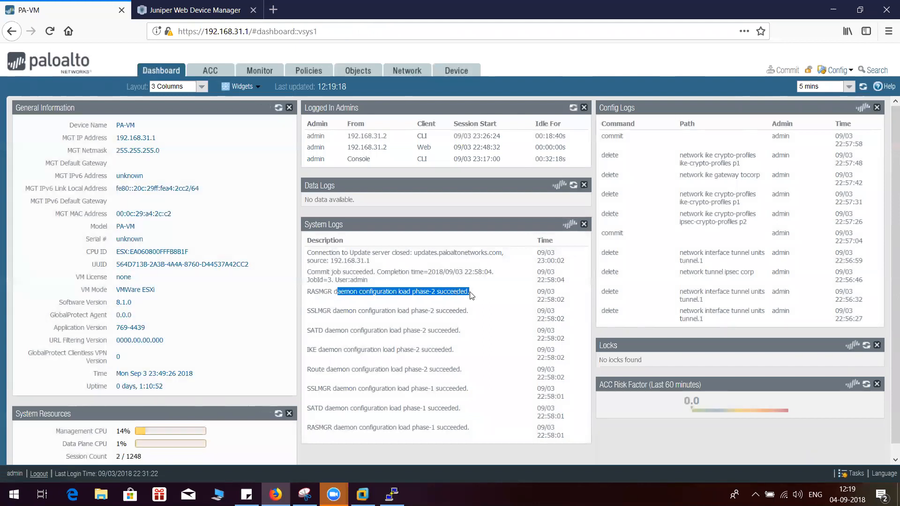
scroll(443, 389, "down", 1)
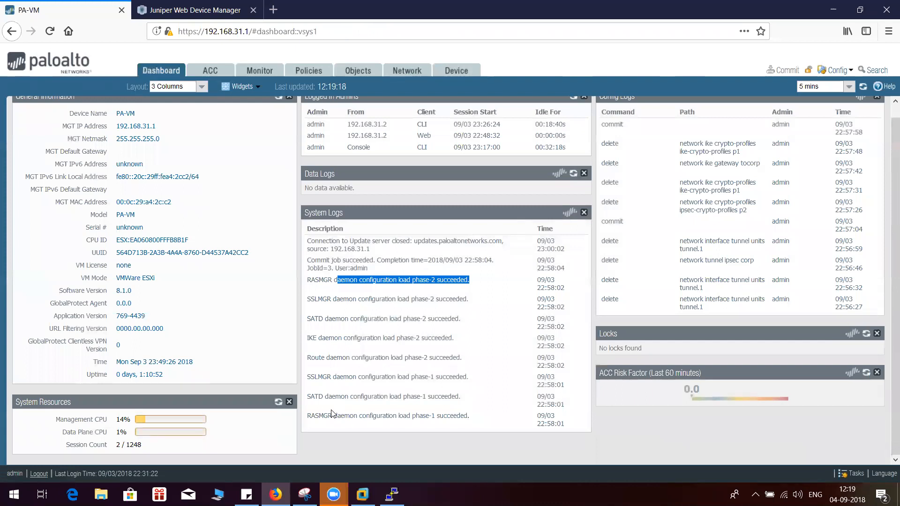
left_click_drag(443, 401, 402, 377)
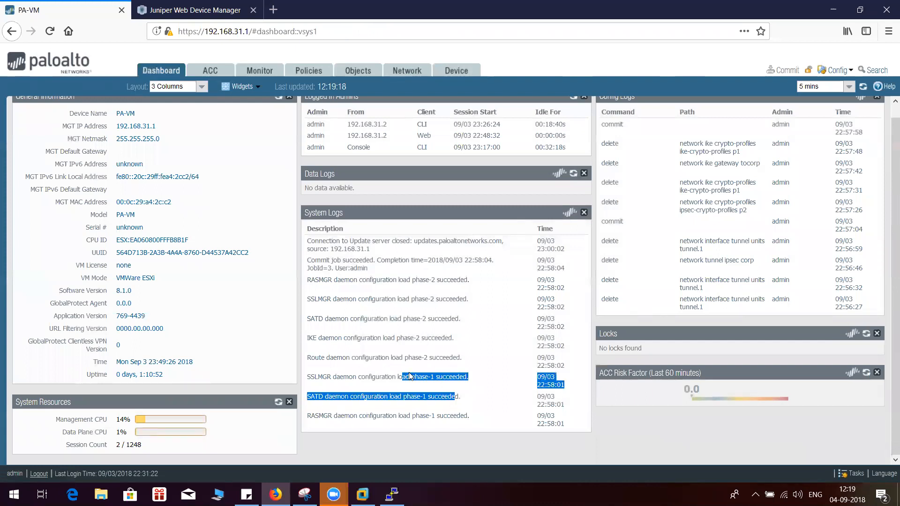
left_click_drag(462, 359, 329, 358)
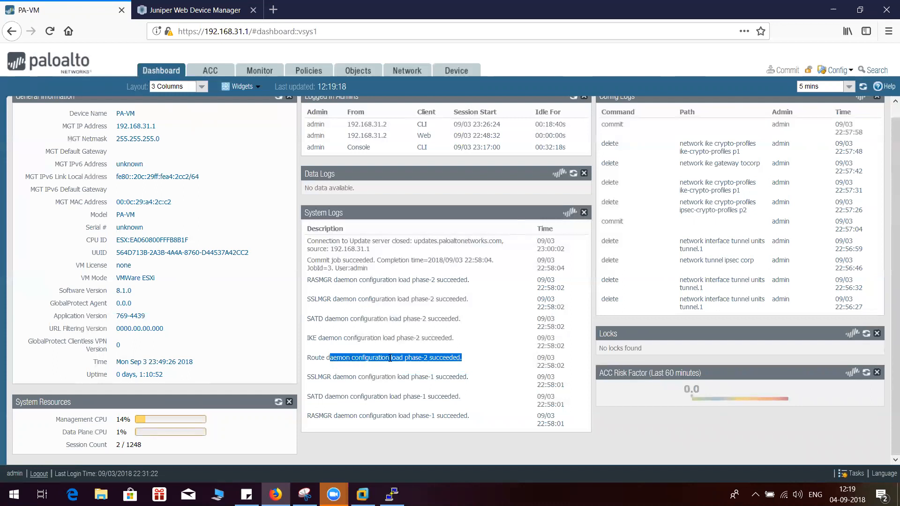
left_click(432, 339)
left_click_drag(455, 340, 313, 339)
left_click_drag(461, 319, 371, 319)
left_click_drag(463, 300, 430, 276)
left_click(442, 296)
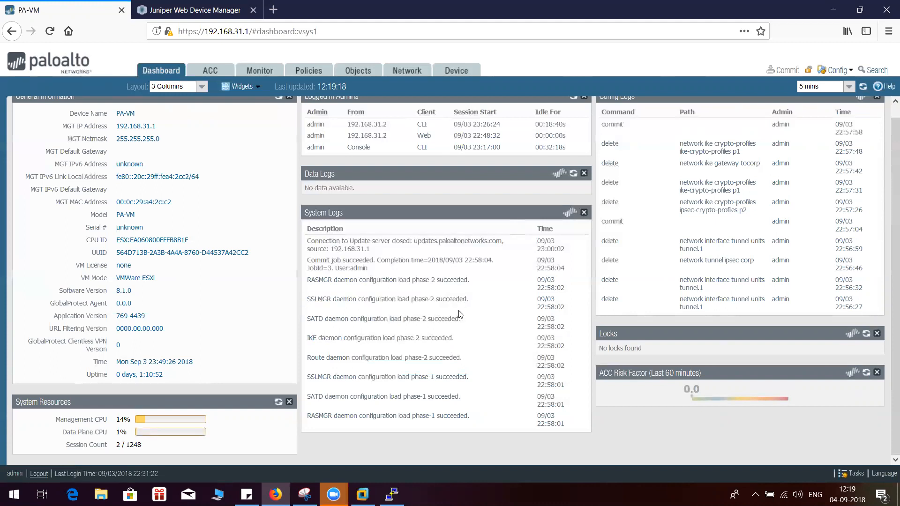
scroll(468, 331, "up", 1)
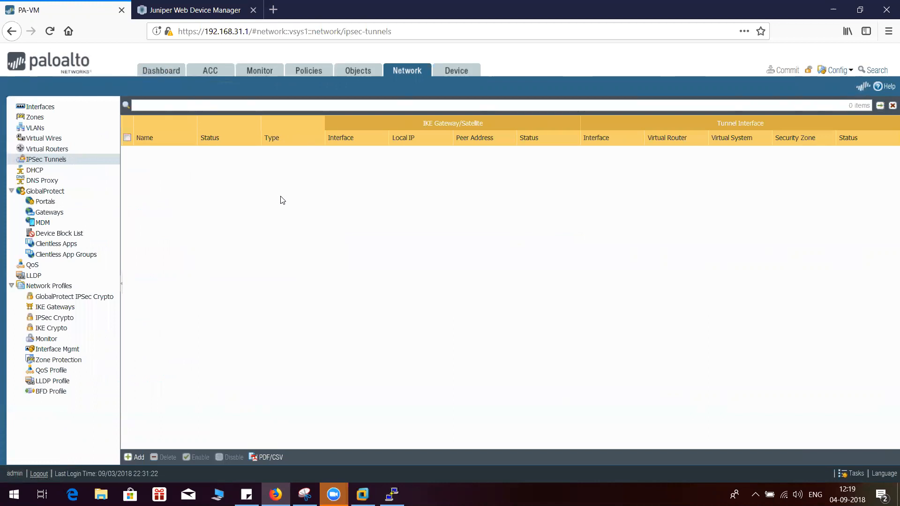
Switch to the SRX PuTTY session and list the completions for run show route and run show route ip
left_click(392, 495)
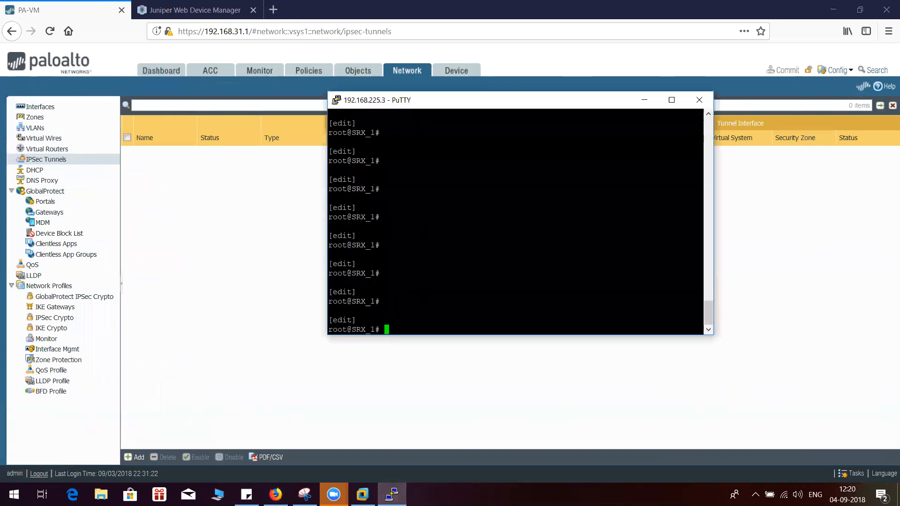
type("run show route ?")
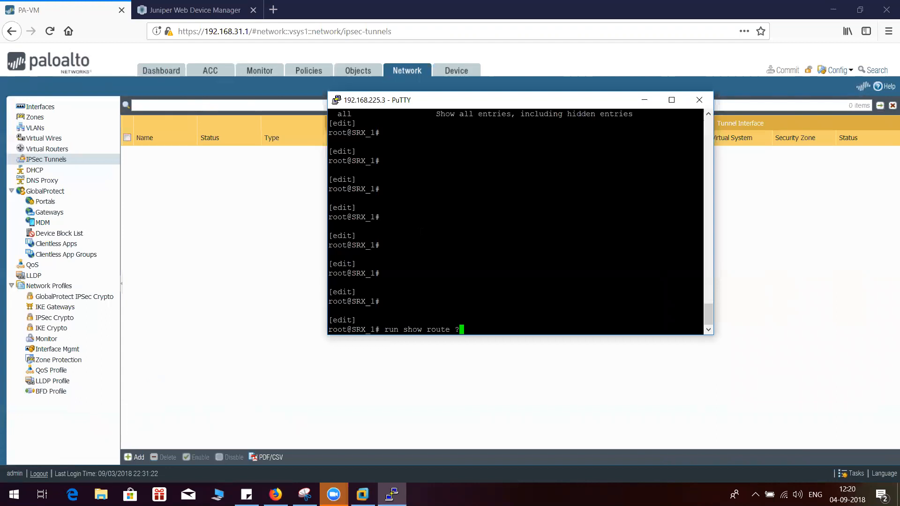
type("q")
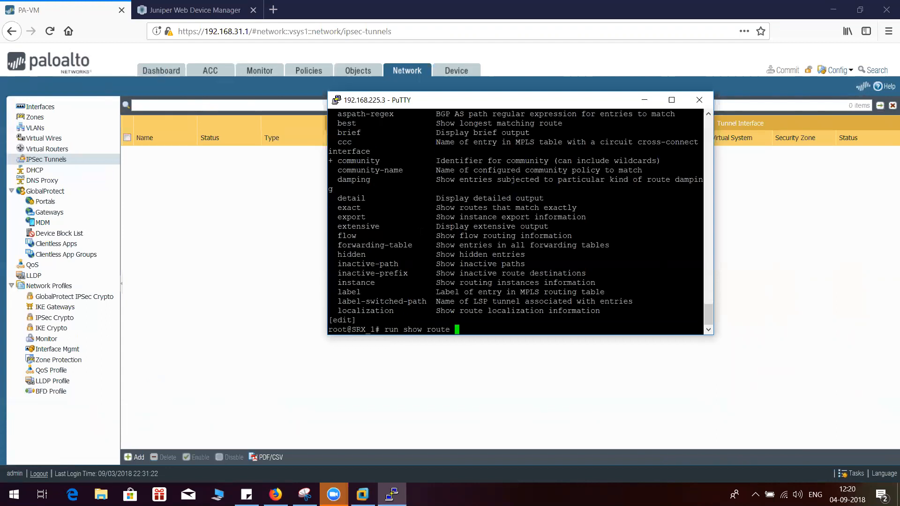
type("ip ?")
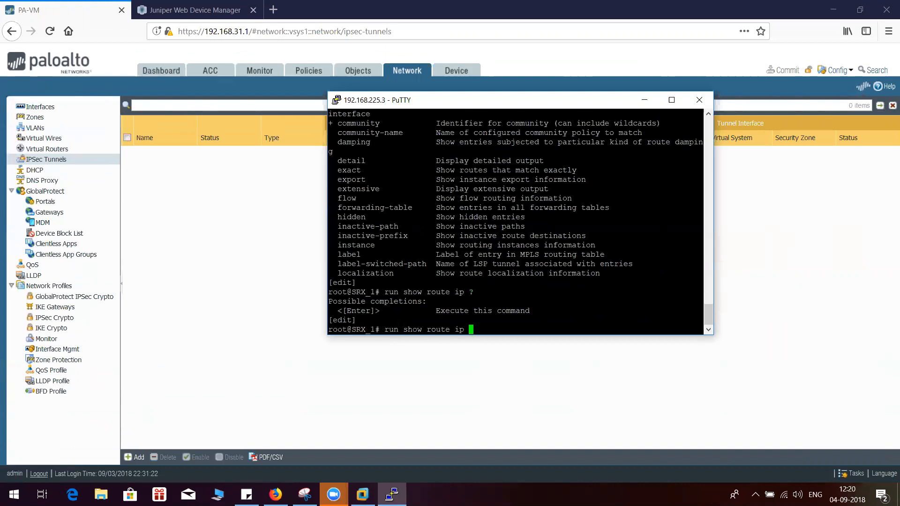
Try to display the SRX routing information with the command run show routing
key("BackSpace")
key("BackSpace")
key("BackSpace")
key("BackSpace")
key("BackSpace")
key("BackSpace")
key("BackSpace")
key("BackSpace")
key("BackSpace")
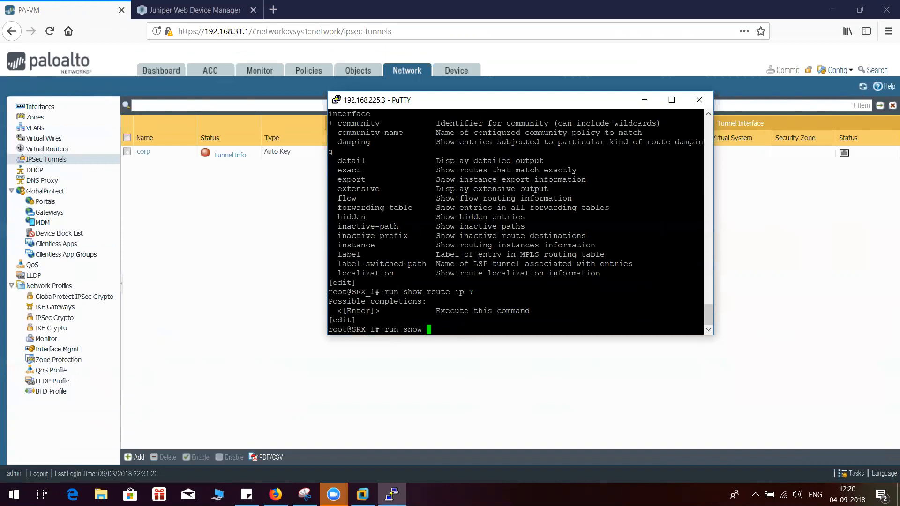
type("routing")
key("BackSpace")
key("BackSpace")
key("BackSpace")
key("BackSpace")
key("BackSpace")
key("BackSpace")
key("BackSpace")
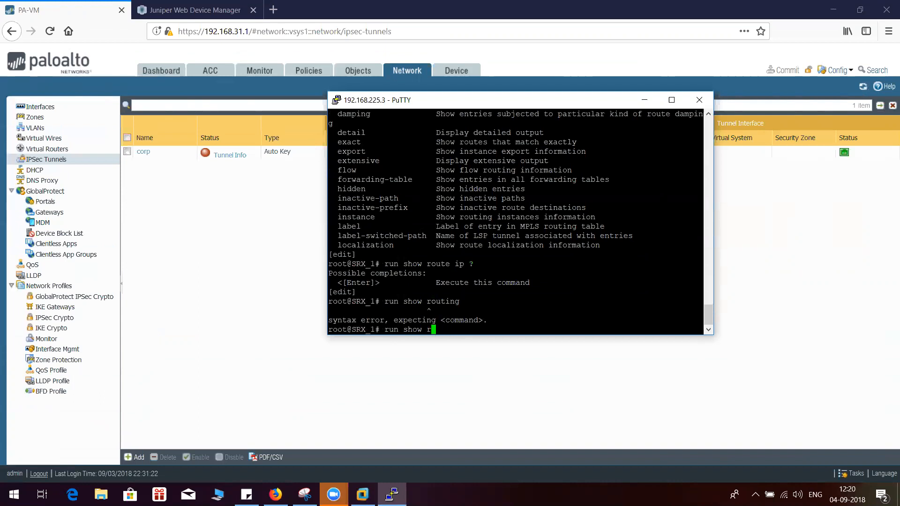
Read through all the run show route options on the SRX and run the plain run show route command
type("route ?")
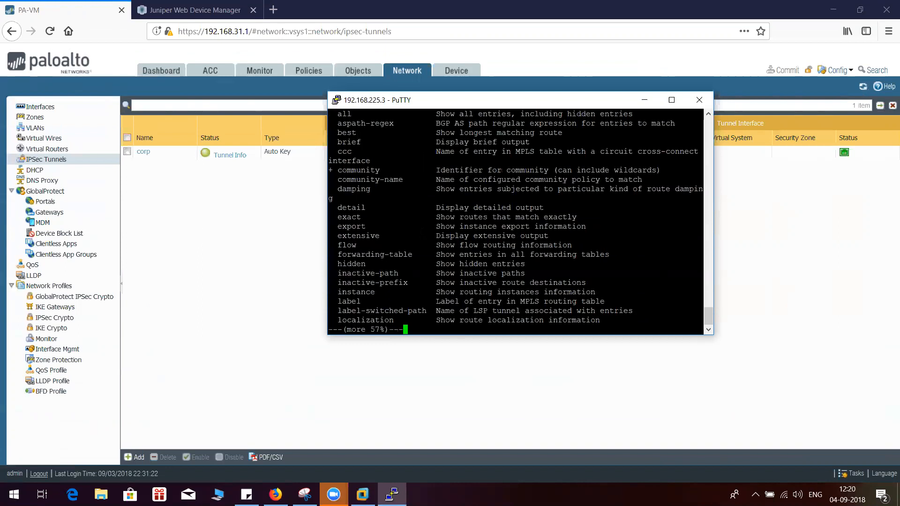
key("Return")
key("Return")
key("Return")
key("Return")
key("Return")
key("Return")
key("Return")
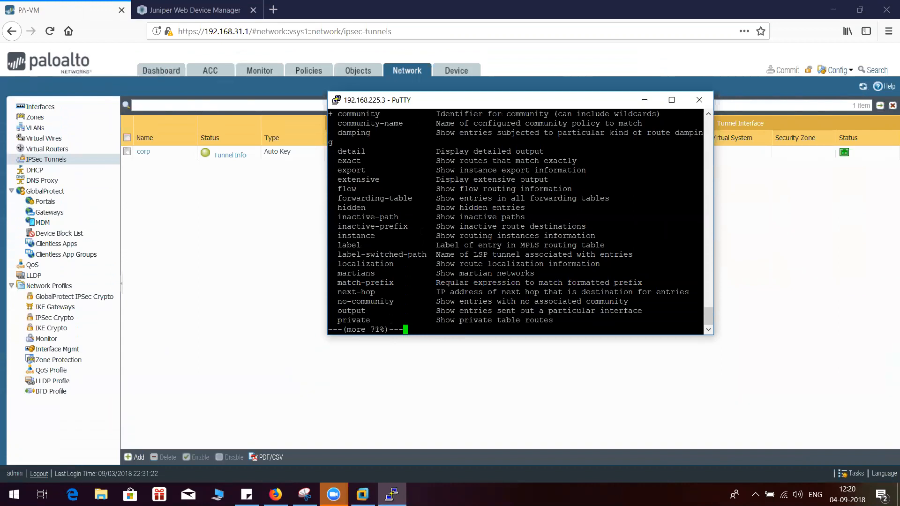
key("Return")
key("Return")
key("Return")
key("Return")
key("Return")
key("Return")
key("Return")
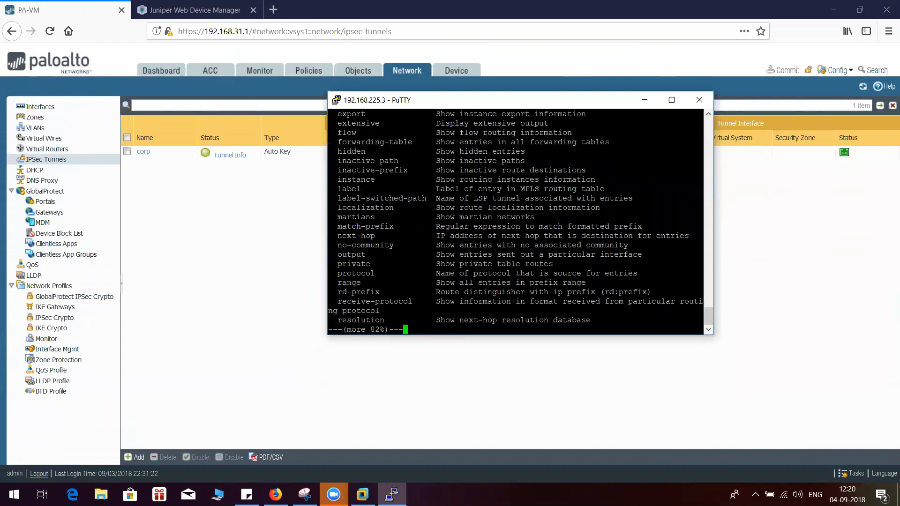
key("Return")
key("Return")
key("Return")
key("Return")
key("Return")
key("Return")
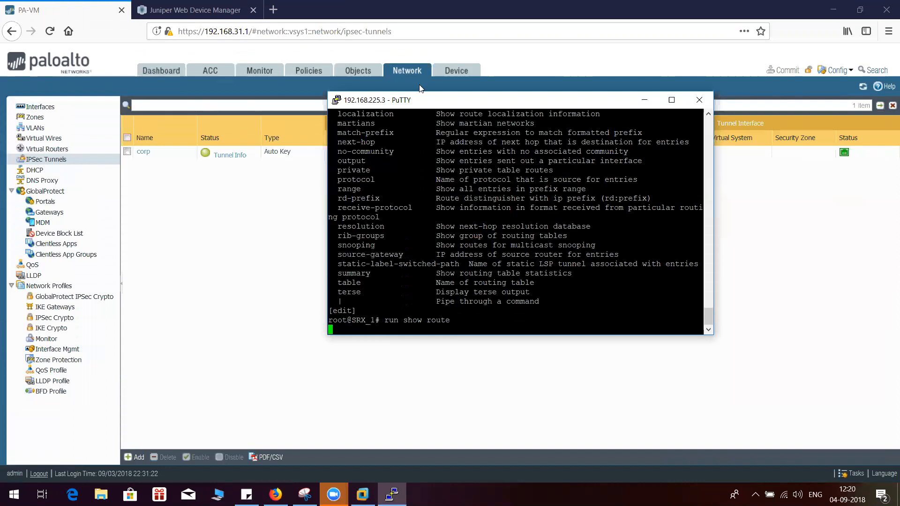
key("Return")
key("Return")
key("Return")
key("Return")
key("Return")
key("Return")
key("Return")
key("Return")
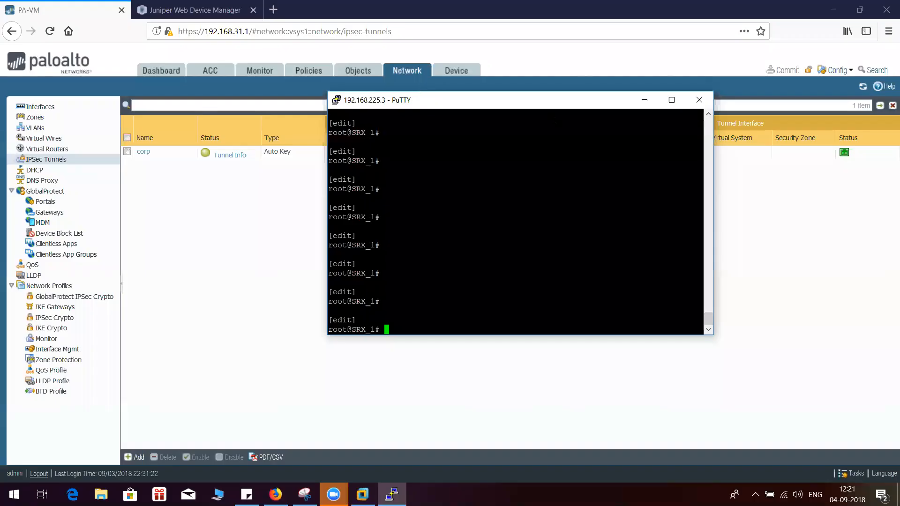
Look up the SRX route to 4.4.4.4 with run show route 4.4.4.4 and examine its next hop
type("run show route 4.4.4.4")
key("Return")
left_click_drag(351, 292, 473, 301)
left_click(417, 324)
Ping 4.4.4.4 from source 3.3.3.3 on the SRX and stop the ping after several replies
type("run ")
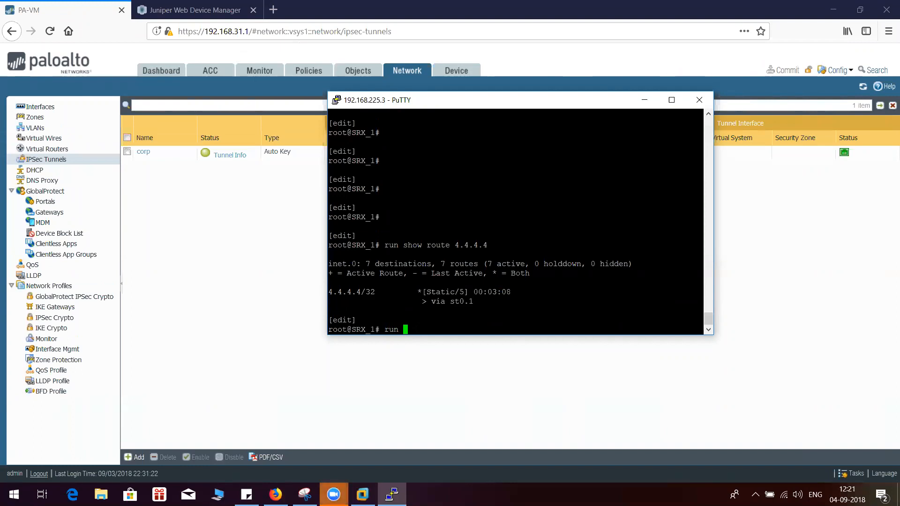
type("ping 4.4.4.4 source 3.3.3.3")
key("Return")
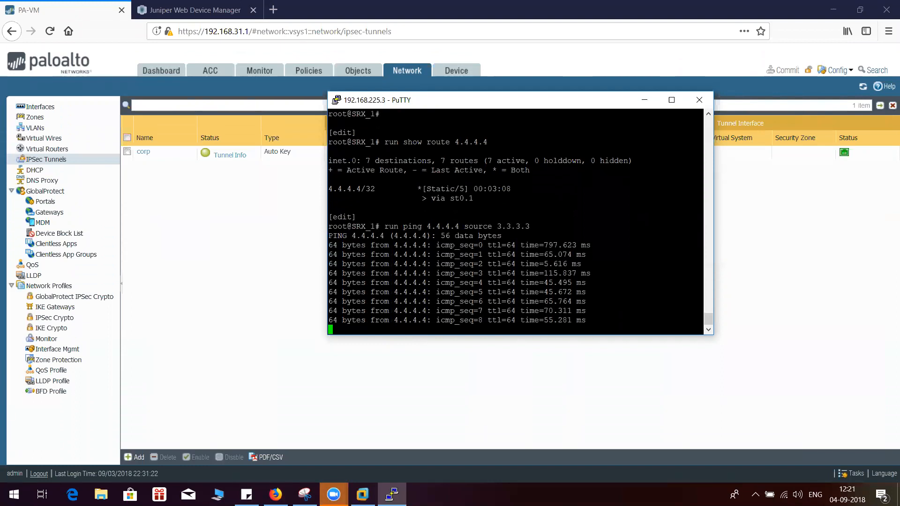
key("ctrl+c")
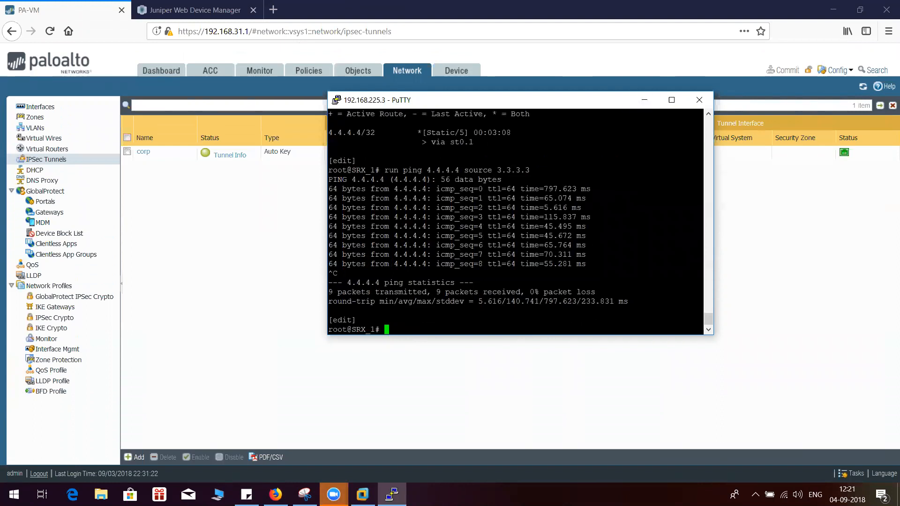
Show the SRX security flow sessions and examine the source and destination addresses of the ESP and TCP sessions
key("Return")
key("Return")
type("run show security ")
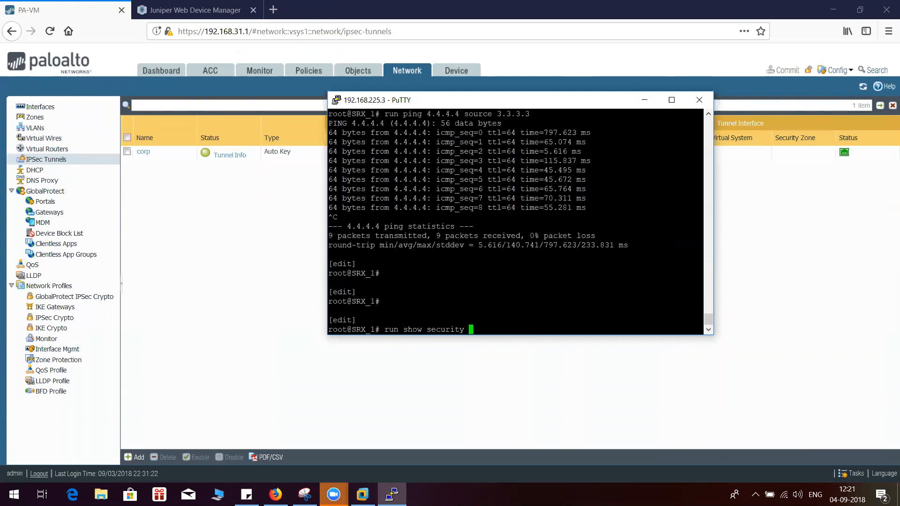
type("flow session")
key("Return")
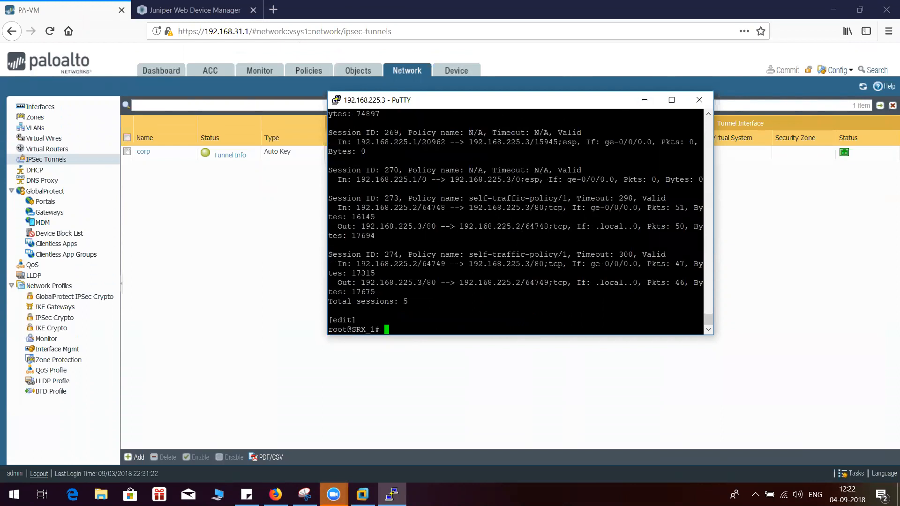
left_click_drag(357, 264, 417, 264)
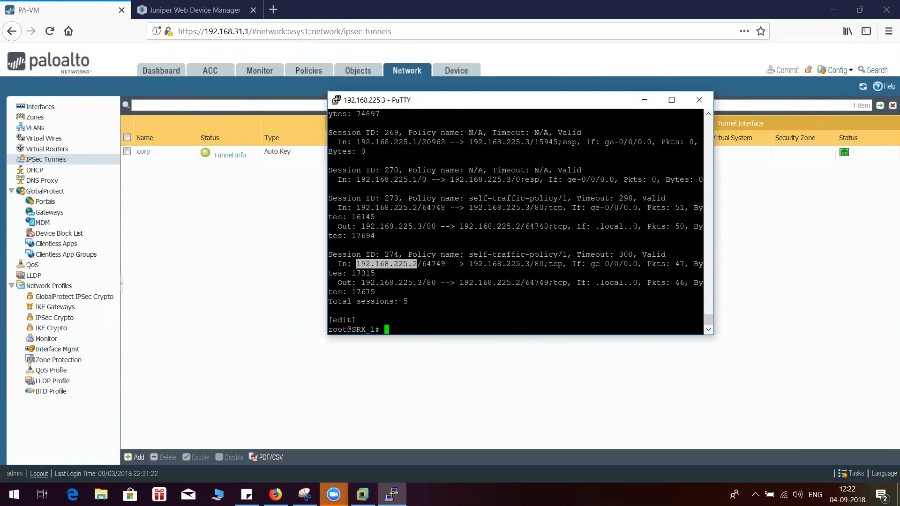
left_click_drag(356, 207, 422, 208)
left_click_drag(357, 179, 624, 180)
left_click_drag(503, 199, 548, 198)
left_click_drag(469, 208, 543, 207)
key("Return")
key("Return")
key("Return")
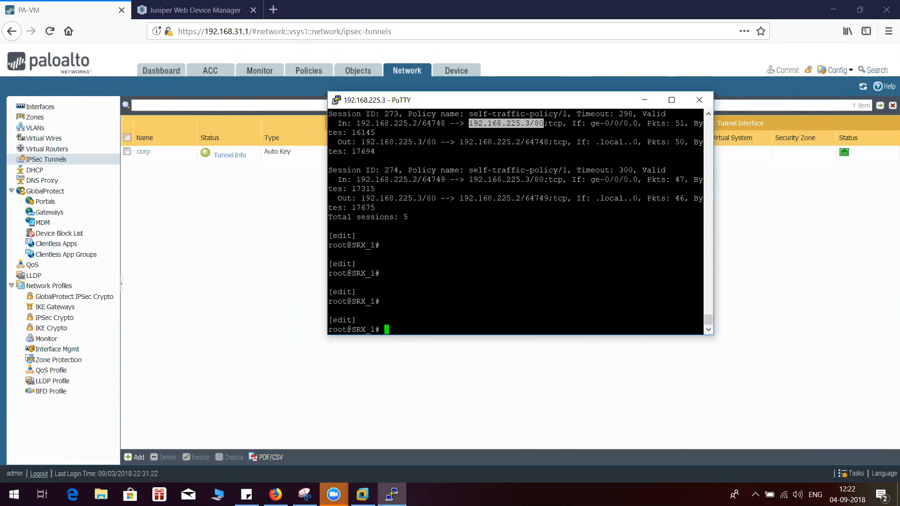
Show the SRX IKE security associations and examine the state, cookies and remote address of the entry
left_click(544, 208)
type("run show security ")
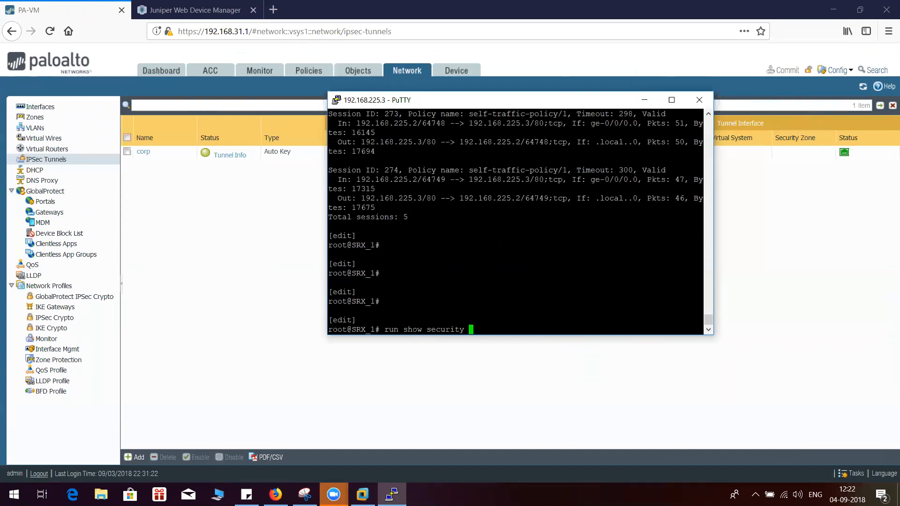
type("ike s")
key("BackSpace")
type("security-associations")
key("Return")
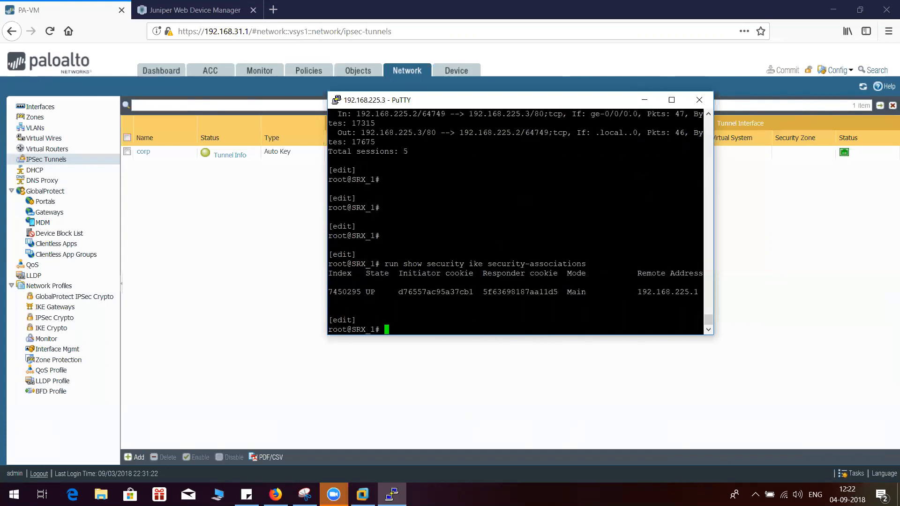
left_click_drag(333, 292, 558, 292)
left_click_drag(637, 292, 700, 292)
left_click(700, 291)
Show the SRX IPsec security associations and examine the tunnel IDs and gateway addresses
key("Up")
key("BackSpace")
key("BackSpace")
key("BackSpace")
key("BackSpace")
key("BackSpace")
key("BackSpace")
key("BackSpace")
key("BackSpace")
key("BackSpace")
key("BackSpace")
key("BackSpace")
key("BackSpace")
key("BackSpace")
key("BackSpace")
key("BackSpace")
key("BackSpace")
key("BackSpace")
key("BackSpace")
key("BackSpace")
key("BackSpace")
key("BackSpace")
key("BackSpace")
key("BackSpace")
key("BackSpace")
type("psec ")
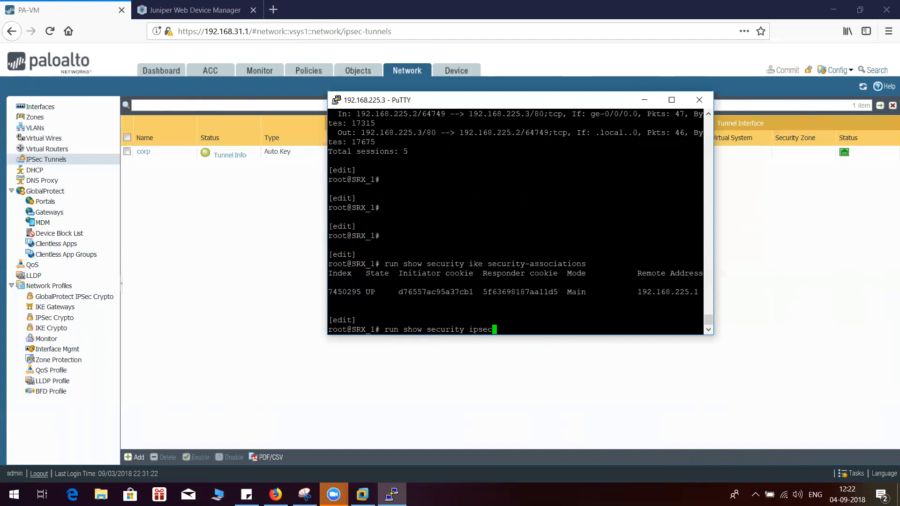
type("security-associations")
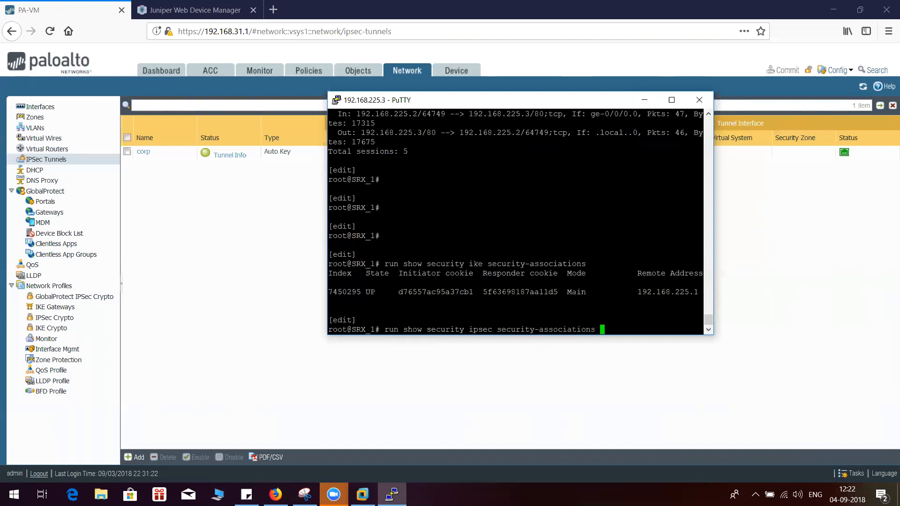
key("Return")
left_click_drag(338, 292, 370, 301)
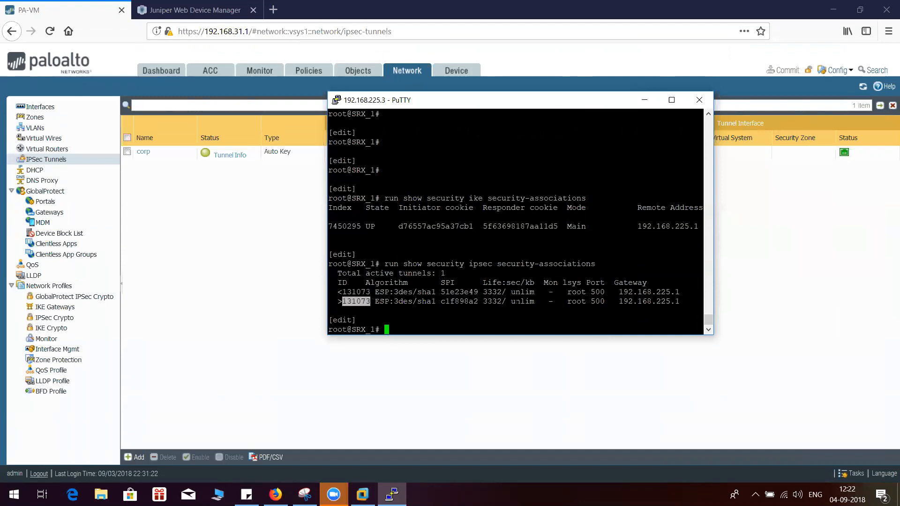
left_click_drag(590, 302, 681, 301)
left_click_drag(619, 292, 671, 292)
key("Return")
key("Return")
key("Return")
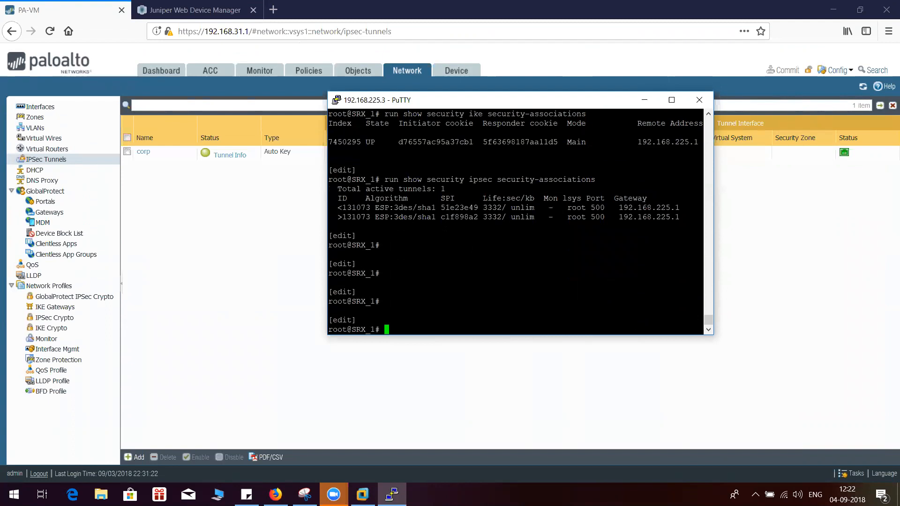
Repeat the ping to 4.4.4.4 from source 3.3.3.3 and stop it after a couple of replies
key("Up")
key("Up")
key("Up")
key("Up")
key("Return")
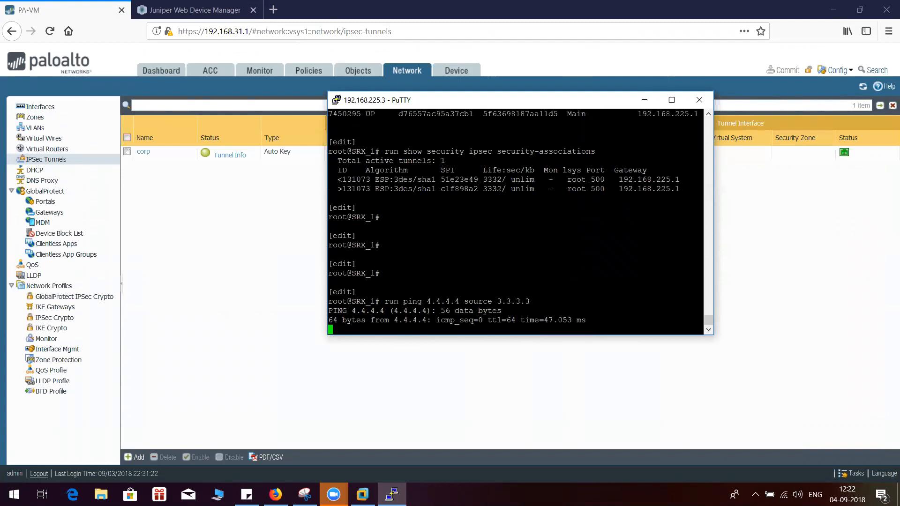
key("ctrl+c")
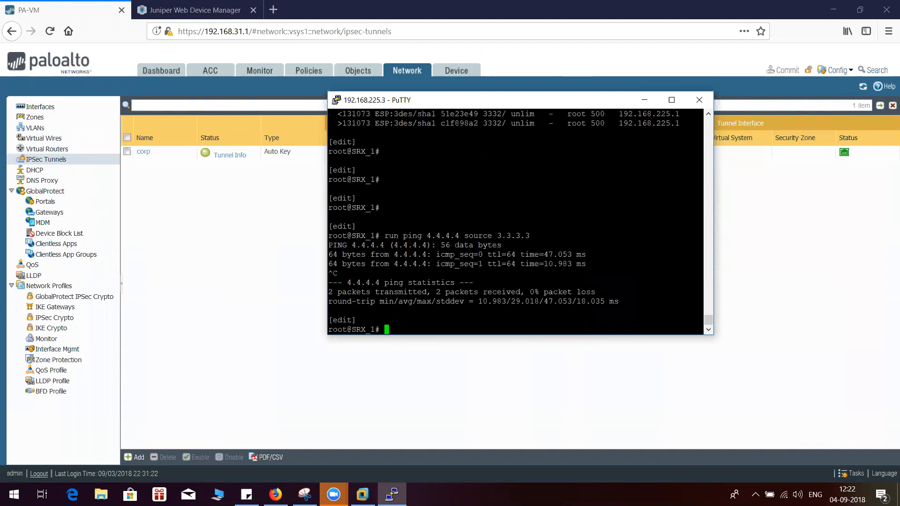
Start a new PuTTY session configuration and close the existing SRX session at 192.168.225.3
right_click(537, 97)
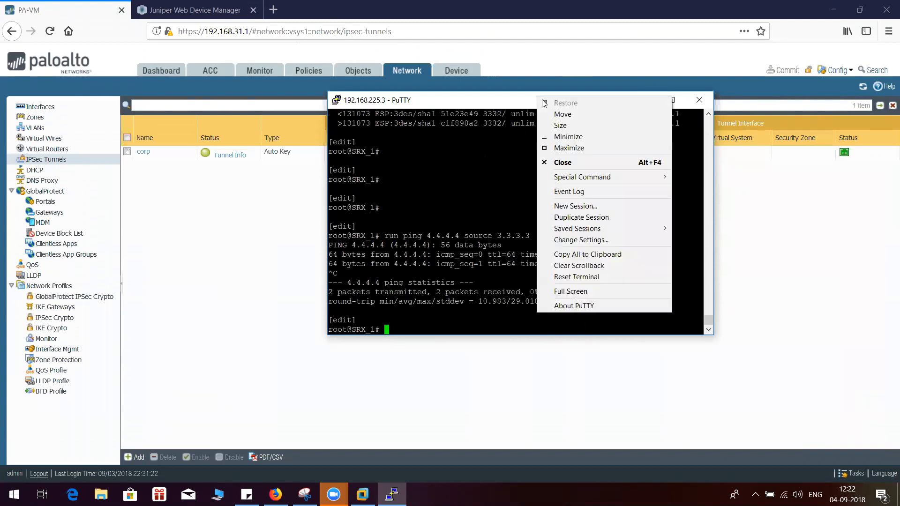
left_click(577, 206)
left_click_drag(562, 104, 483, 93)
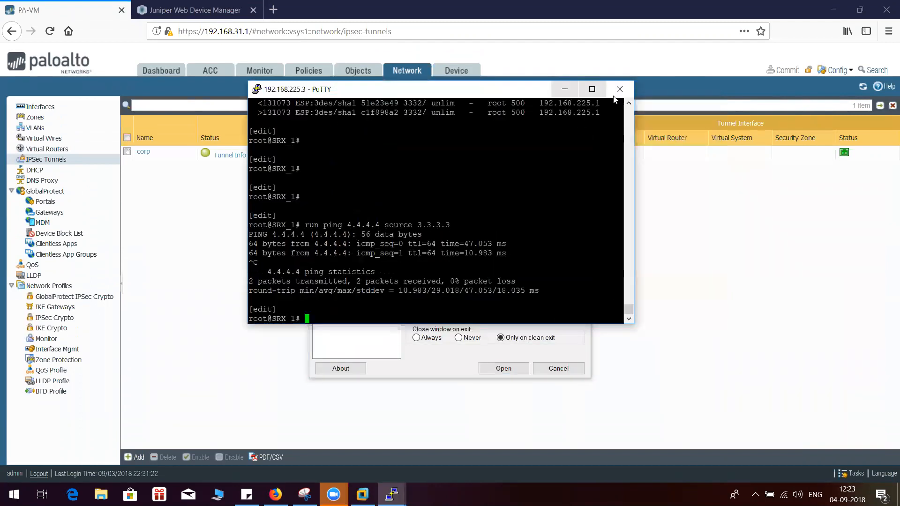
left_click(619, 89)
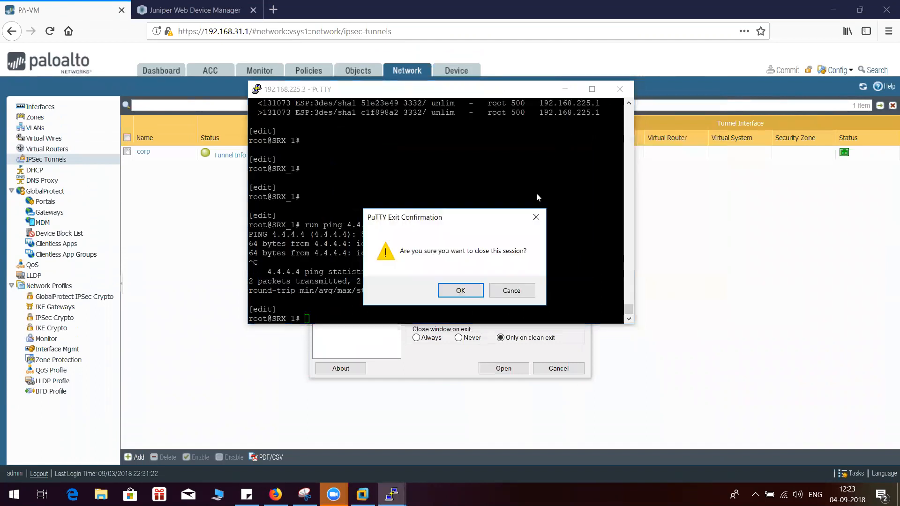
left_click(464, 287)
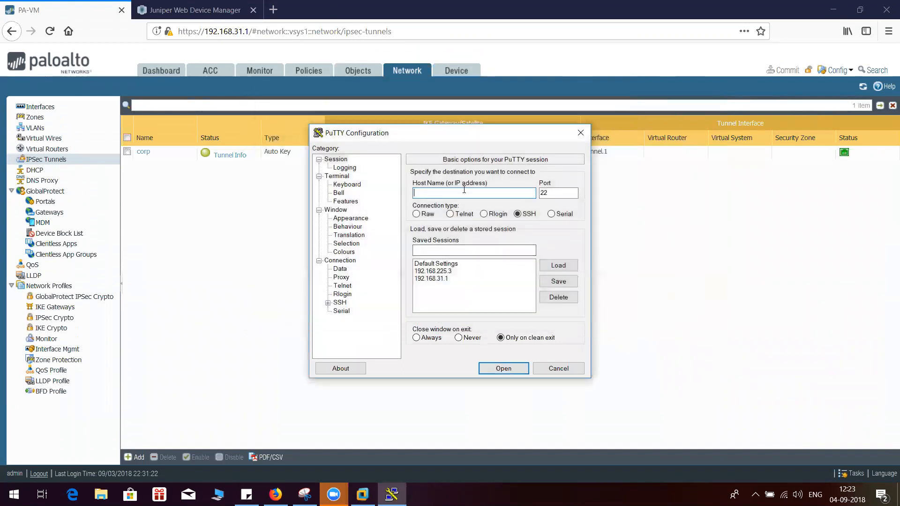
Open an SSH connection to the Palo Alto firewall at 192.168.31.1 and reposition its terminal window
type("192.168.31.1")
left_click(506, 369)
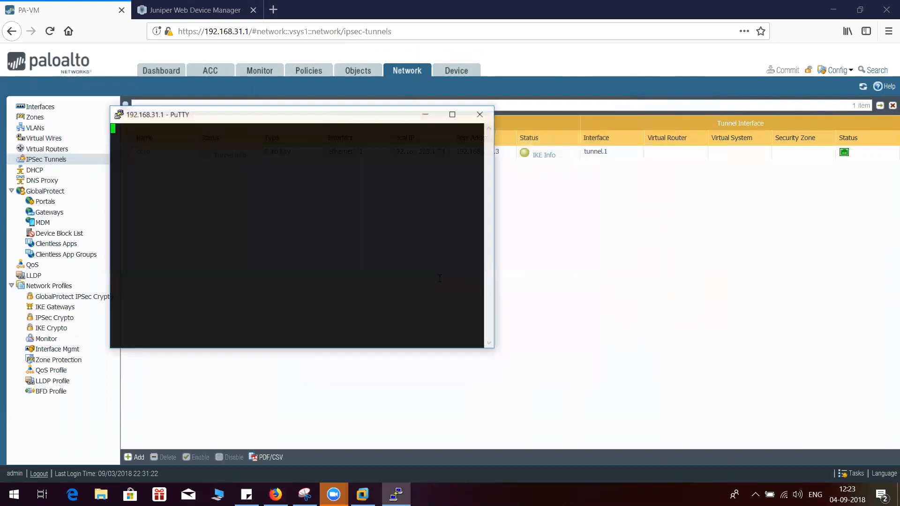
left_click_drag(273, 118, 417, 121)
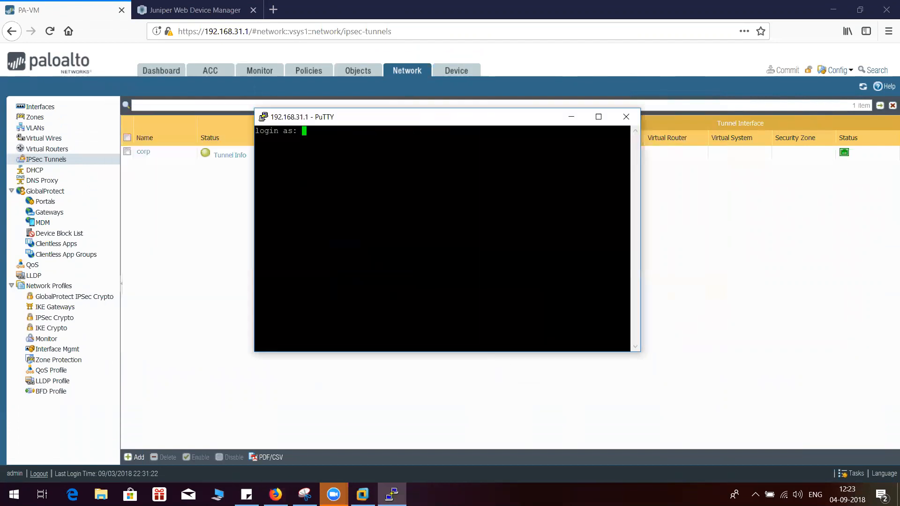
Log in to the Palo Alto command line as admin with the account password
type("admin")
key("Return")
key("Return")
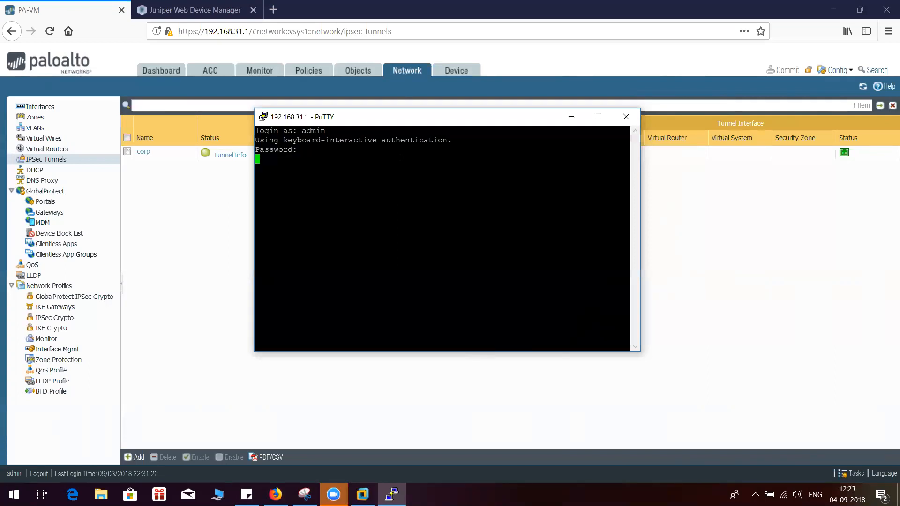
key("Return")
key("Return")
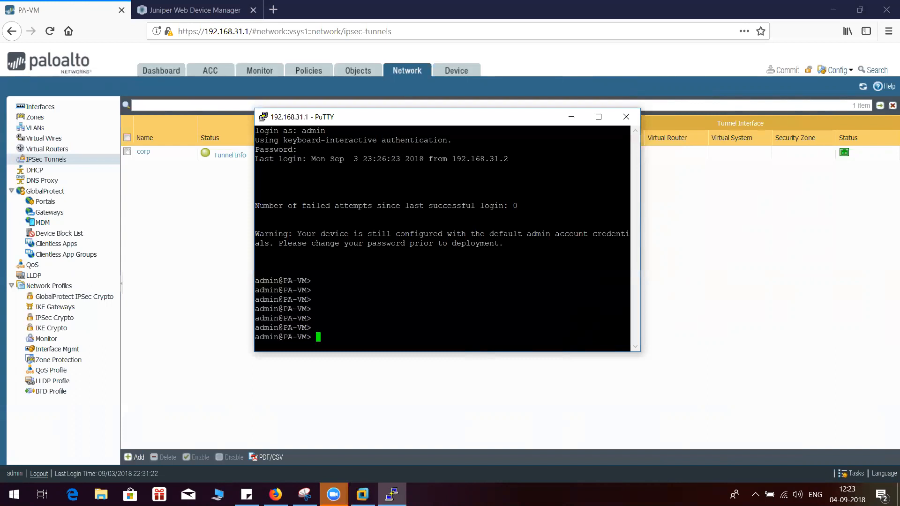
Enter configuration mode on the Palo Alto firewall with the configure command
type("configure")
key("Return")
key("Return")
key("Return")
List all hardware and logical interfaces on the Palo Alto firewall with "run show interface all", through to the end of the output
key("Return")
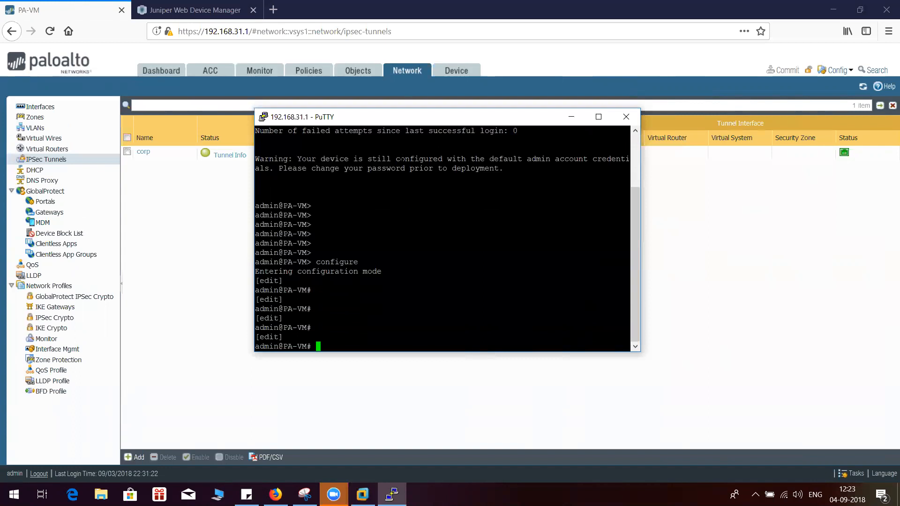
type("run show interface all")
key("Return")
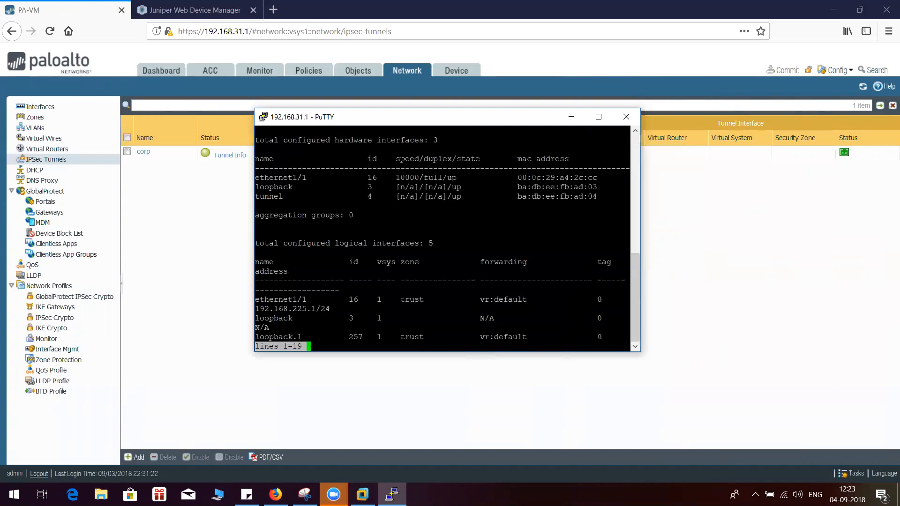
left_click_drag(321, 308, 274, 318)
scroll(304, 307, "down", 1)
key("Return")
key("Return")
key("Return")
key("Return")
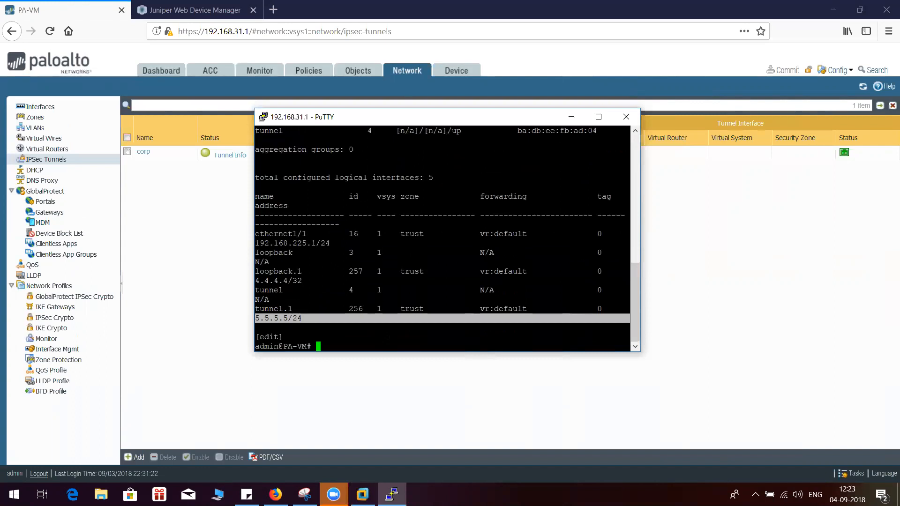
key("Return")
key("Return")
type("pin")
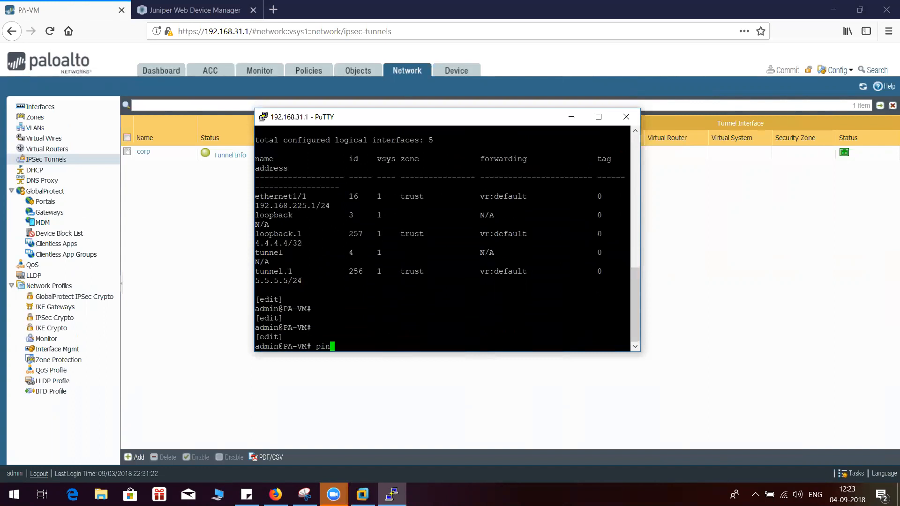
type("g sou")
key("BackSpace")
key("BackSpace")
key("BackSpace")
key("BackSpace")
key("BackSpace")
key("BackSpace")
key("BackSpace")
key("BackSpace")
Test the tunnel by pinging host 3.3.3.3 from source 4.4.4.4 with the run ping command, and stop it after several replies
type("run ping source 4.4.4.4 host 3.3.3.3")
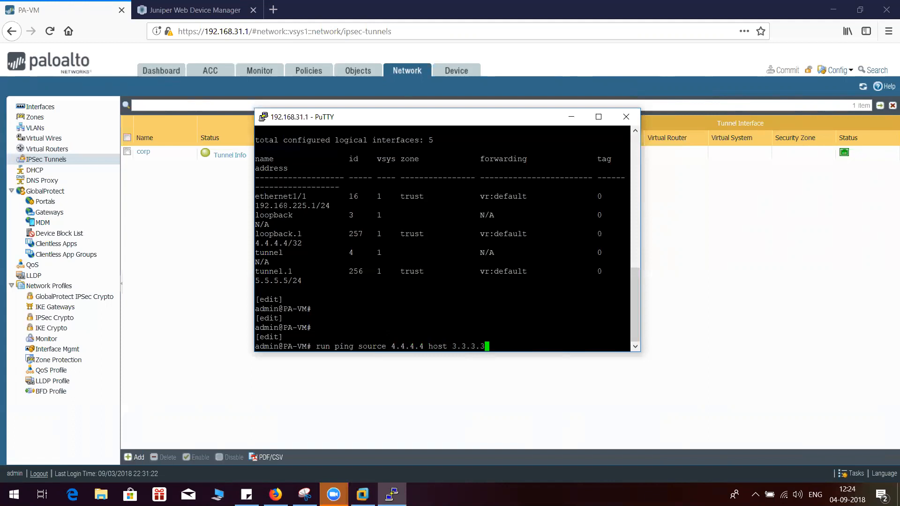
key("Return")
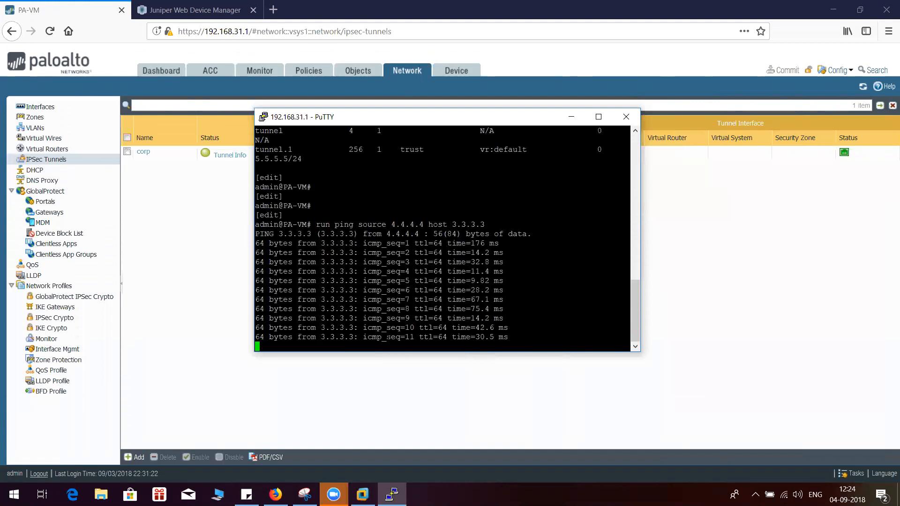
key("ctrl+c")
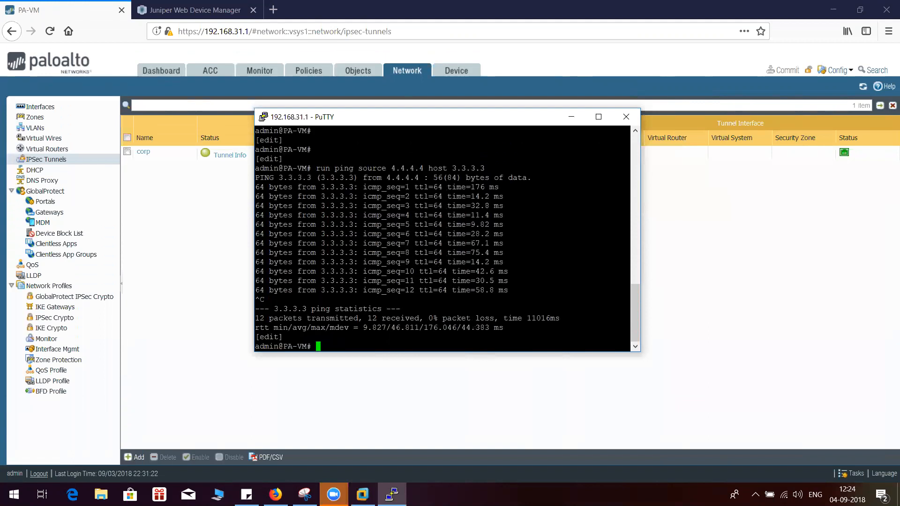
key("Return")
key("Return")
key("Return")
Review the IKE info and the tunnel info of the corp IPsec tunnel in the Palo Alto web interface, closing each window
left_click(190, 245)
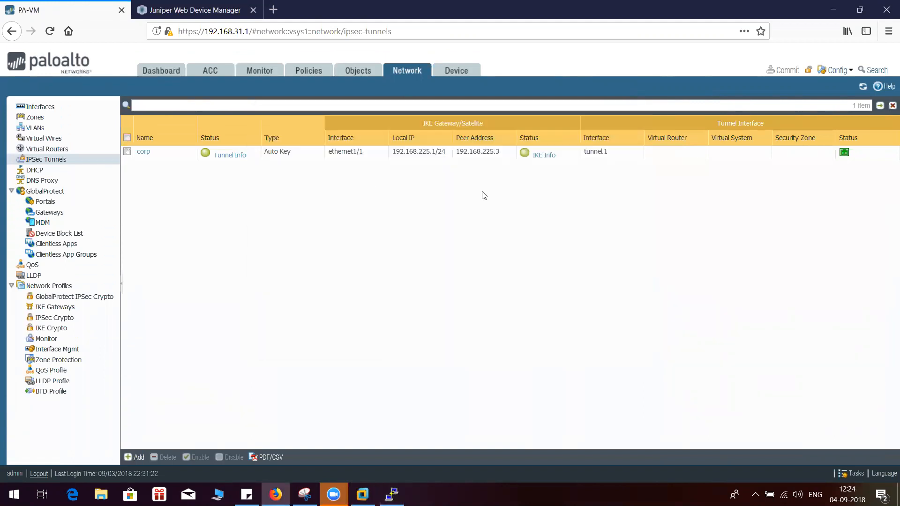
left_click(539, 155)
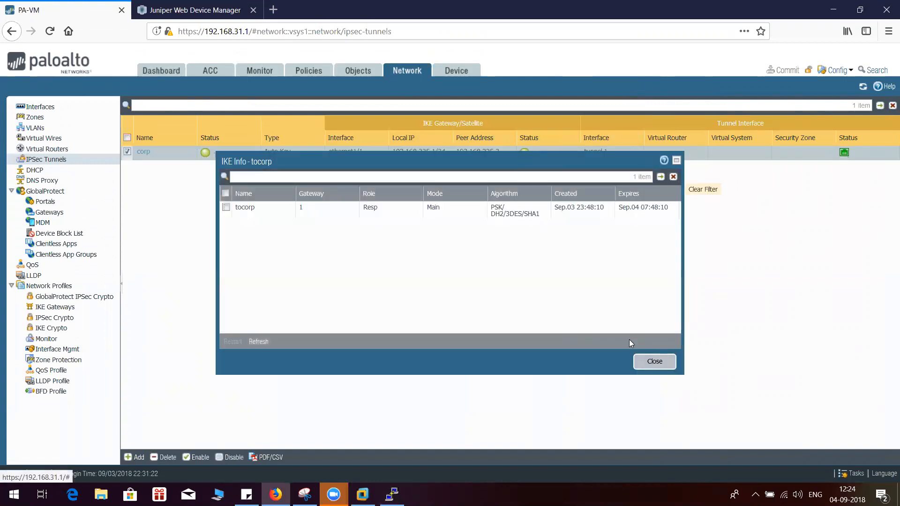
left_click(647, 362)
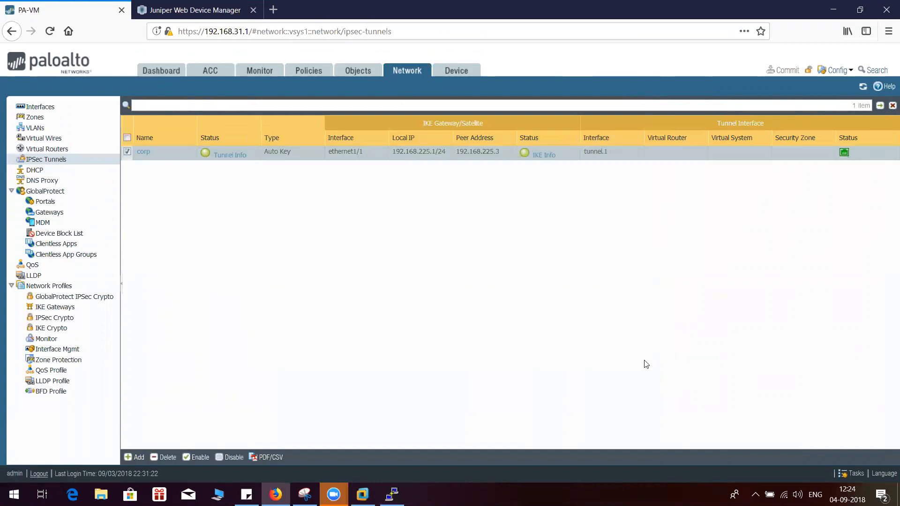
left_click(229, 155)
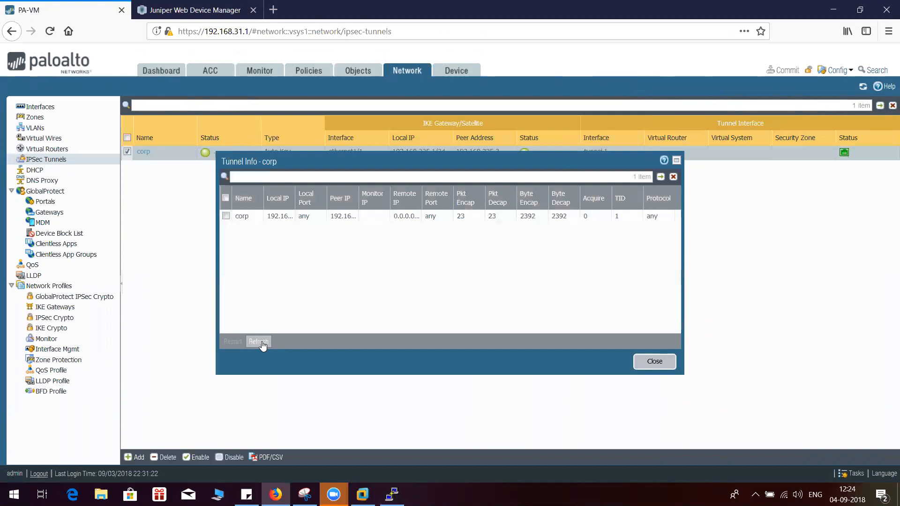
left_click(654, 366)
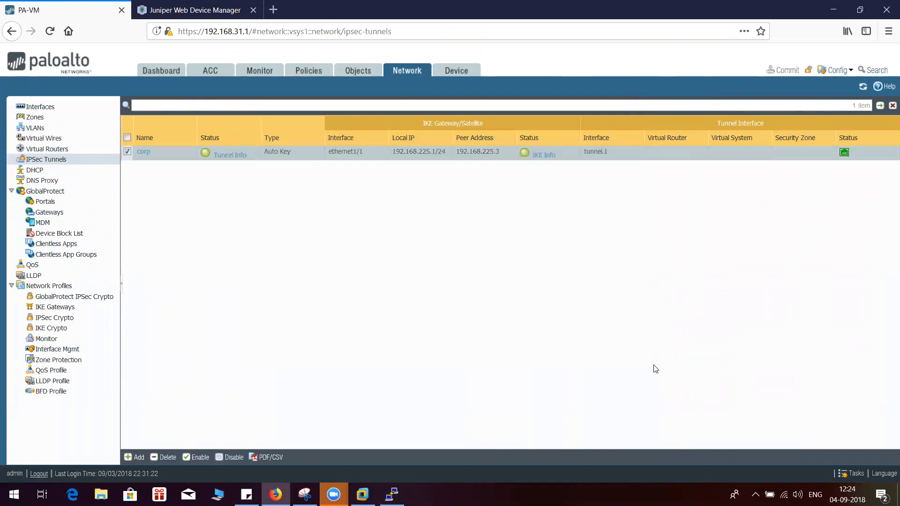
Switch to the Juniper Web Device Manager to view its IPsec security associations
left_click(233, 7)
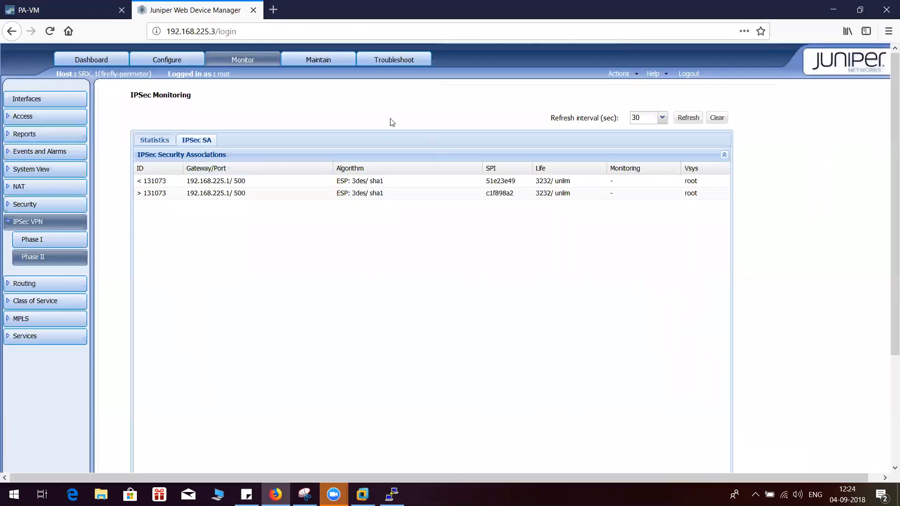